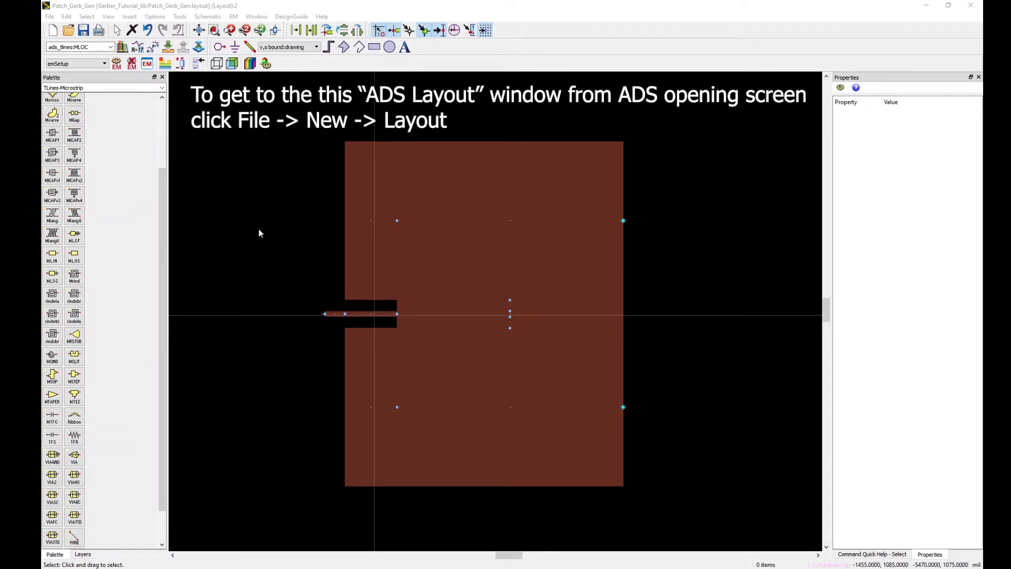
click(48, 20)
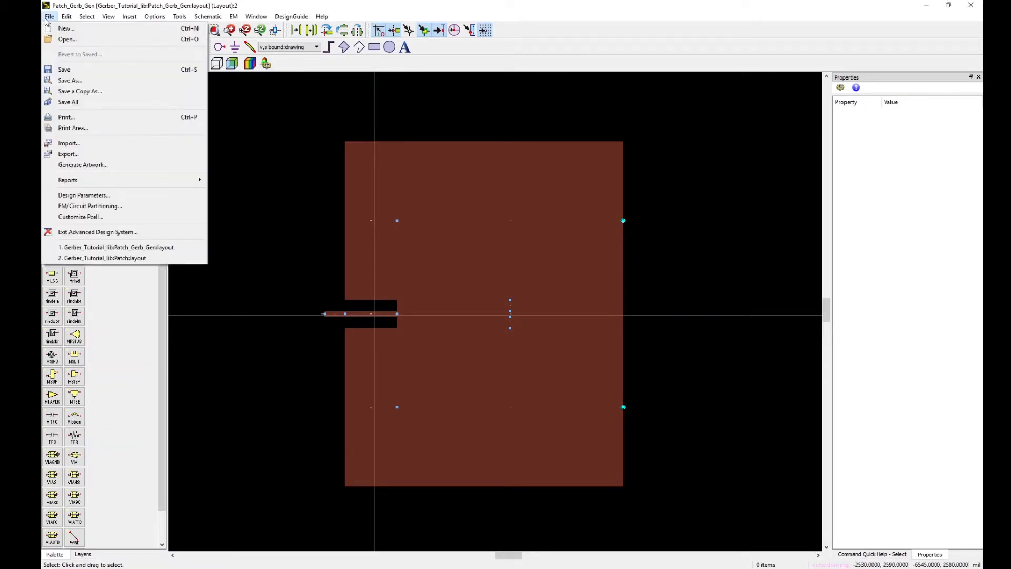
click(102, 144)
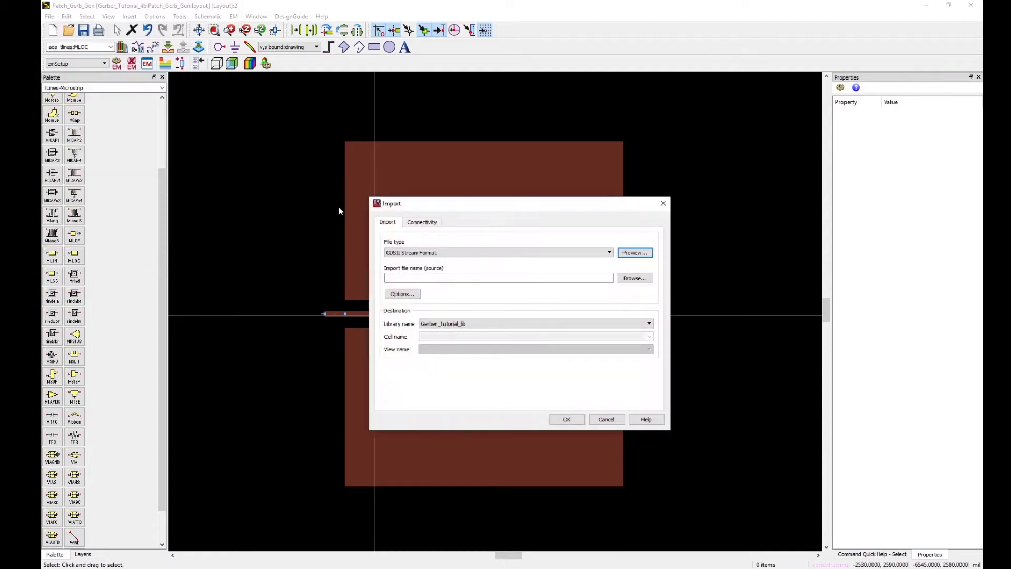
click(447, 252)
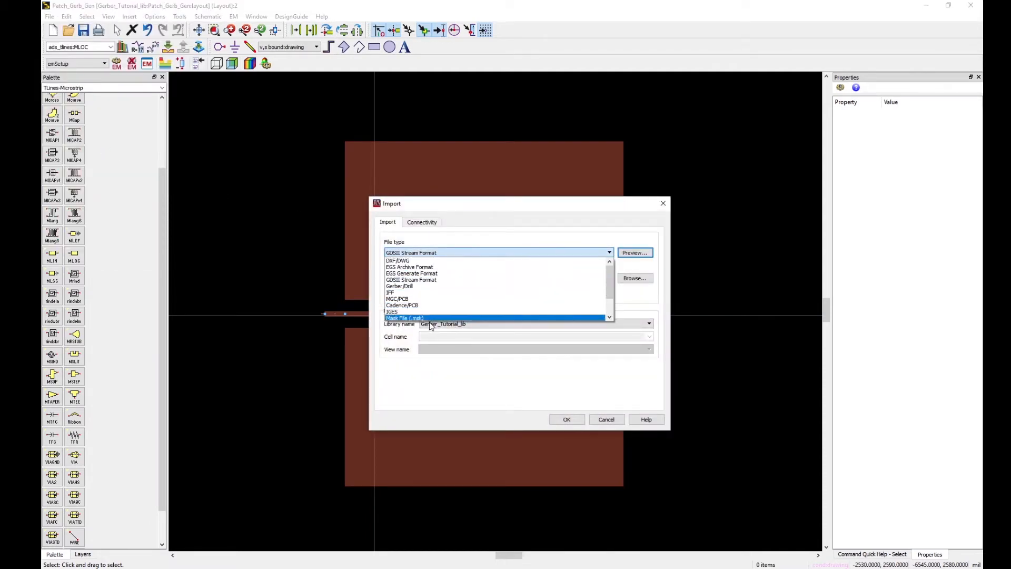
click(424, 260)
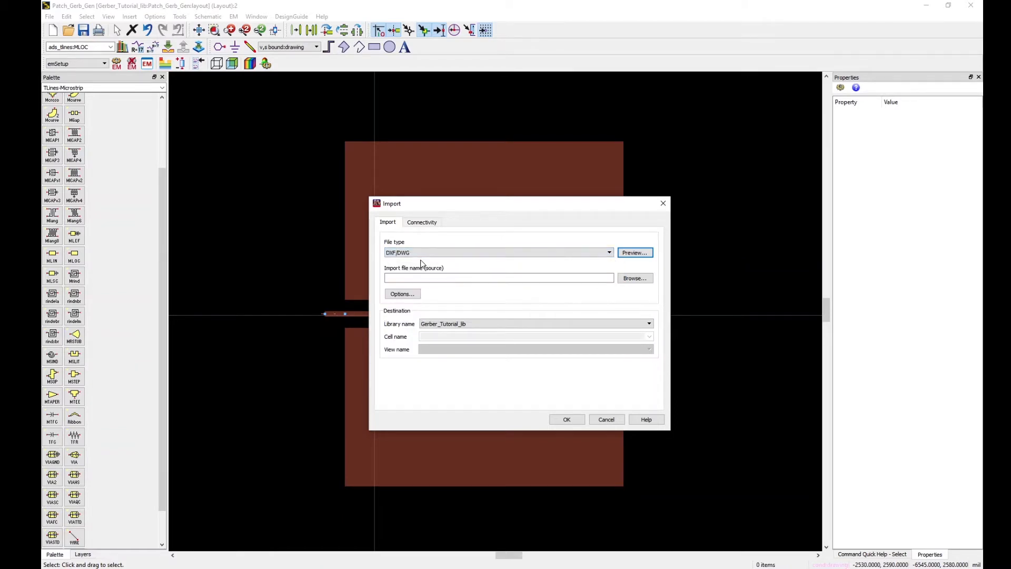
click(437, 277)
click(605, 419)
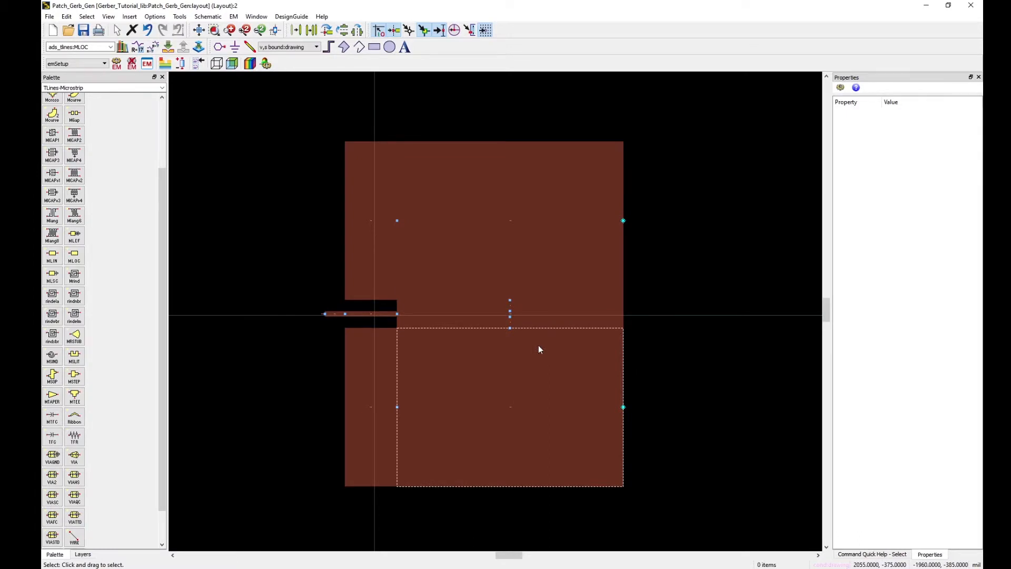
Delete the P1 pin at the outer end of the patch antenna's feed line
scroll(476, 315, up, 5)
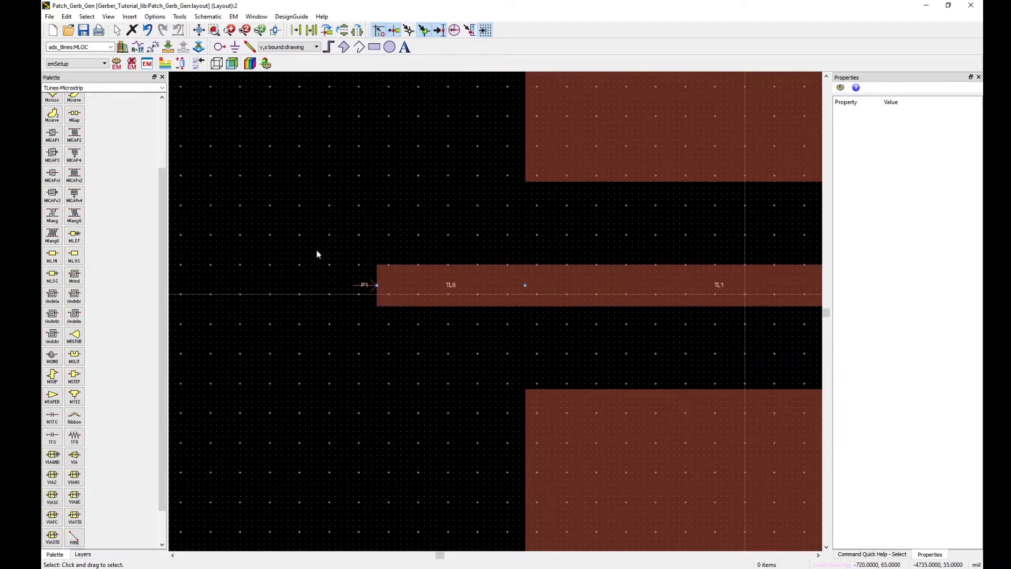
drag(298, 198, 443, 372)
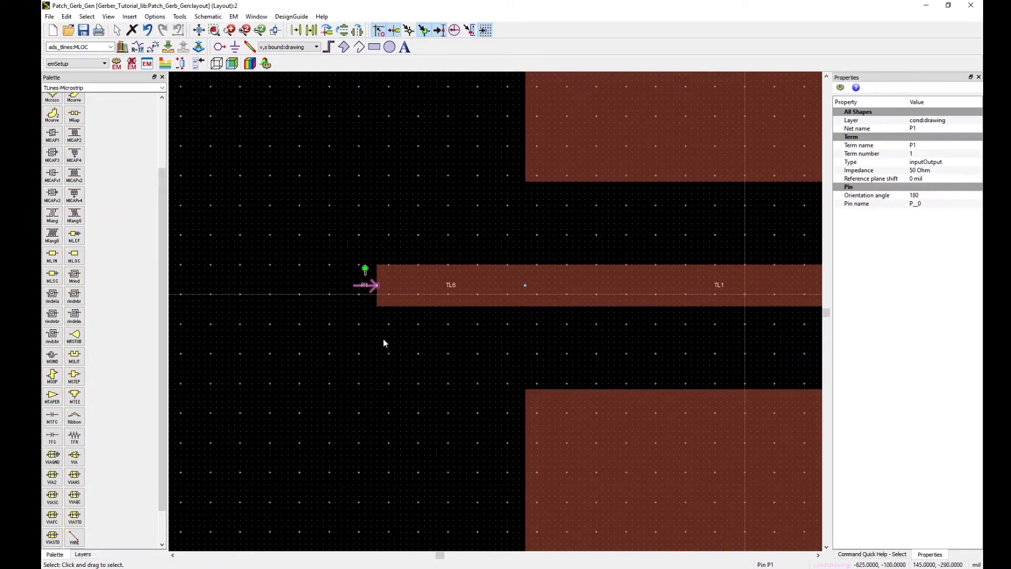
key(Delete)
scroll(474, 313, down, 5)
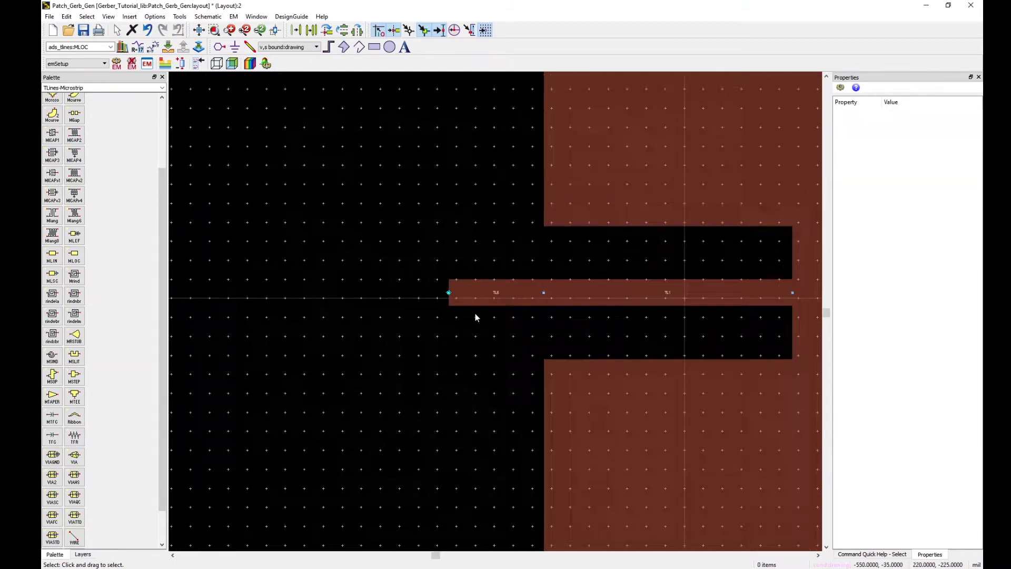
Merge all the patch and feed-line pieces into a single shape
scroll(494, 312, down, 3)
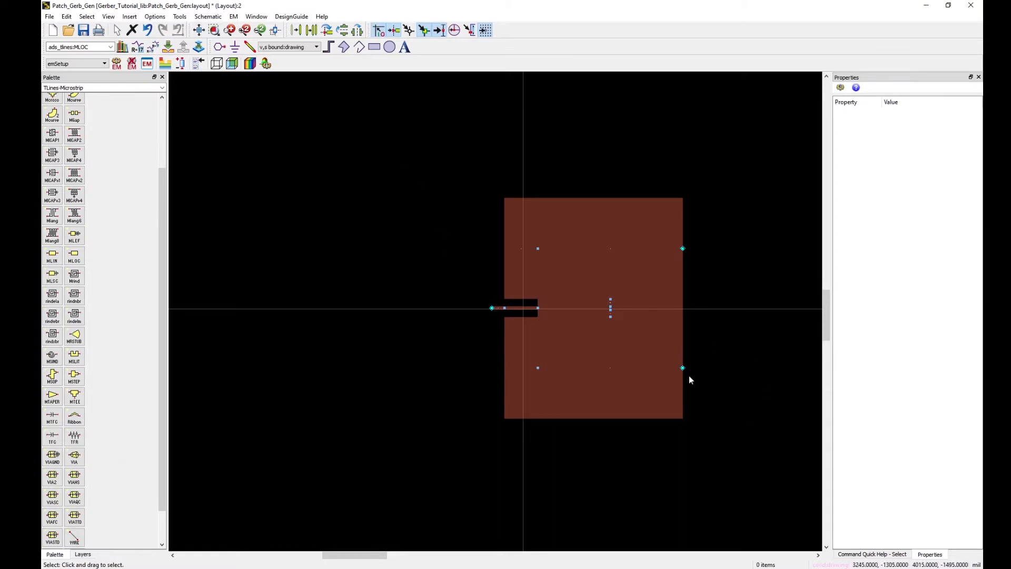
click(720, 158)
drag(720, 158, 450, 479)
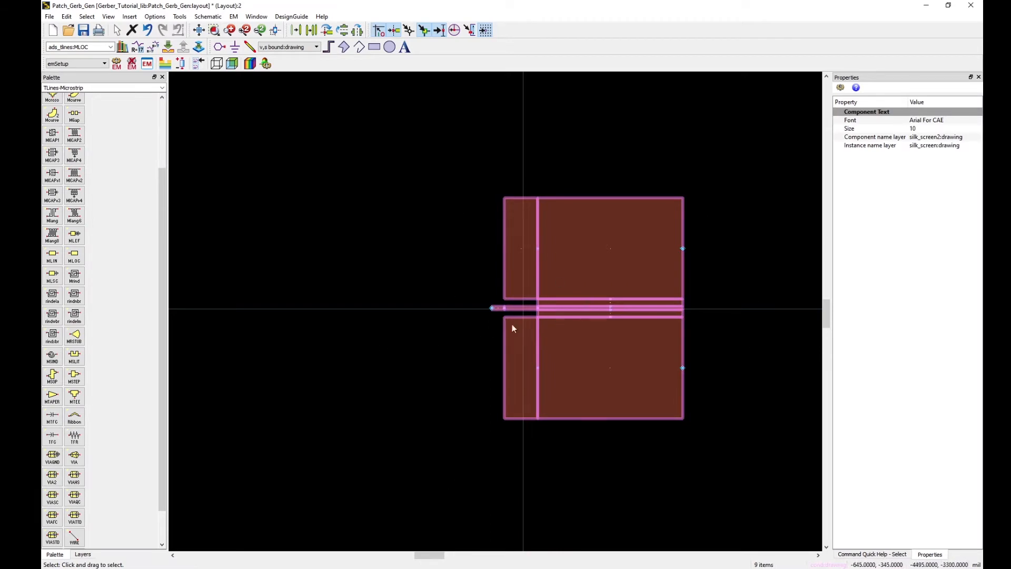
scroll(513, 319, up, 7)
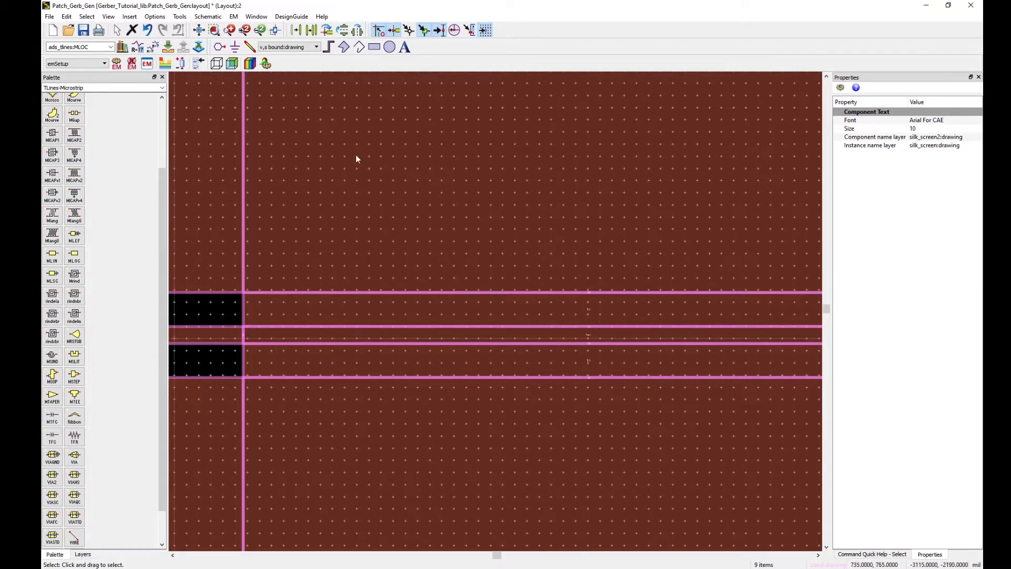
scroll(484, 337, down, 5)
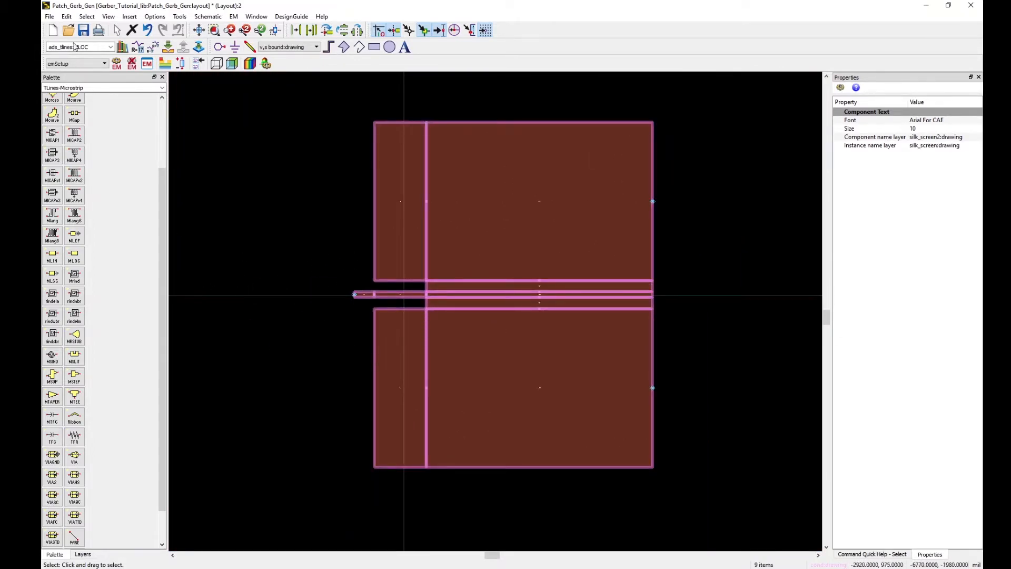
click(68, 17)
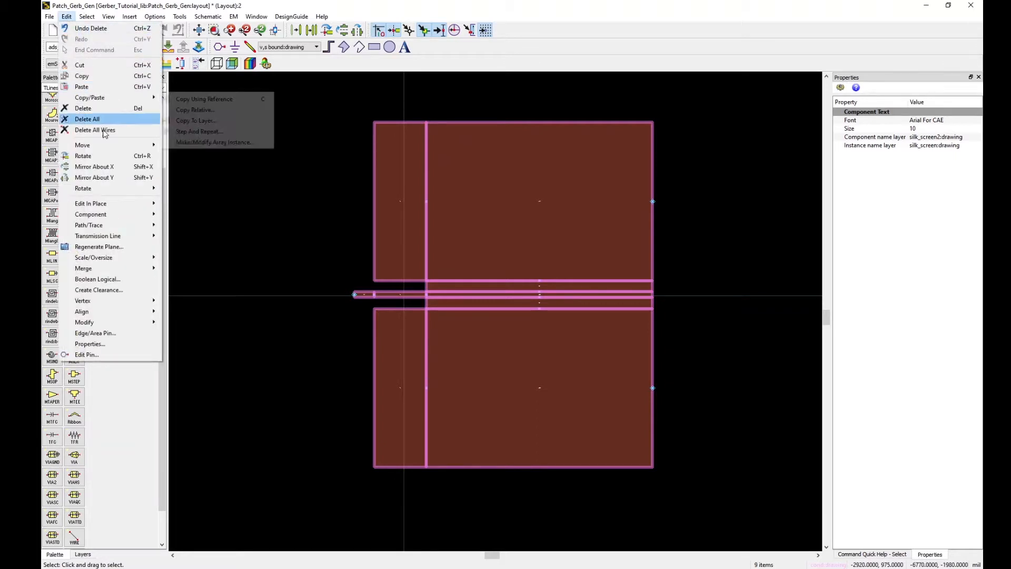
mouse_move(116, 269)
click(180, 270)
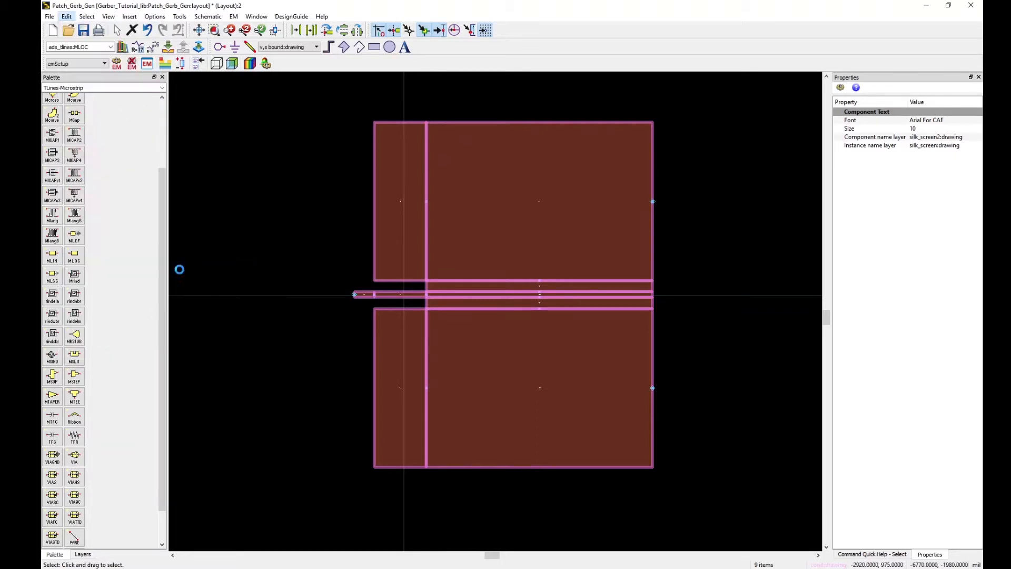
click(716, 306)
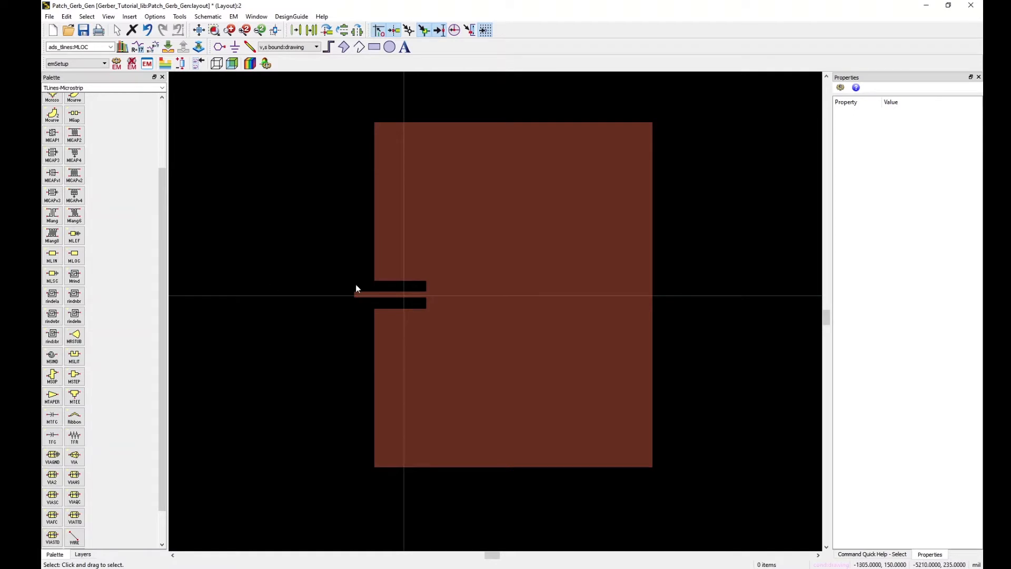
scroll(454, 324, down, 1)
drag(341, 332, 475, 314)
scroll(475, 315, up, 3)
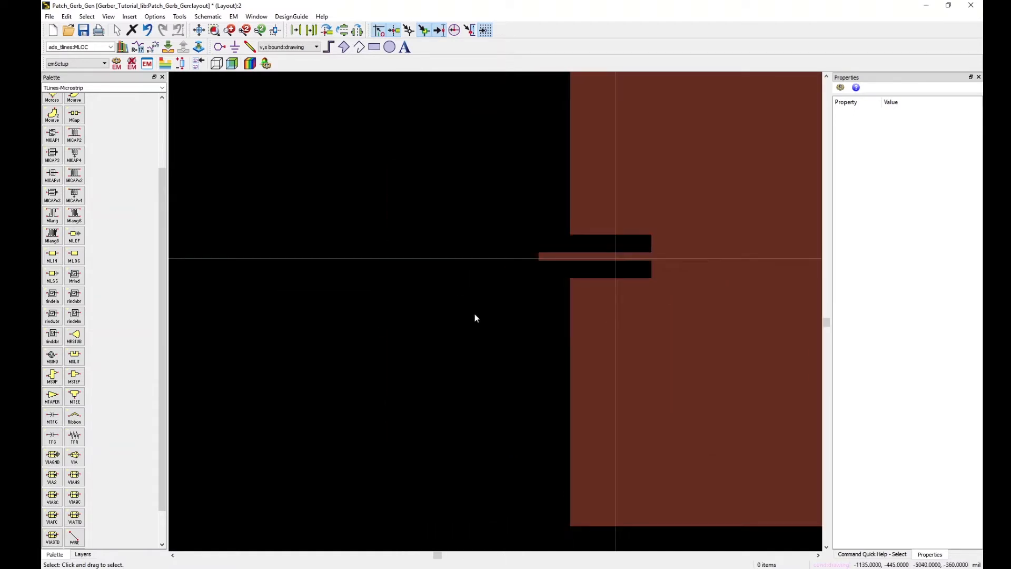
scroll(475, 311, down, 2)
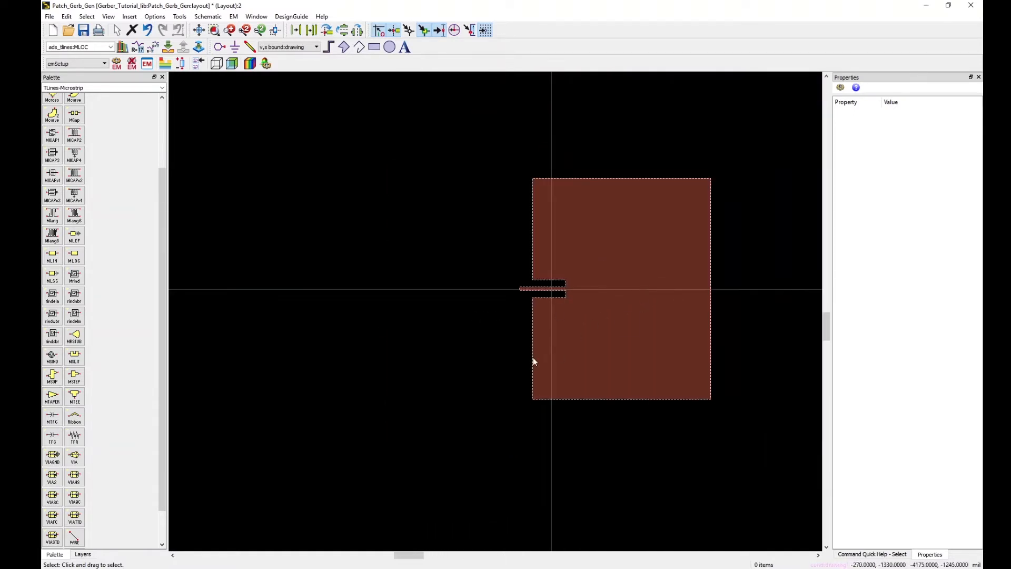
scroll(492, 298, up, 1)
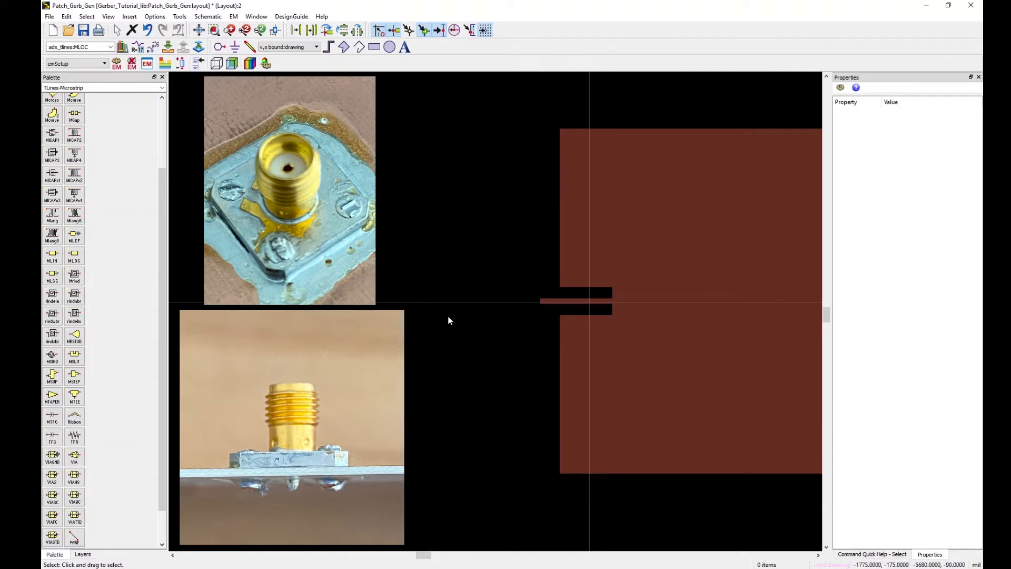
Draw a circle with a radius of about 50 mil on the cond:drawing layer, to the left of the feed line
scroll(538, 308, up, 3)
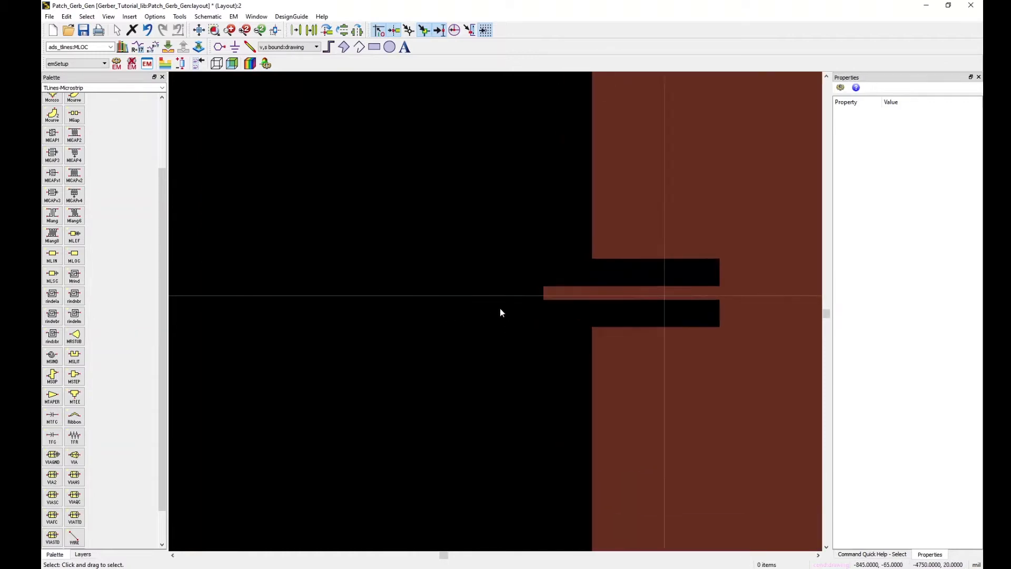
scroll(498, 310, up, 2)
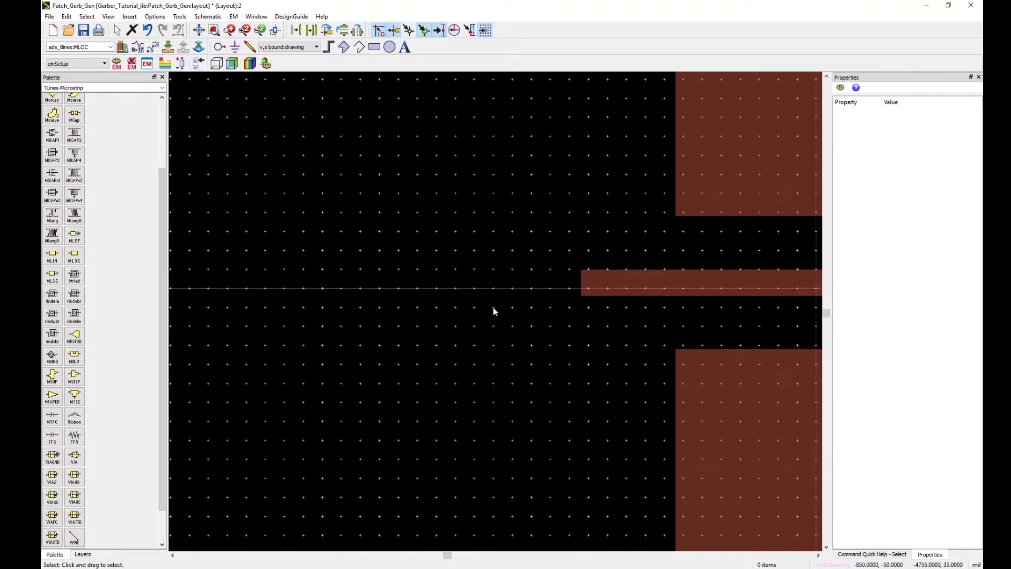
click(390, 46)
click(305, 47)
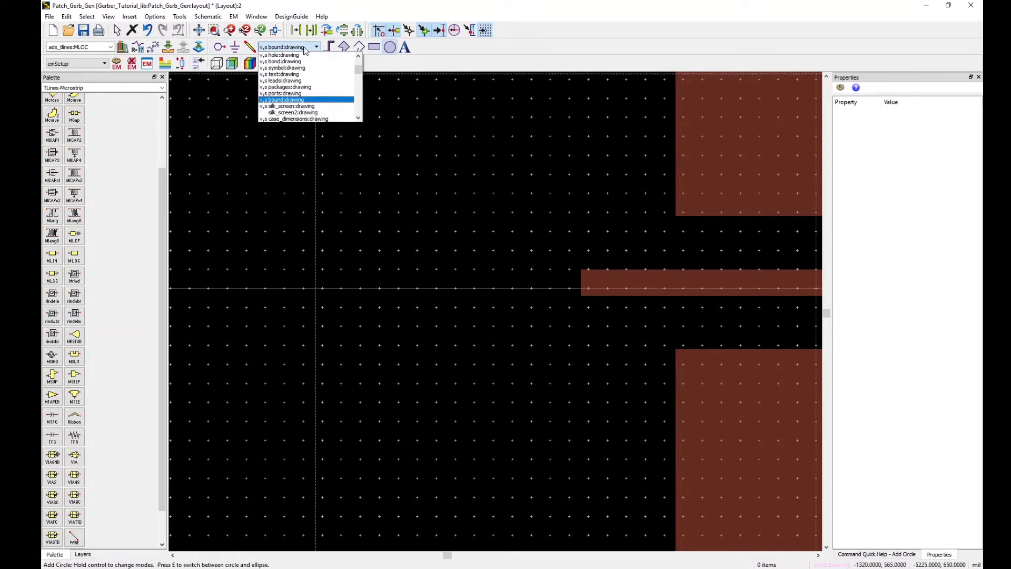
scroll(311, 68, up, 2)
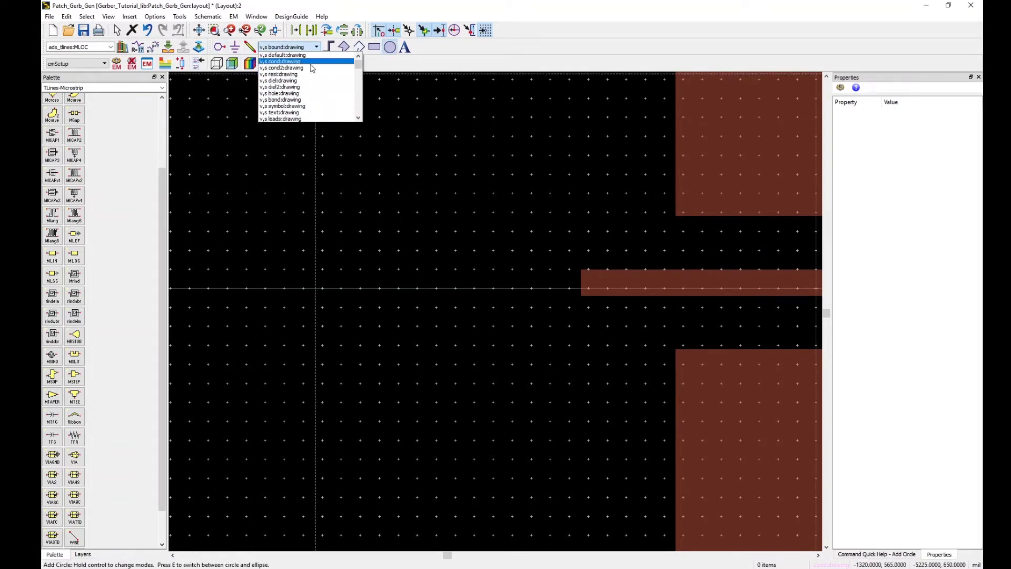
click(311, 67)
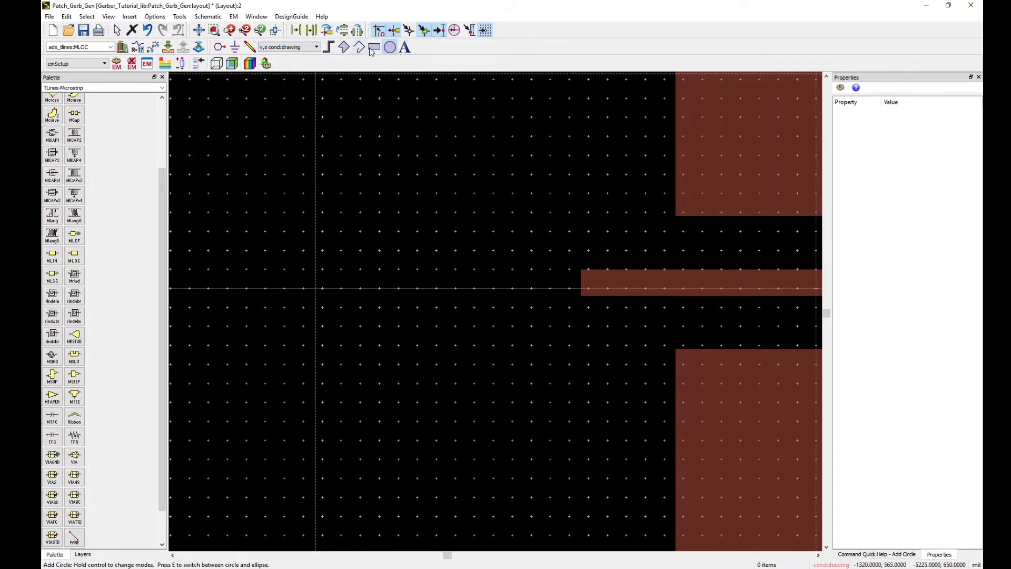
click(383, 269)
click(399, 284)
key(Escape)
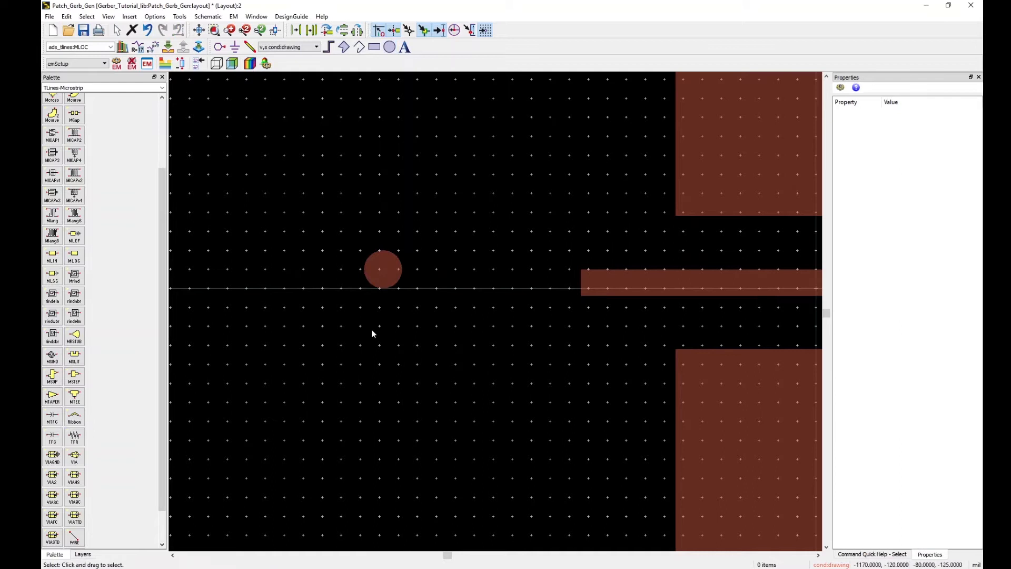
Set the circle's radius to 90 mil and move it up and to the left, centred at about (-1230, 260)
click(383, 264)
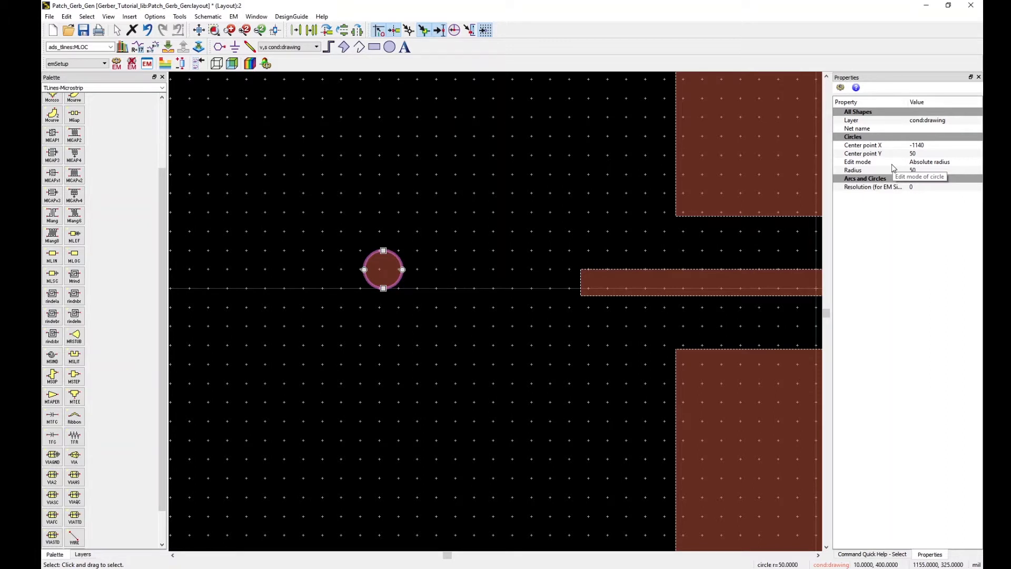
click(926, 172)
text(90)
key(Return)
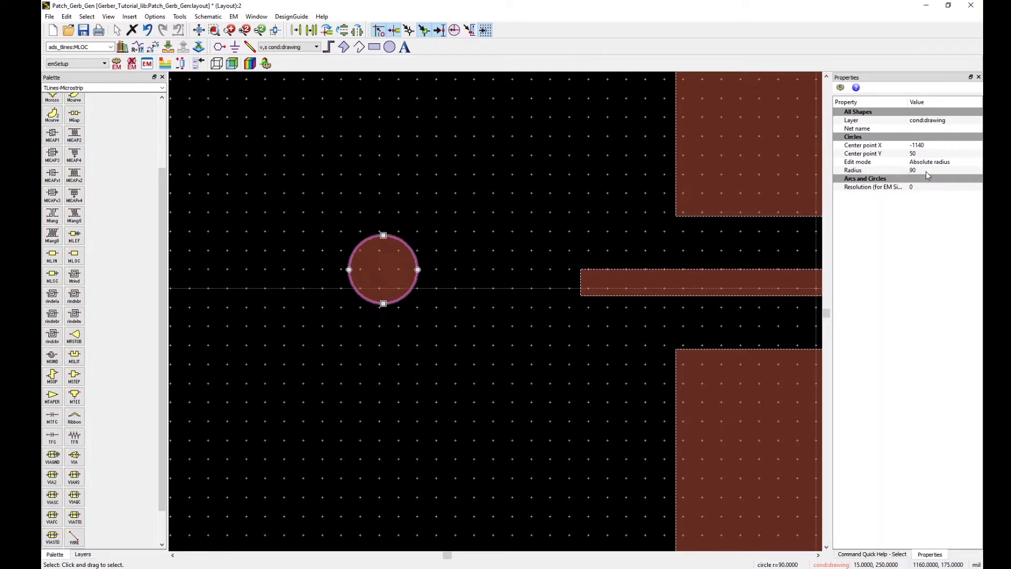
click(488, 350)
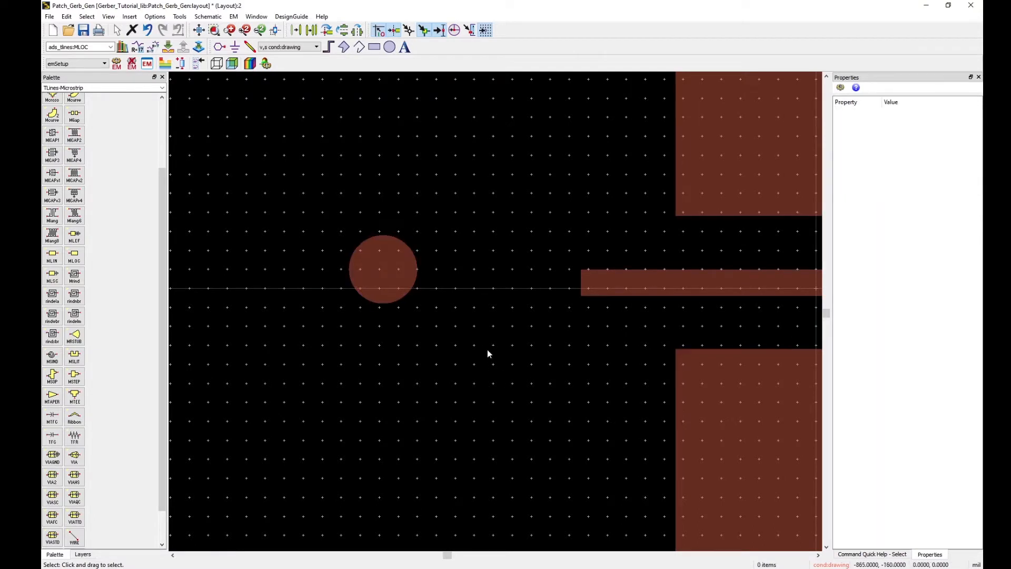
drag(397, 287, 363, 207)
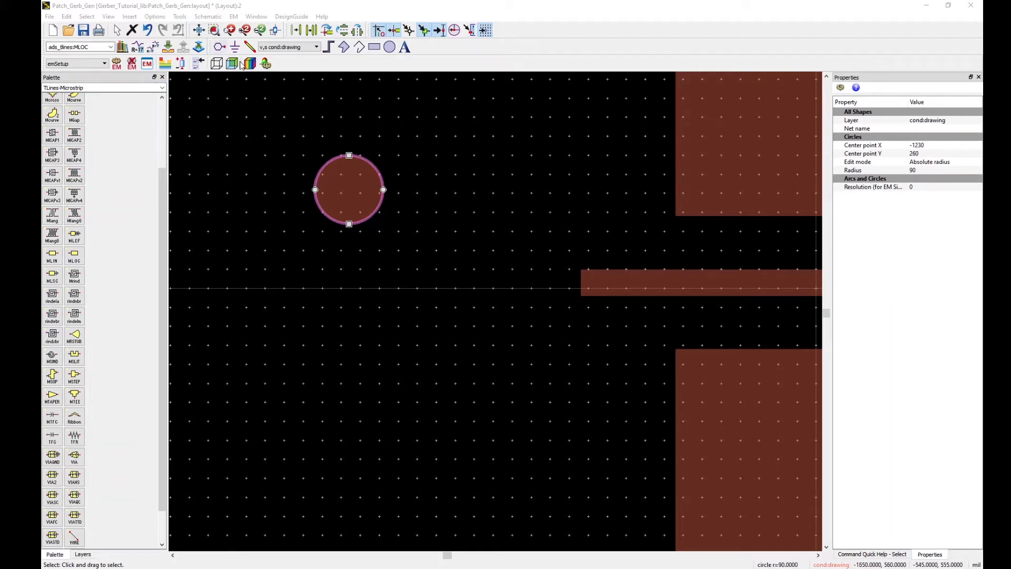
Draw a rectangle about 415 by 438 mil on the default:drawing layer, with its upper-left corner at the circle's centre
click(277, 48)
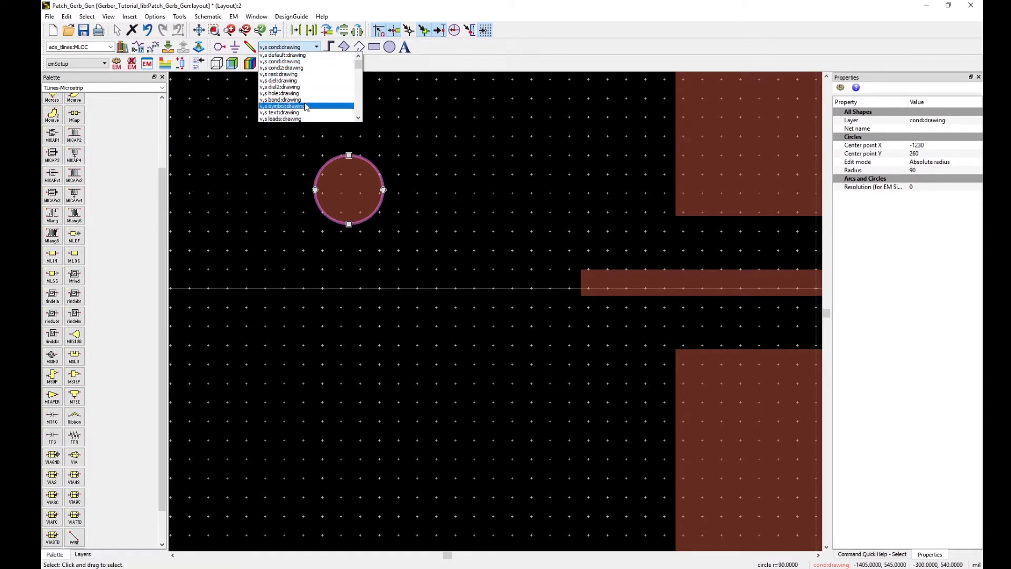
click(288, 55)
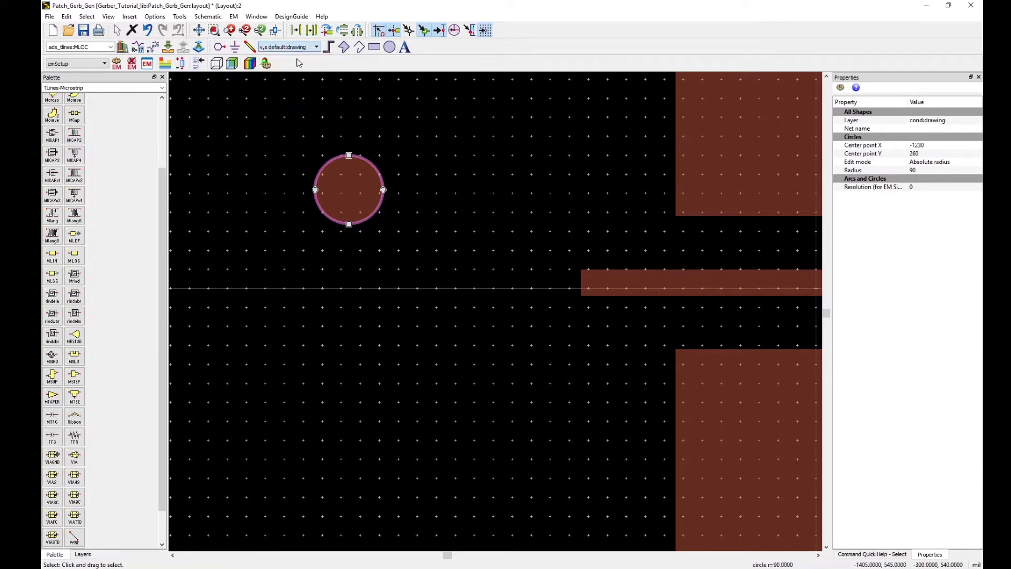
click(371, 47)
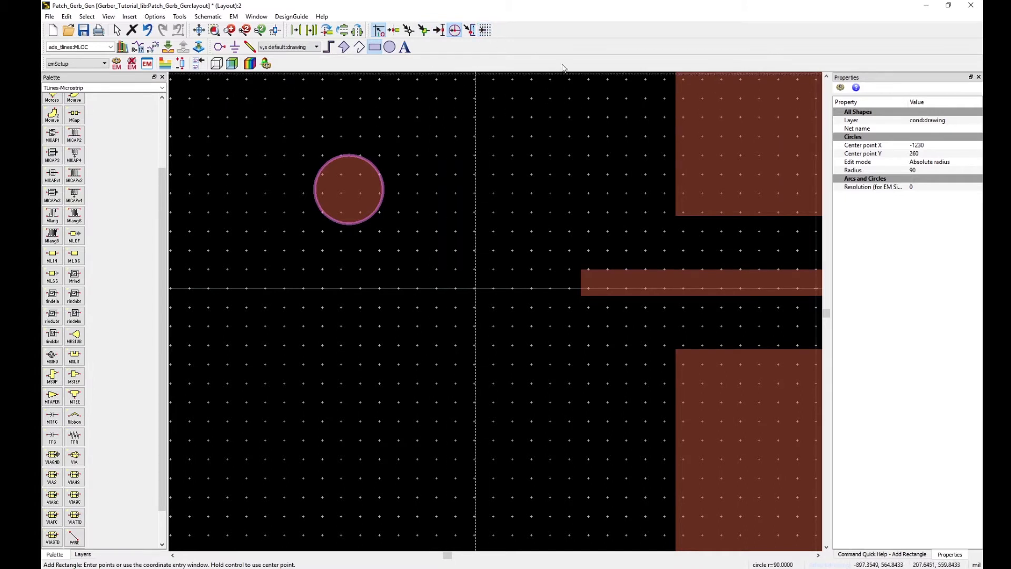
click(350, 190)
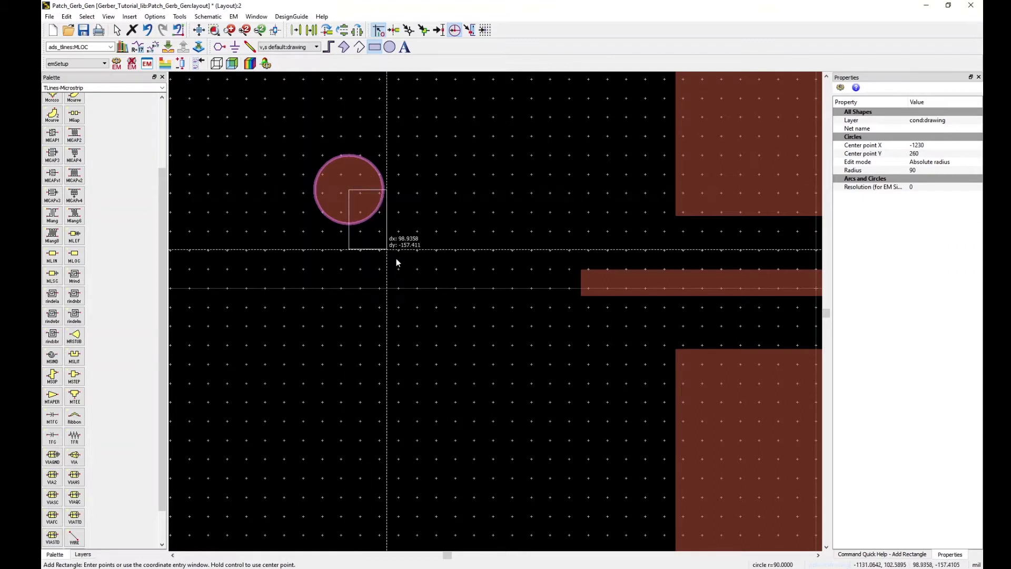
click(507, 356)
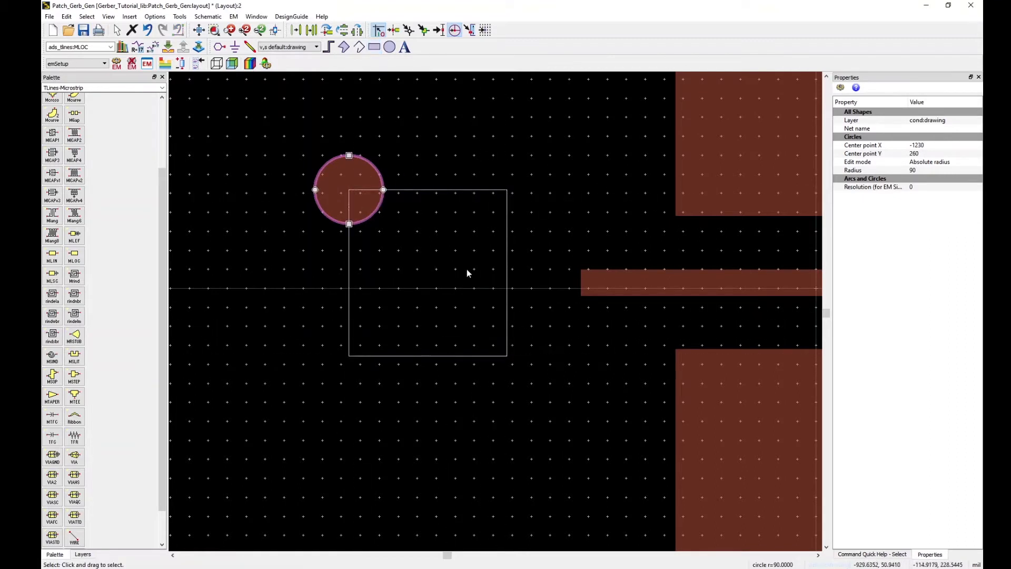
Set both the width and the height of the default:drawing rectangle to 338.6 mil
click(479, 305)
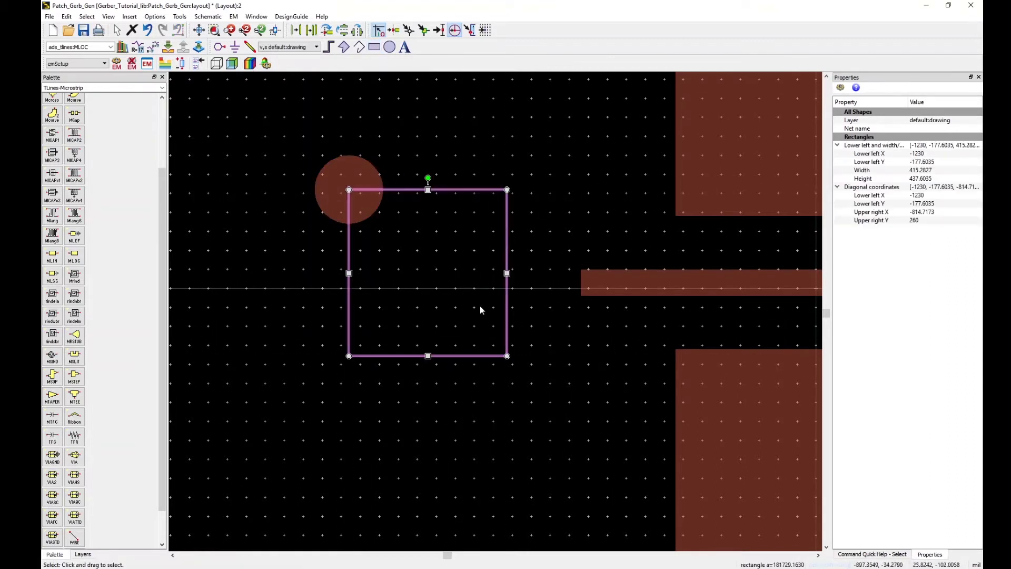
click(939, 170)
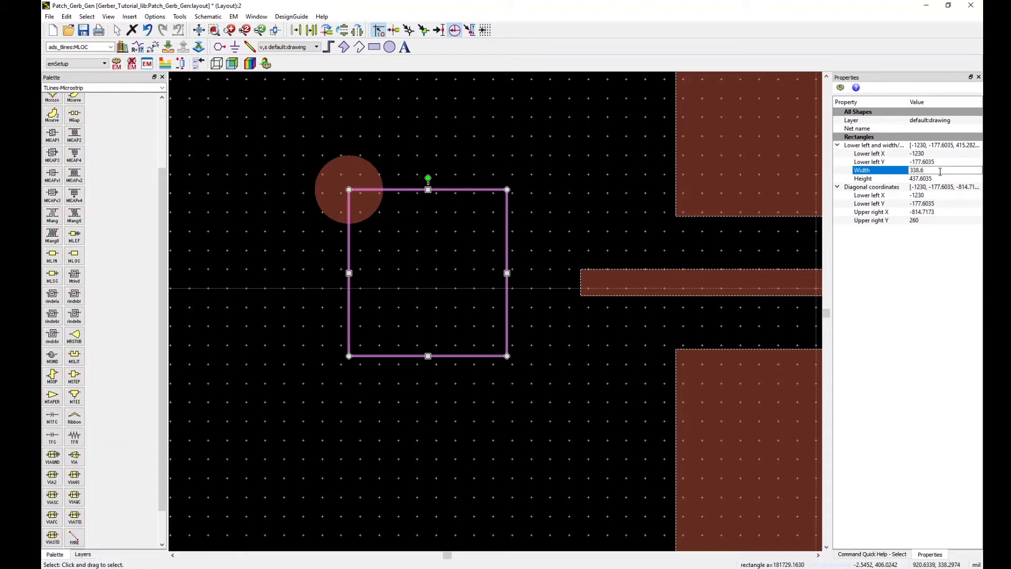
click(945, 178)
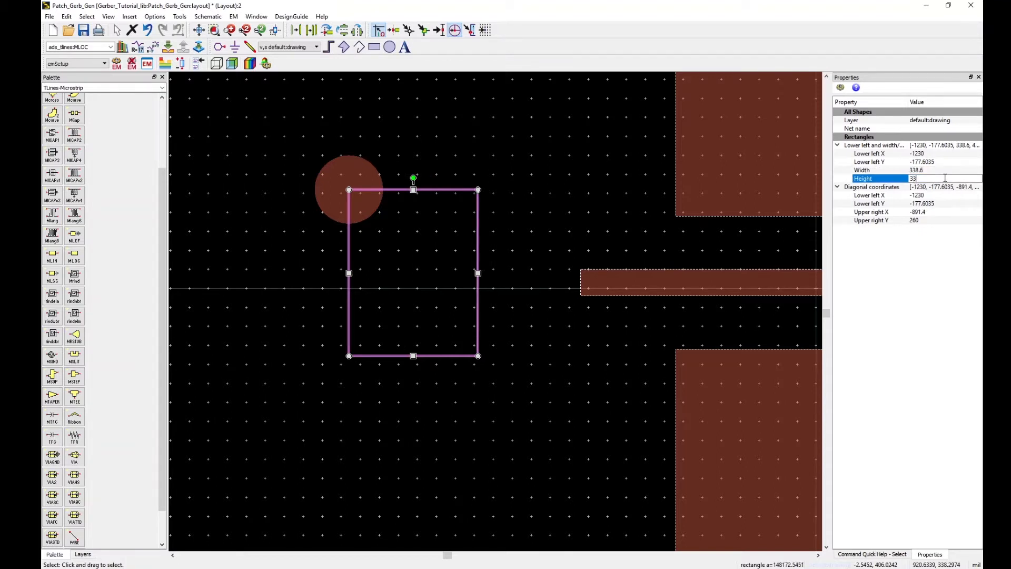
key(Return)
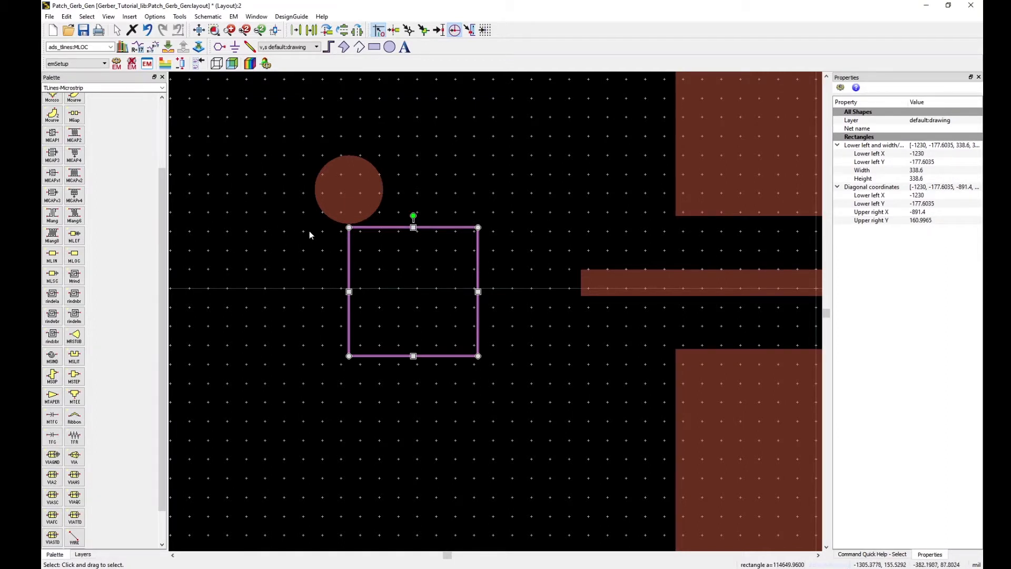
Turn on an additional snap mode and move the square by its upper-left corner onto the circle's centre at (-1230, 260)
key(m)
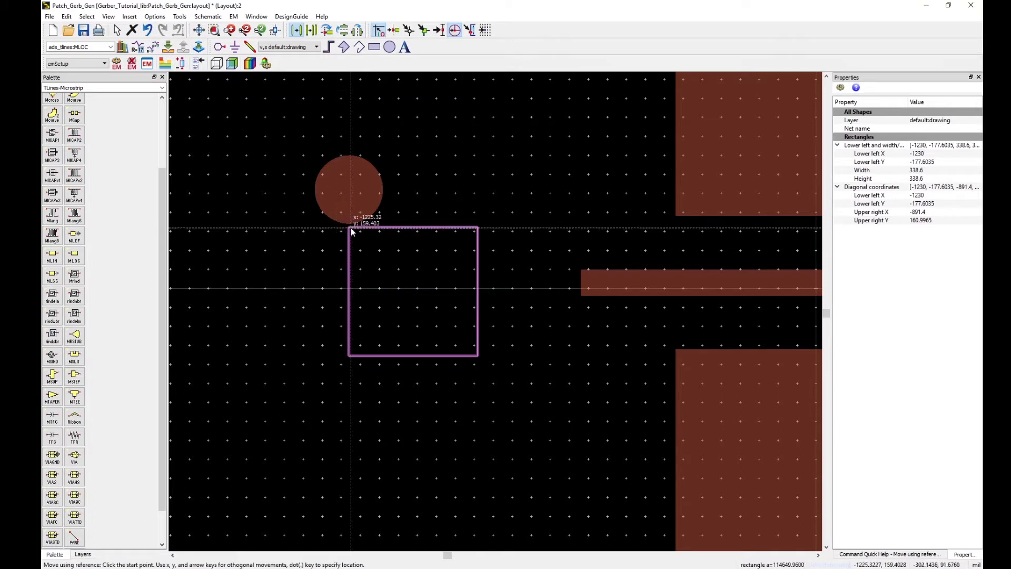
click(425, 32)
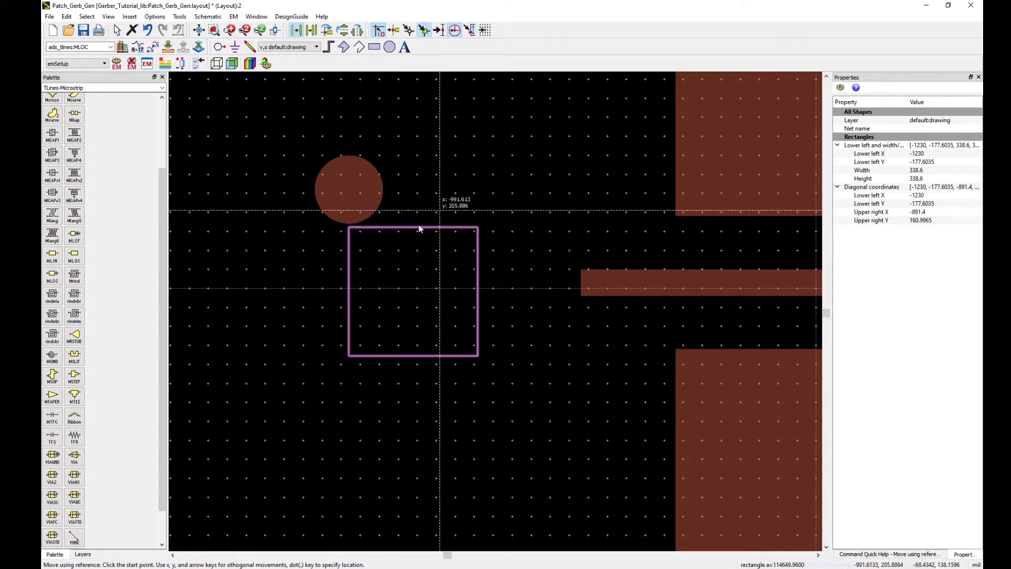
click(349, 228)
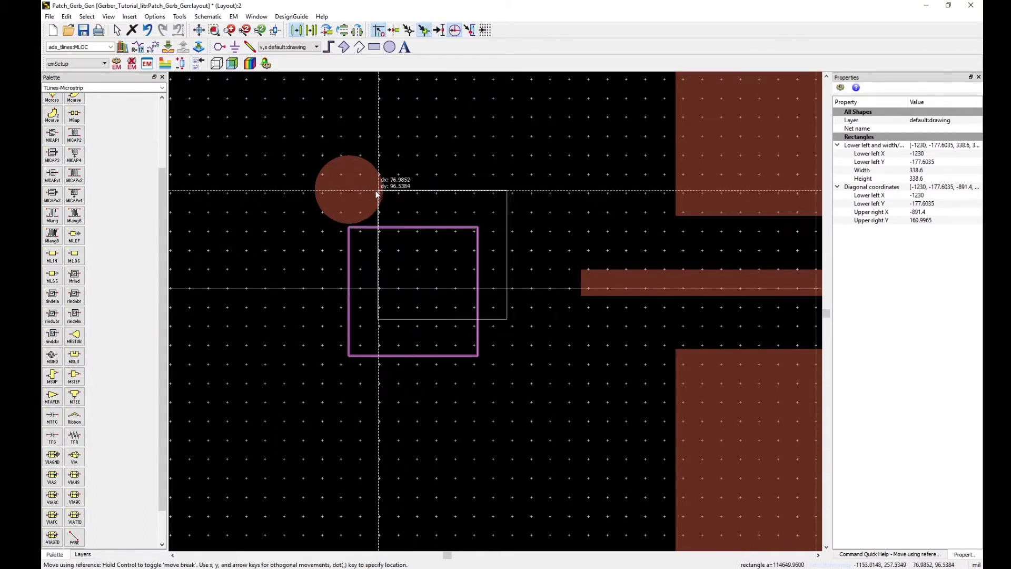
click(349, 189)
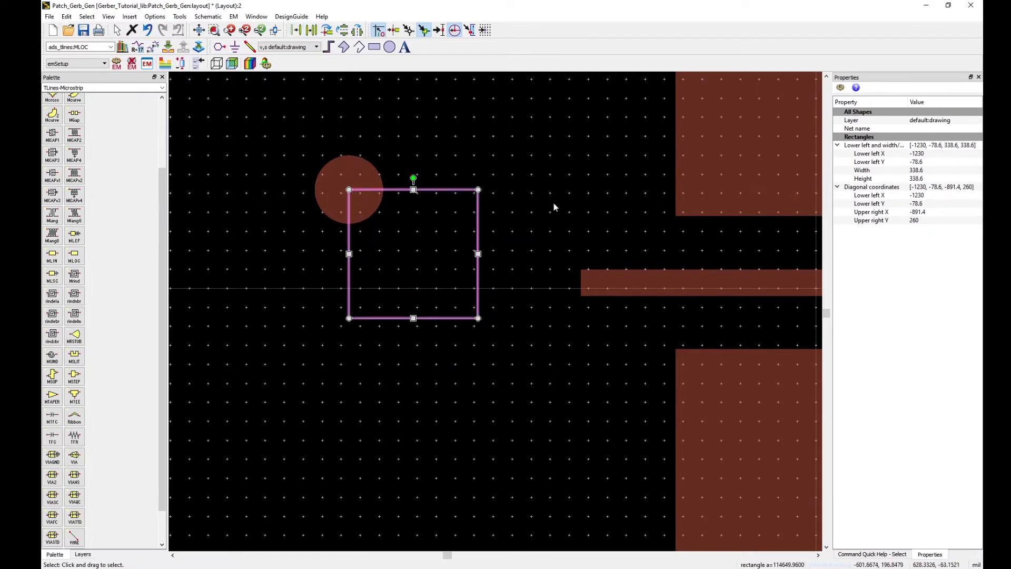
click(554, 203)
Copy the 90 mil circle by its centre onto the other three corners of the square
click(351, 163)
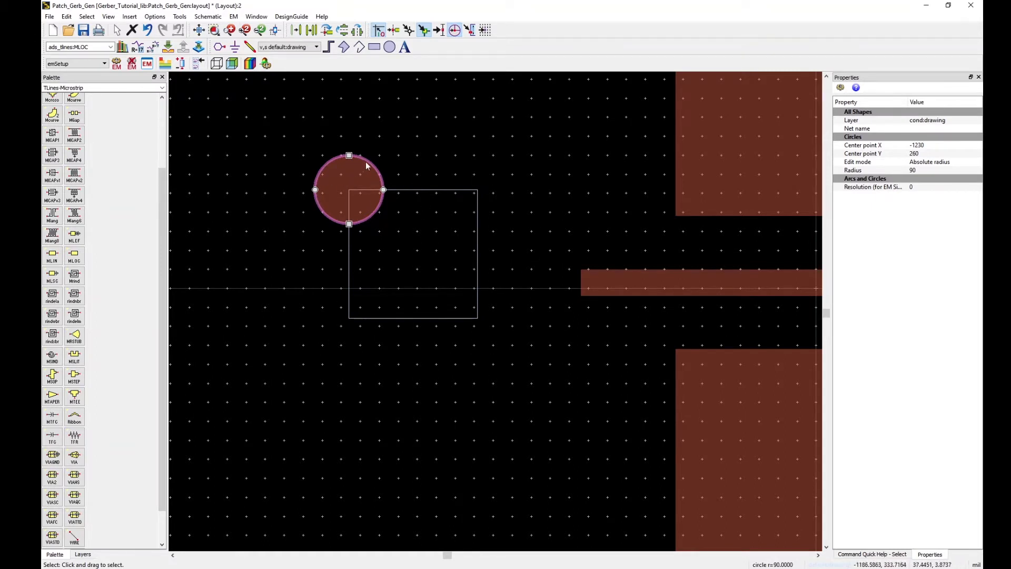
key(ctrl+c)
click(350, 189)
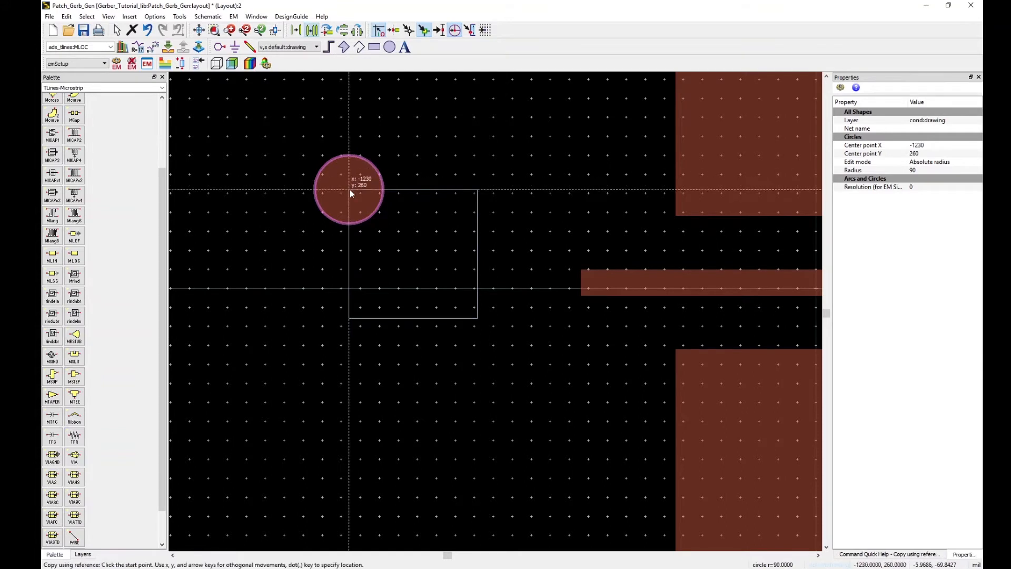
click(476, 192)
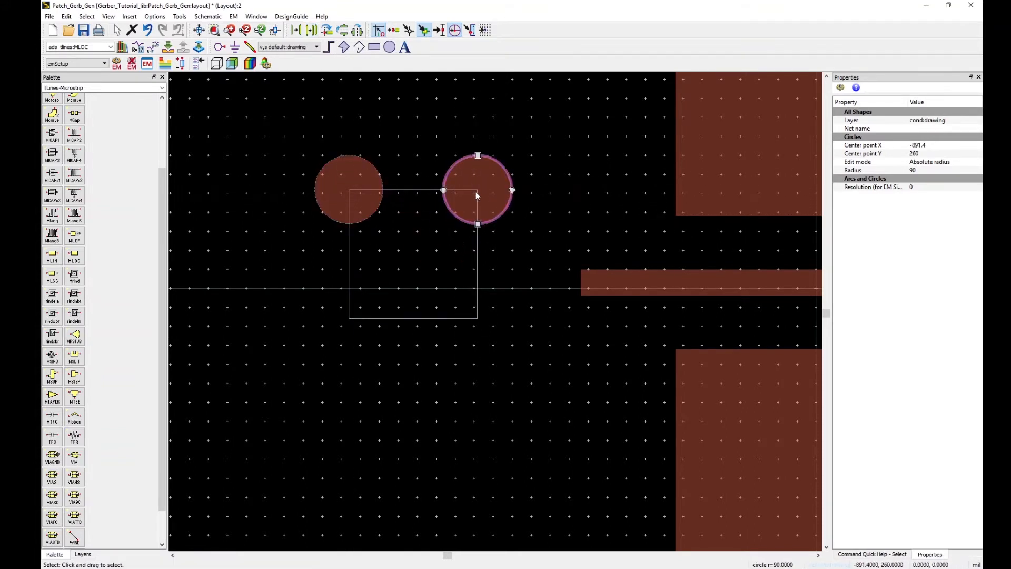
click(477, 191)
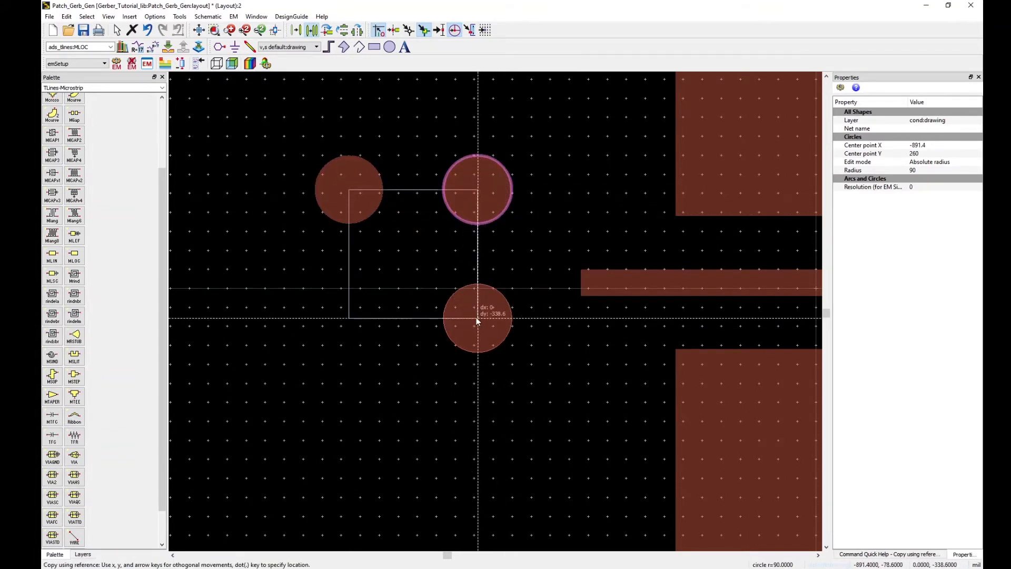
click(476, 318)
key(ctrl+c)
click(477, 319)
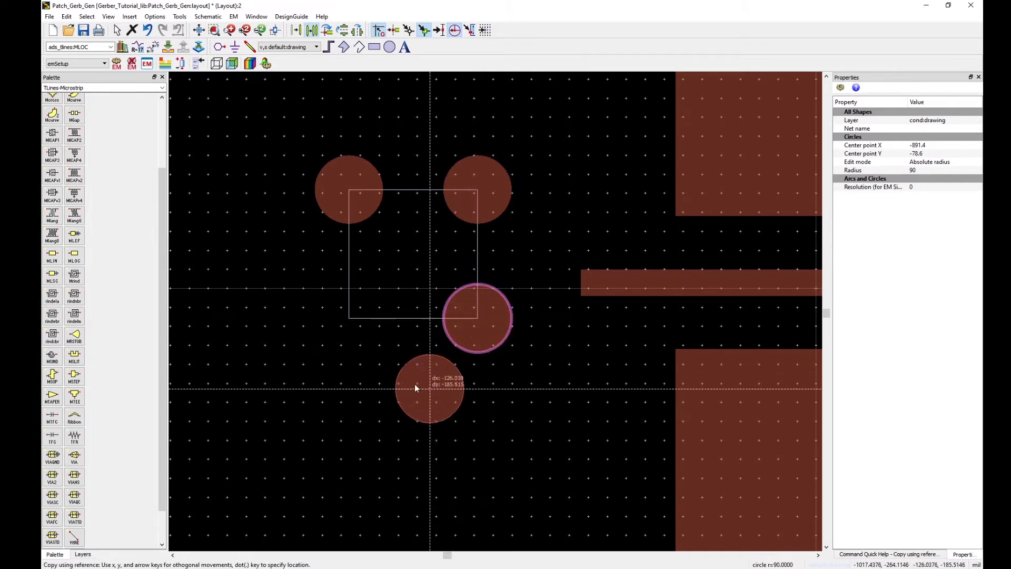
click(349, 320)
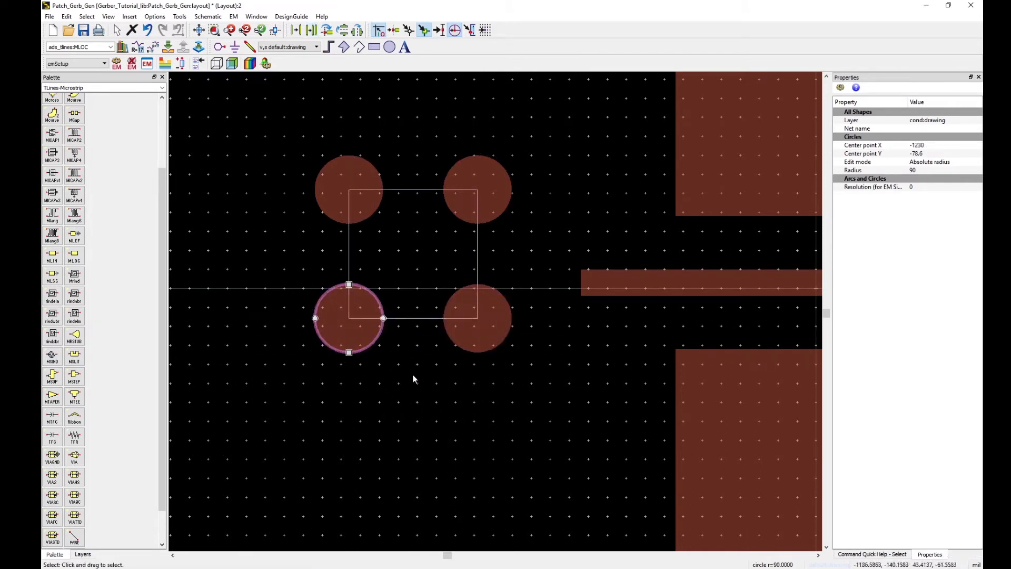
click(500, 387)
Move the four circles and the square together about 72 mil left and 81 mil down
drag(248, 117, 555, 396)
drag(482, 324, 455, 354)
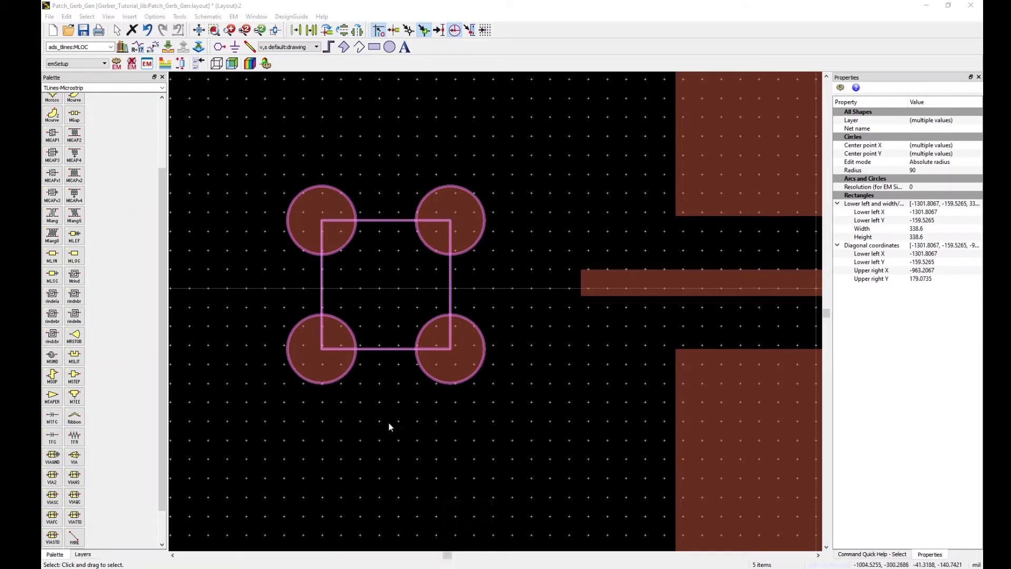
click(507, 451)
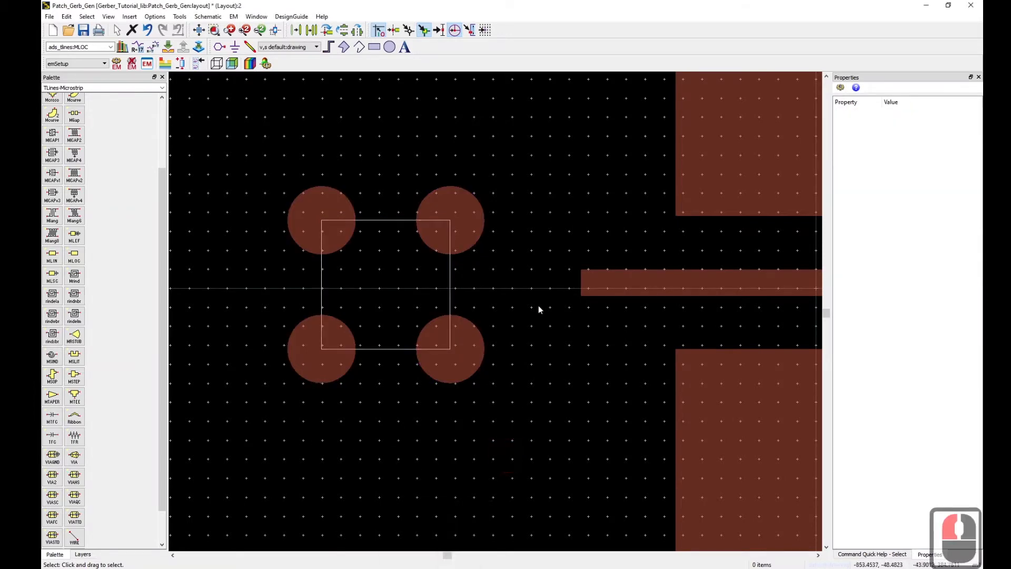
Draw a circle with a radius of about 28 mil on the hole:drawing layer, centred on the upper-left pad
scroll(436, 271, down, 1)
scroll(410, 248, up, 1)
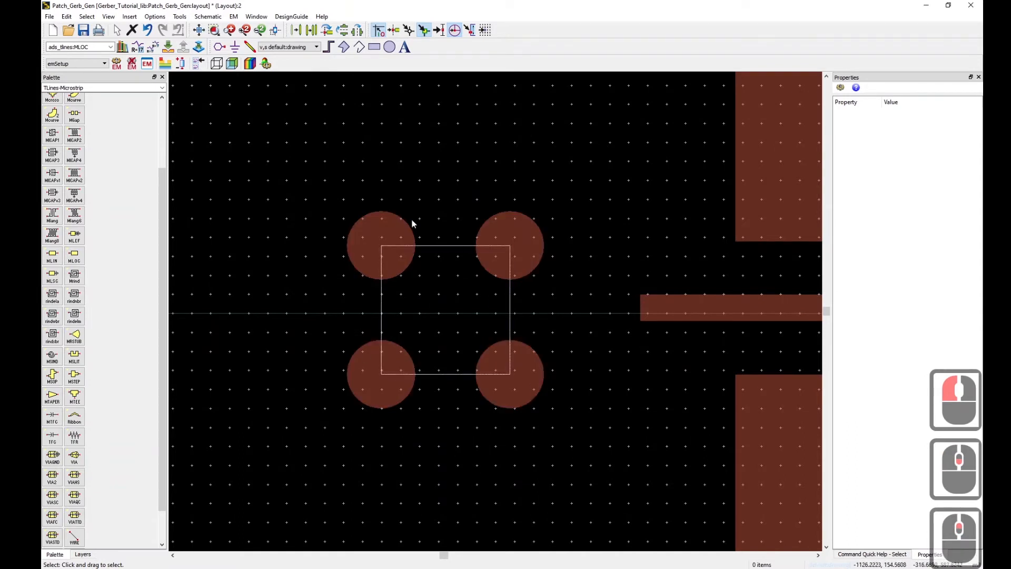
click(315, 47)
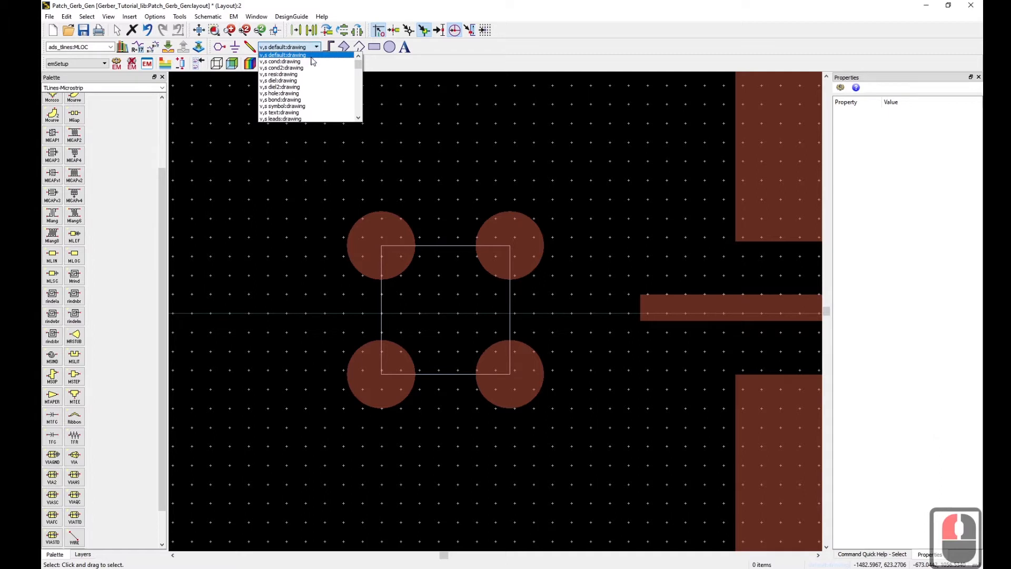
click(283, 94)
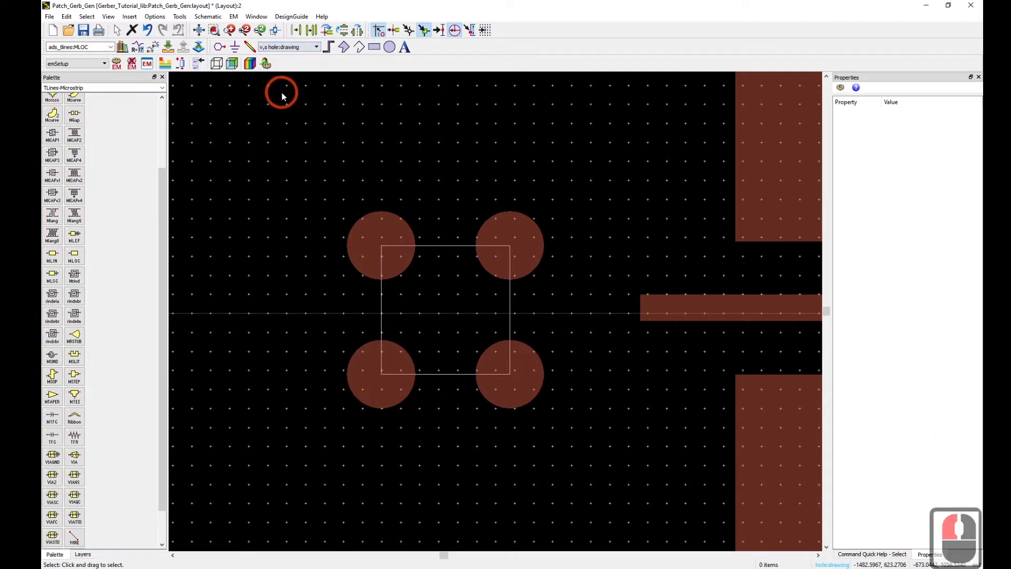
click(393, 52)
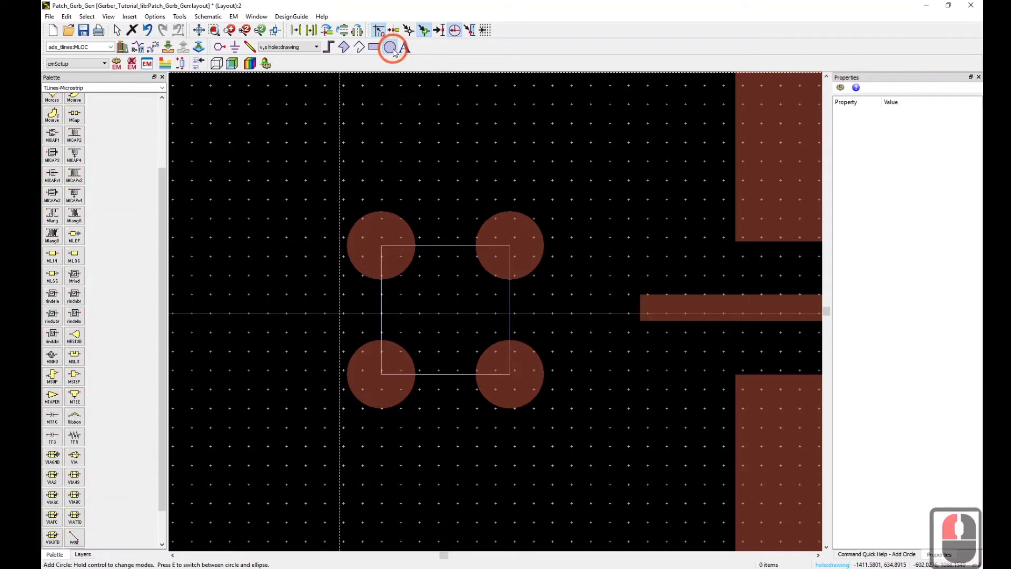
click(381, 246)
click(390, 238)
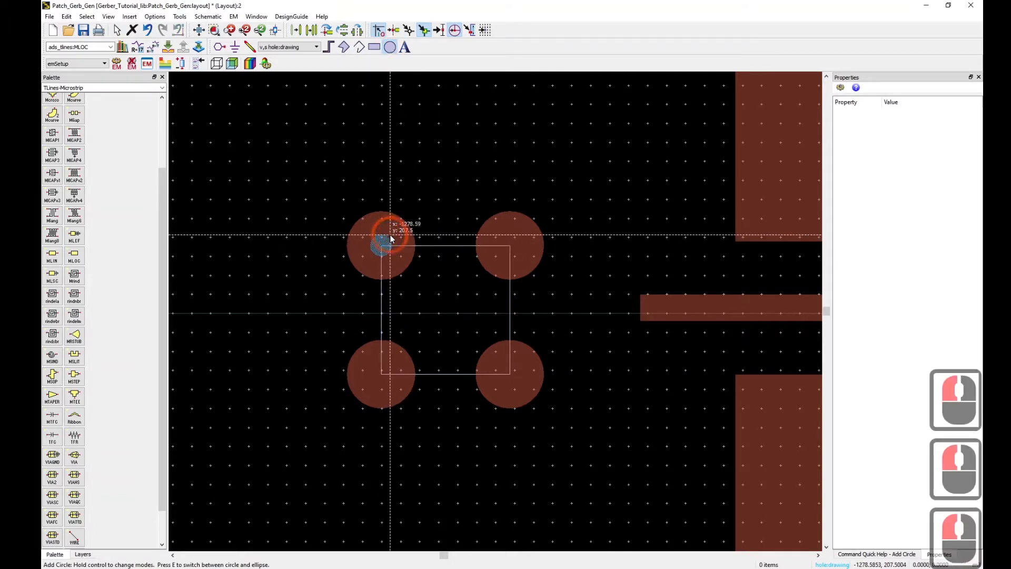
key(Escape)
Set the radius of the hole circle in the upper-left pad to 40 mil
click(385, 241)
click(386, 243)
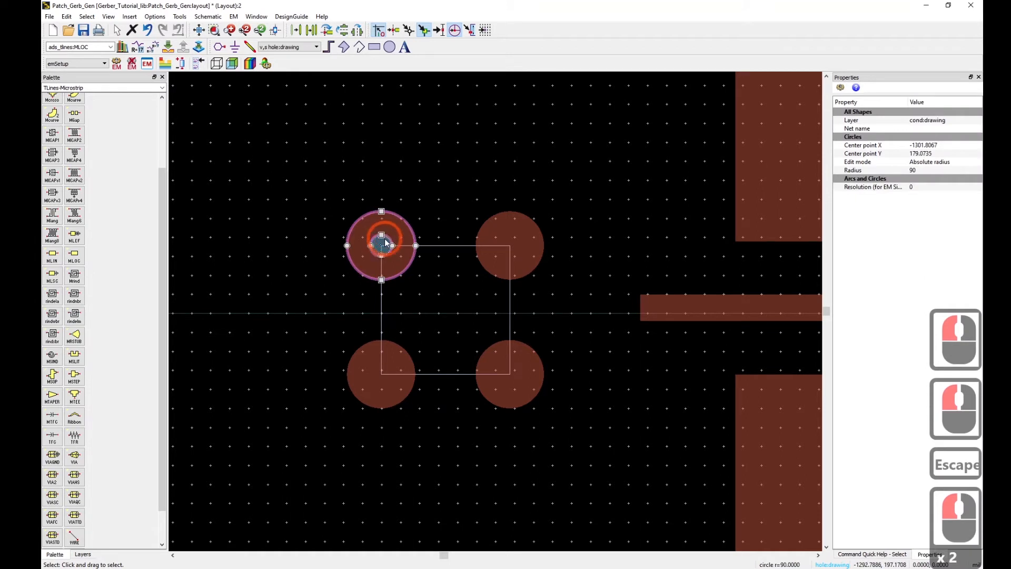
click(916, 173)
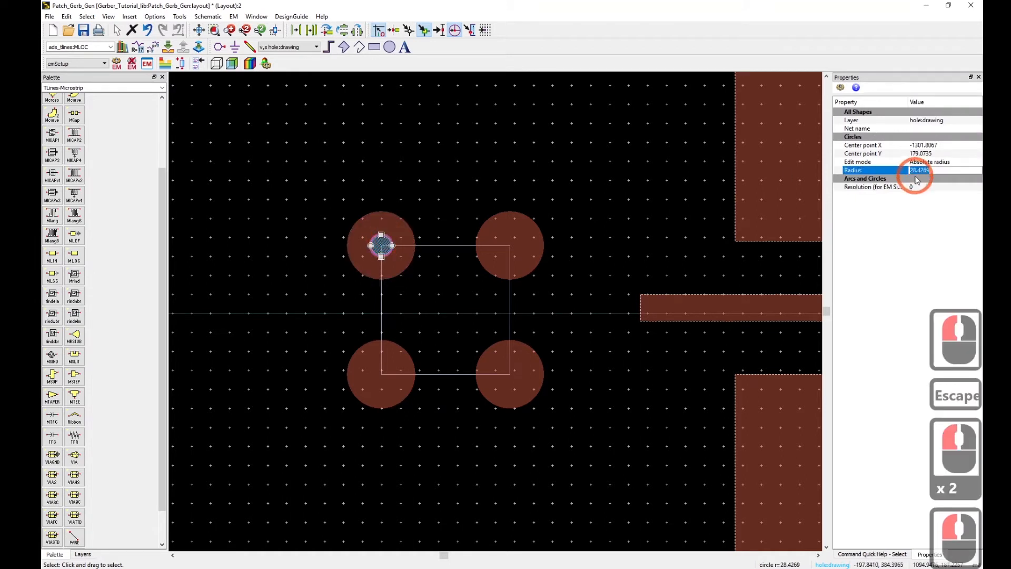
text(40)
key(Return)
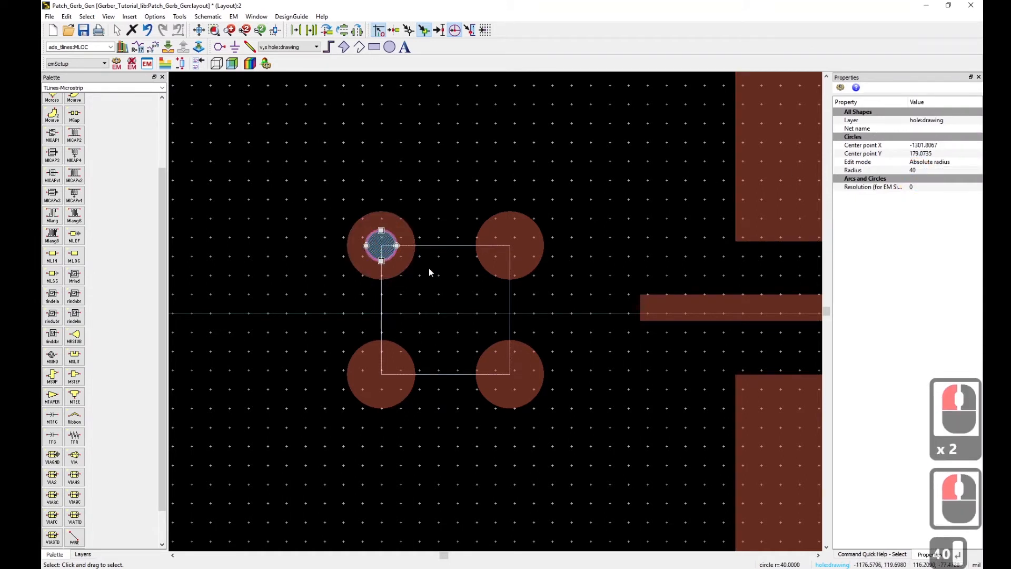
Copy the 40 mil hole circle by its centre onto the other three pads at the square's corners
key(c)
click(381, 245)
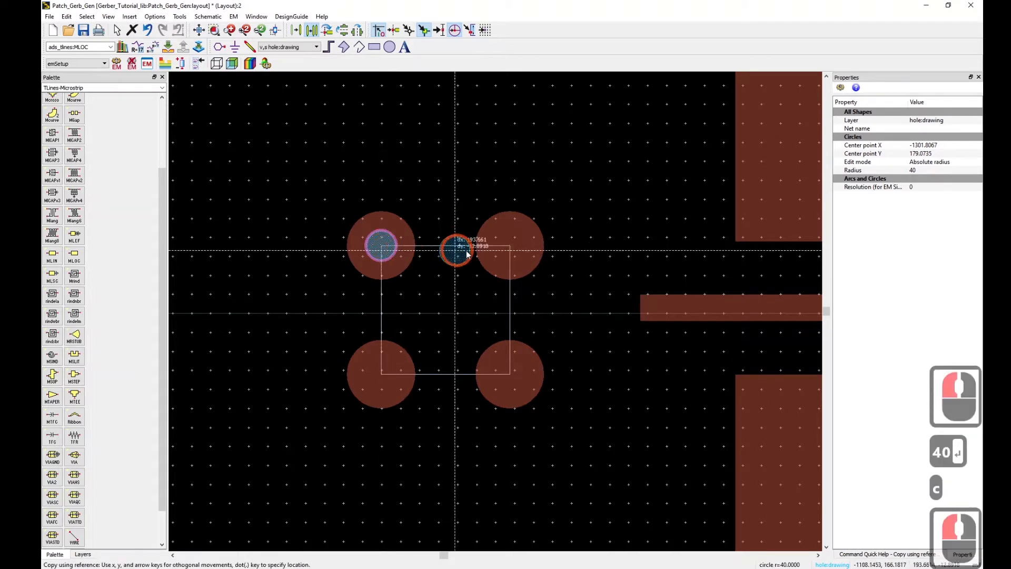
click(509, 246)
key(c)
click(510, 245)
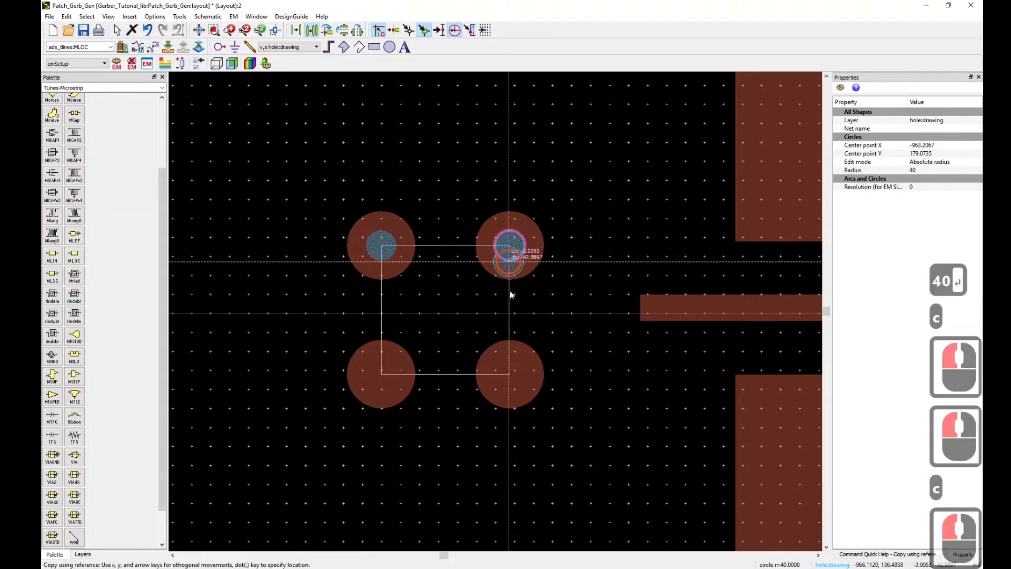
click(510, 375)
click(381, 375)
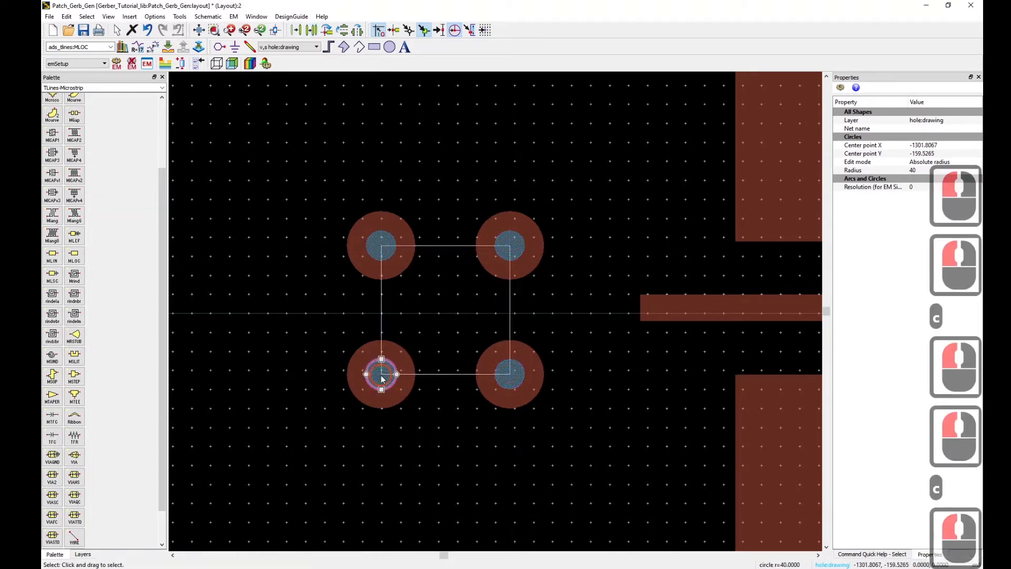
click(555, 480)
click(450, 460)
key(Escape)
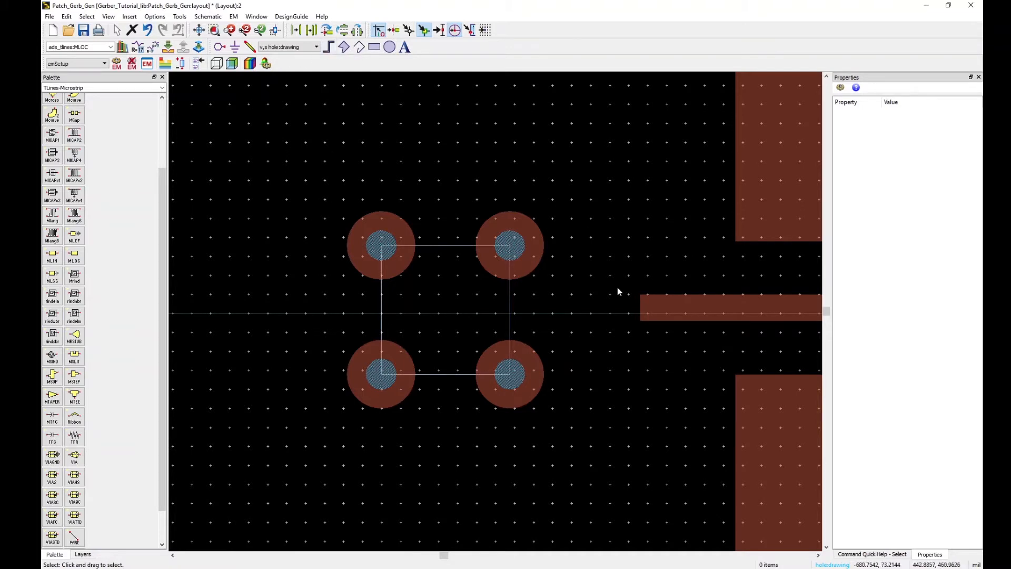
Move the whole connector footprint by its centre about 324 mil right, up to the end of the feed line
drag(289, 175, 659, 459)
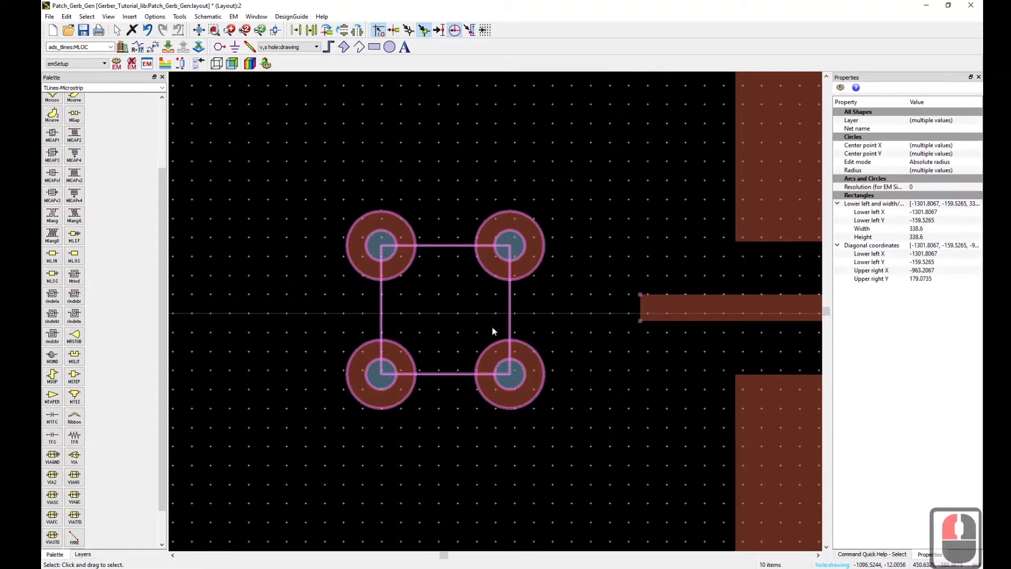
click(504, 288)
drag(298, 180, 578, 447)
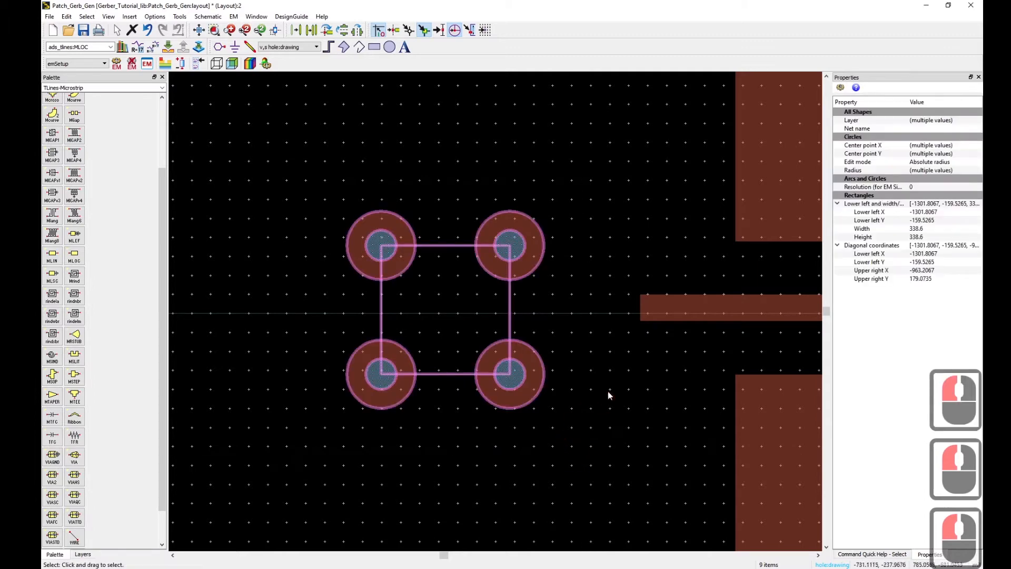
scroll(581, 292, down, 9)
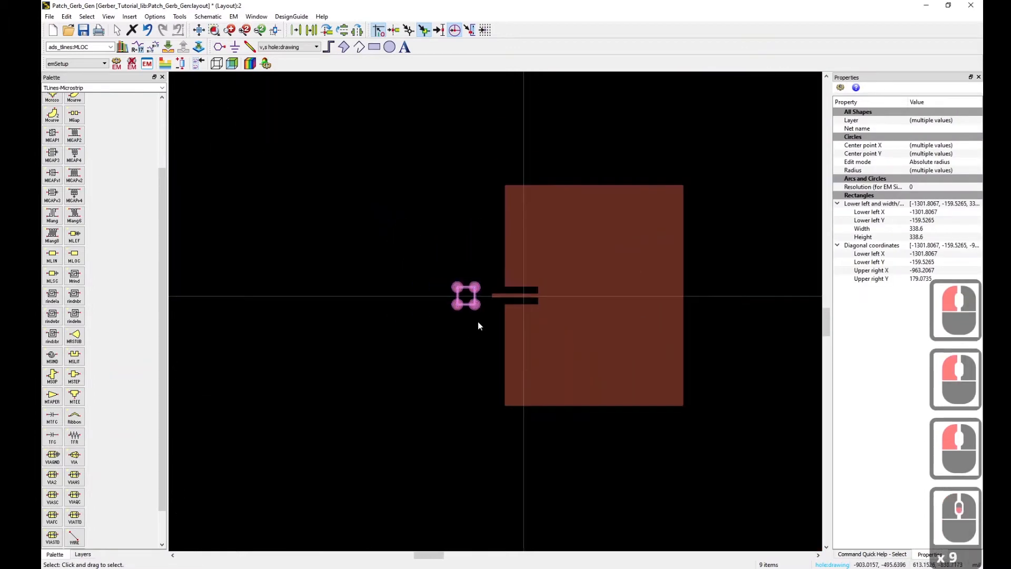
scroll(489, 299, up, 8)
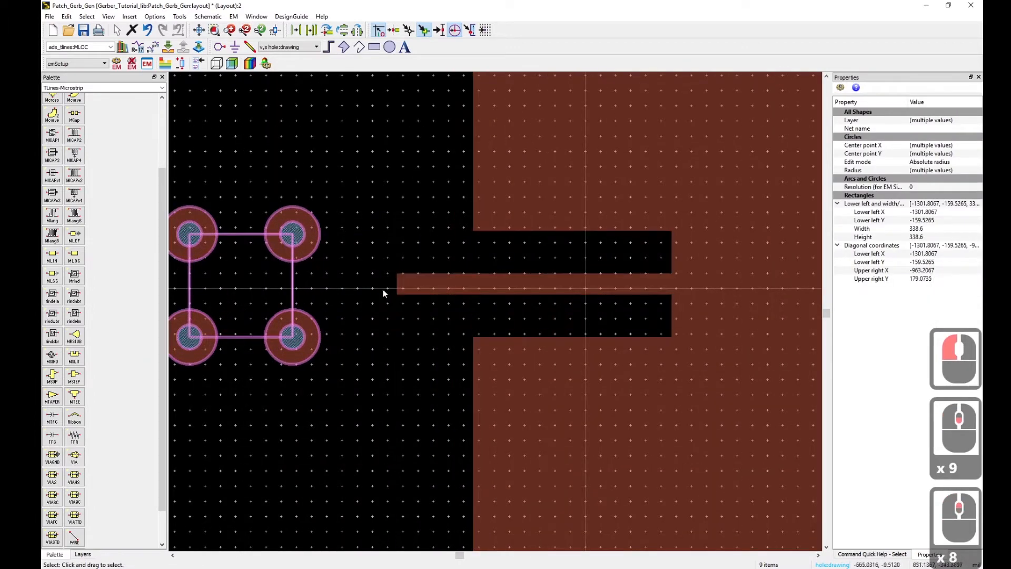
scroll(408, 304, down, 4)
scroll(506, 310, up, 5)
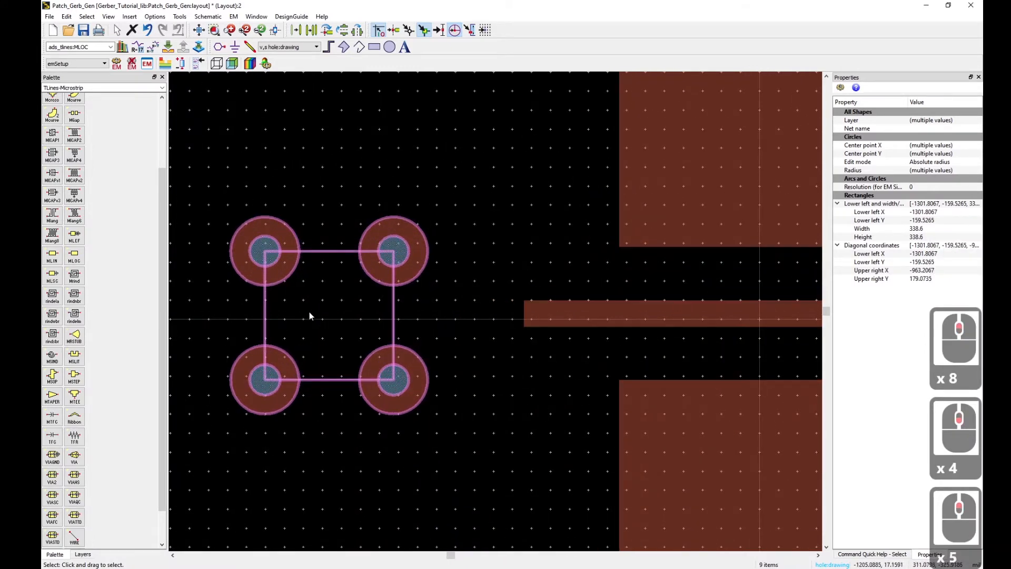
scroll(316, 313, up, 2)
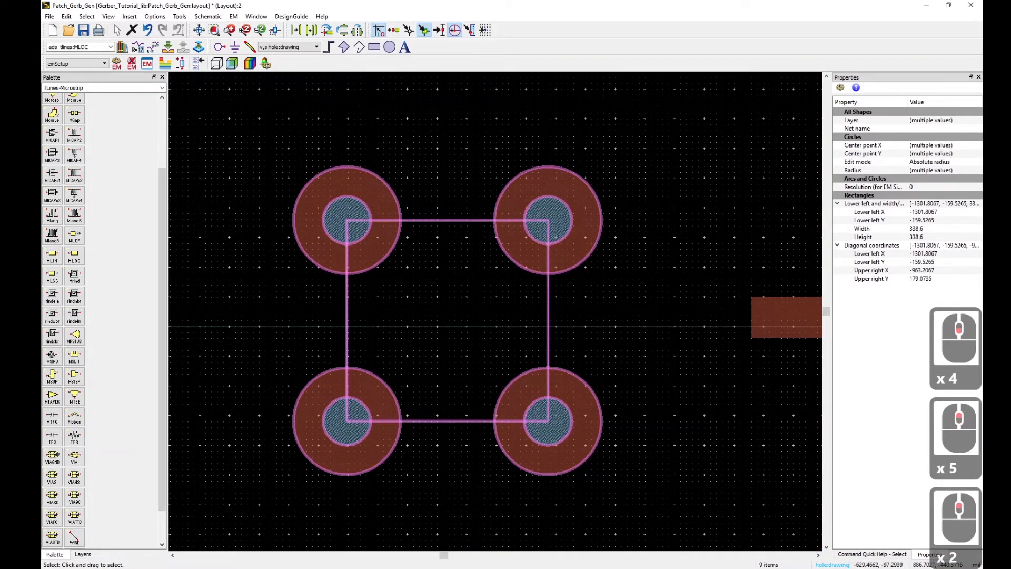
scroll(334, 309, down, 2)
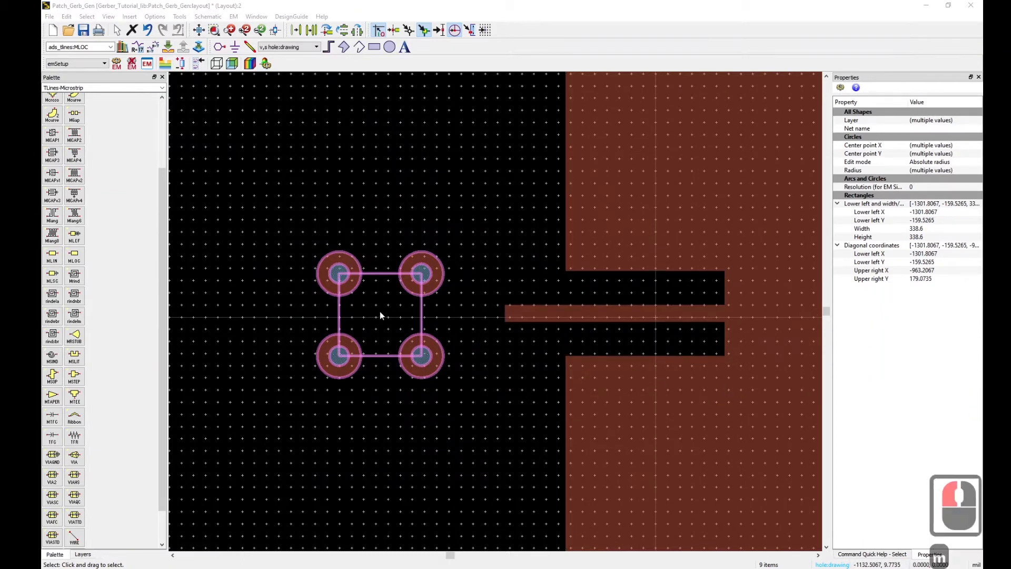
click(384, 293)
drag(258, 213, 481, 406)
key(m)
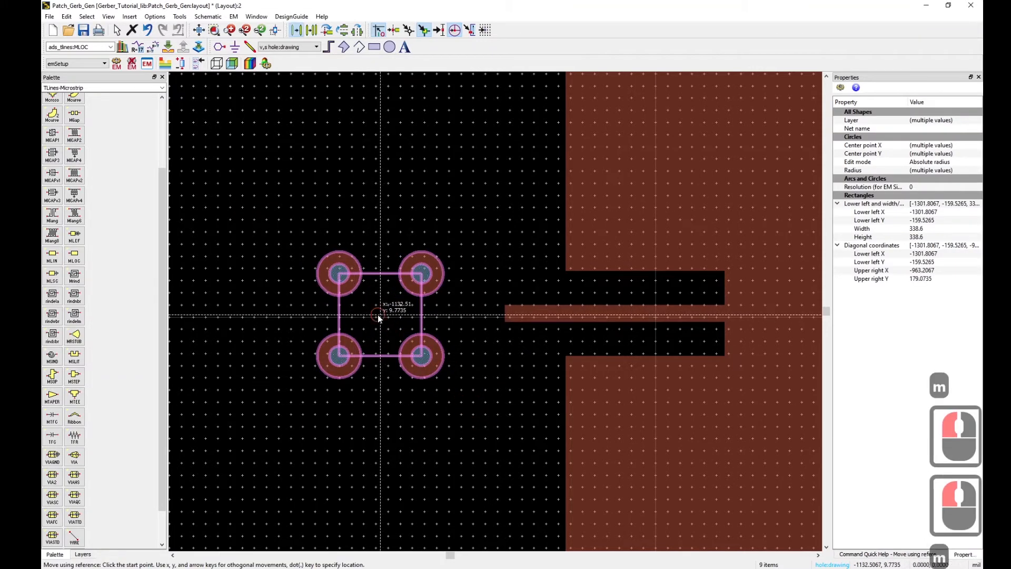
click(377, 314)
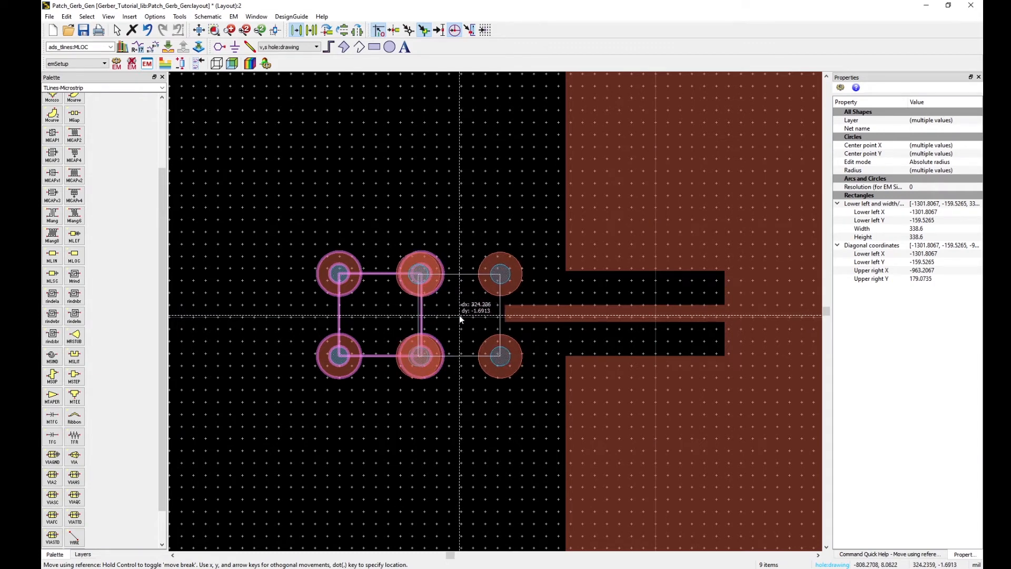
click(459, 316)
key(Escape)
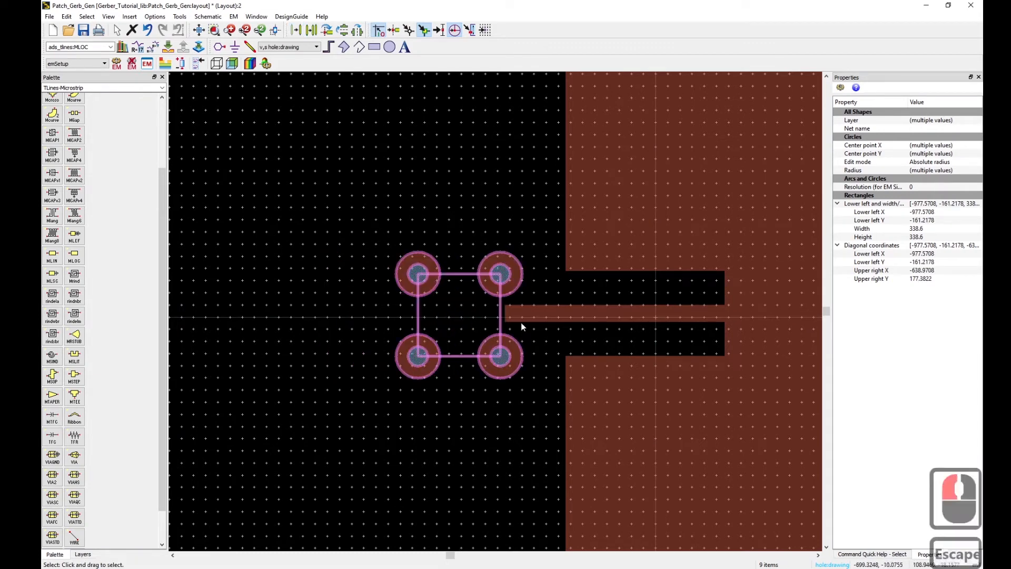
click(553, 320)
key(m)
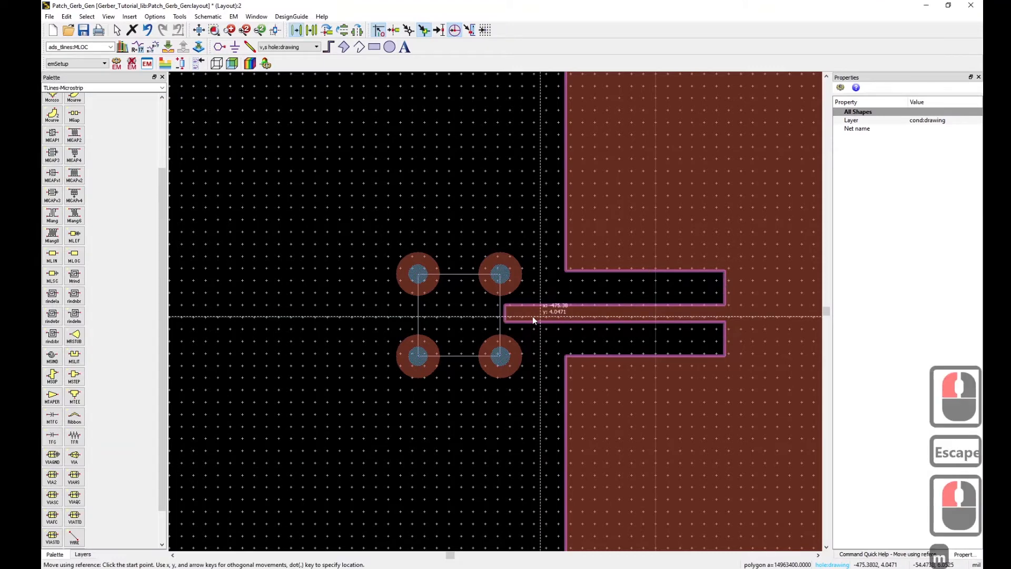
key(Escape)
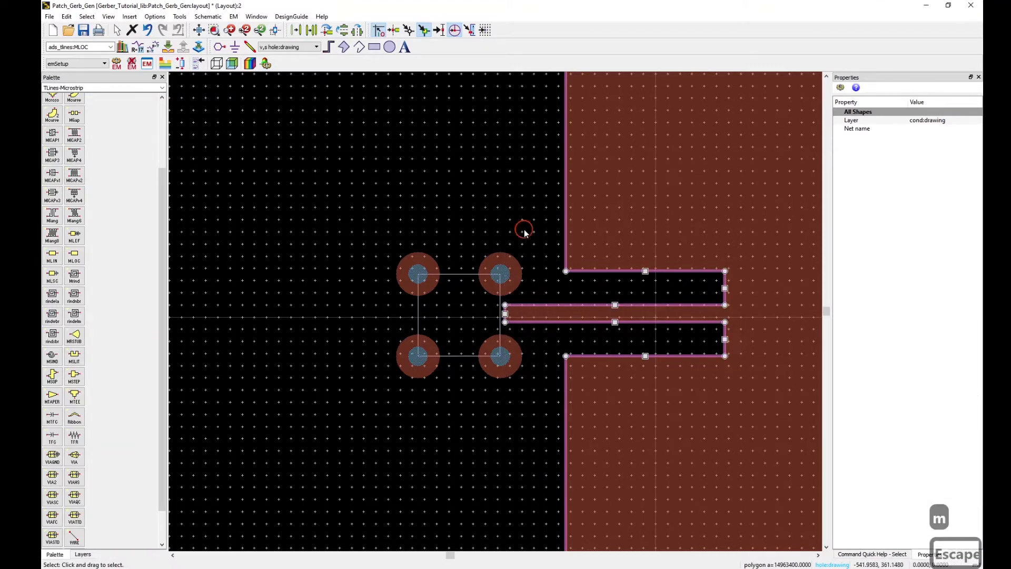
click(605, 241)
click(481, 320)
key(m)
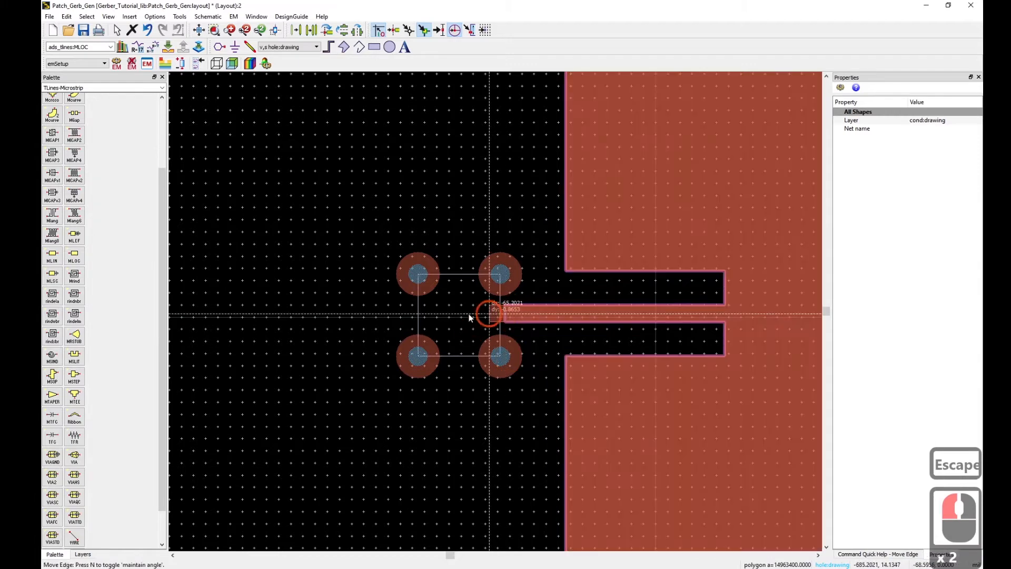
key(Escape)
click(496, 318)
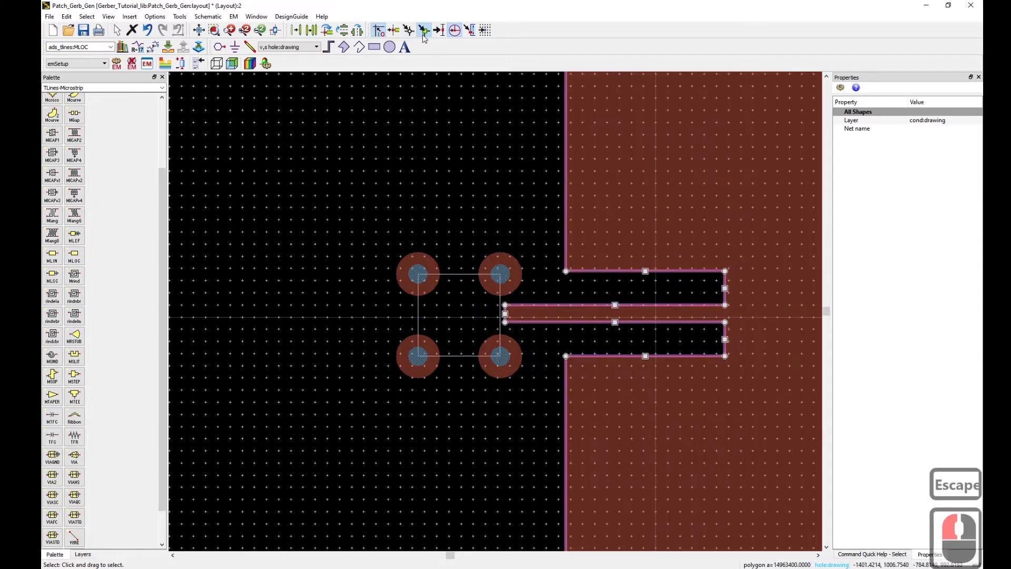
Stretch the feed line's end edge about 188 mil left, to the centre of the connector square
click(438, 32)
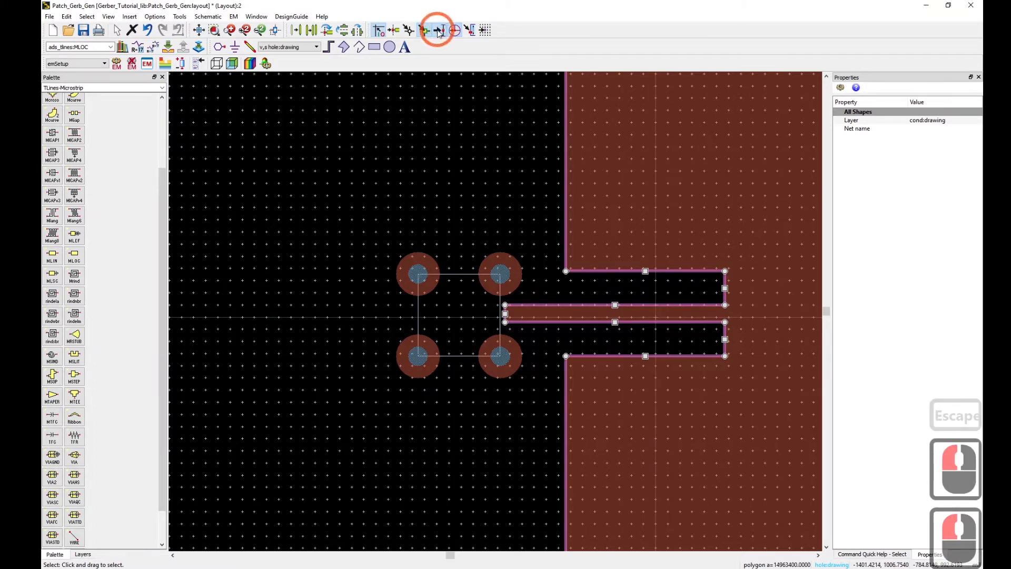
scroll(496, 311, up, 4)
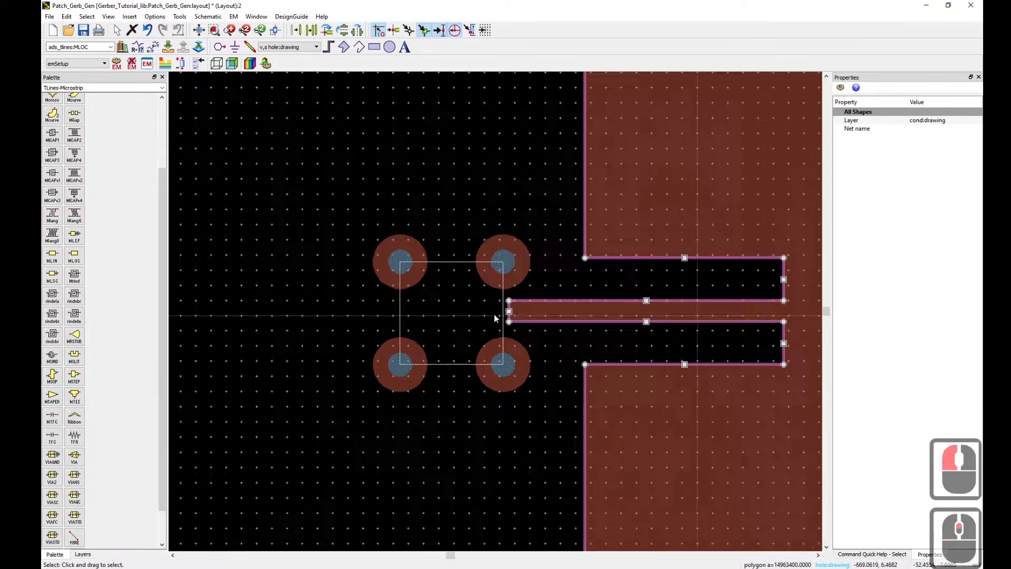
click(444, 32)
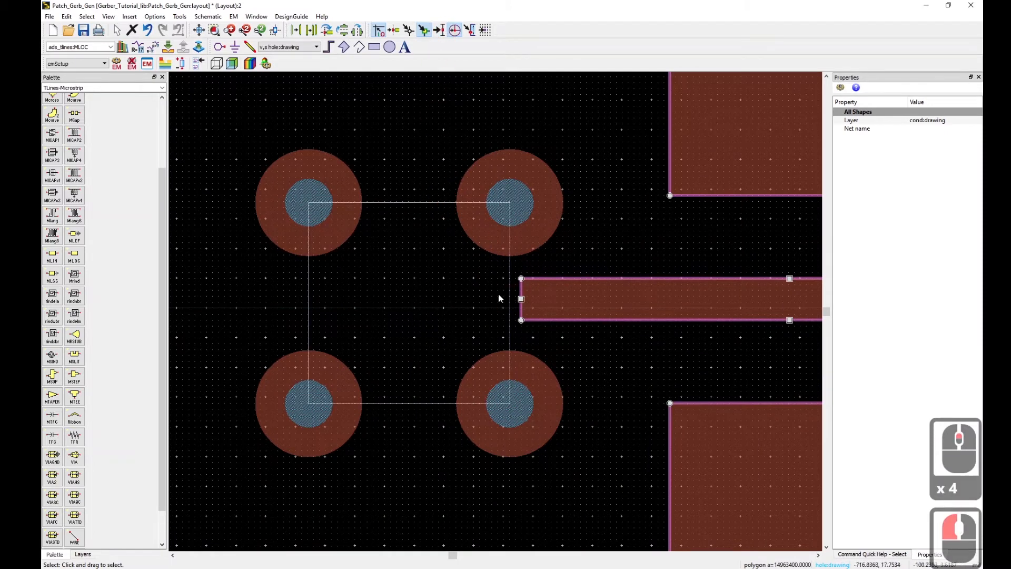
drag(521, 299, 413, 308)
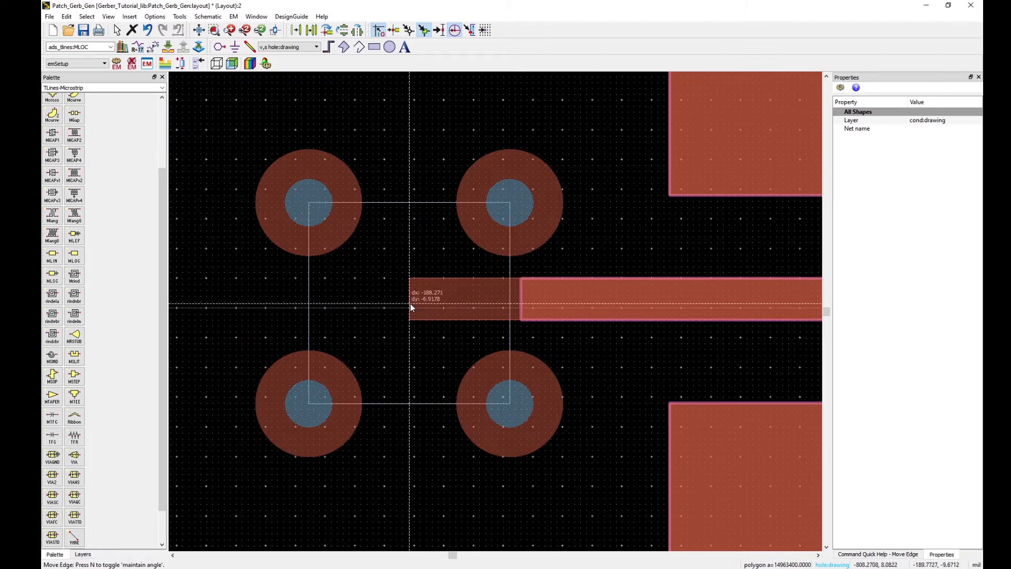
click(409, 300)
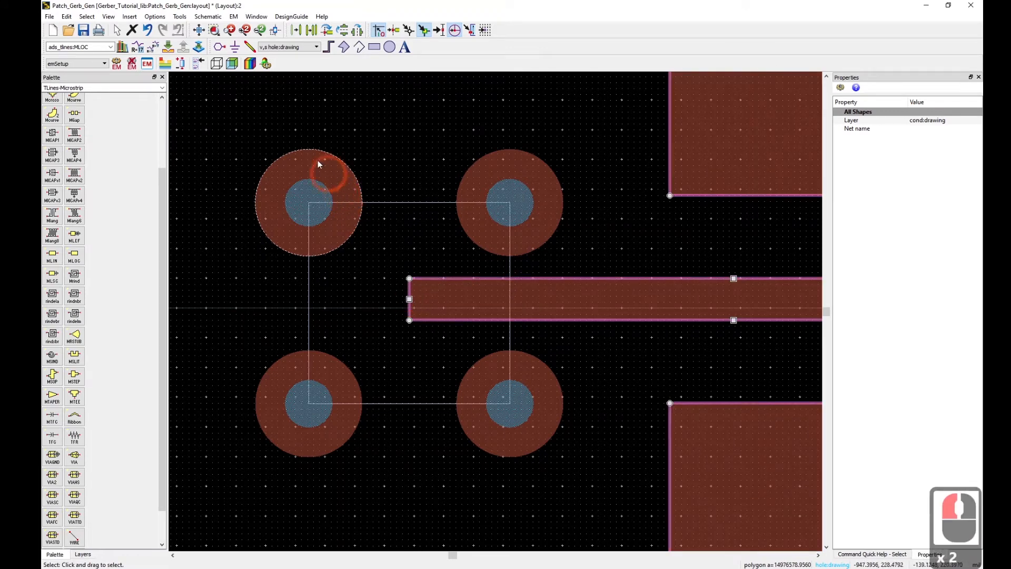
scroll(393, 230, down, 2)
drag(392, 227, 648, 476)
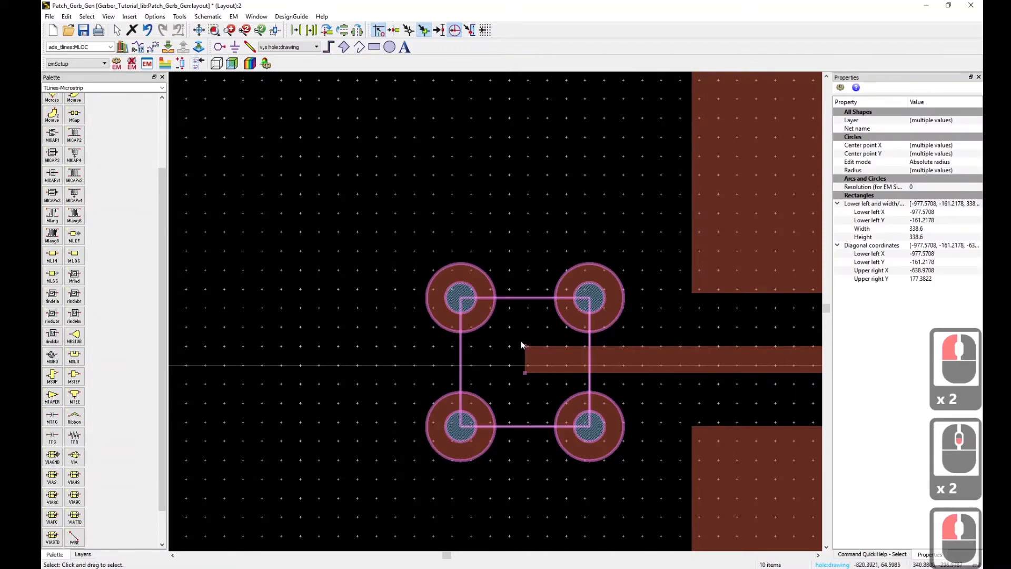
drag(521, 345, 540, 395)
key(ctrl+z)
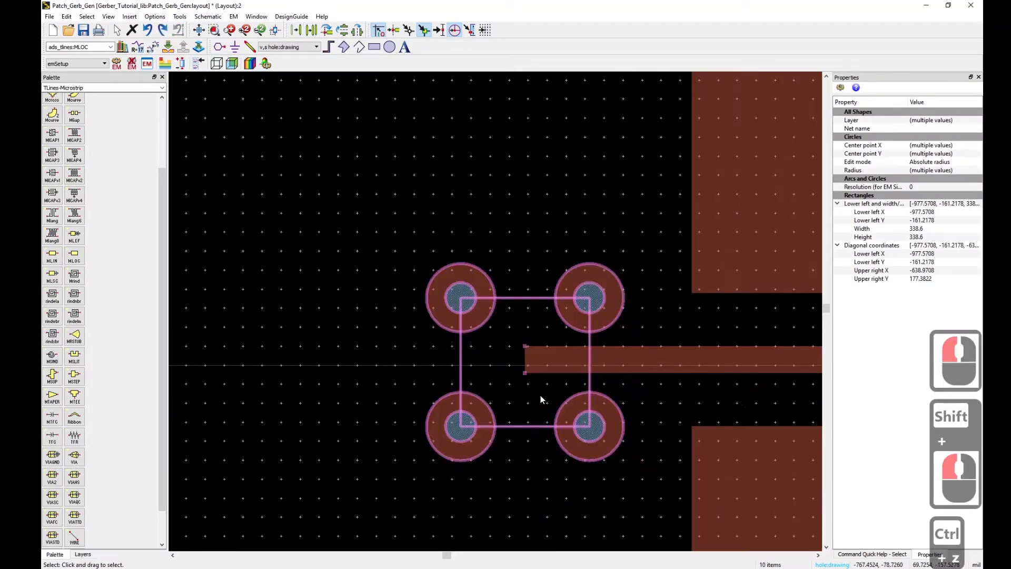
click(376, 203)
key(ctrl+z)
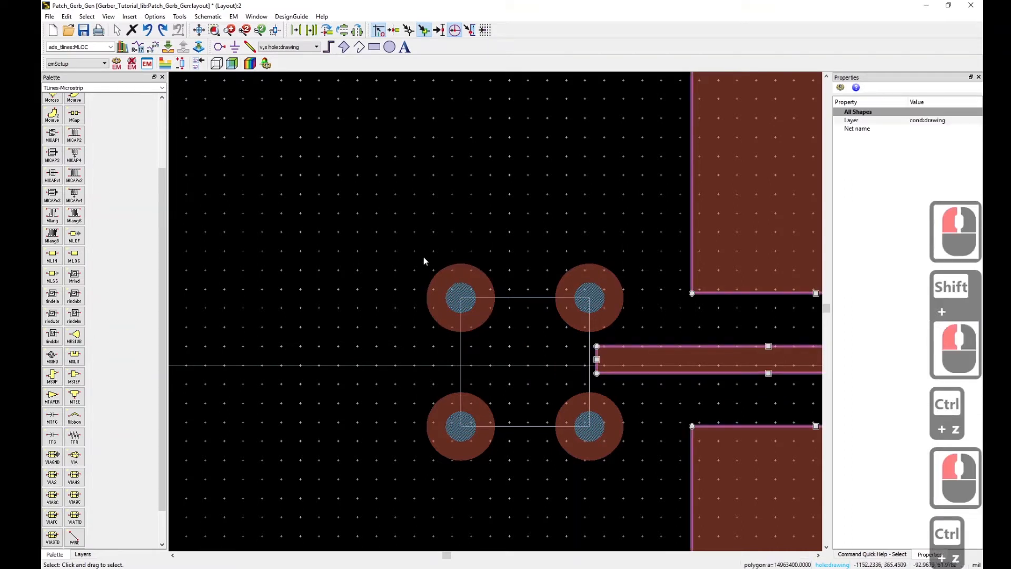
key(ctrl+y)
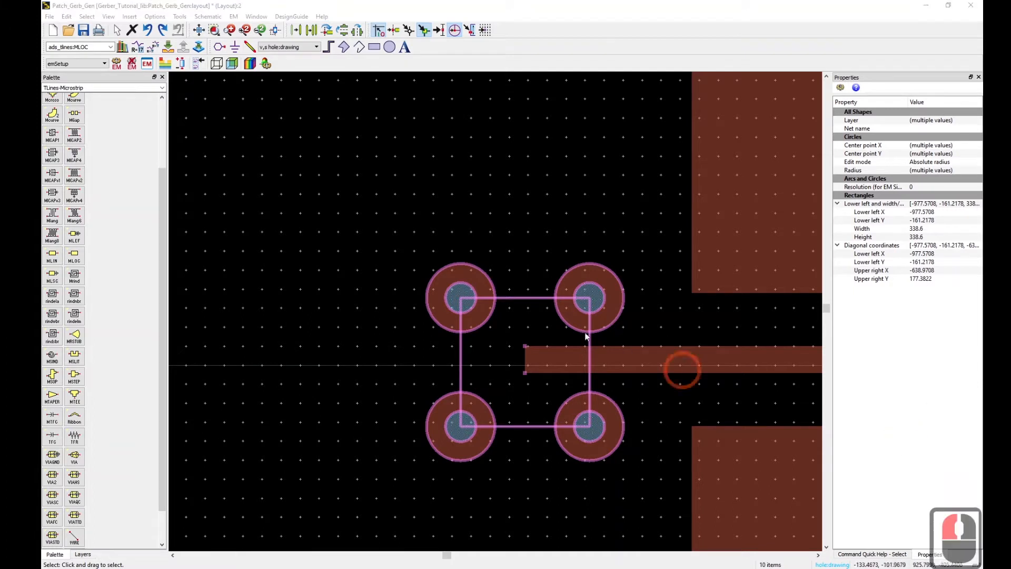
click(303, 229)
drag(364, 205, 664, 342)
click(635, 470)
click(634, 480)
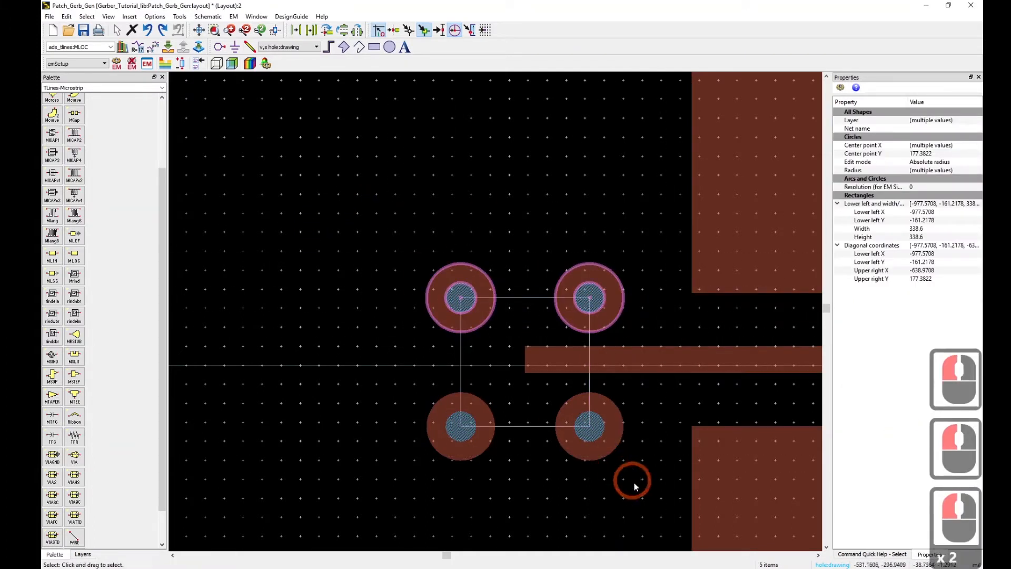
click(692, 494)
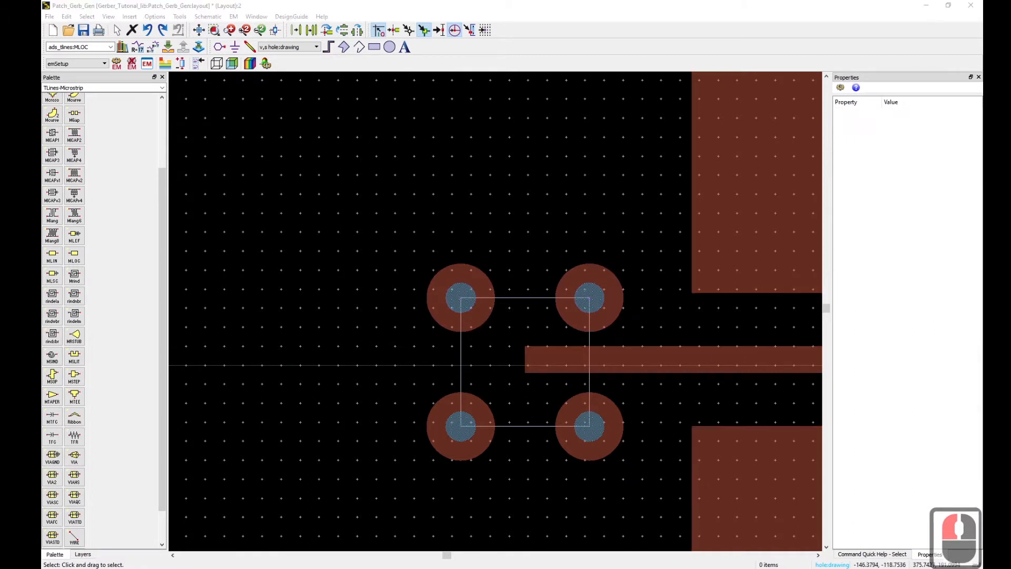
Undo the feed line extension and the last move of the connector footprint
click(681, 368)
key(ctrl+z)
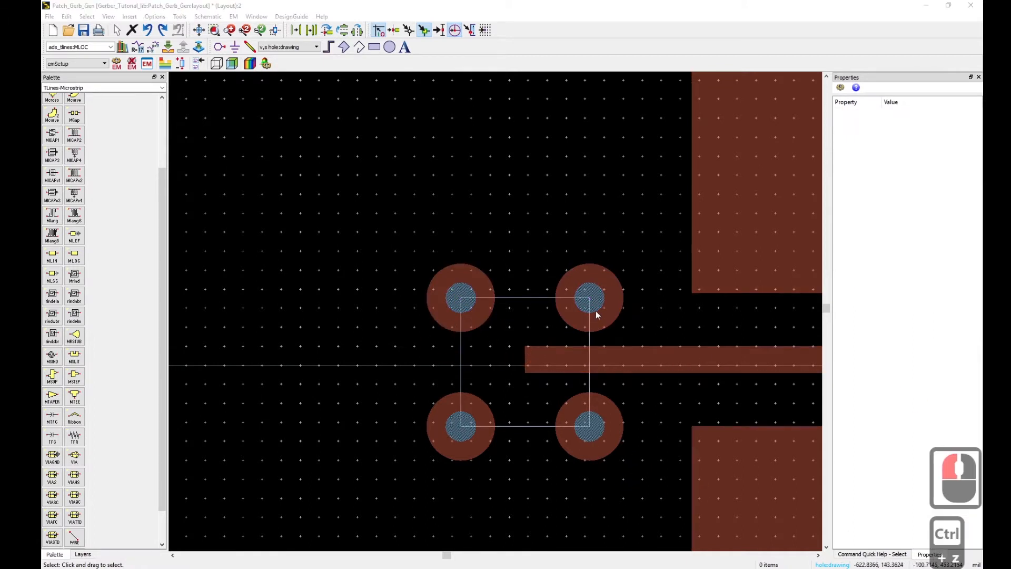
click(649, 323)
key(ctrl+z)
key(ctrl+z)
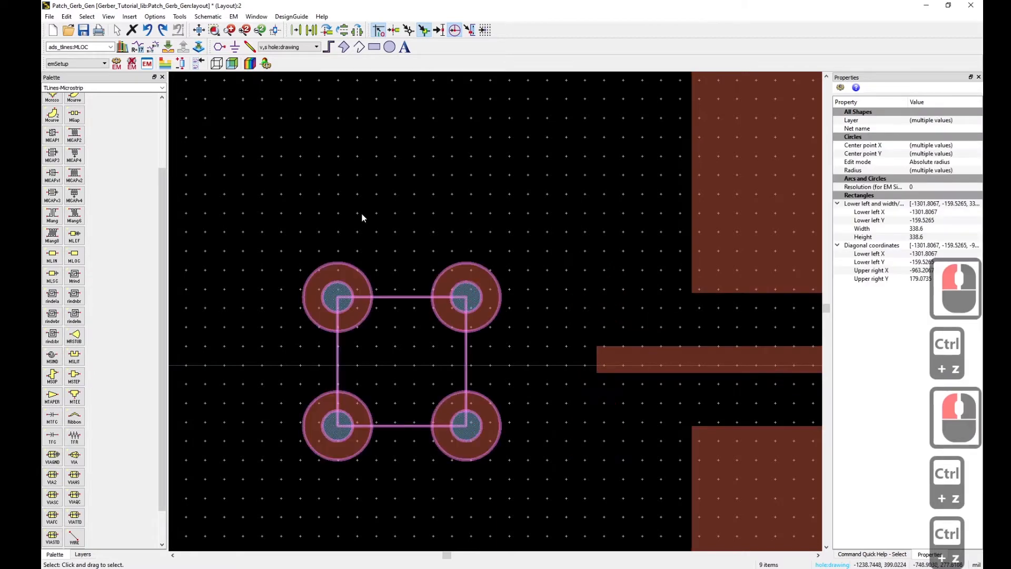
Move the connector footprint by its centre about 319 mil right and 363 mil up, clear of the feed line
key(m)
click(400, 368)
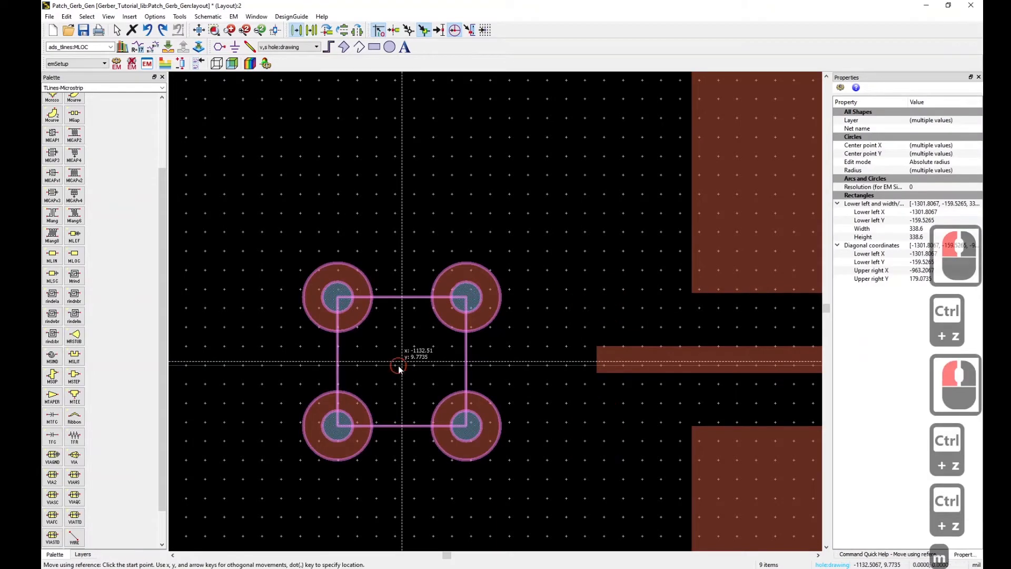
click(523, 224)
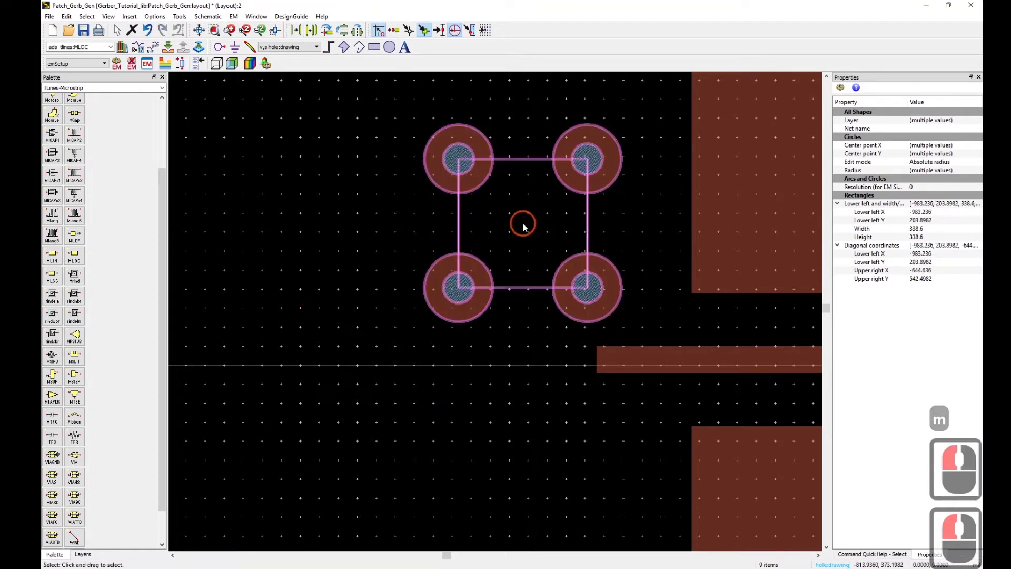
Stretch the feed line's end edge left until it lines up with the centre of the connector square above it
click(605, 359)
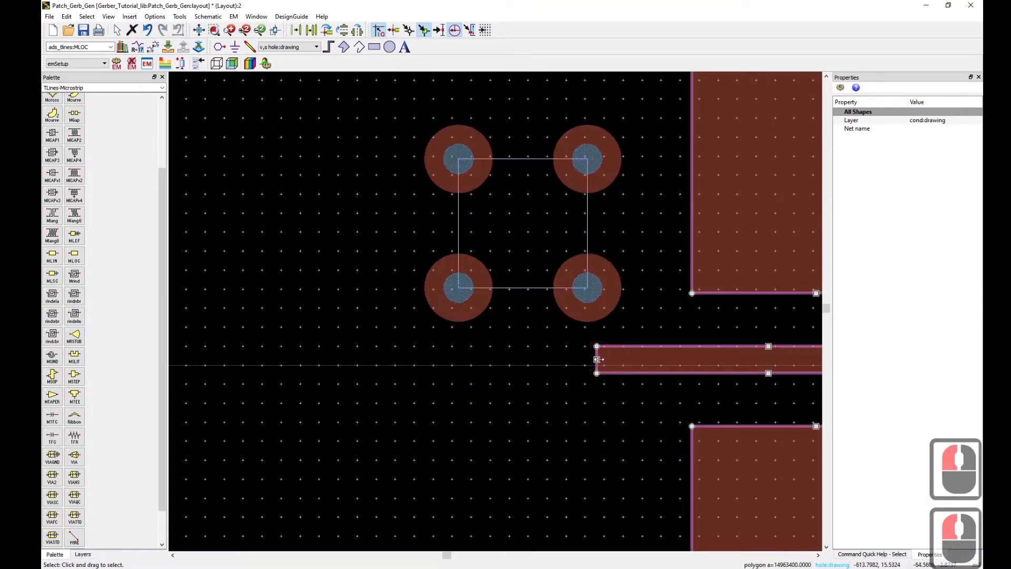
drag(597, 359, 523, 224)
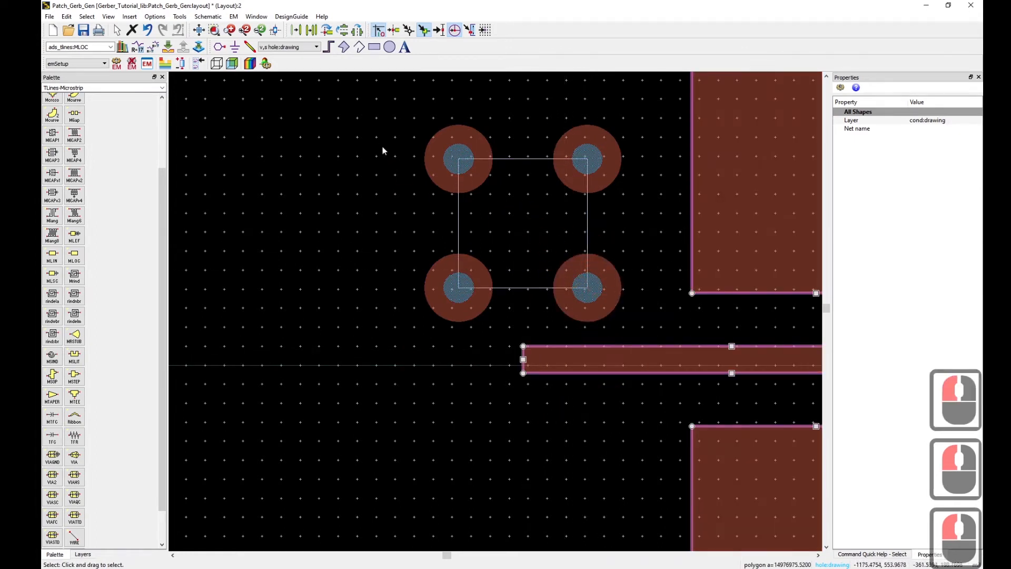
Move the four pads, their holes and the square together by the square's centre onto the midpoint of the feed line's end edge
drag(381, 110, 562, 303)
click(638, 342)
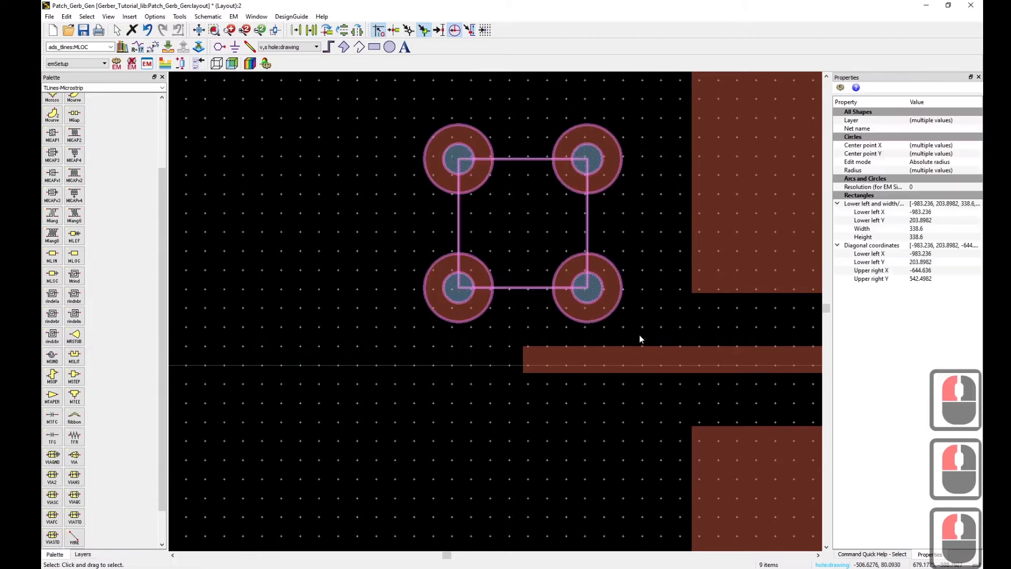
key(m)
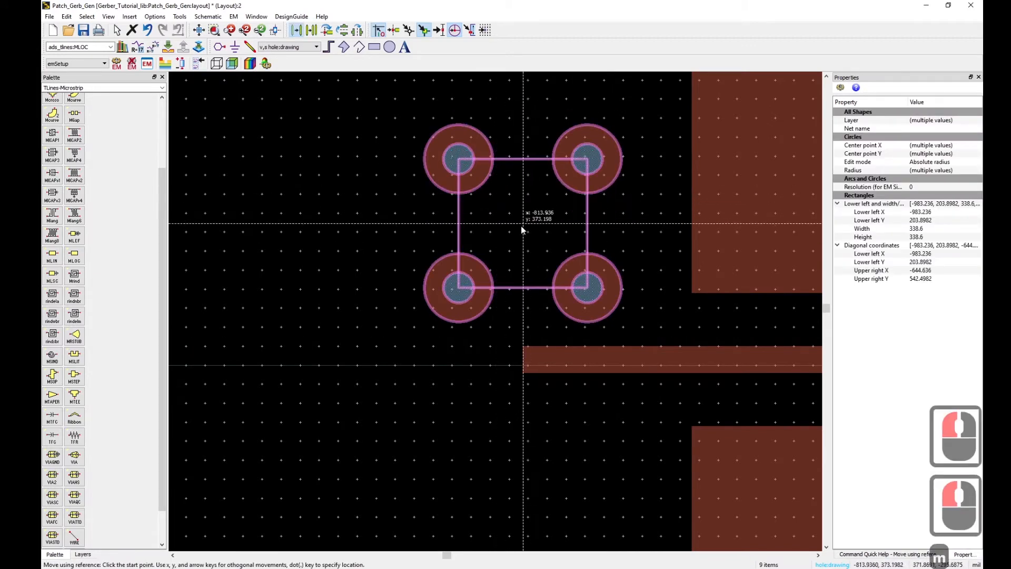
click(521, 224)
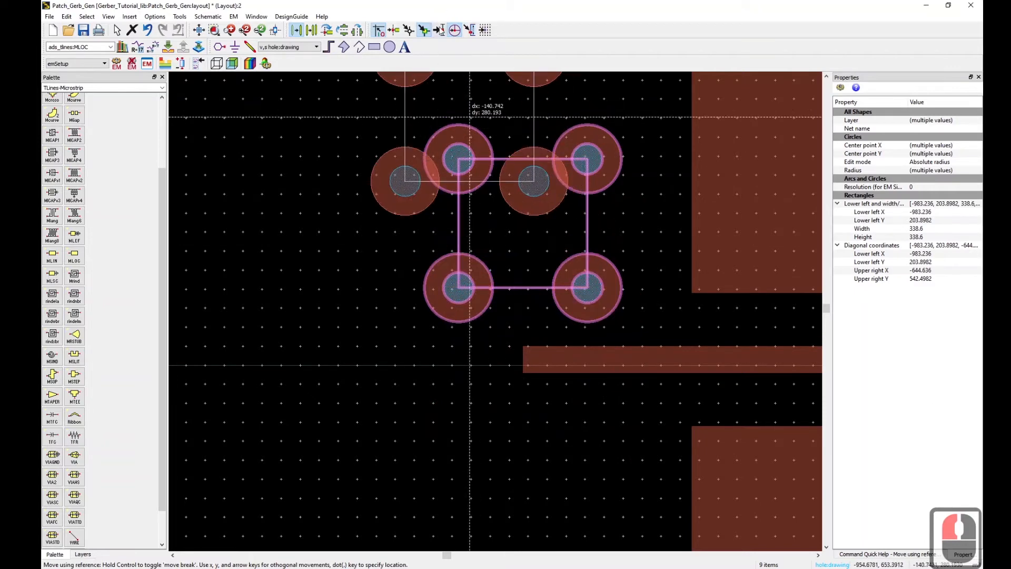
click(519, 361)
click(505, 213)
click(647, 439)
scroll(512, 449, down, 5)
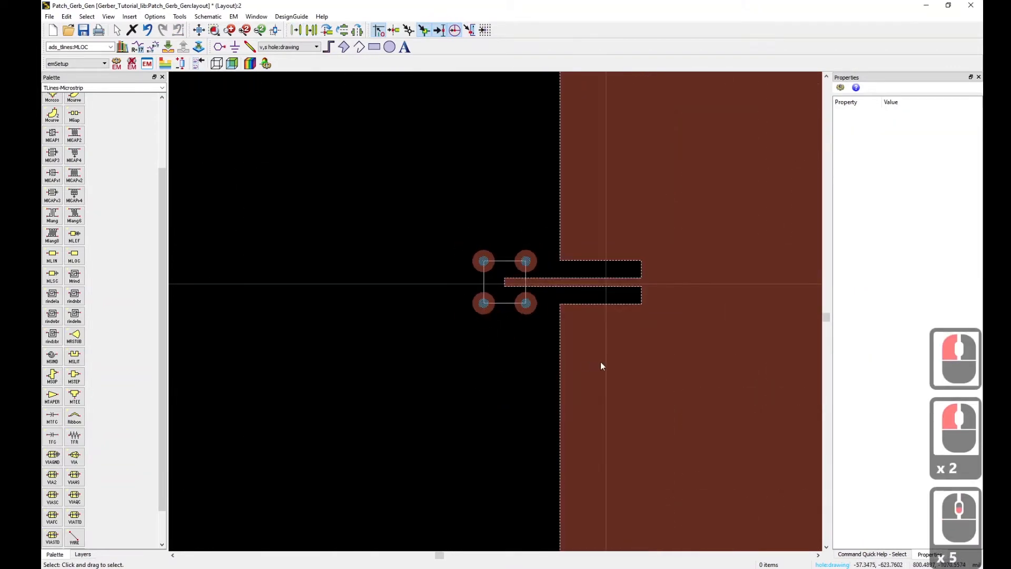
Draw a circle of 35 mil radius on the cond:drawing layer, centred on the midpoint of the feed line's end edge
scroll(498, 282, up, 5)
scroll(276, 248, down, 2)
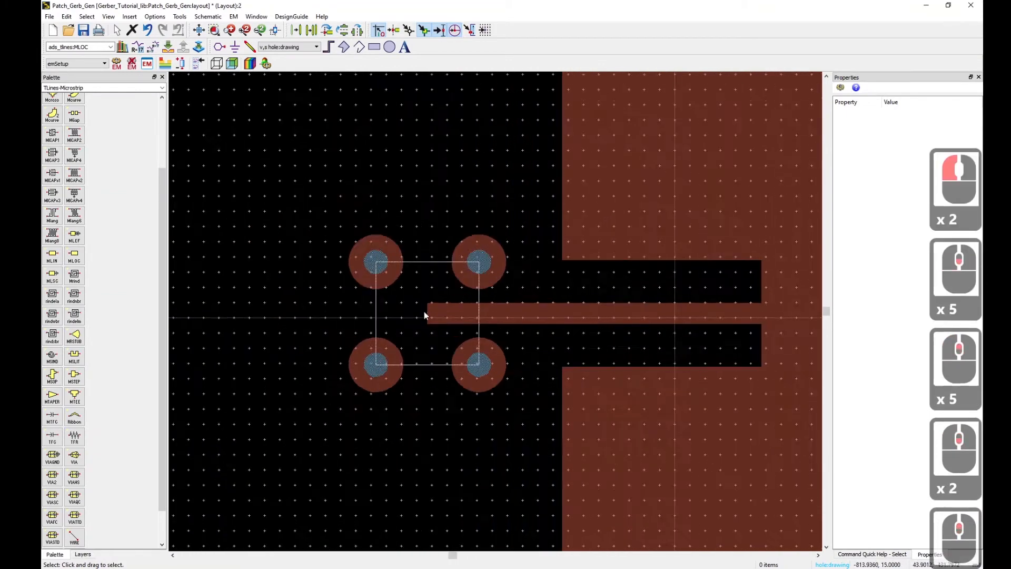
scroll(425, 311, up, 4)
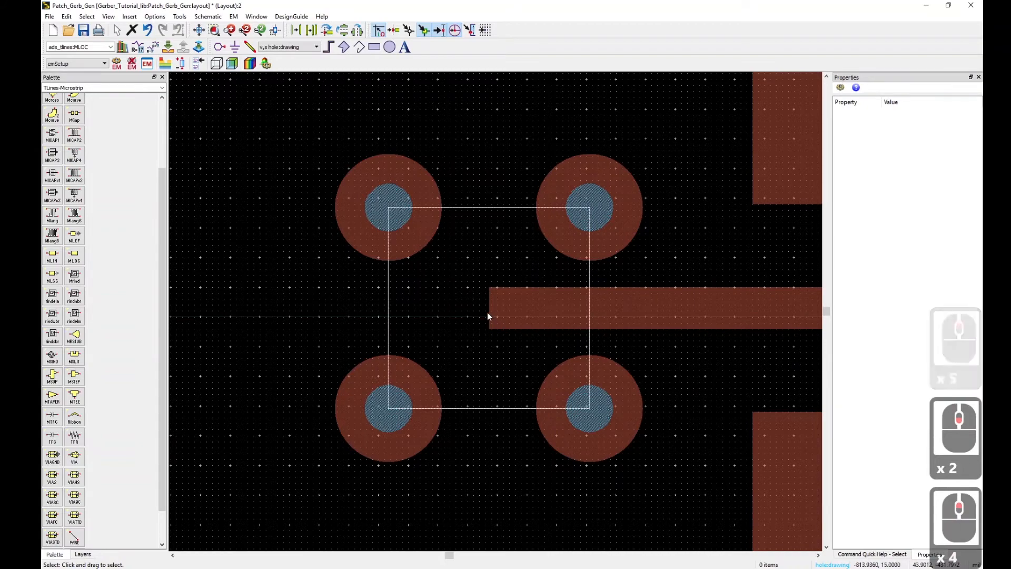
click(292, 47)
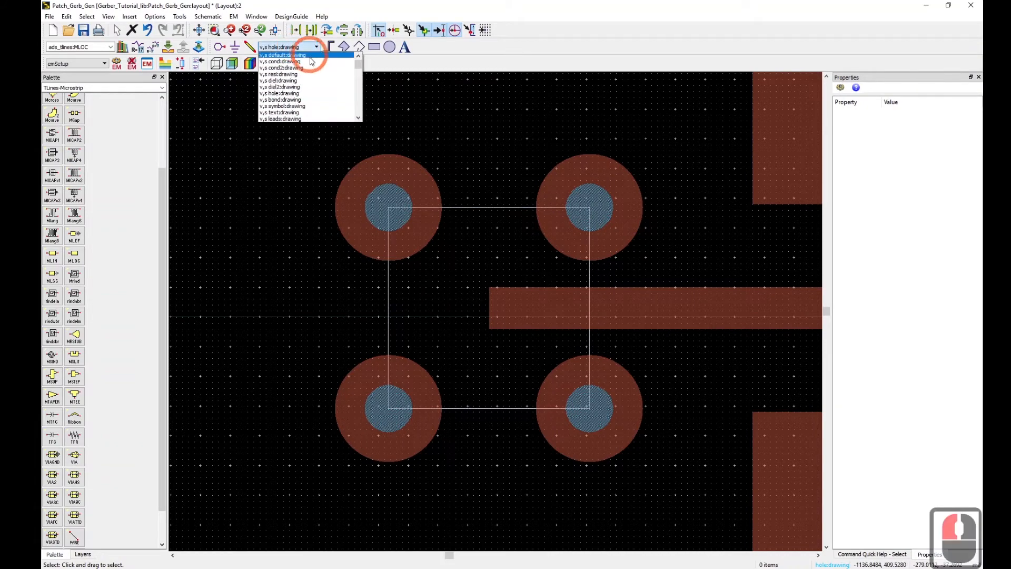
click(310, 58)
click(390, 47)
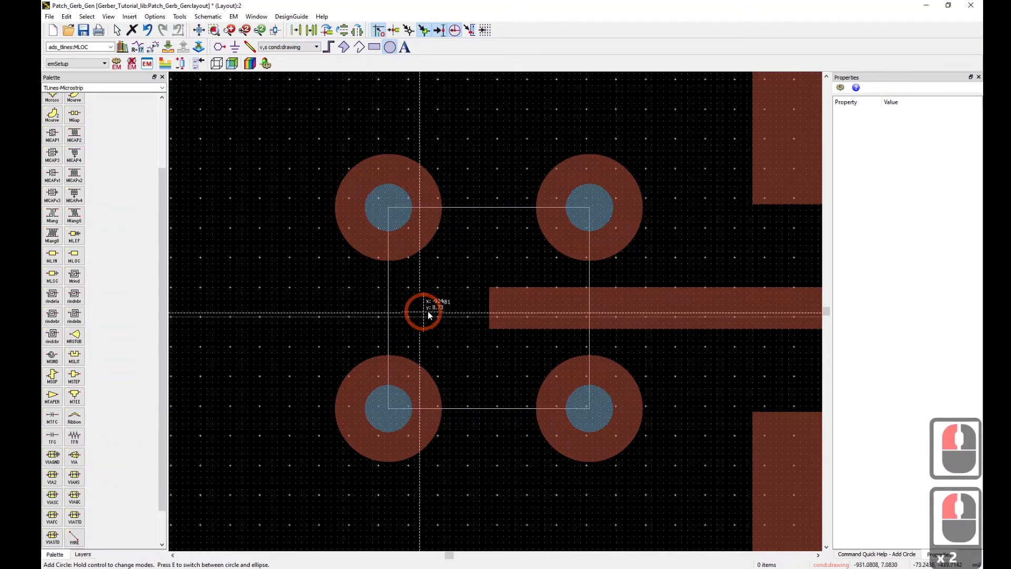
click(491, 291)
key(Escape)
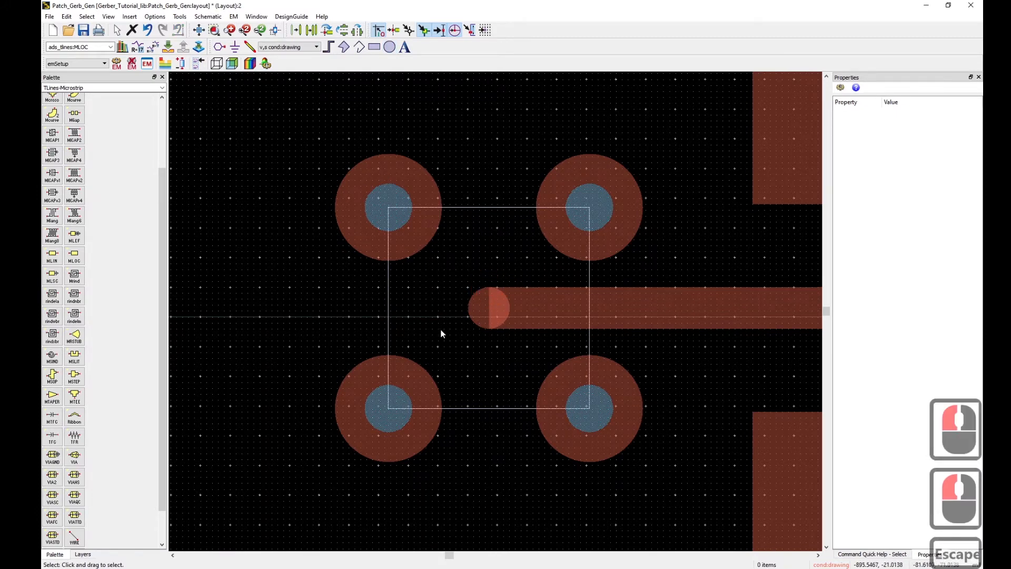
Merge the end circle and the patch with its feed line into one shape using a union
click(471, 306)
shift+click(634, 301)
right_click(634, 301)
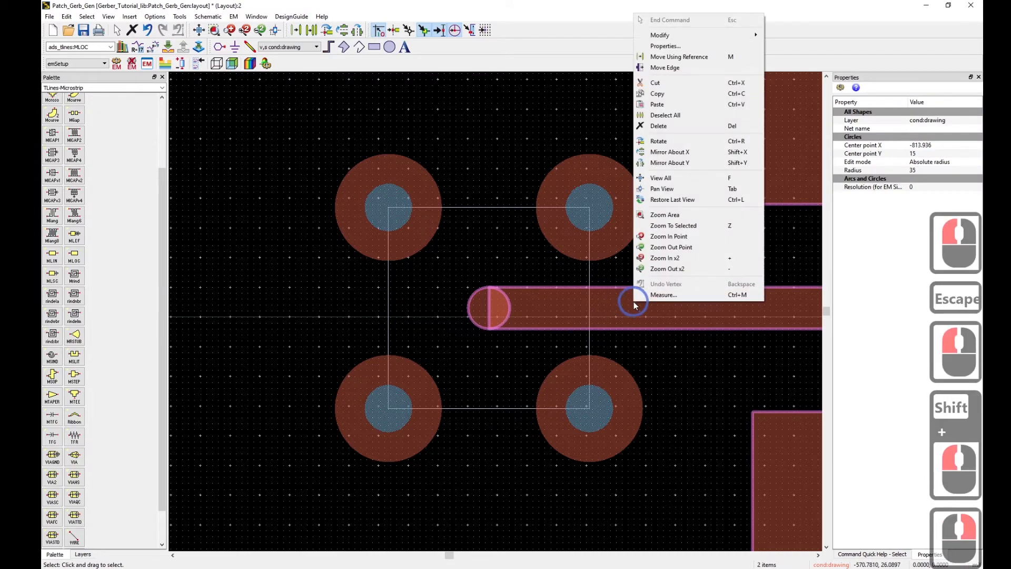
key(Escape)
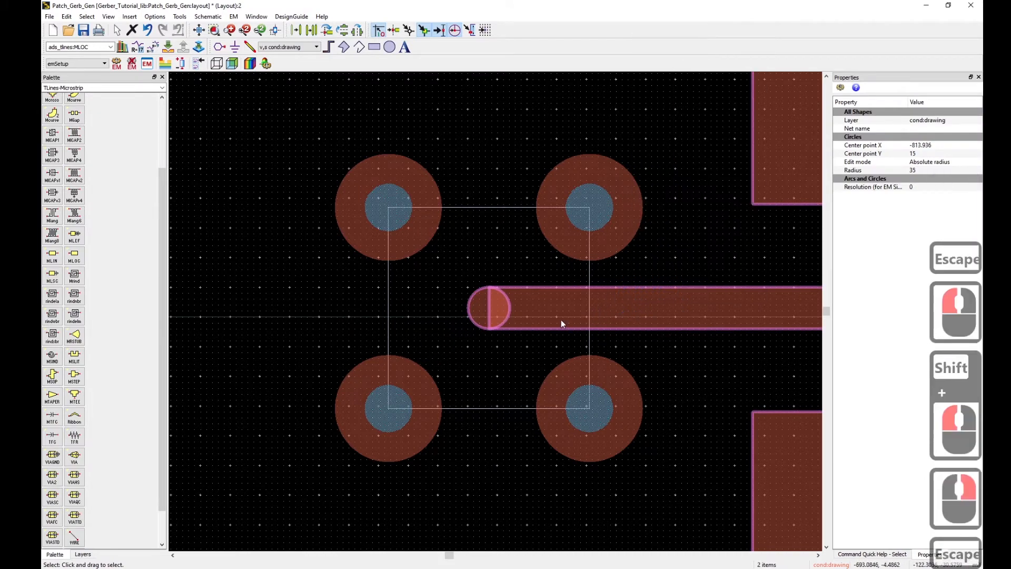
key(u)
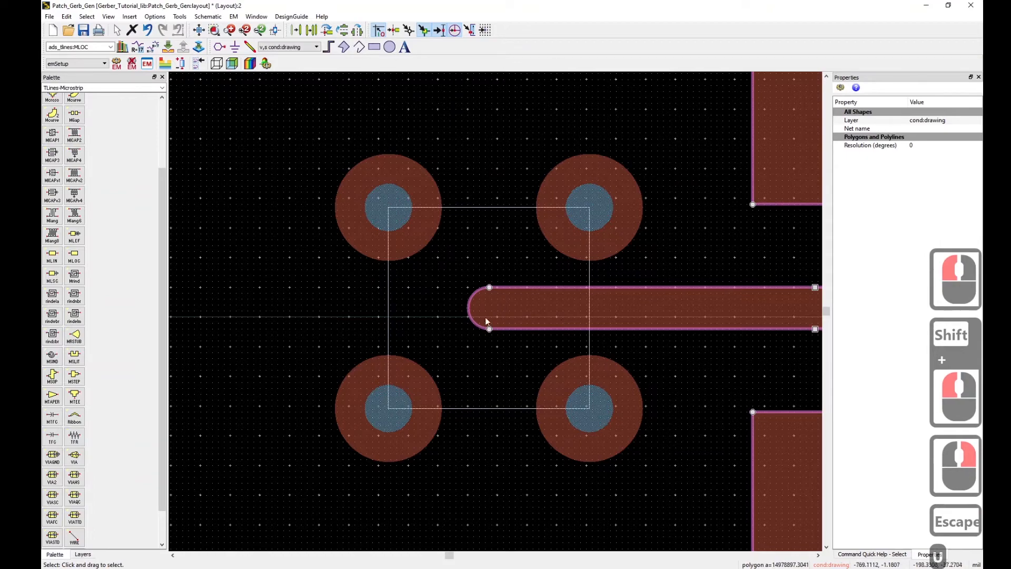
scroll(479, 319, down, 1)
click(322, 278)
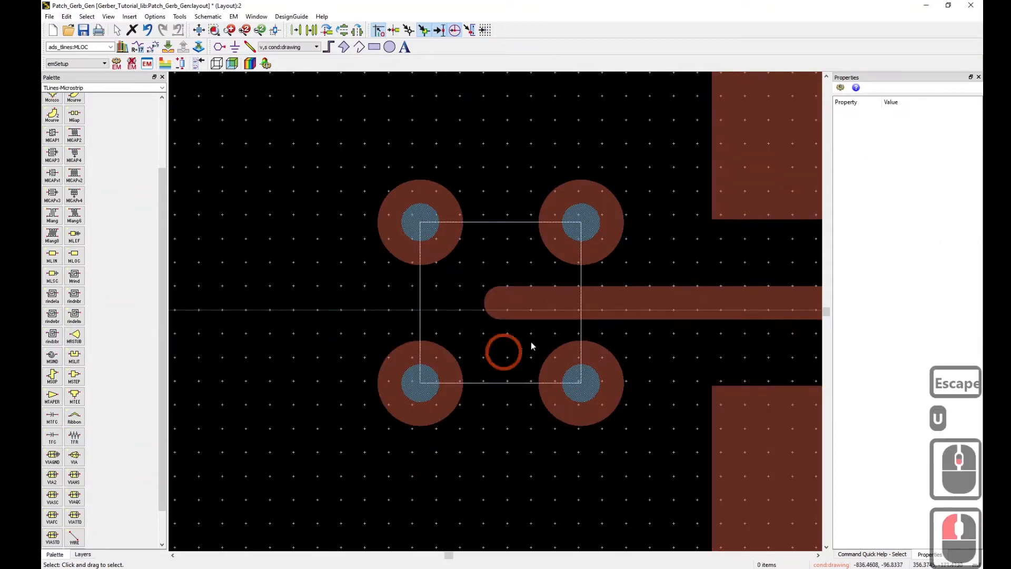
Copy the hole of the lower-left connector pad by its centre onto the centre of the feed line's rounded end
click(427, 405)
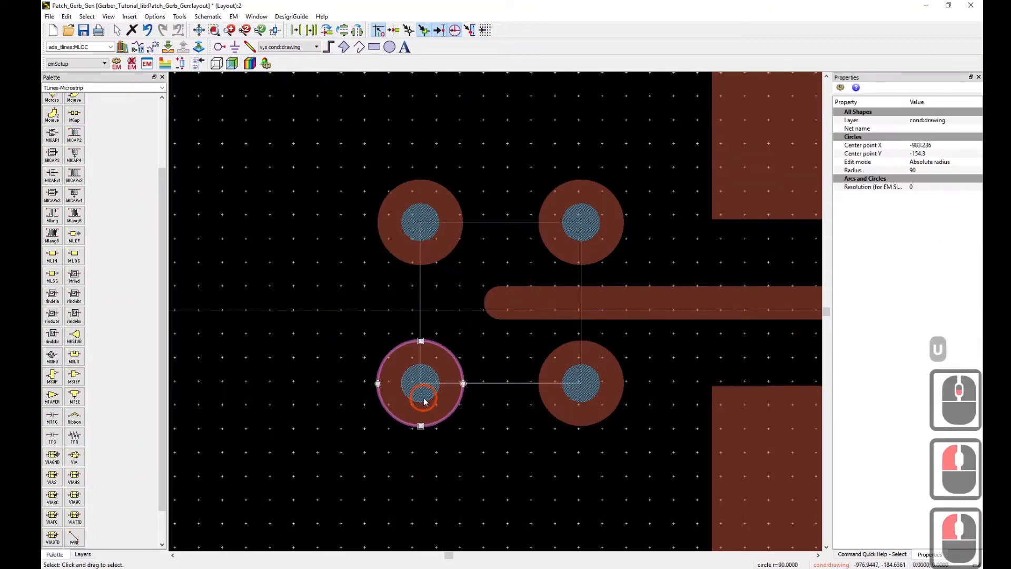
click(422, 403)
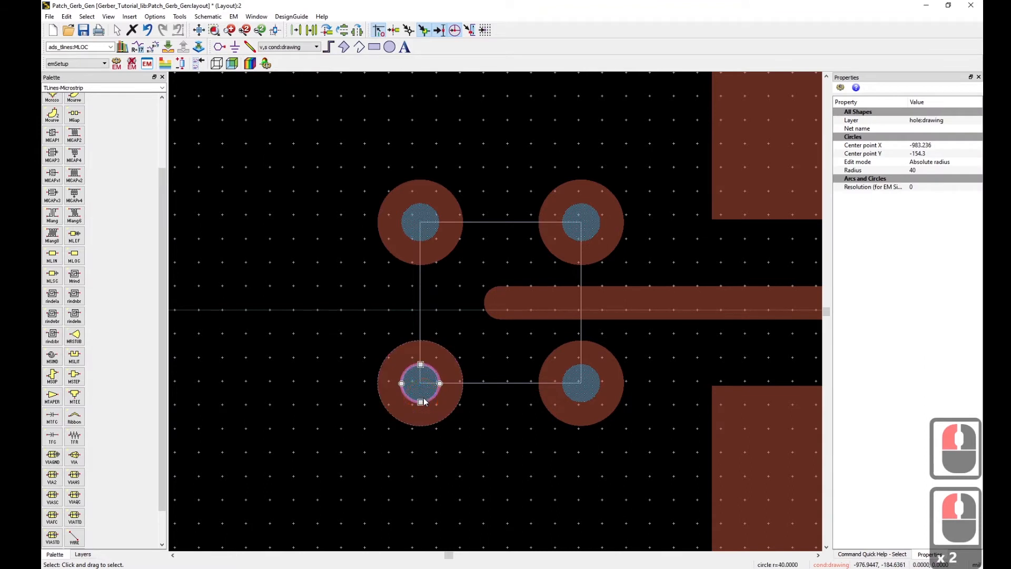
key(c)
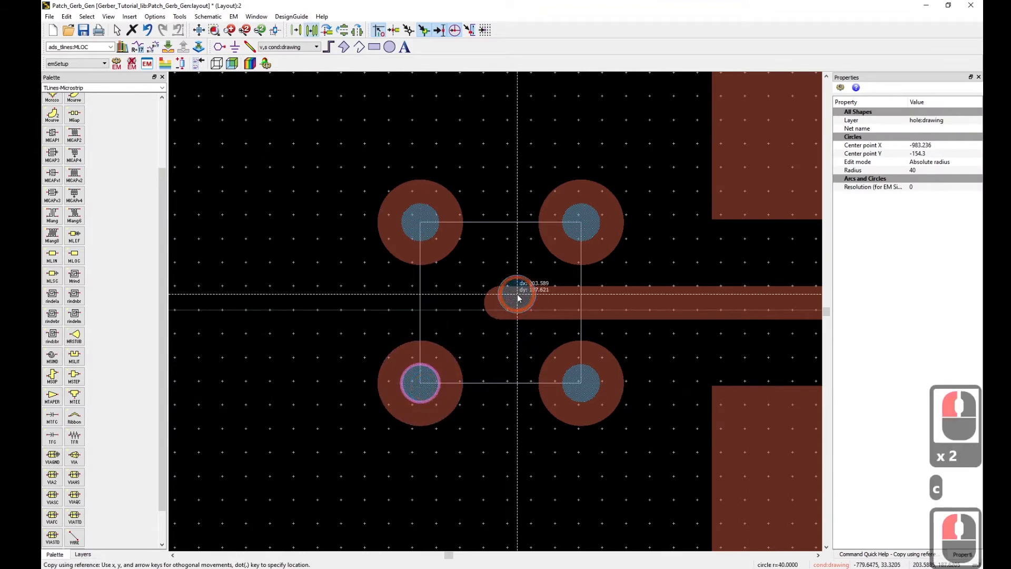
click(500, 302)
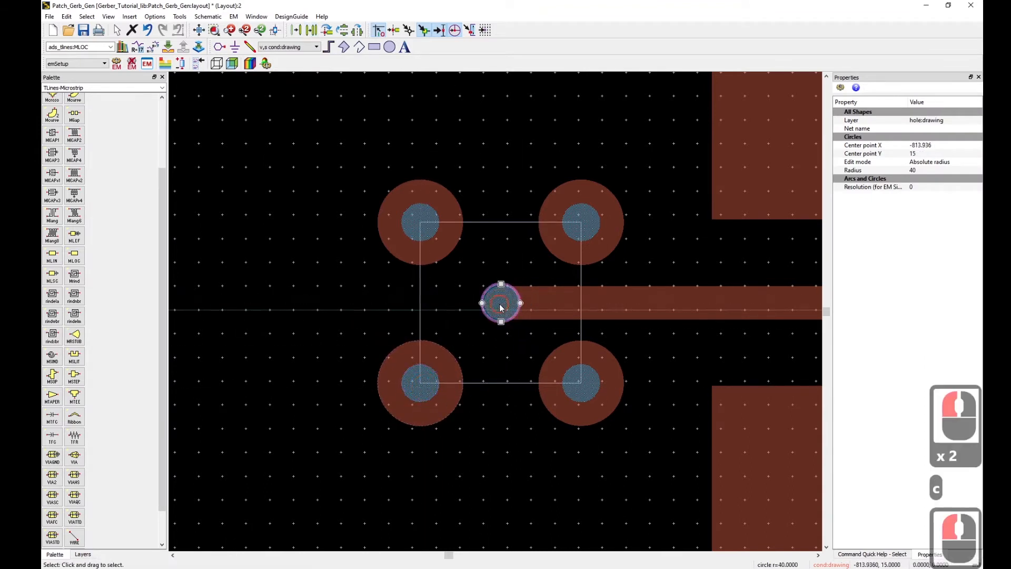
Set the radius of the hole at the feed line's end to 25 mil
click(930, 168)
text(25)
key(Return)
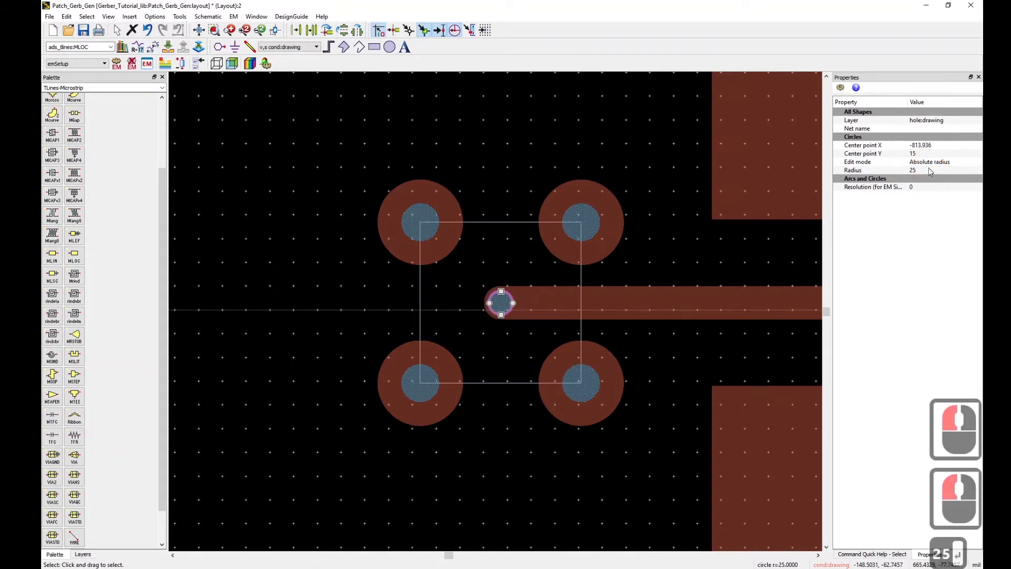
click(464, 152)
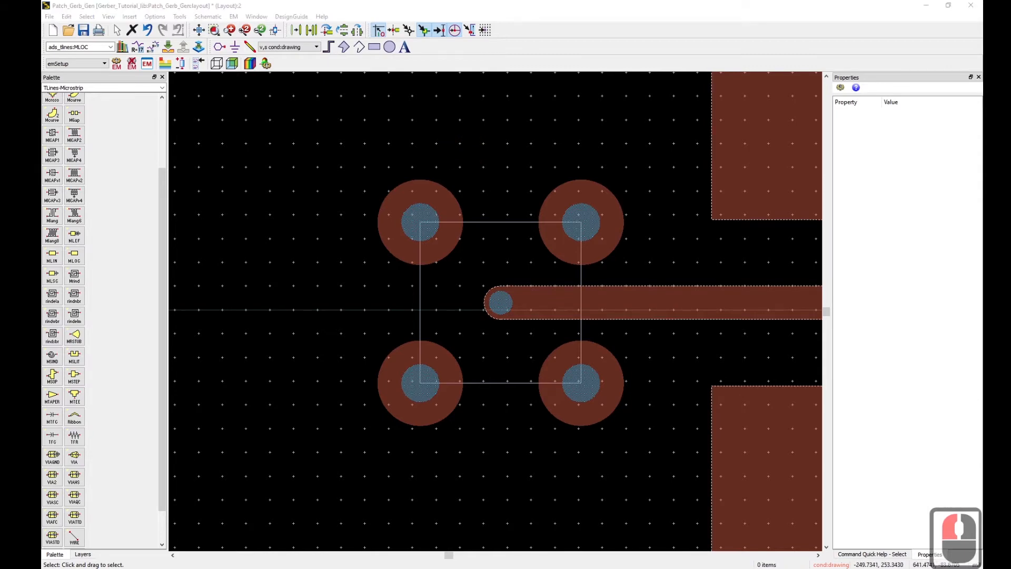
Draw a 3494 by 4330 mil rectangle on the resi:drawing layer, covering the patch from corner to corner
scroll(442, 342, down, 9)
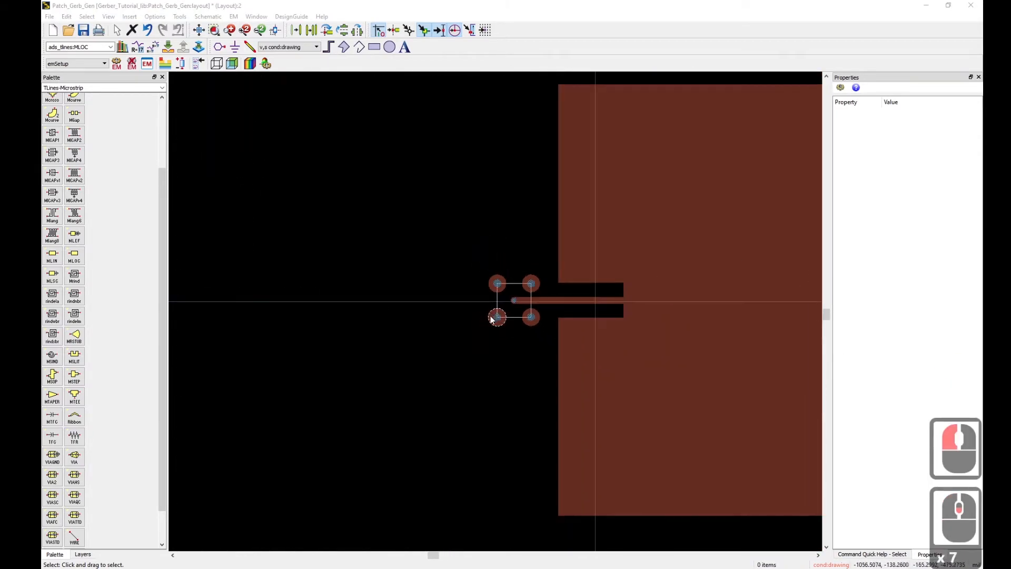
scroll(593, 219, up, 2)
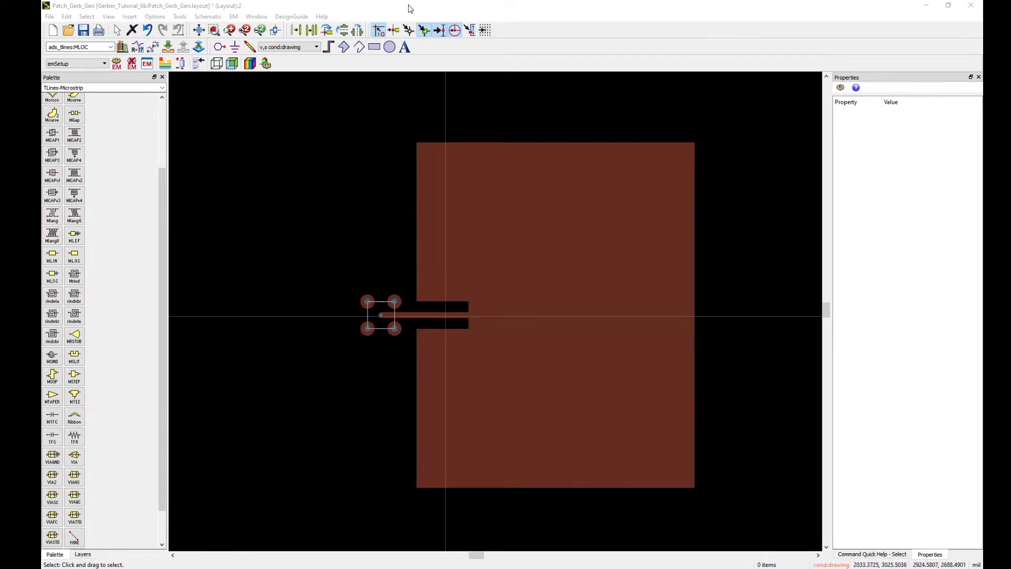
click(293, 46)
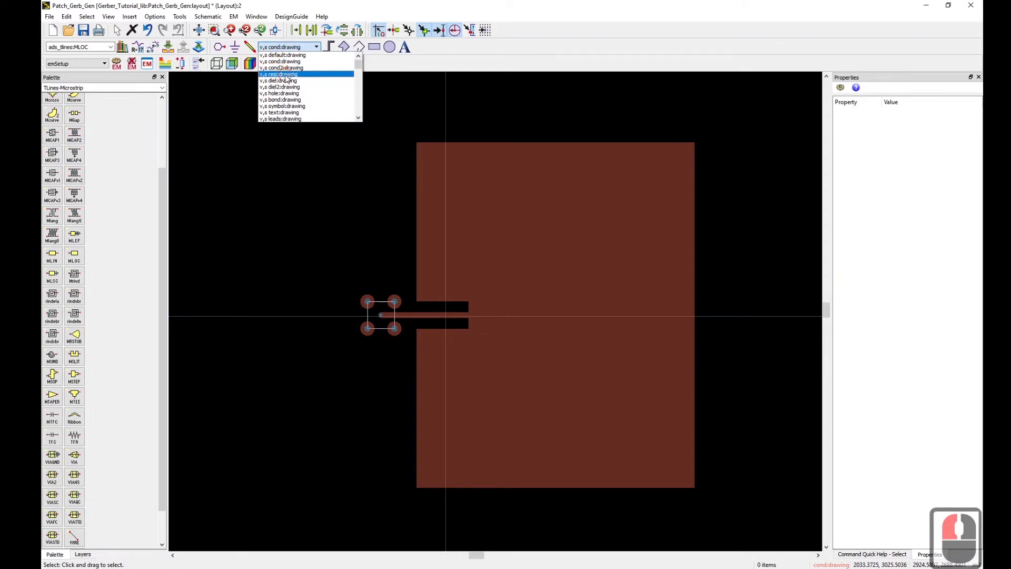
click(286, 75)
click(373, 47)
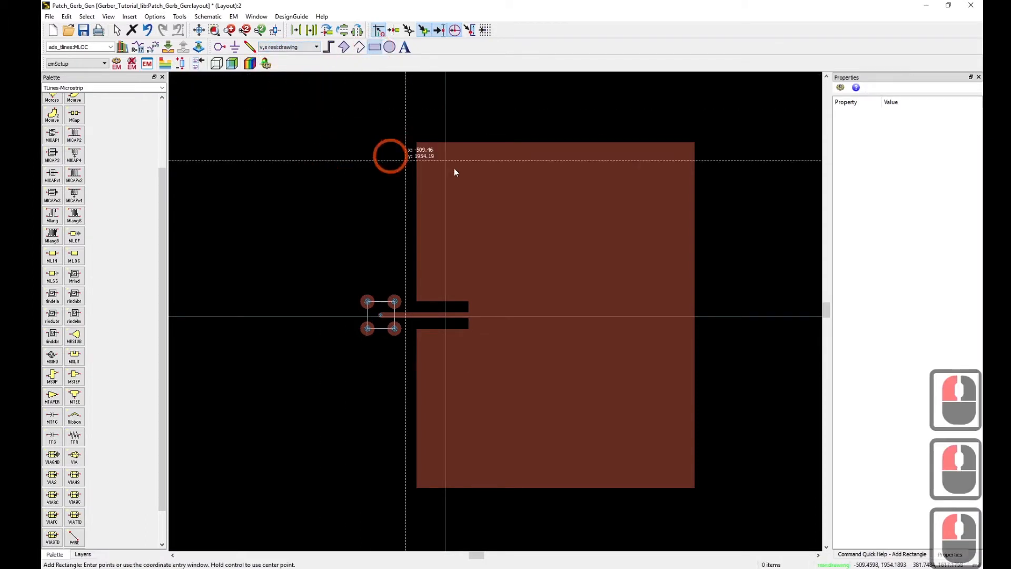
drag(696, 143, 420, 487)
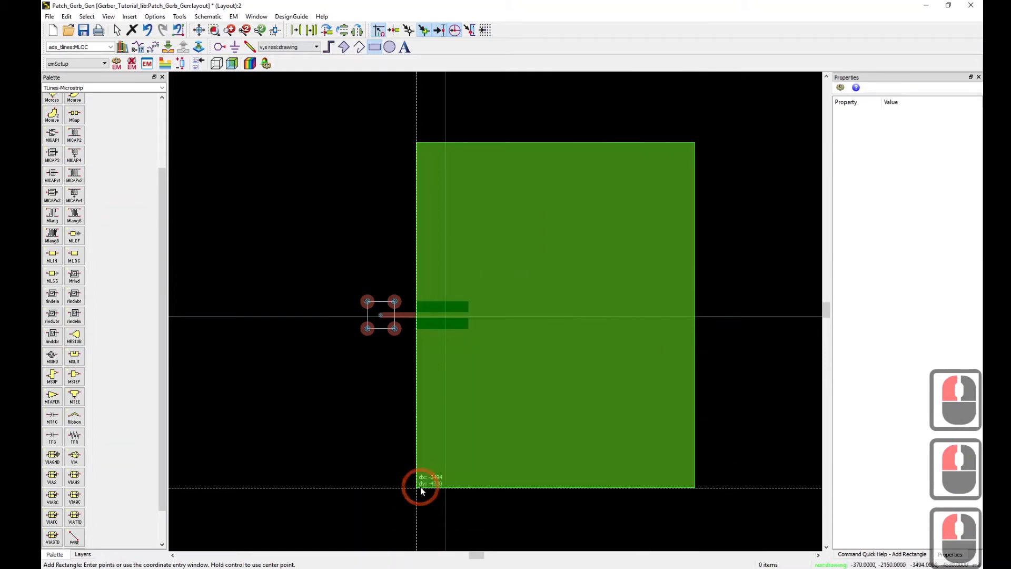
click(420, 488)
key(Escape)
Stretch the resi:drawing rectangle's left edge to the centre of the hole at the feed line's end
scroll(450, 326, up, 5)
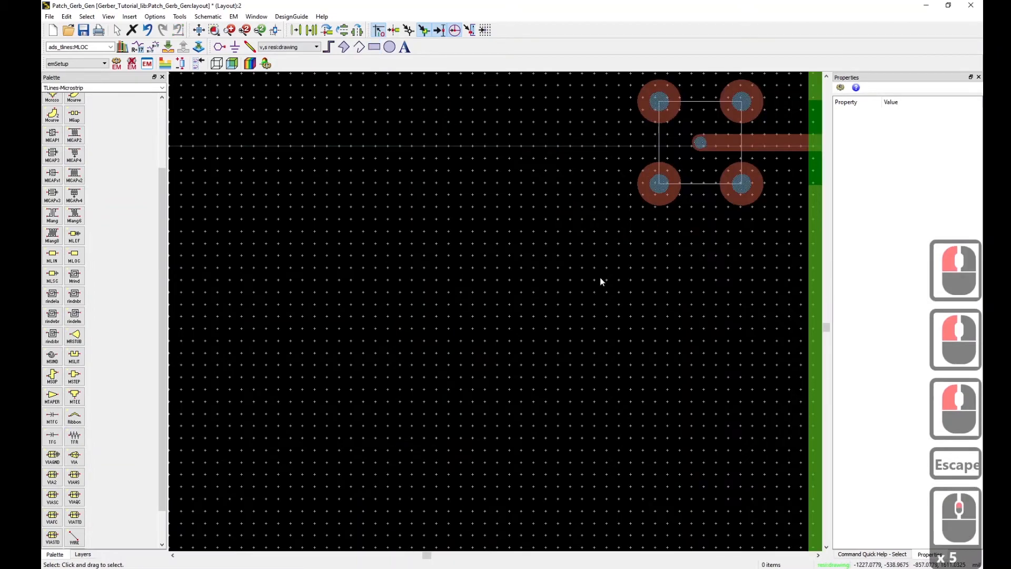
scroll(601, 281, down, 3)
scroll(584, 275, up, 2)
click(446, 309)
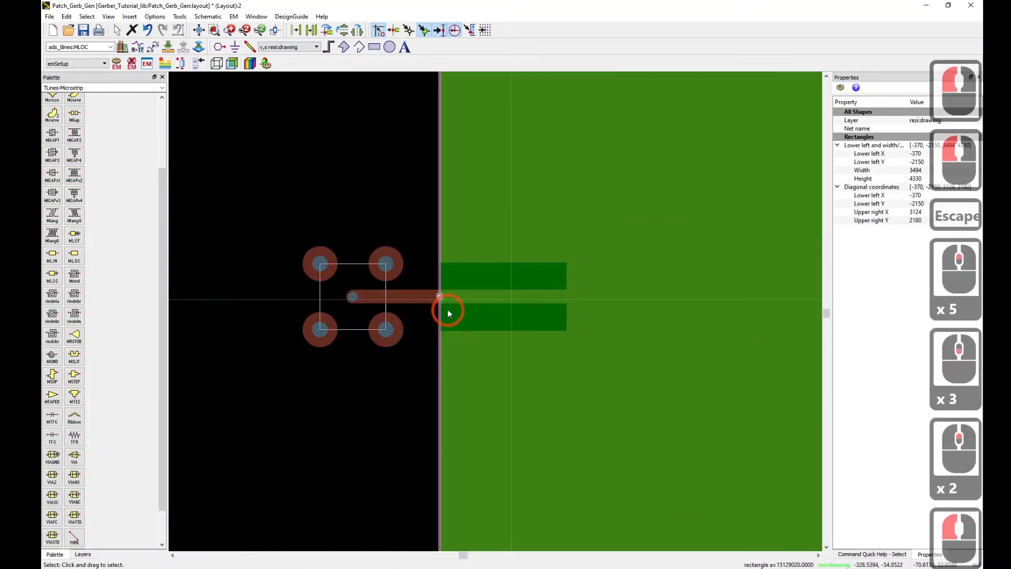
scroll(447, 308, up, 5)
drag(474, 283, 213, 285)
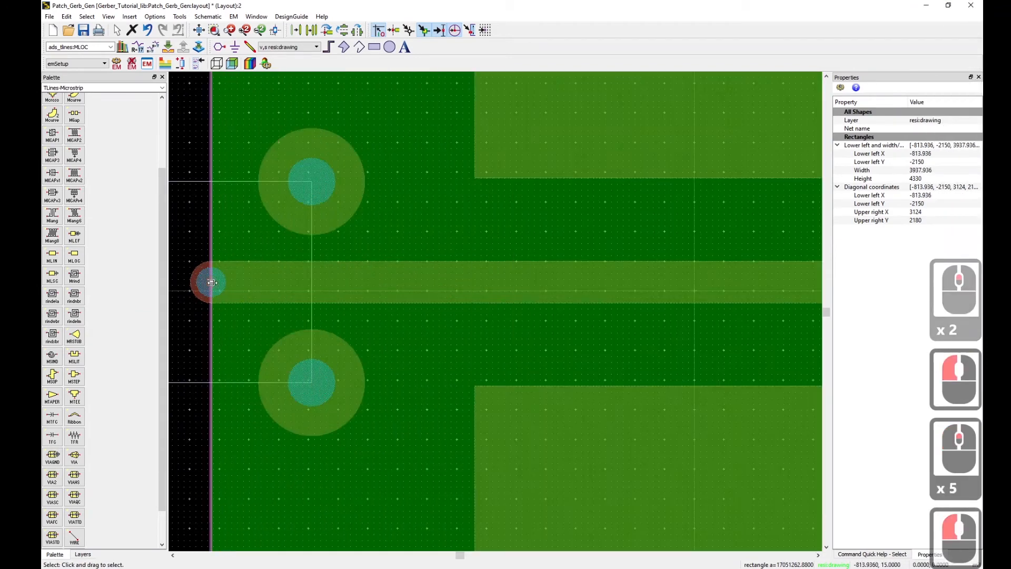
scroll(467, 320, down, 6)
click(479, 338)
Draw a board outline rectangle of about 6195 by 6109 mil on the bound:drawing layer, enclosing the patch and the connector footprint
scroll(505, 342, down, 11)
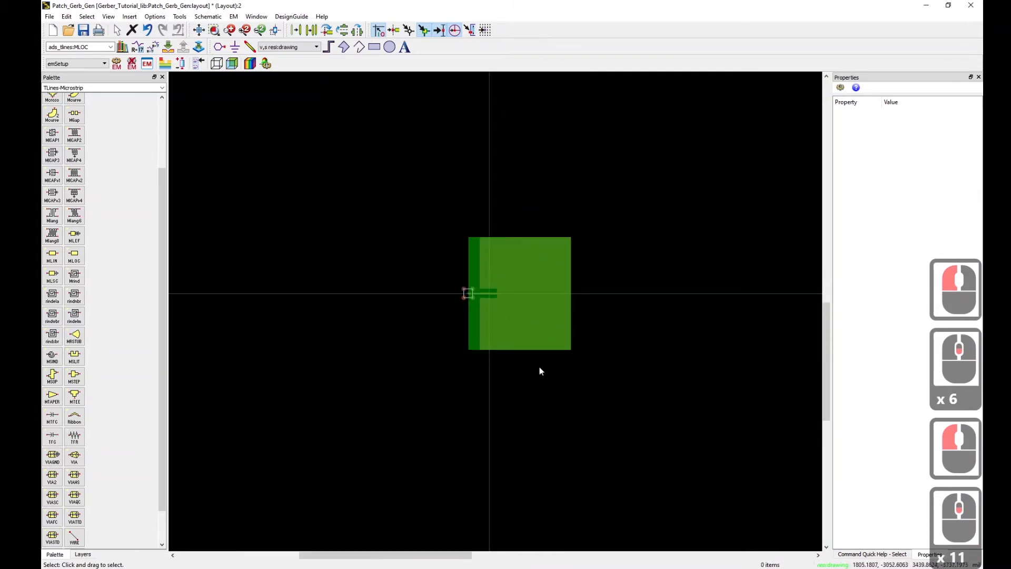
scroll(521, 337, up, 3)
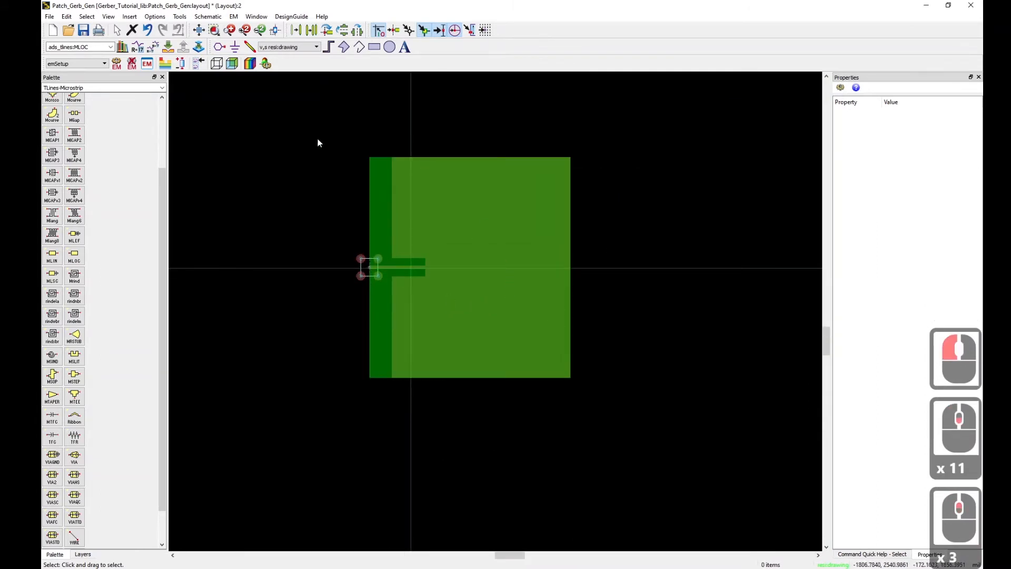
click(297, 49)
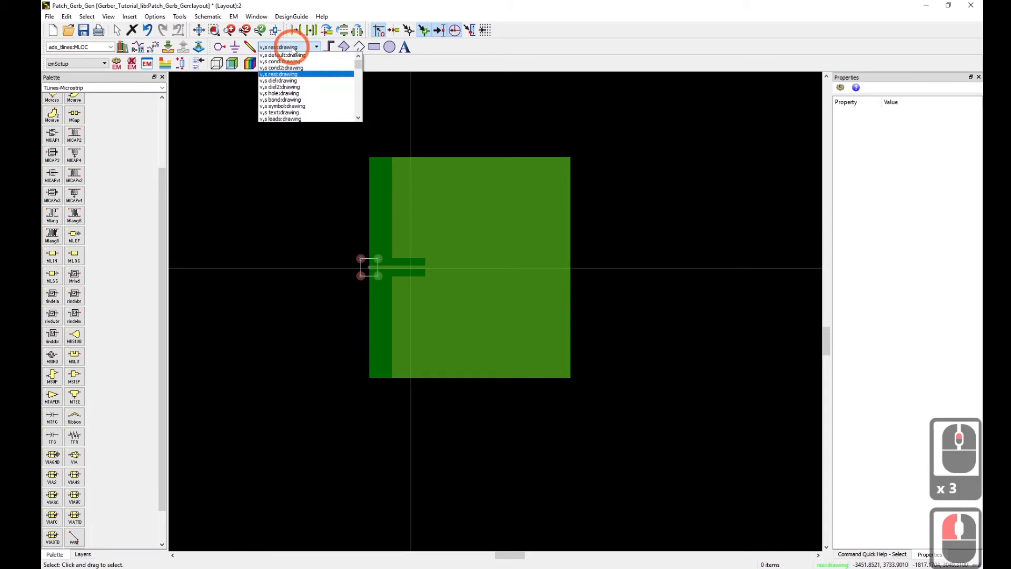
click(291, 100)
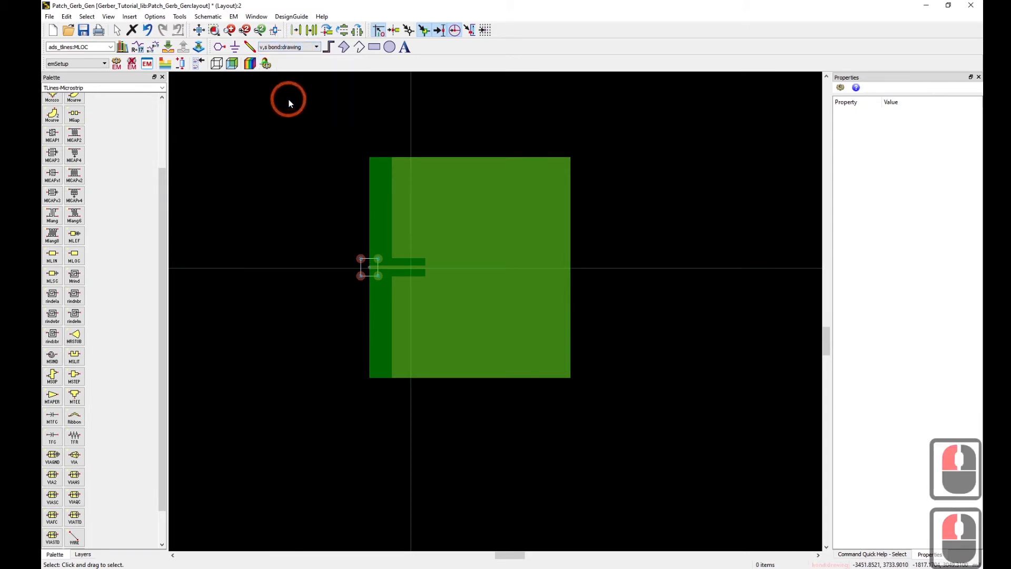
click(298, 47)
scroll(295, 105, down, 2)
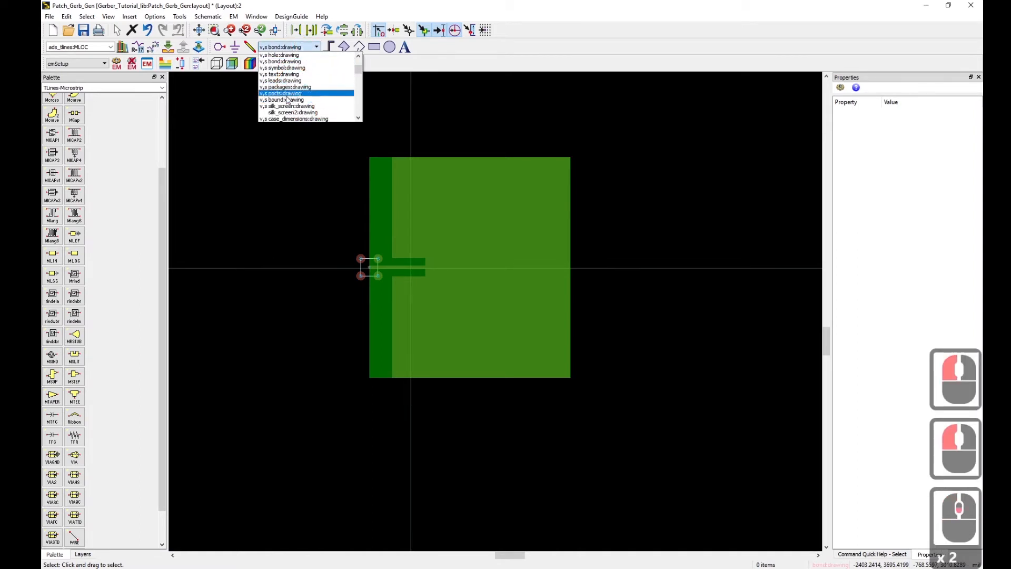
click(286, 99)
click(374, 47)
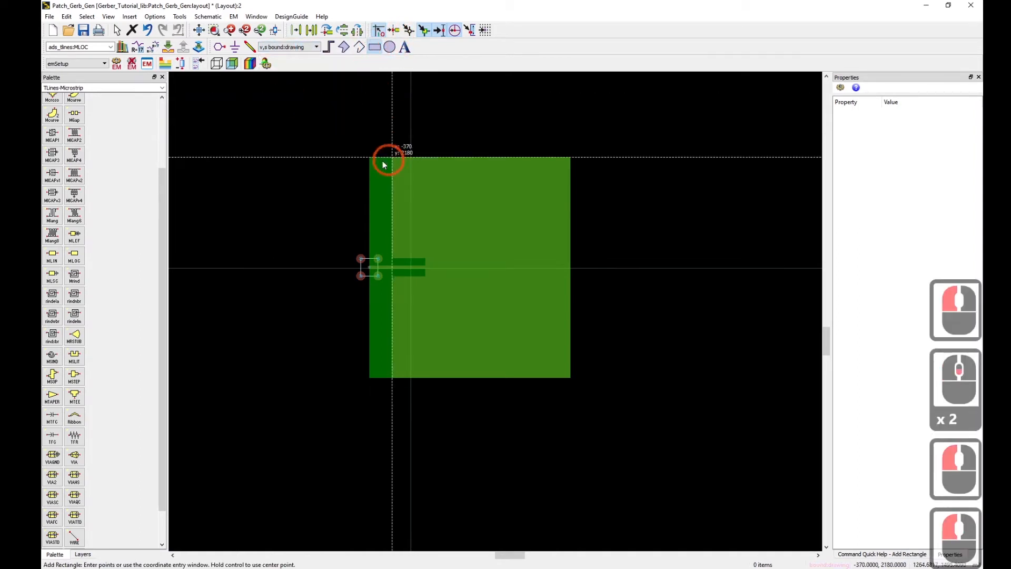
click(303, 121)
click(619, 433)
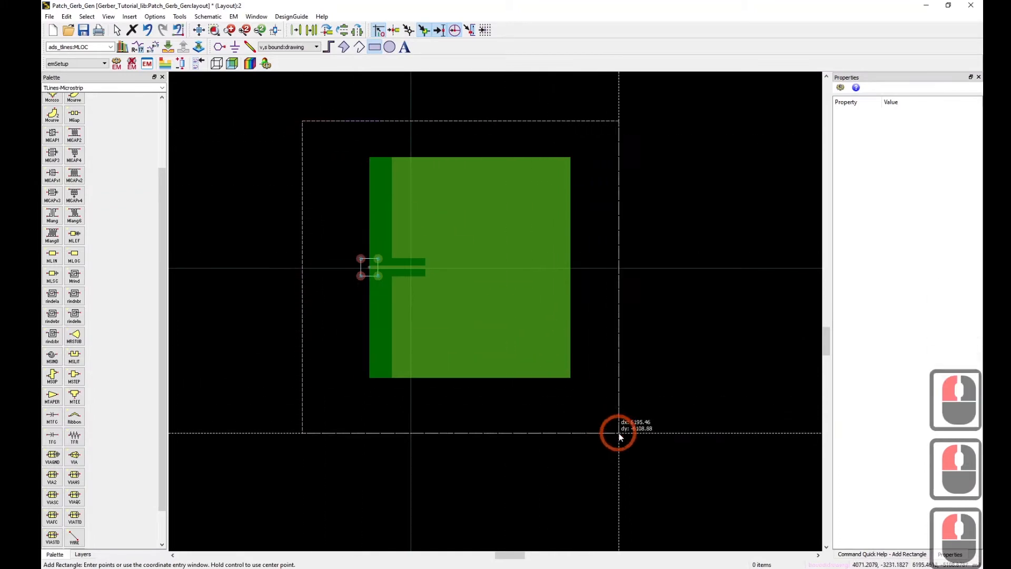
key(Escape)
Set the board outline rectangle's width to 5000 mil and its height to 6000 mil
click(877, 230)
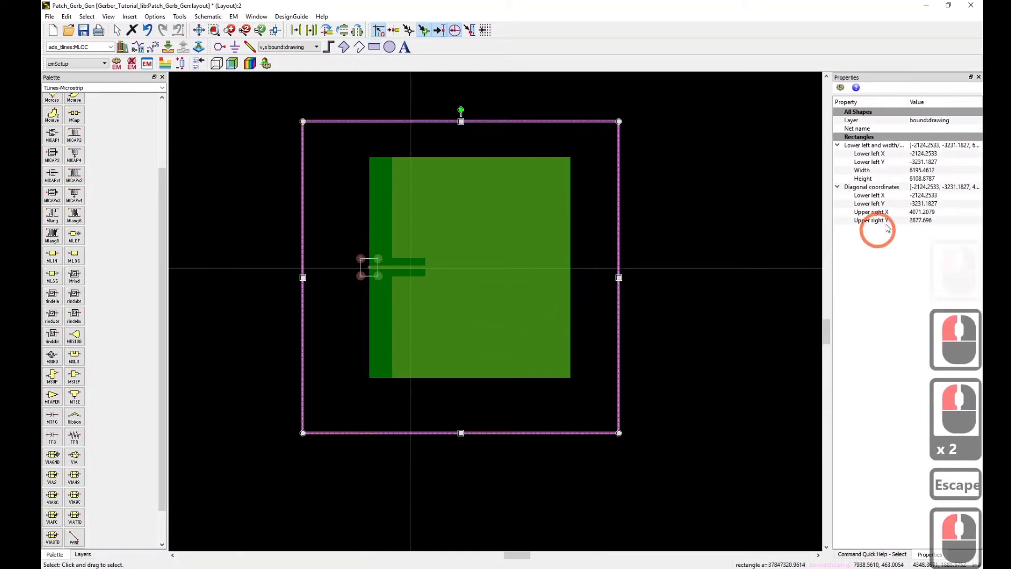
double_click(929, 171)
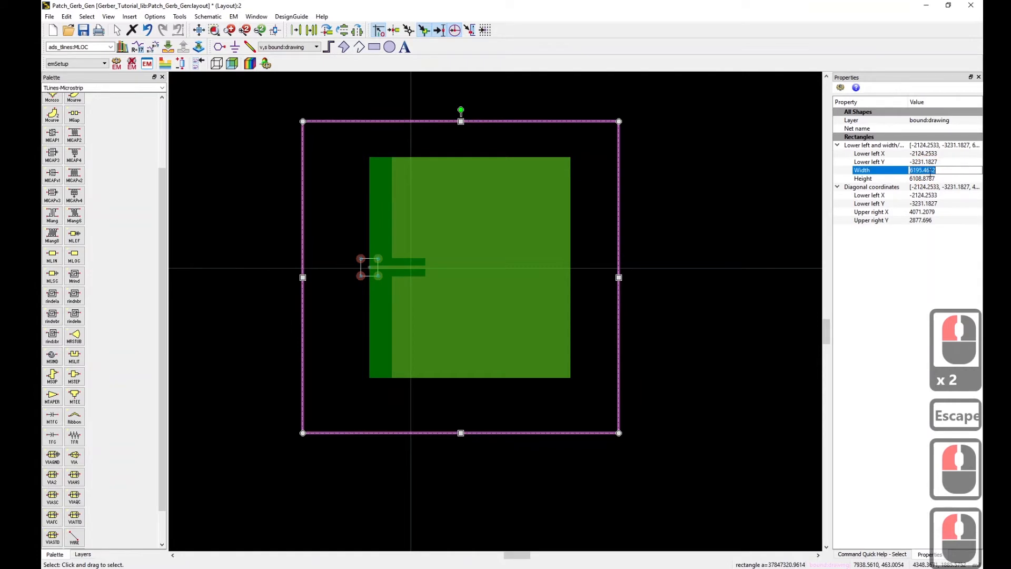
text(5000)
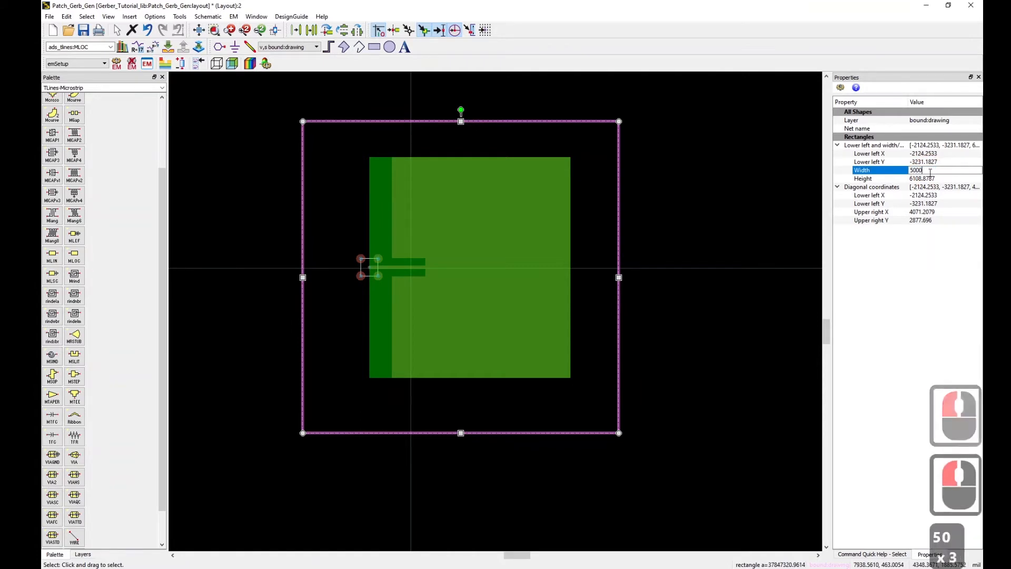
key(Return)
click(930, 181)
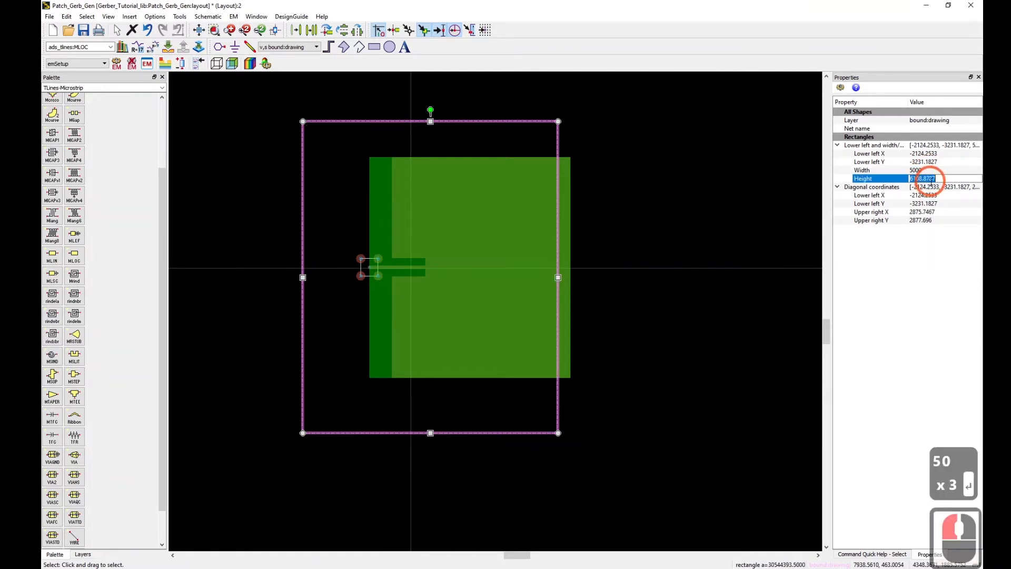
text(600)
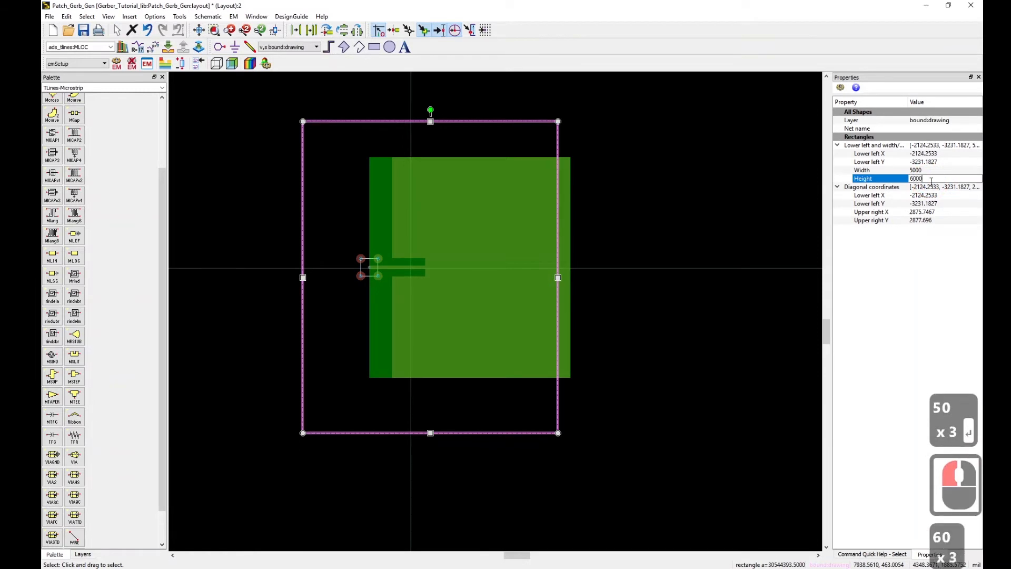
text(0)
key(Return)
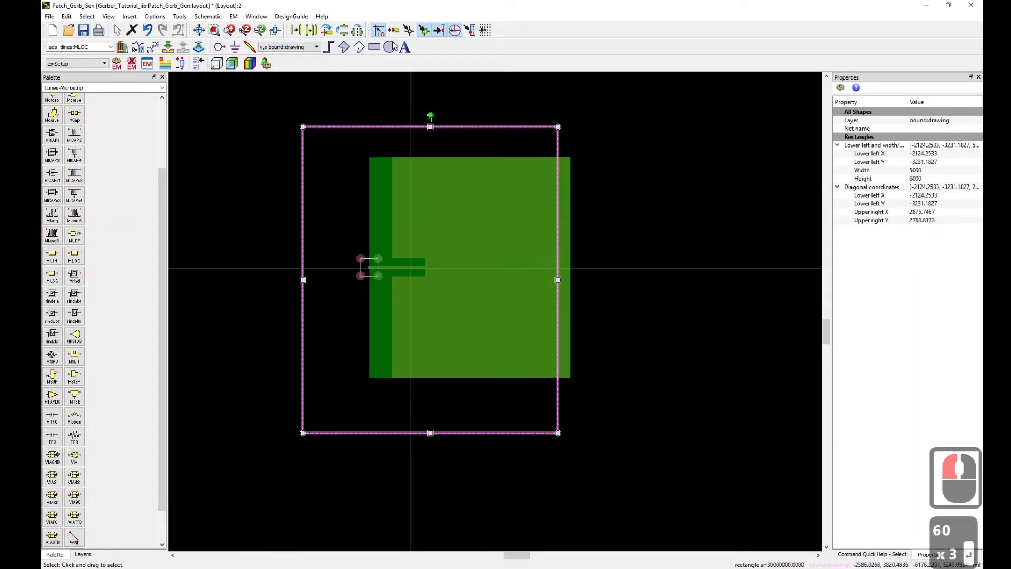
Turn off two snap modes and move the board outline so its centre sits on the centre of the resi:drawing rectangle
click(427, 32)
click(441, 164)
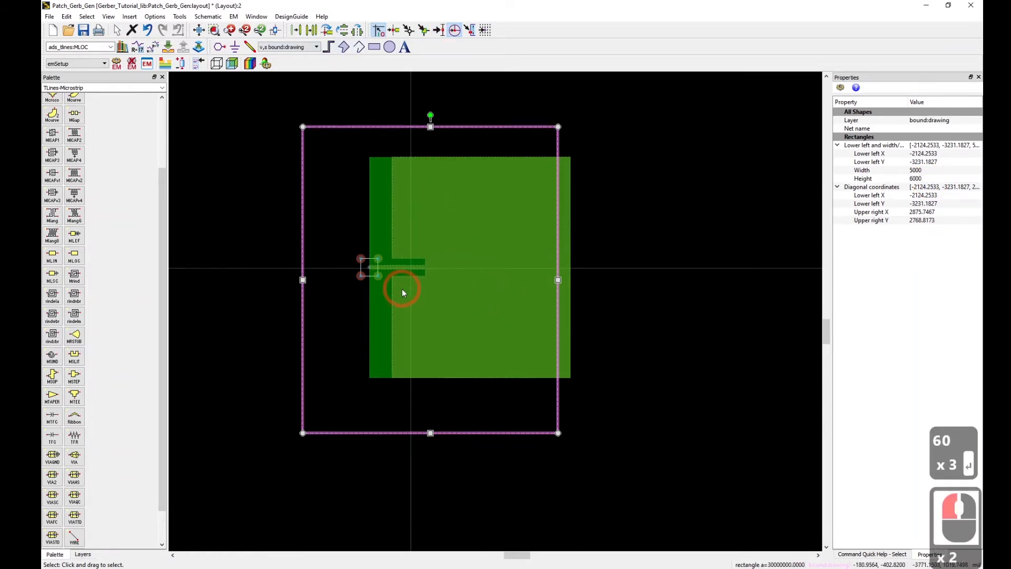
drag(442, 142, 711, 121)
scroll(531, 298, down, 2)
key(m)
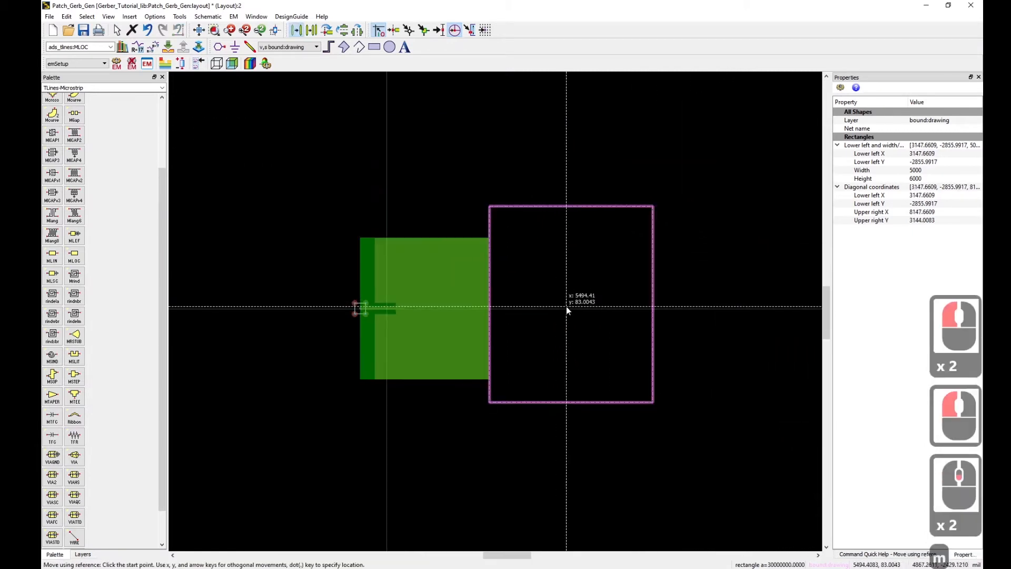
click(573, 304)
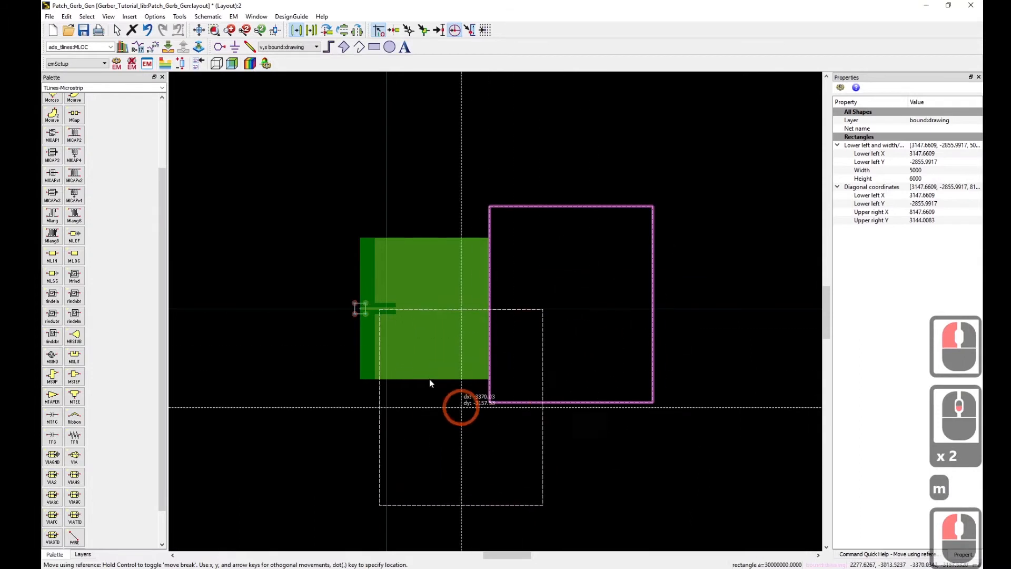
scroll(463, 406, up, 3)
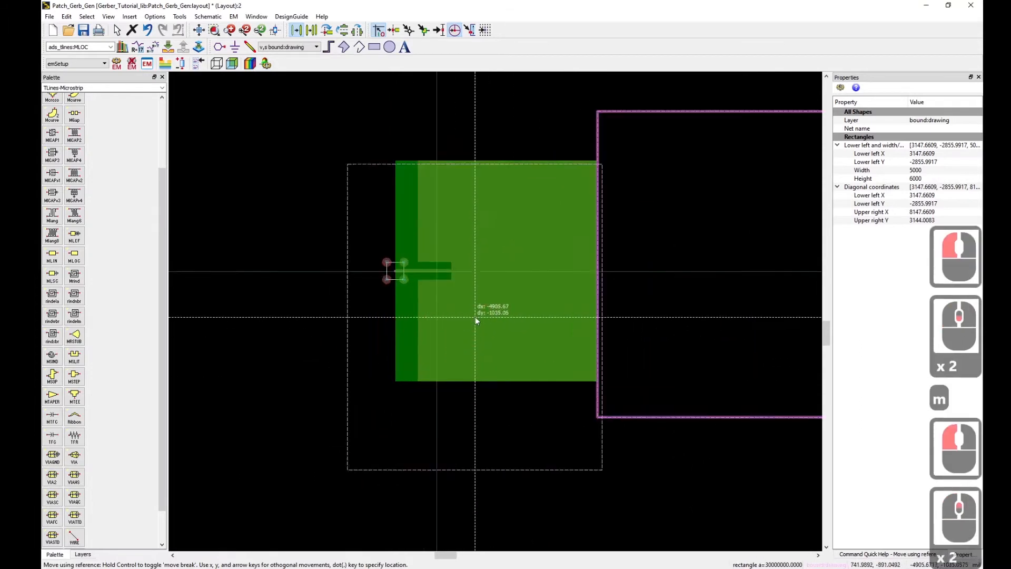
click(510, 258)
click(237, 264)
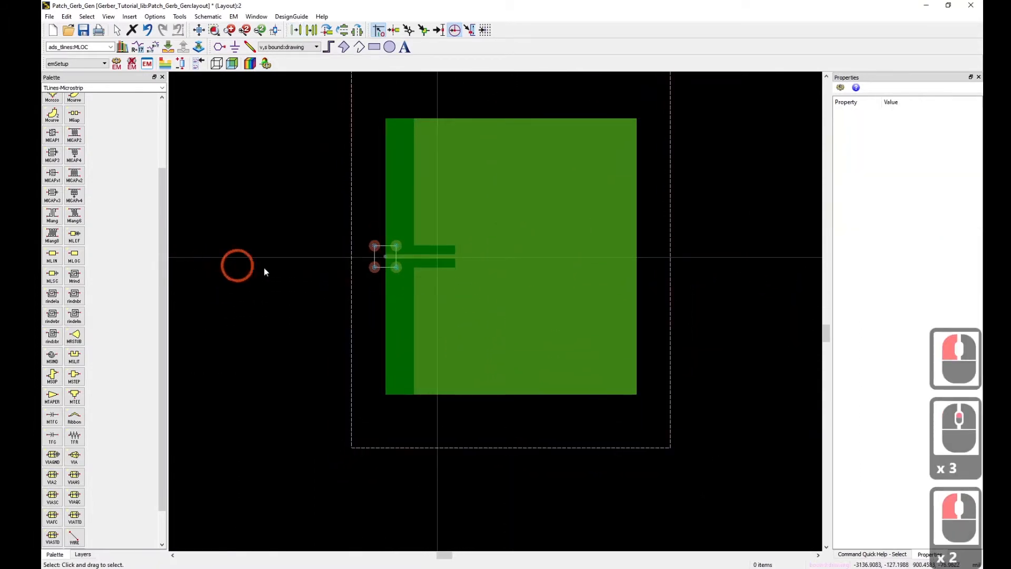
Set the width of the bound:drawing board outline to 5500 mil
scroll(519, 318, down, 5)
scroll(575, 311, up, 1)
scroll(575, 311, up, 2)
scroll(413, 341, down, 1)
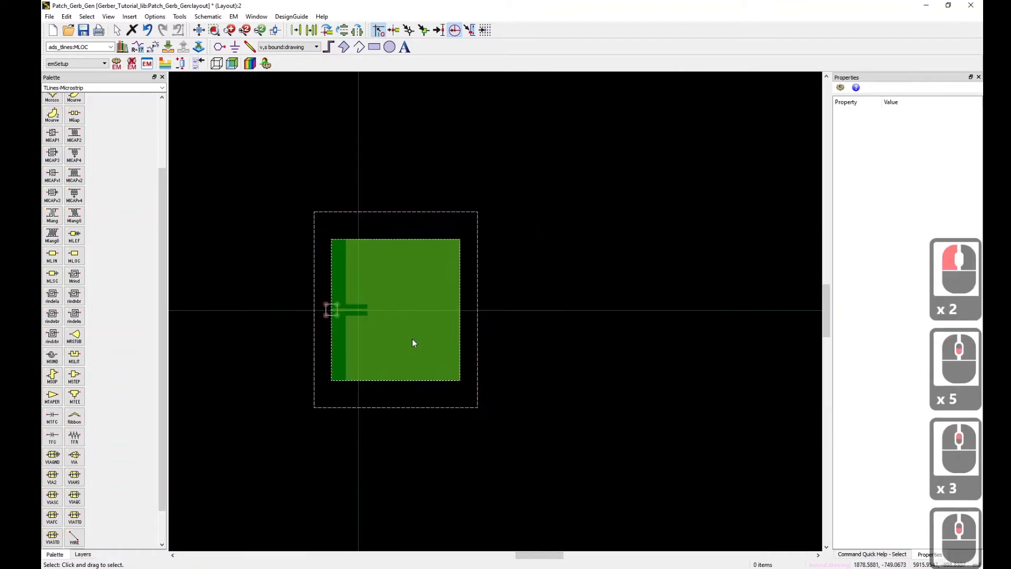
scroll(469, 320, up, 3)
click(651, 267)
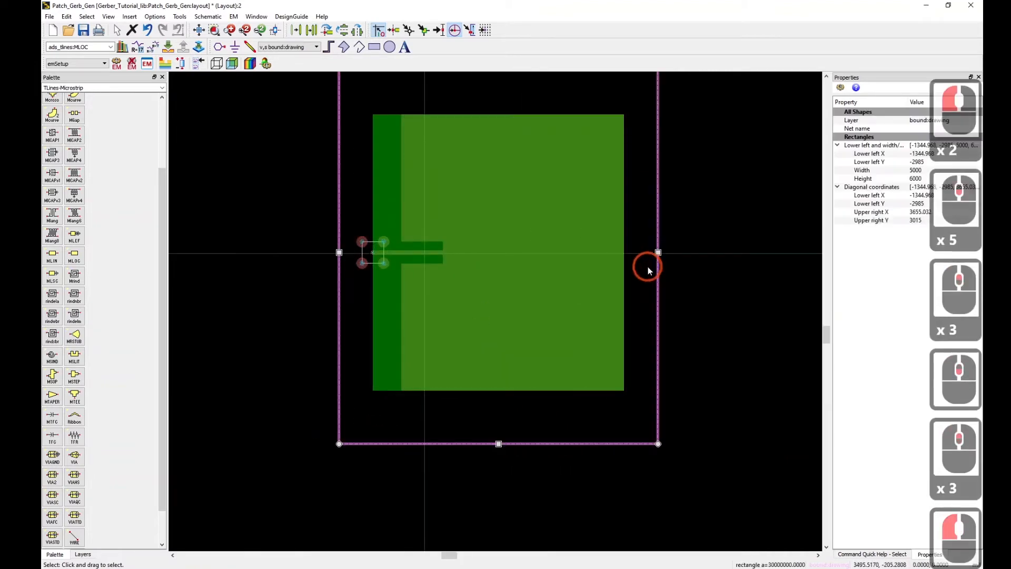
click(919, 169)
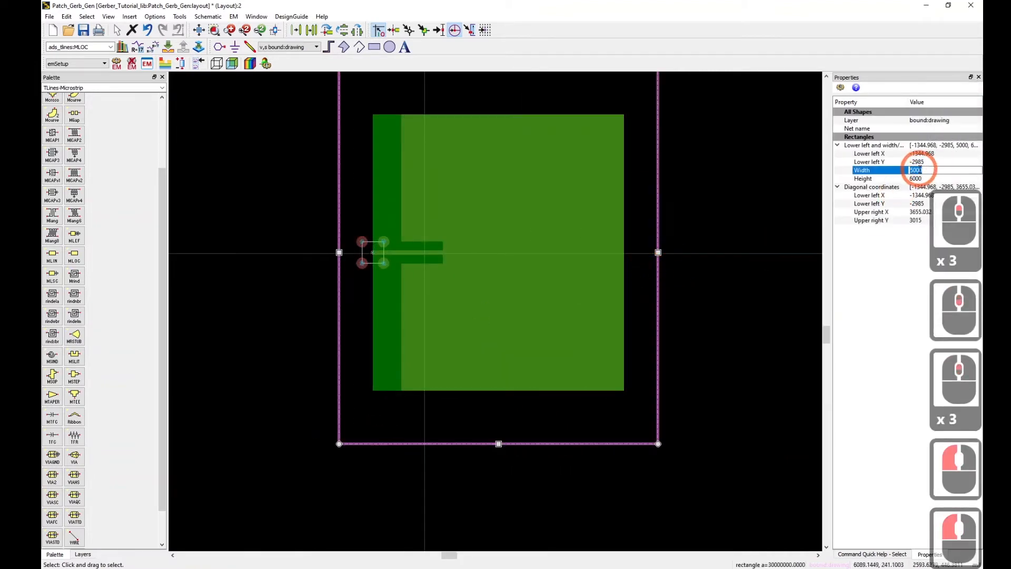
text(550)
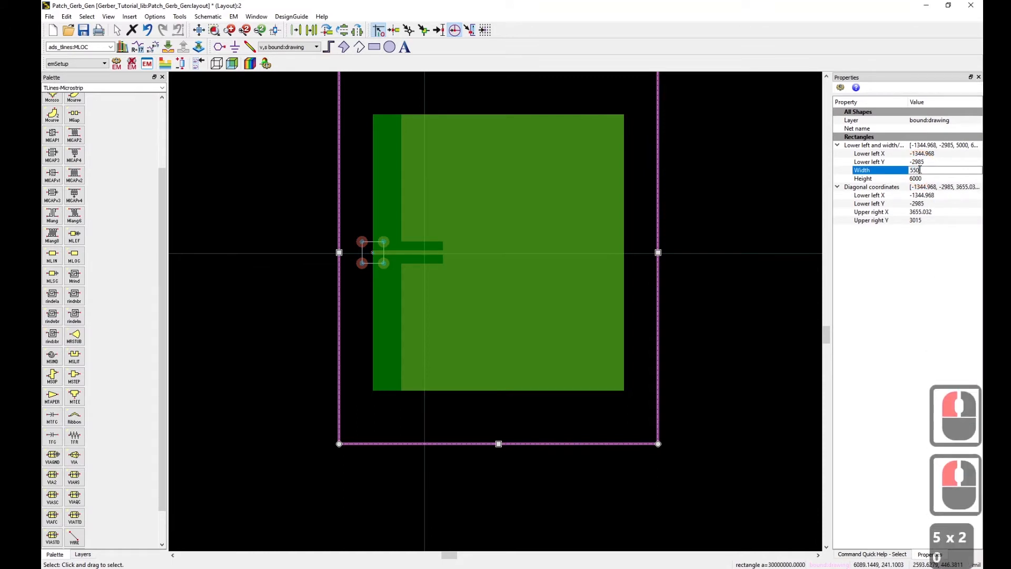
text(0)
key(Return)
Move the widened board outline by its centre point back onto the centre of the resi:drawing rectangle
key(m)
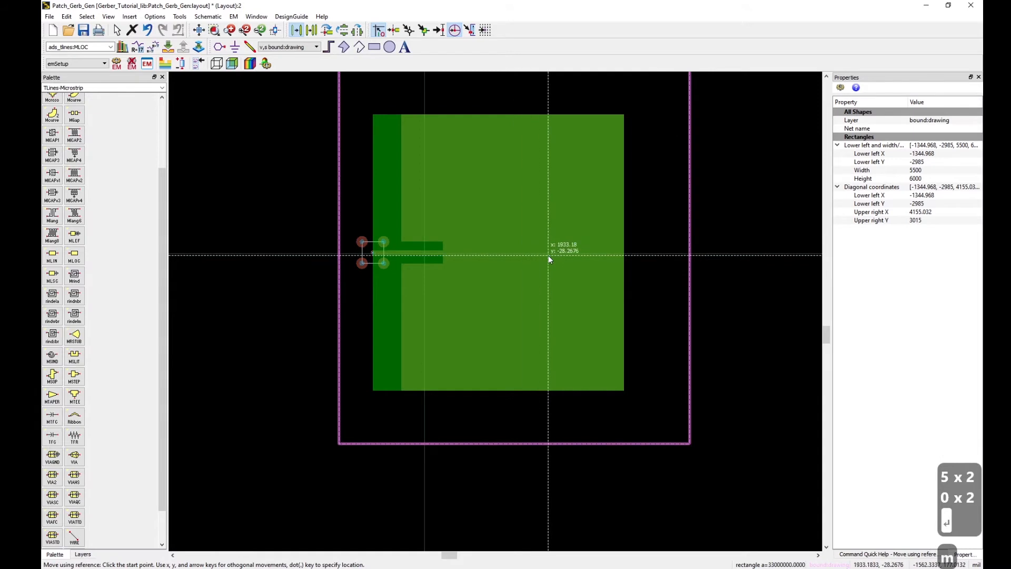
click(517, 252)
click(498, 253)
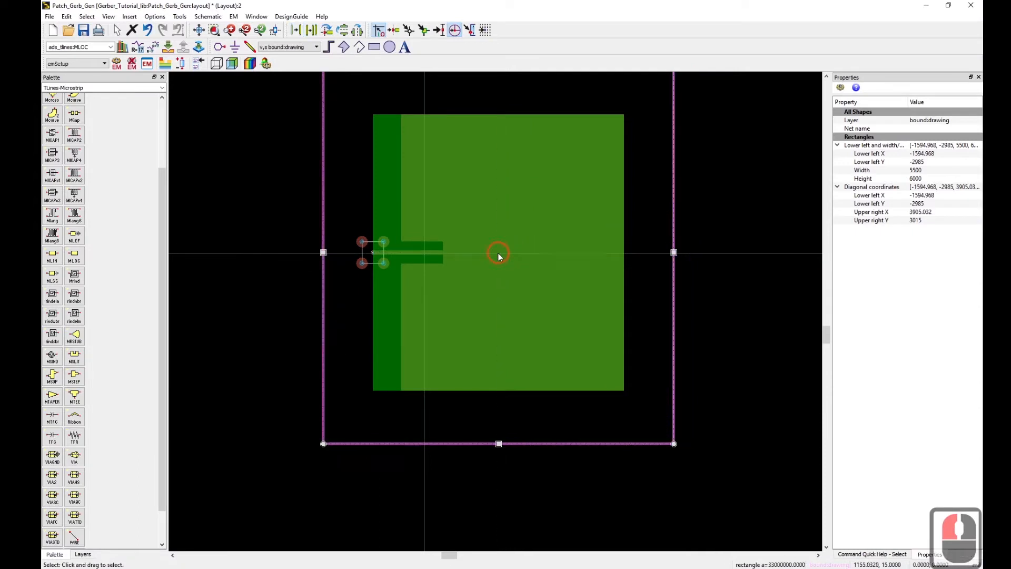
click(740, 276)
Move all layout shapes together, with grid snap on, so that the board's centre lies on the origin
scroll(753, 280, down, 6)
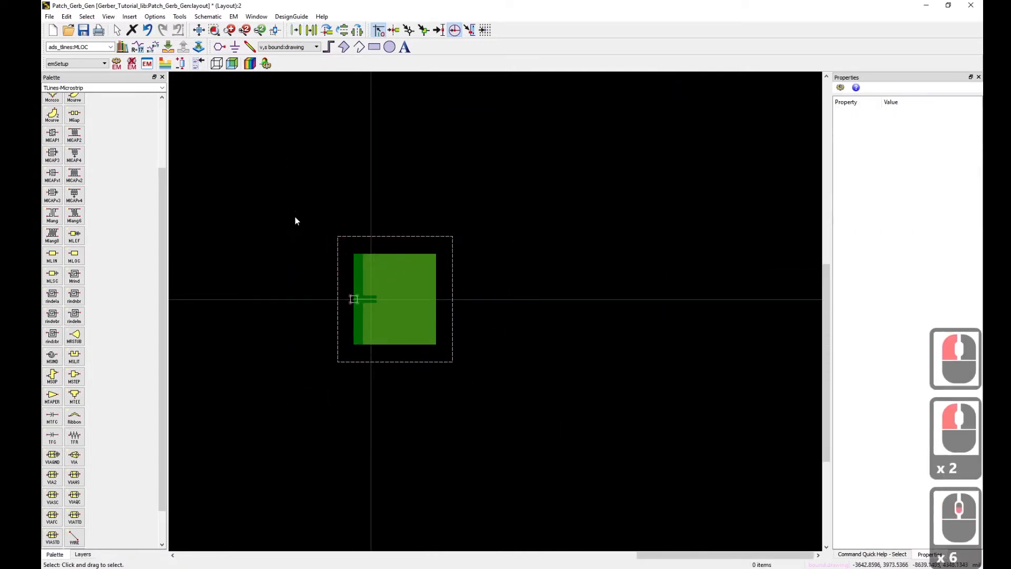
drag(295, 221, 507, 384)
scroll(480, 285, up, 7)
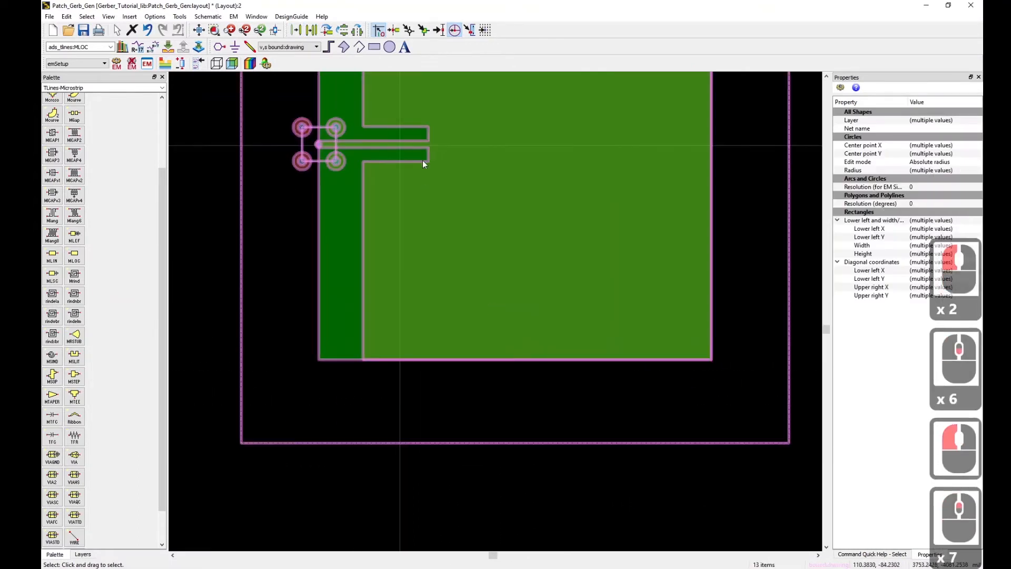
scroll(541, 266, down, 2)
scroll(485, 310, up, 3)
scroll(493, 310, down, 3)
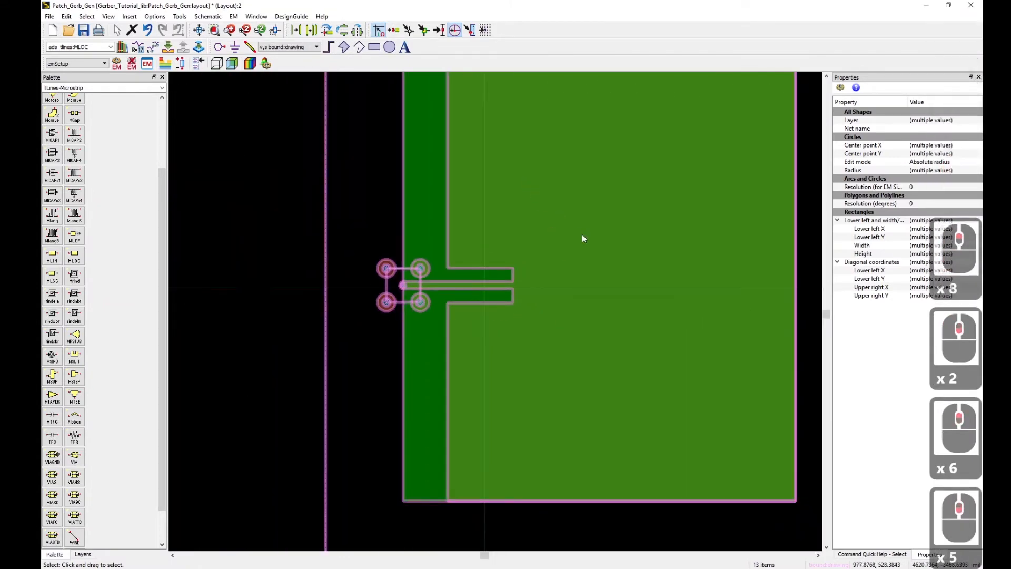
key(m)
click(601, 284)
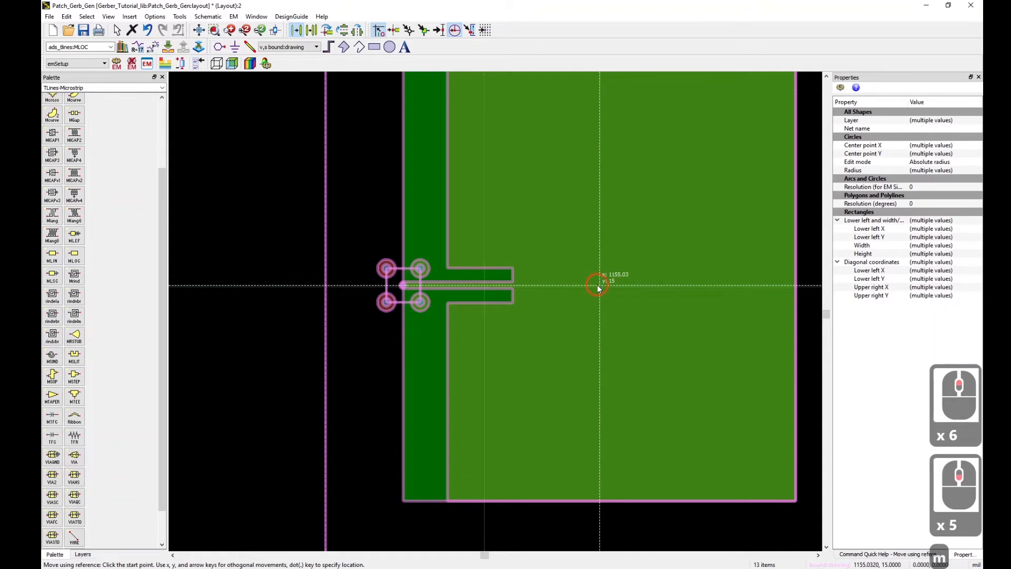
scroll(495, 311, up, 10)
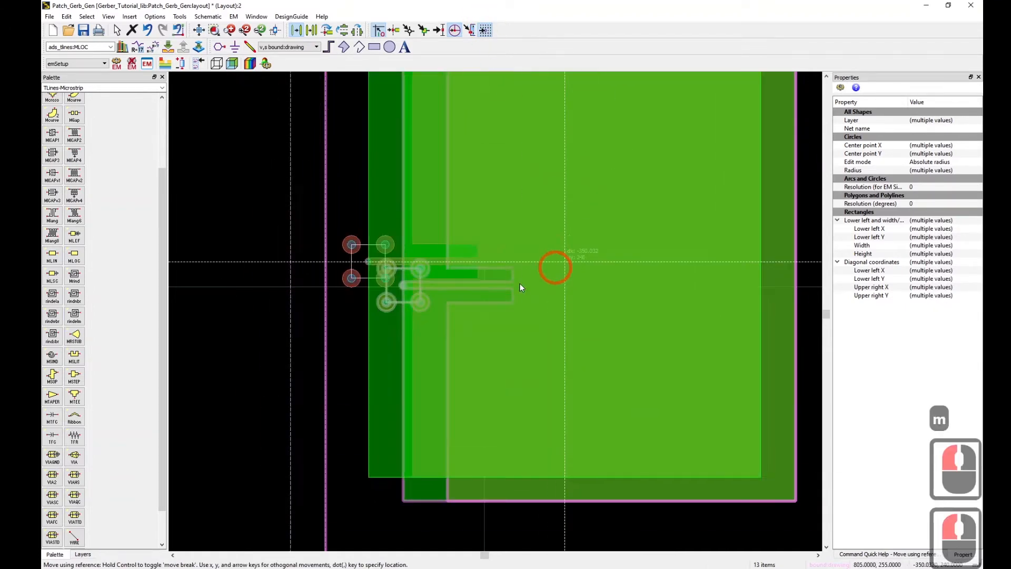
scroll(487, 322, up, 3)
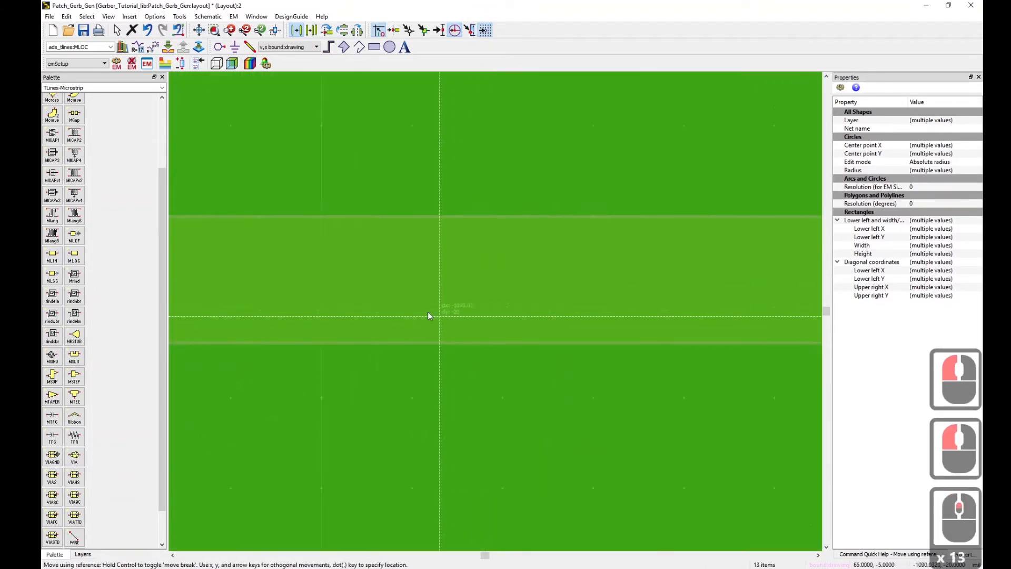
click(323, 307)
scroll(492, 311, down, 20)
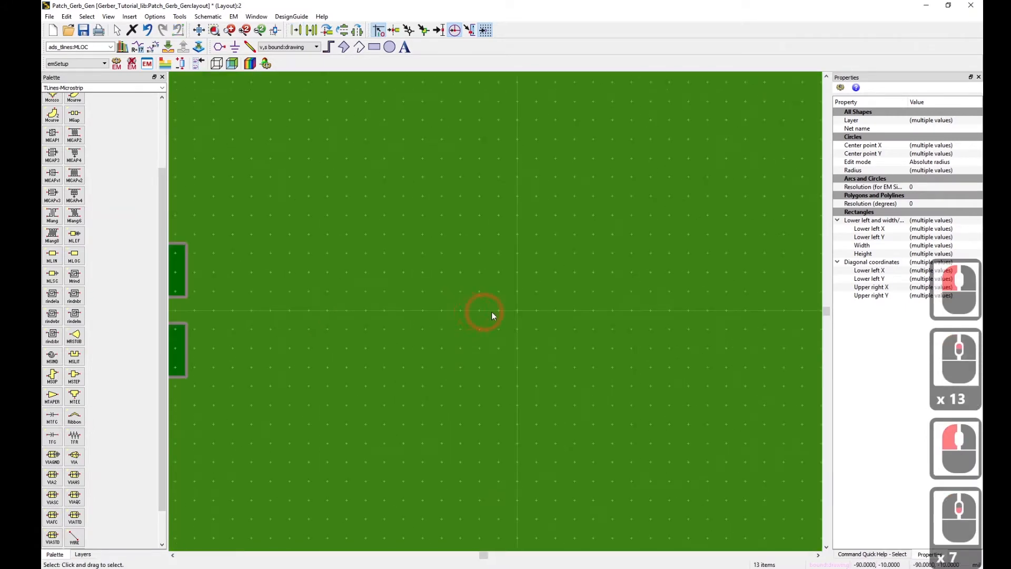
click(715, 262)
Delete the resi:drawing rectangle and the square guide linking the centres of the four connector pads
scroll(516, 382, up, 5)
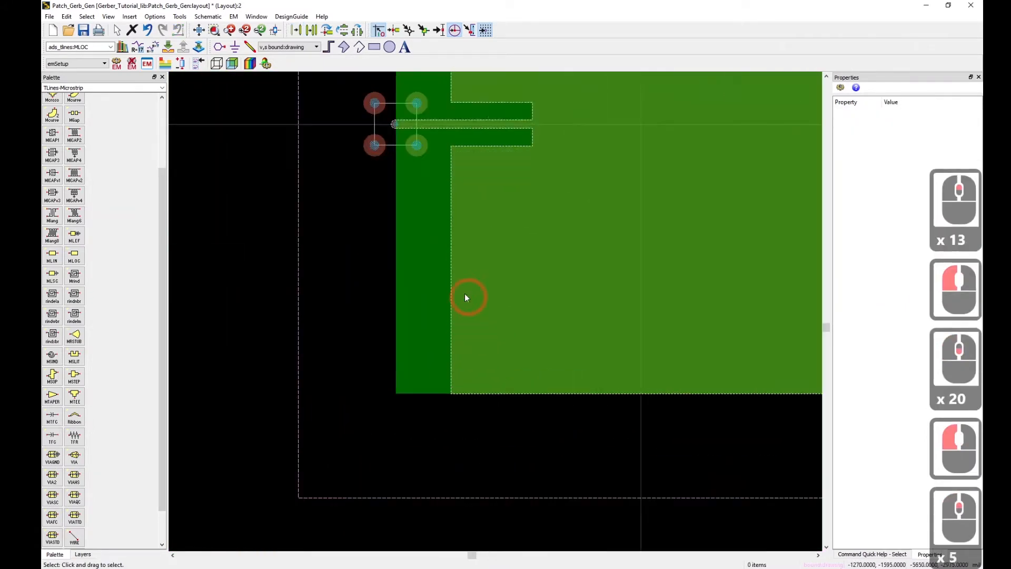
click(414, 268)
key(Delete)
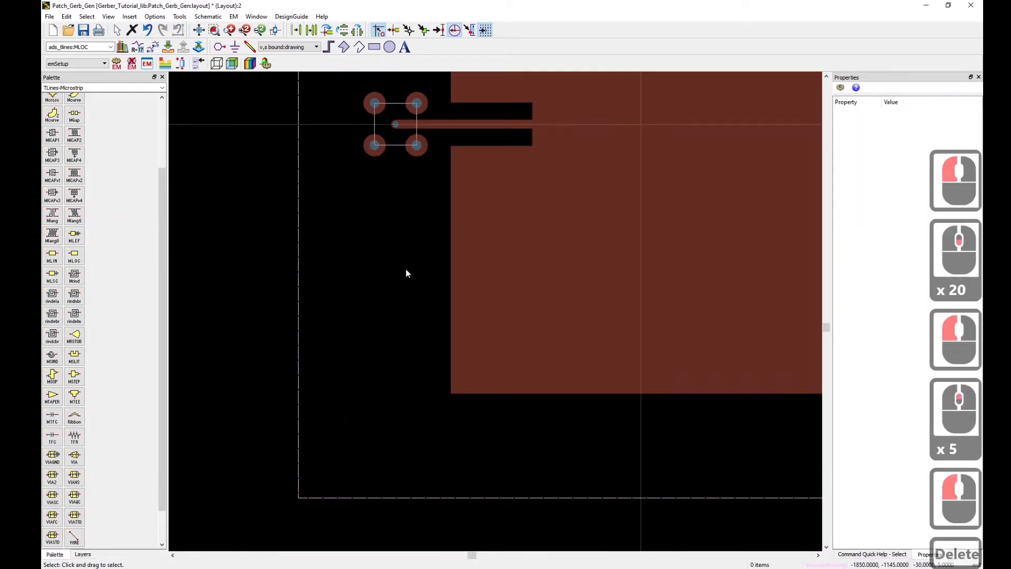
scroll(442, 332, down, 5)
scroll(485, 235, up, 6)
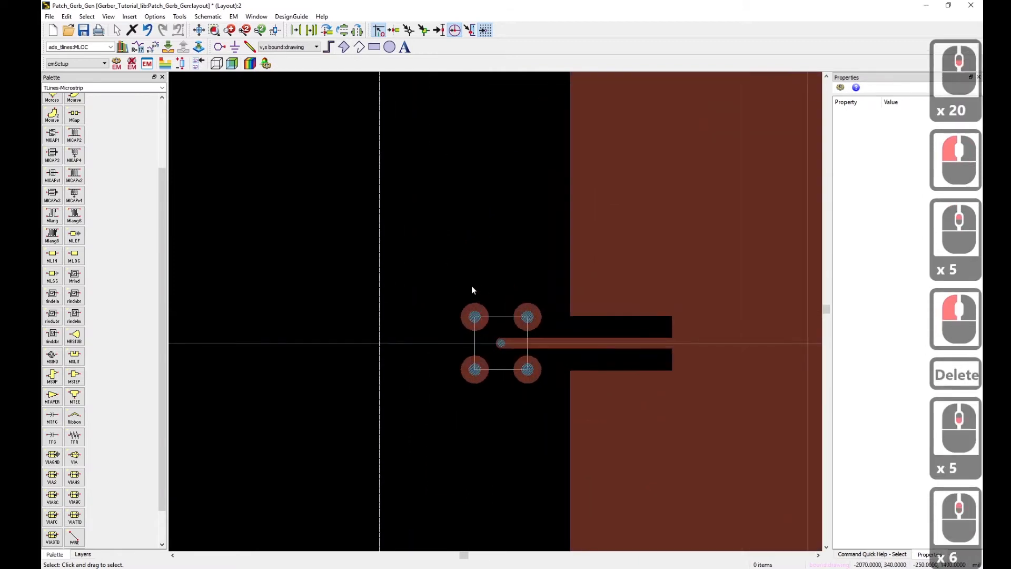
click(475, 343)
key(Delete)
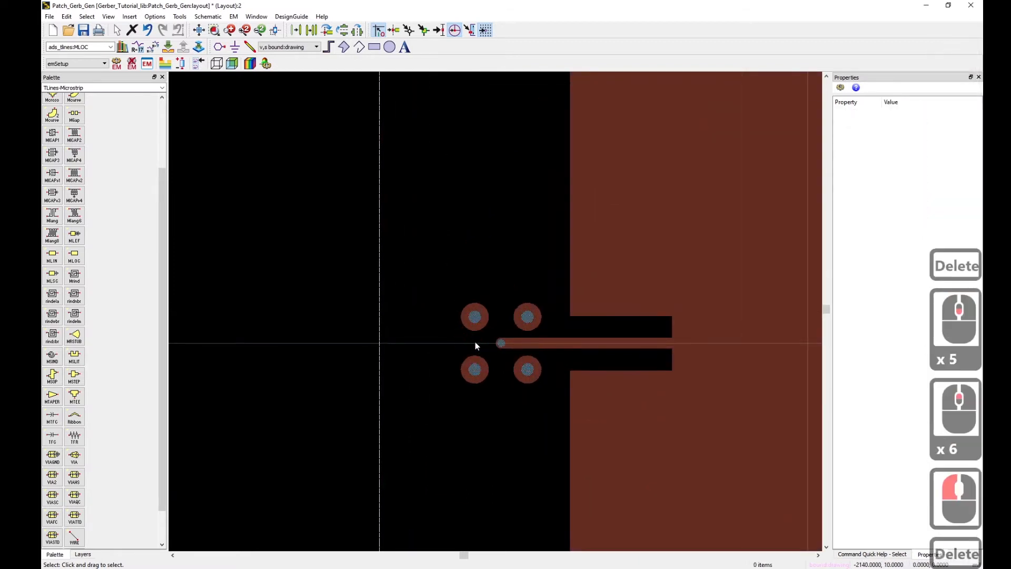
Examine the whole board layout and the connector pads around the feed line's hole up close
scroll(493, 384, down, 4)
scroll(492, 386, down, 2)
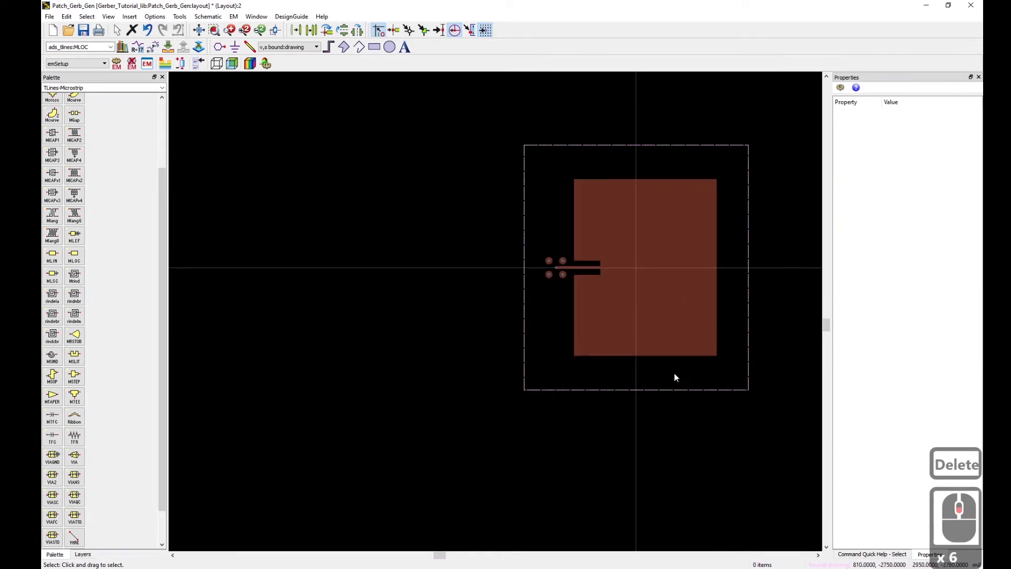
scroll(602, 338, up, 1)
scroll(523, 337, down, 2)
scroll(479, 225, up, 2)
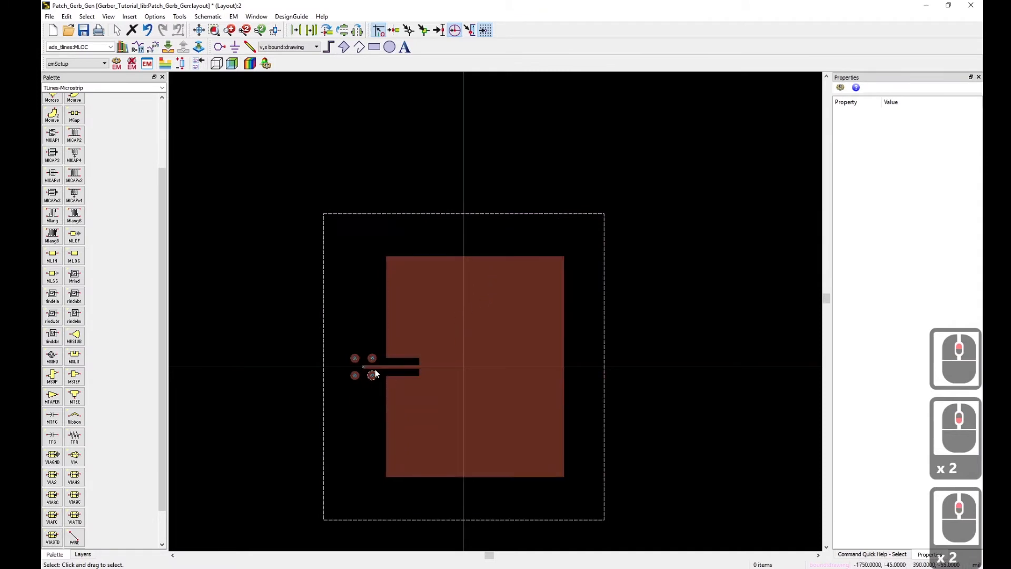
scroll(374, 369, up, 5)
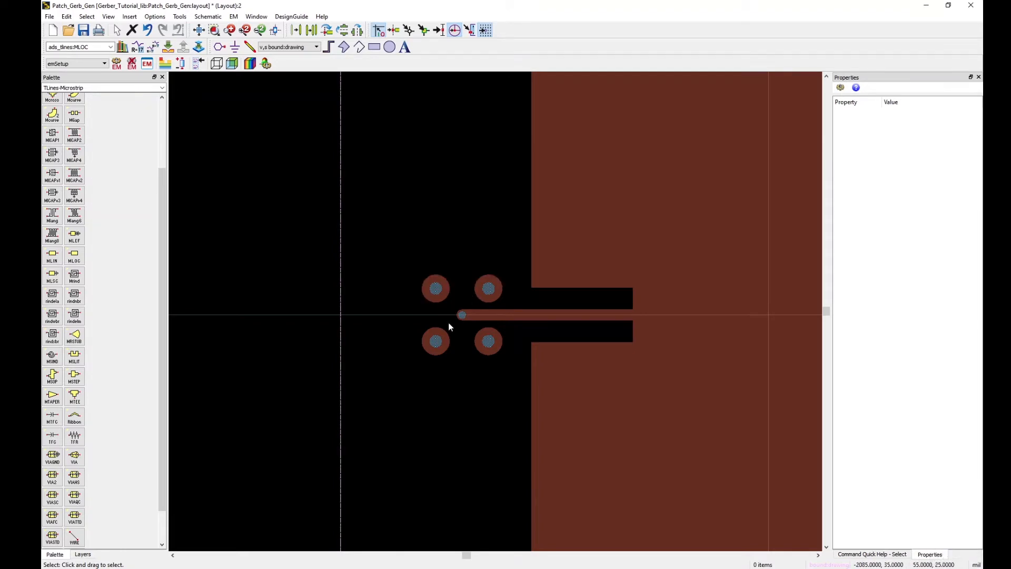
scroll(477, 309, up, 6)
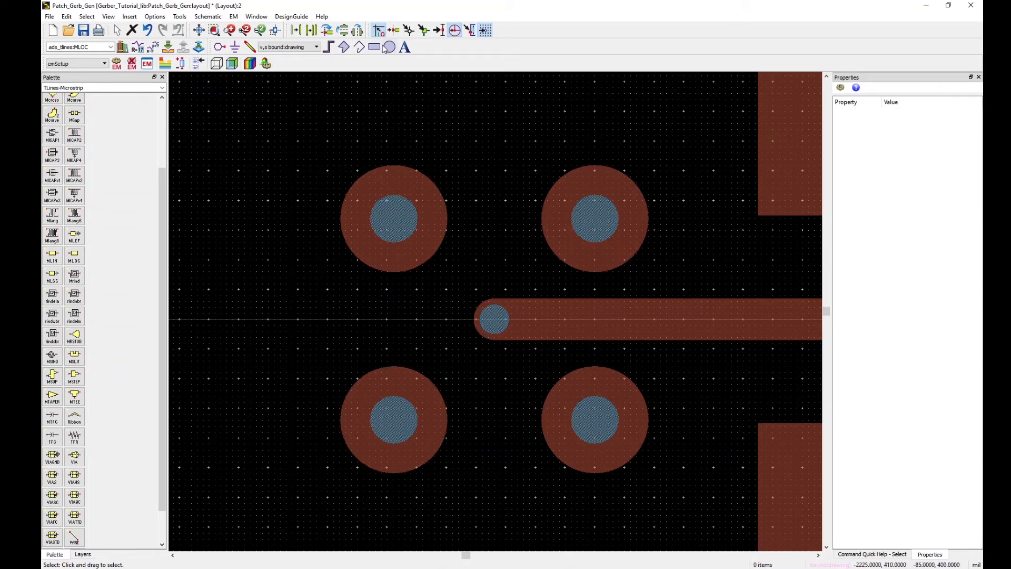
Make cond2:drawing the active drawing layer and show the list of layers
click(310, 45)
click(304, 48)
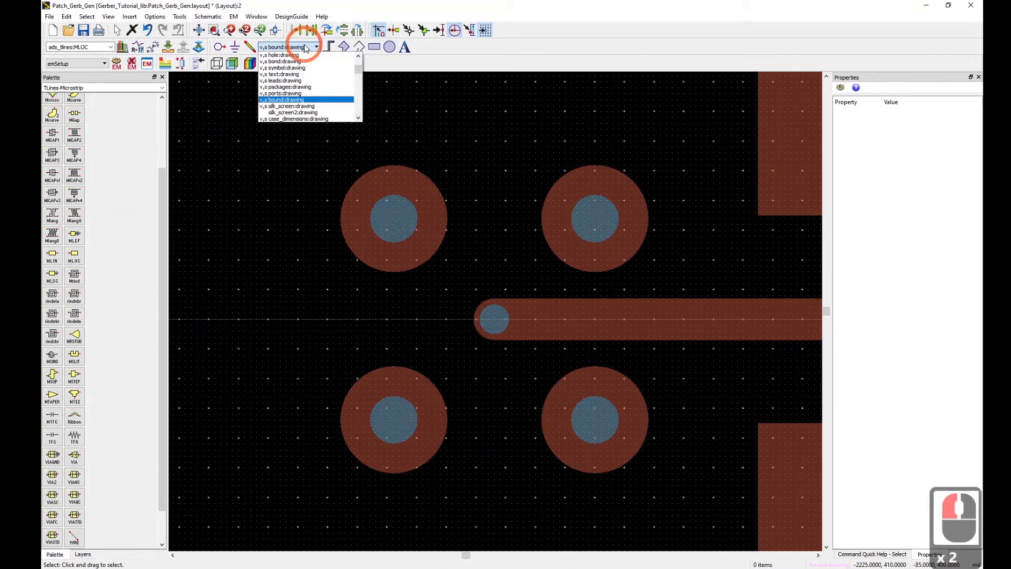
scroll(279, 69, up, 11)
click(278, 68)
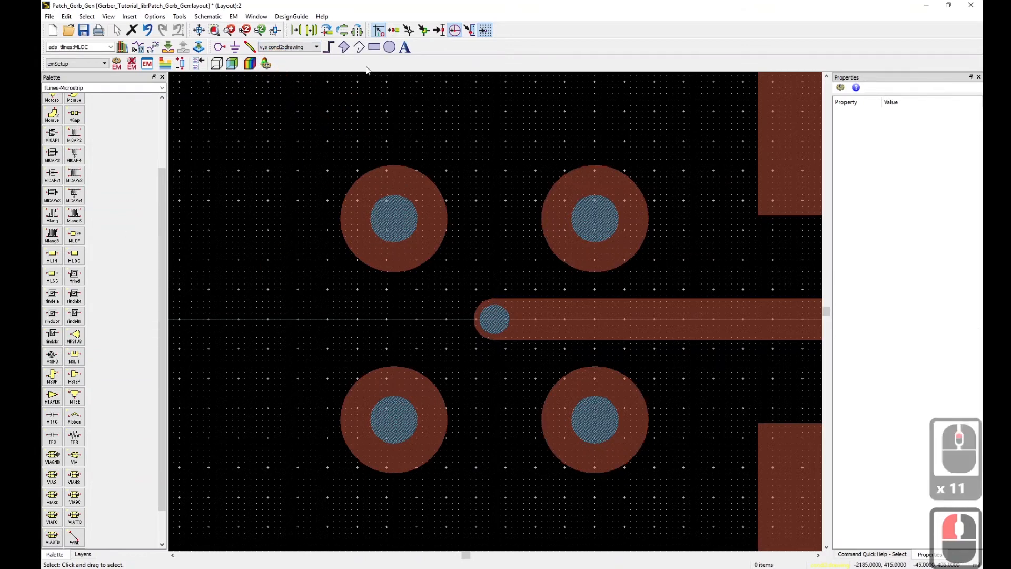
click(83, 554)
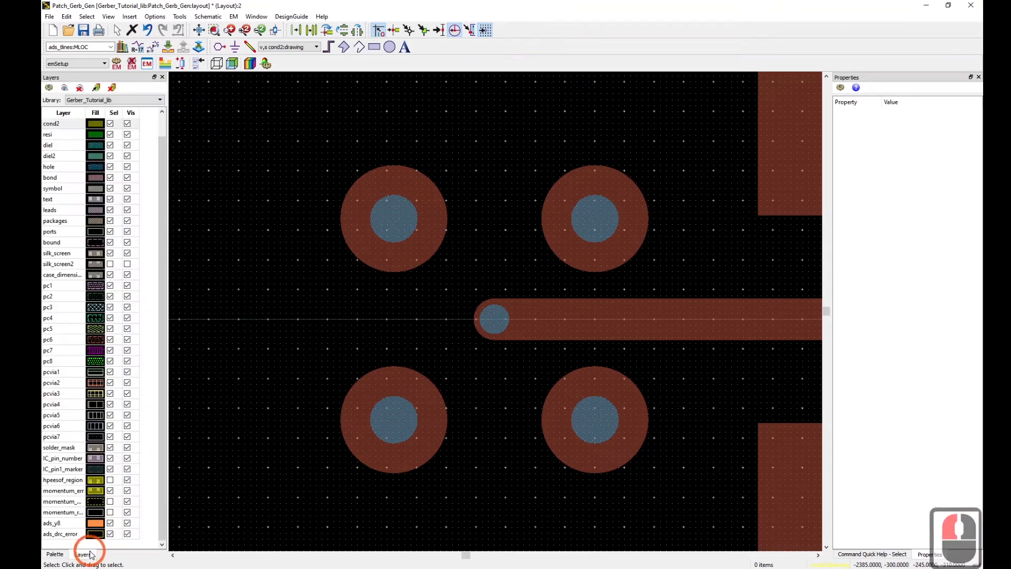
Draw a circle with a radius of about 135 mil on cond2:drawing, centred on the hole at the feed line's end
click(55, 554)
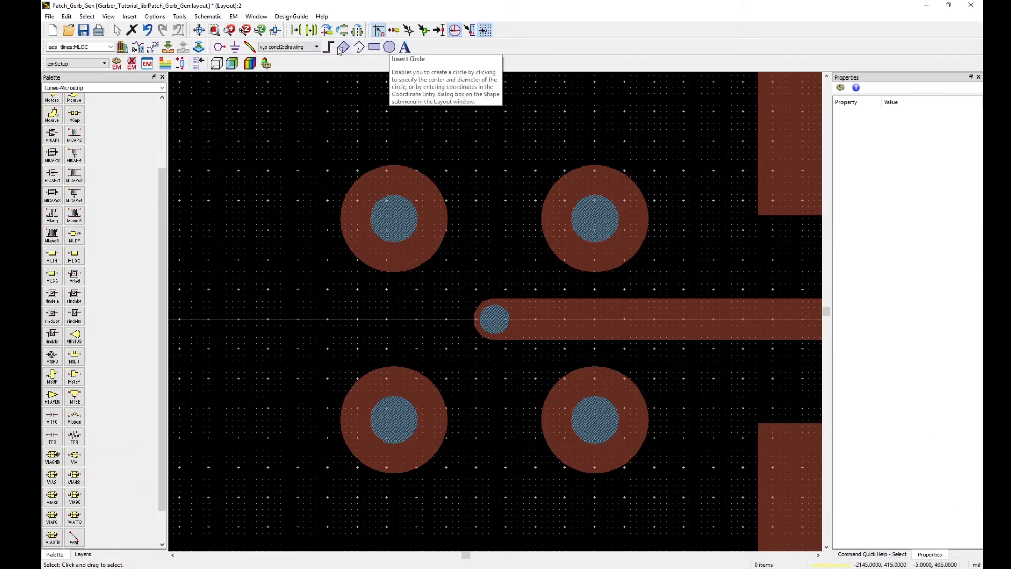
click(390, 47)
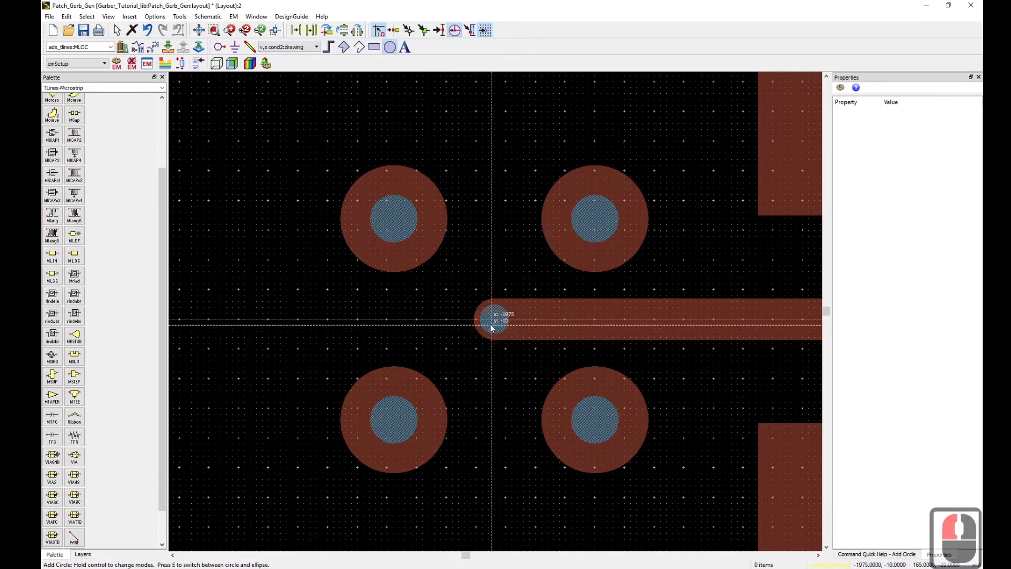
click(495, 319)
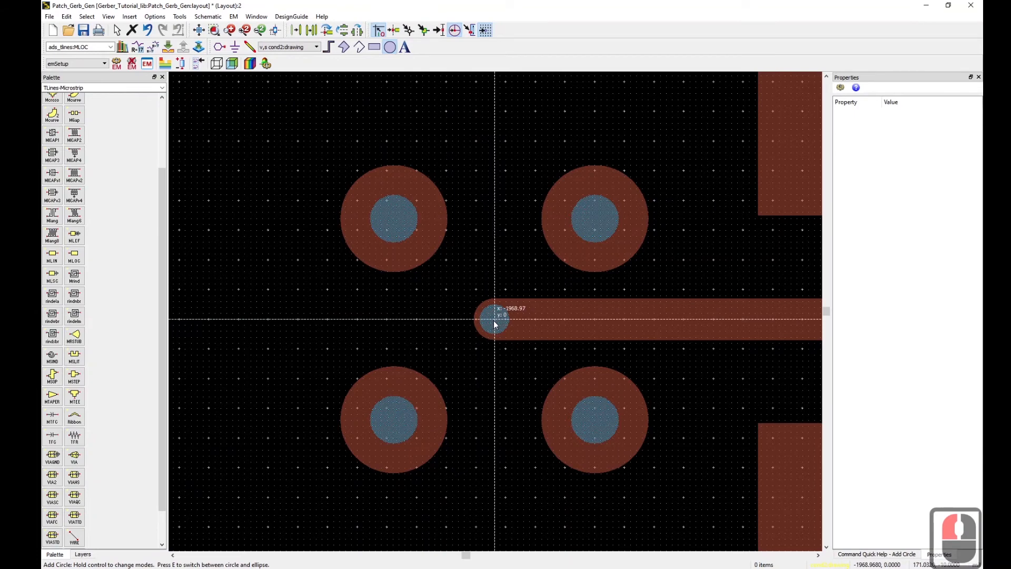
click(501, 239)
key(Escape)
Set the radius of the cond2 circle around the feed line's hole to 83 mil
click(545, 271)
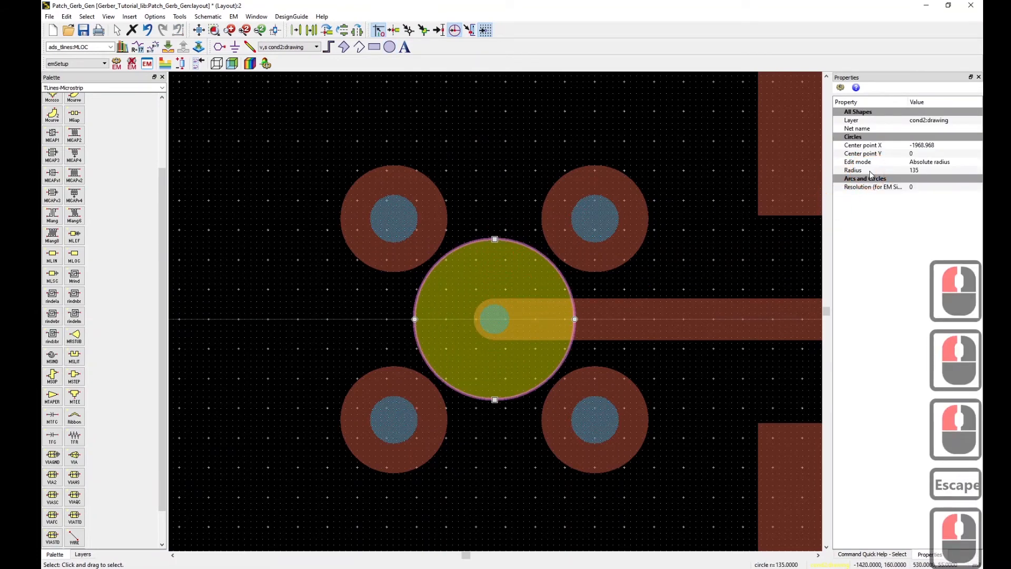
click(947, 169)
text(83)
key(Return)
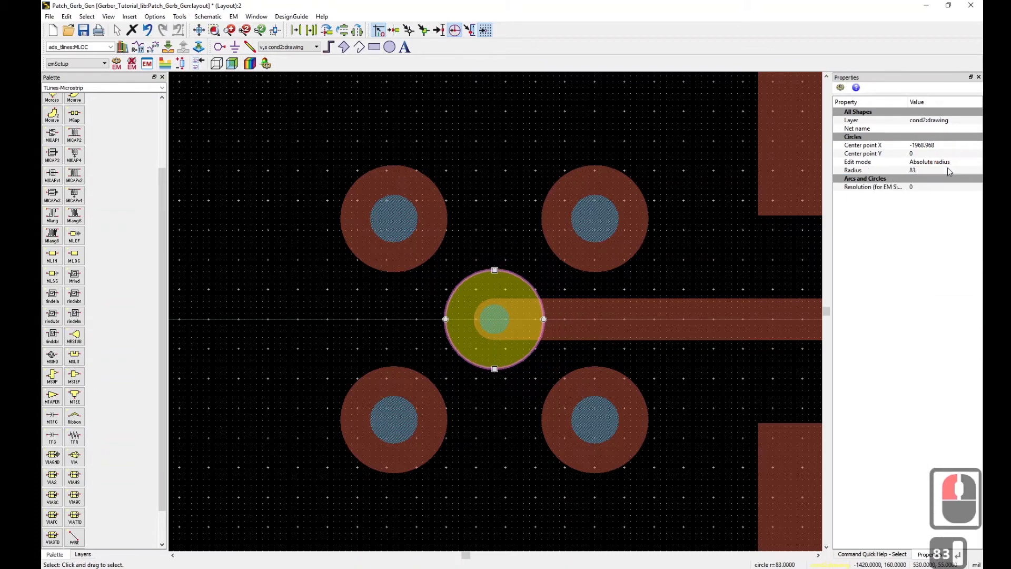
click(482, 188)
Examine the board outline, the patch and the connector pads around the feed line's end, both as a whole and up close
scroll(487, 271, down, 2)
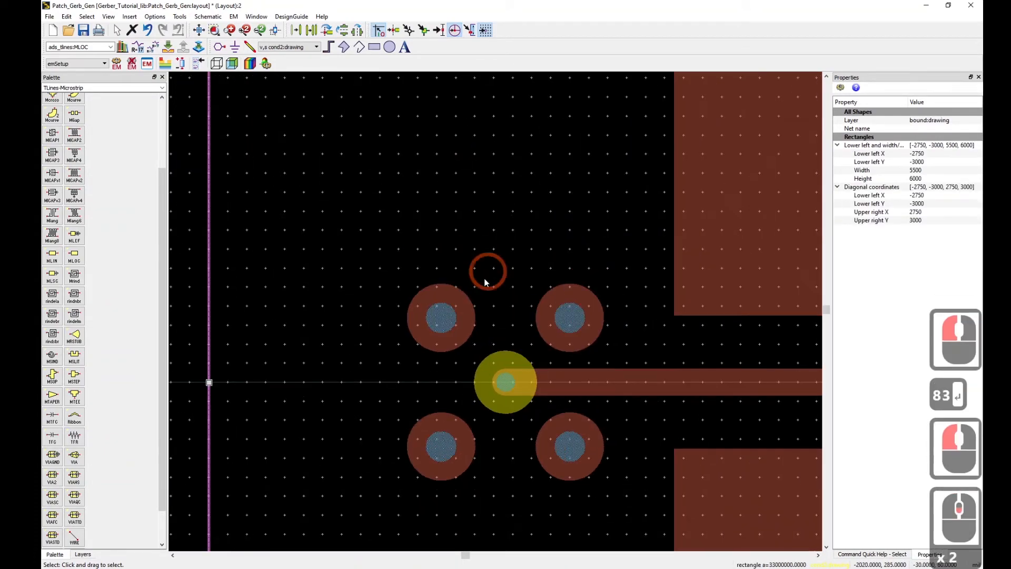
scroll(524, 329, down, 1)
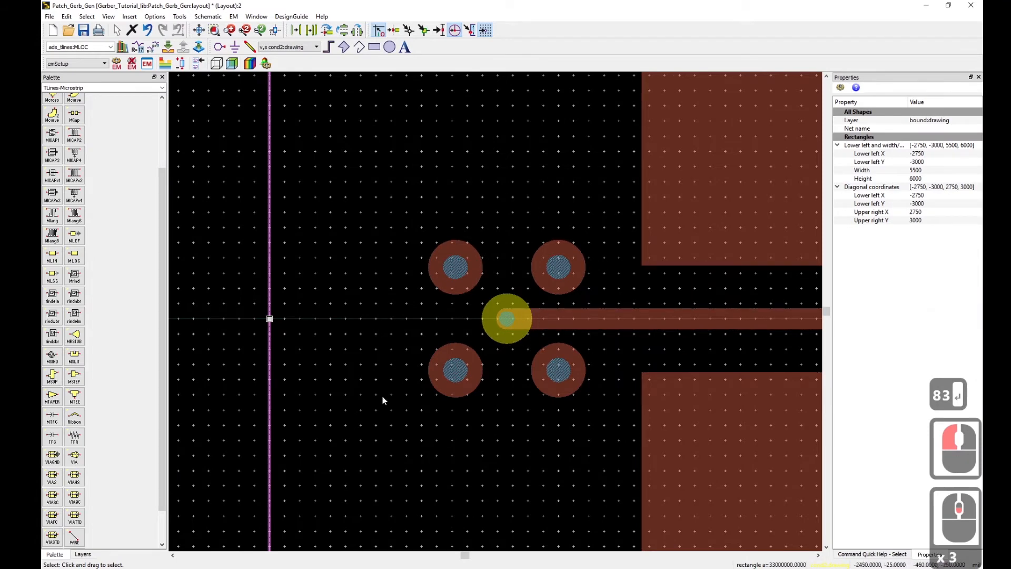
scroll(448, 365, down, 4)
scroll(526, 316, down, 4)
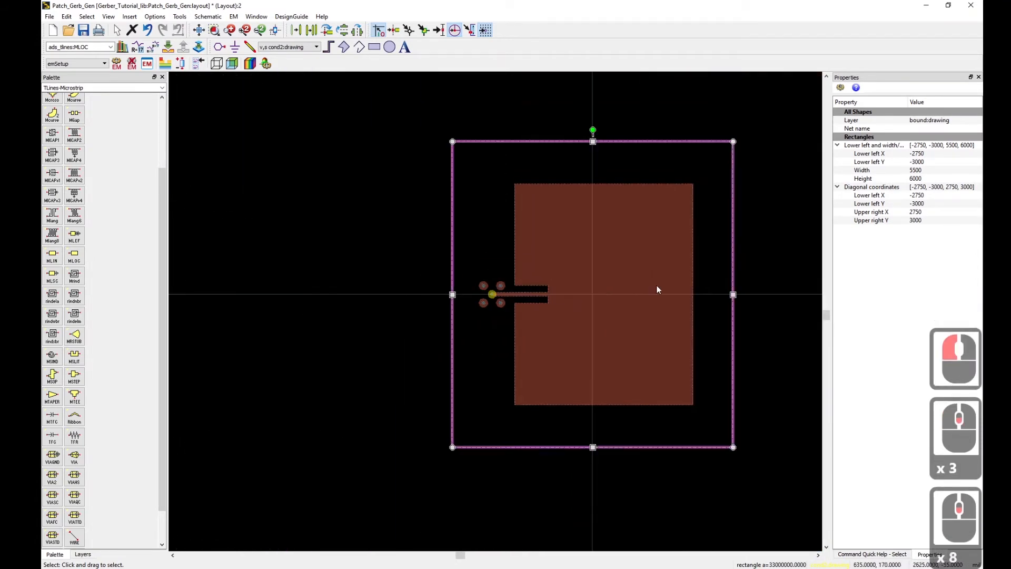
click(377, 210)
click(514, 304)
scroll(505, 310, up, 8)
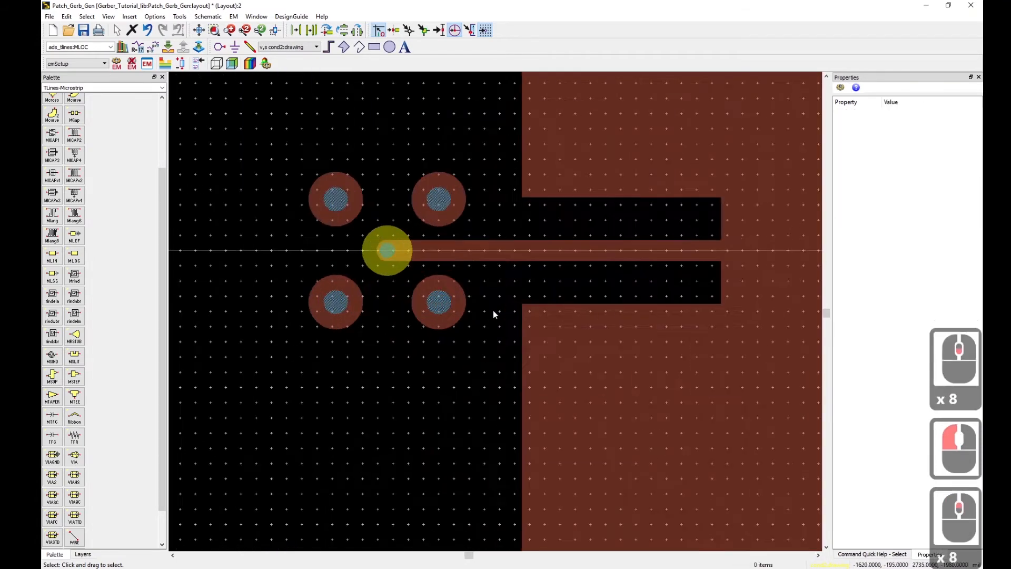
scroll(604, 326, down, 3)
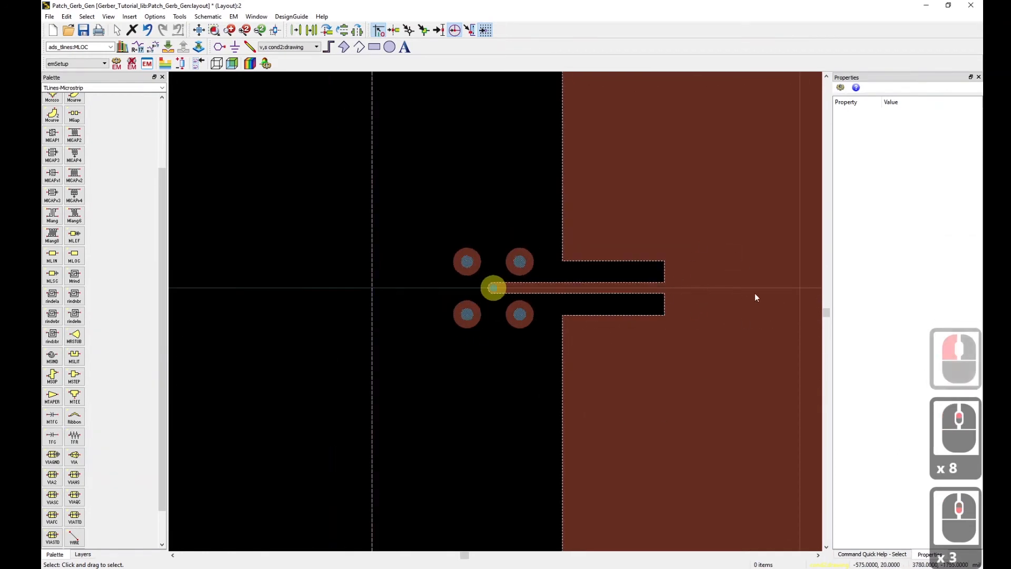
scroll(487, 318, down, 4)
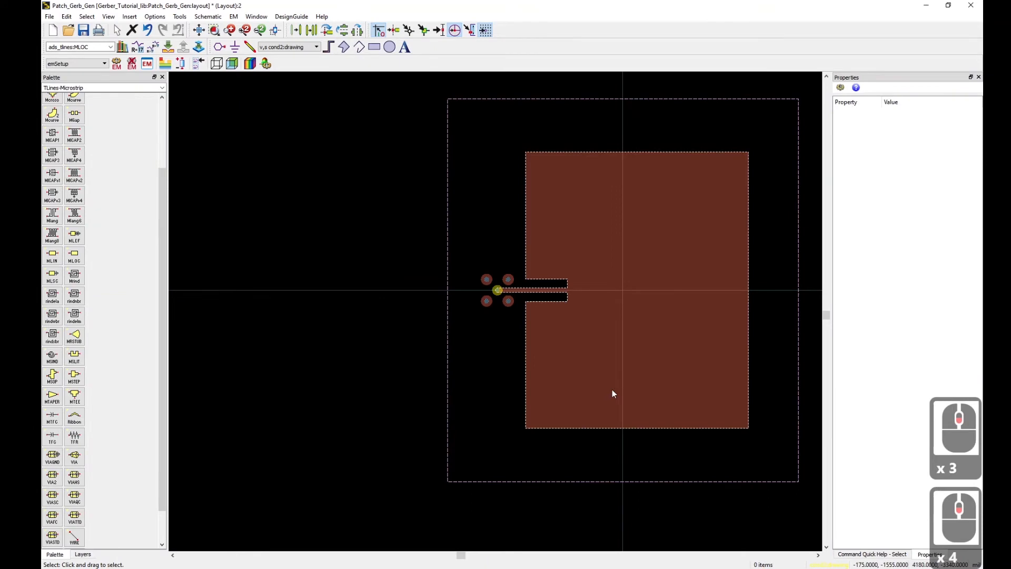
scroll(611, 393, down, 2)
scroll(460, 287, up, 2)
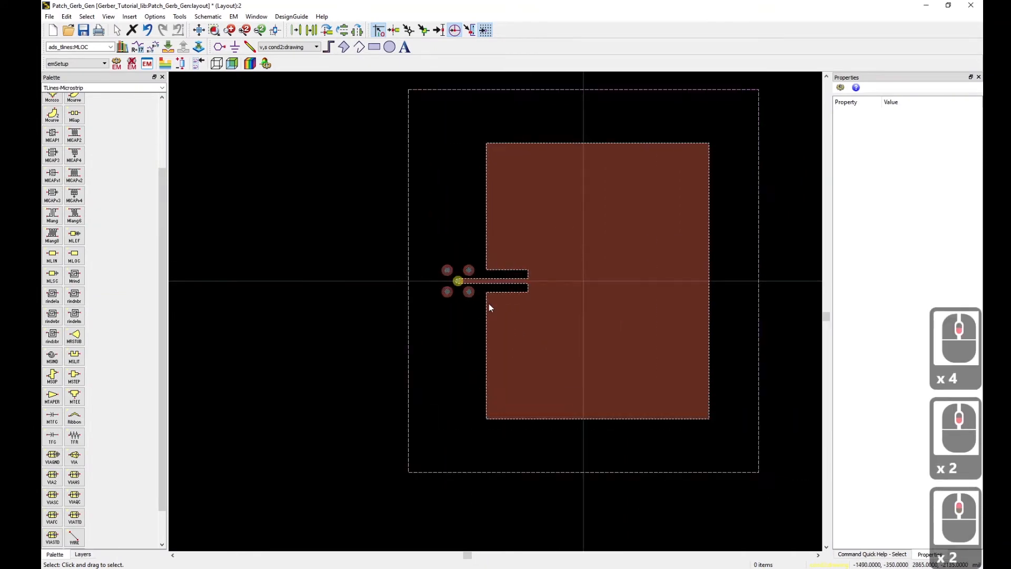
scroll(544, 302, up, 1)
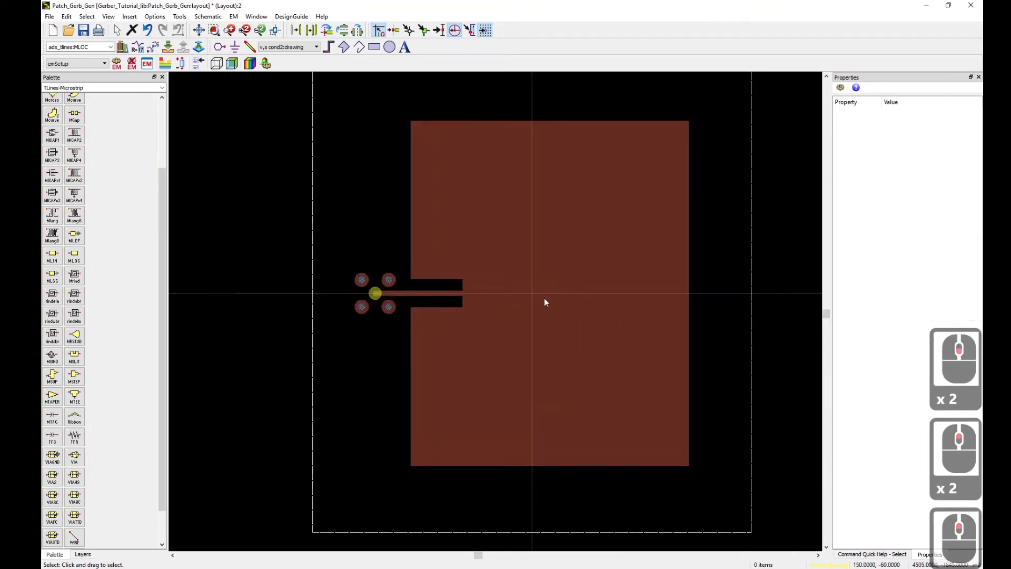
scroll(515, 306, down, 1)
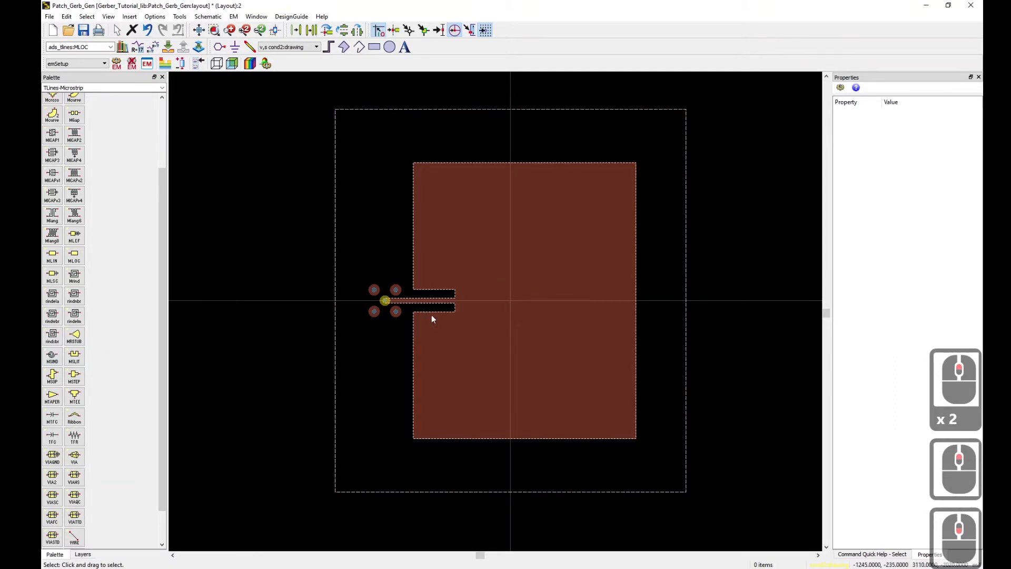
scroll(410, 297, up, 2)
scroll(508, 316, down, 2)
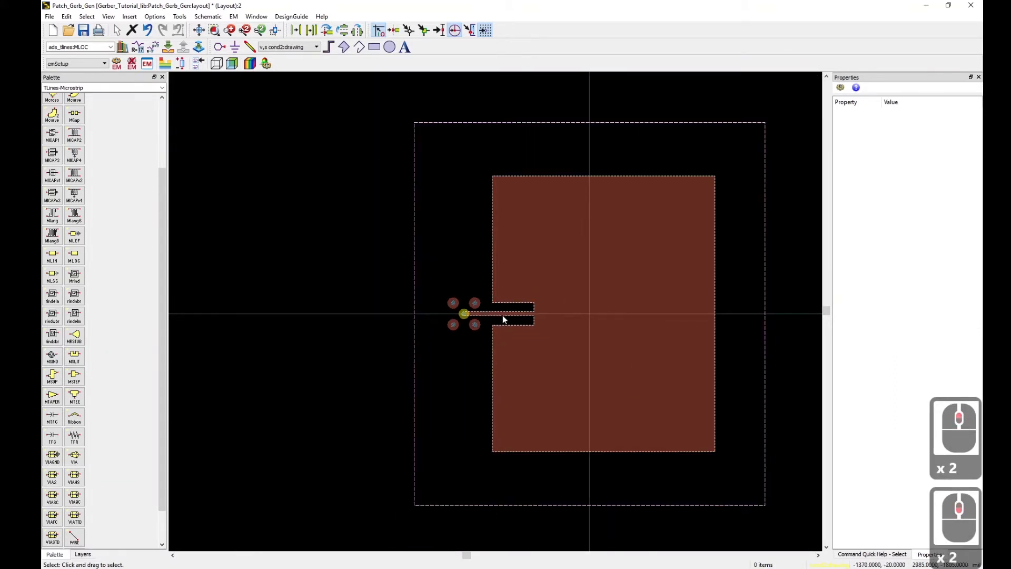
scroll(488, 316, up, 6)
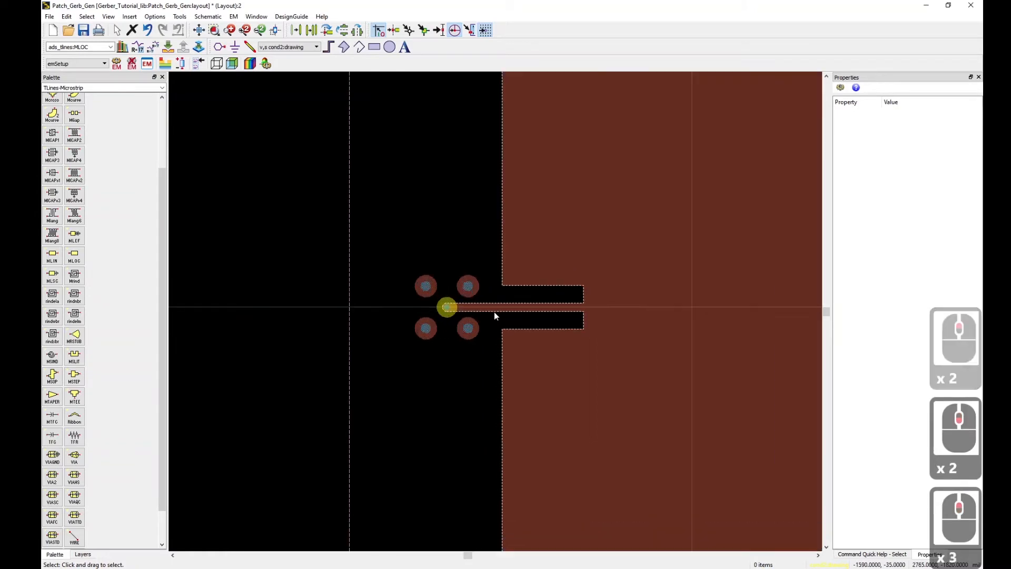
scroll(409, 304, down, 4)
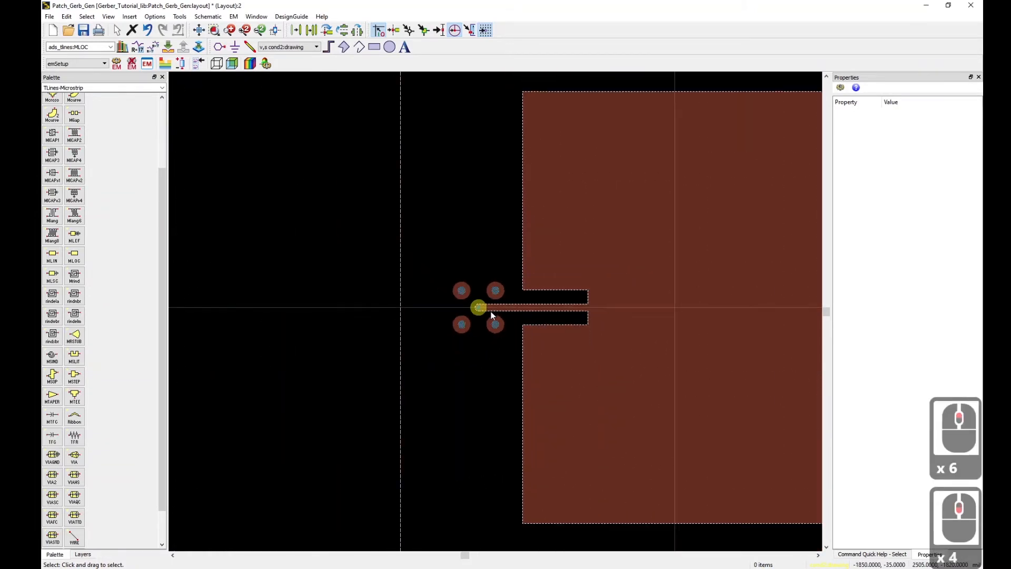
click(361, 241)
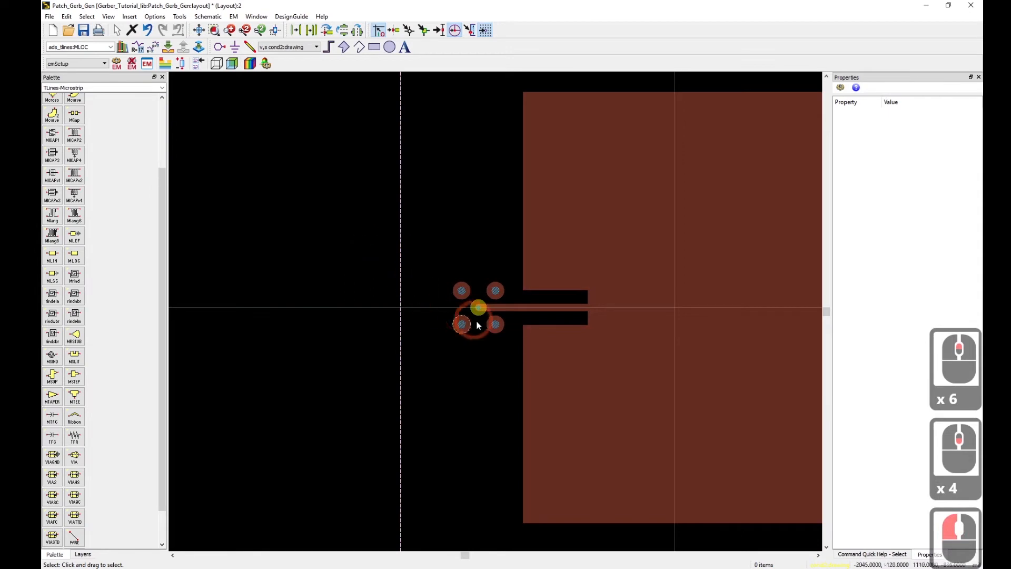
scroll(548, 304, down, 2)
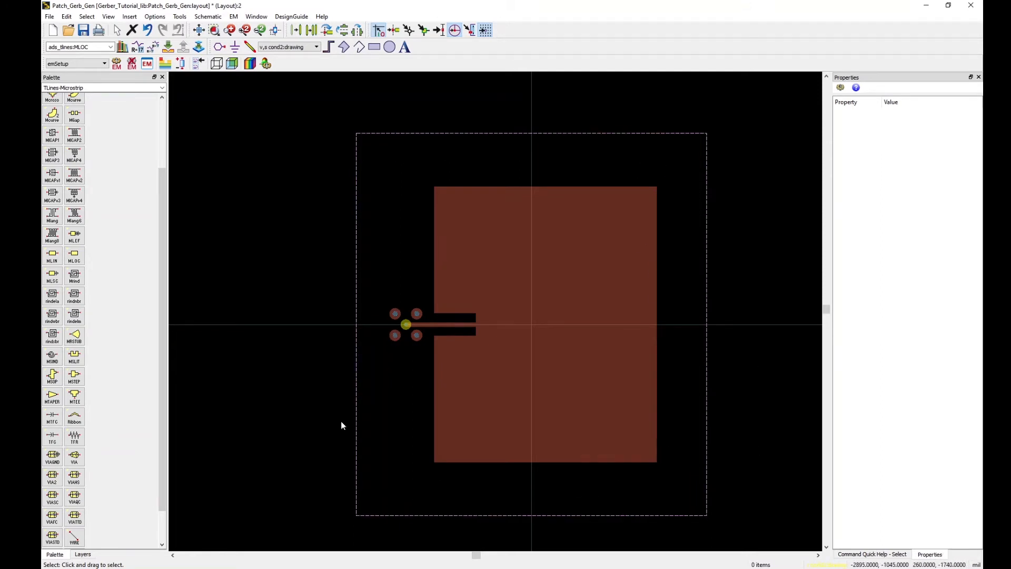
scroll(542, 310, up, 1)
scroll(483, 319, down, 1)
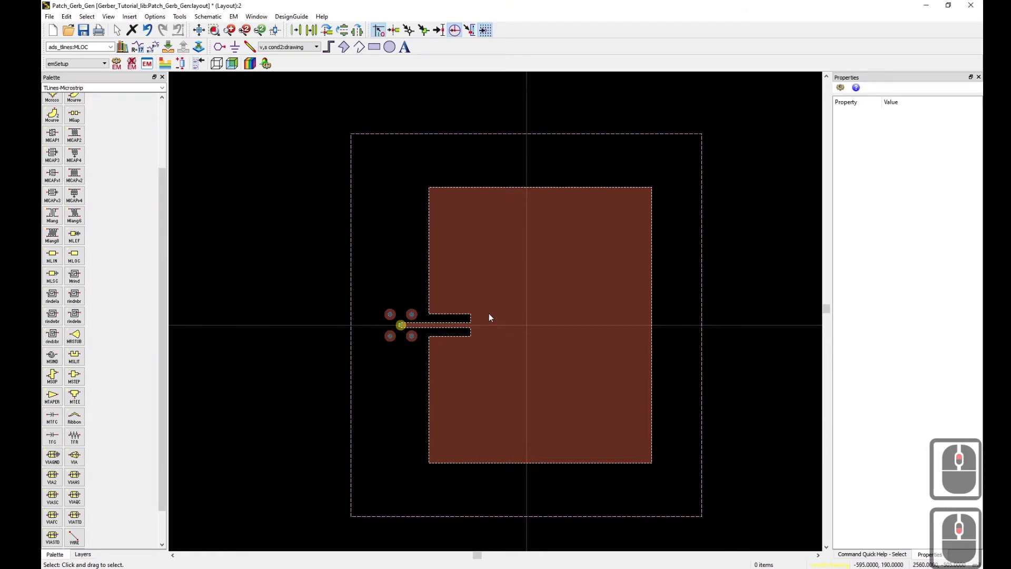
scroll(452, 310, up, 2)
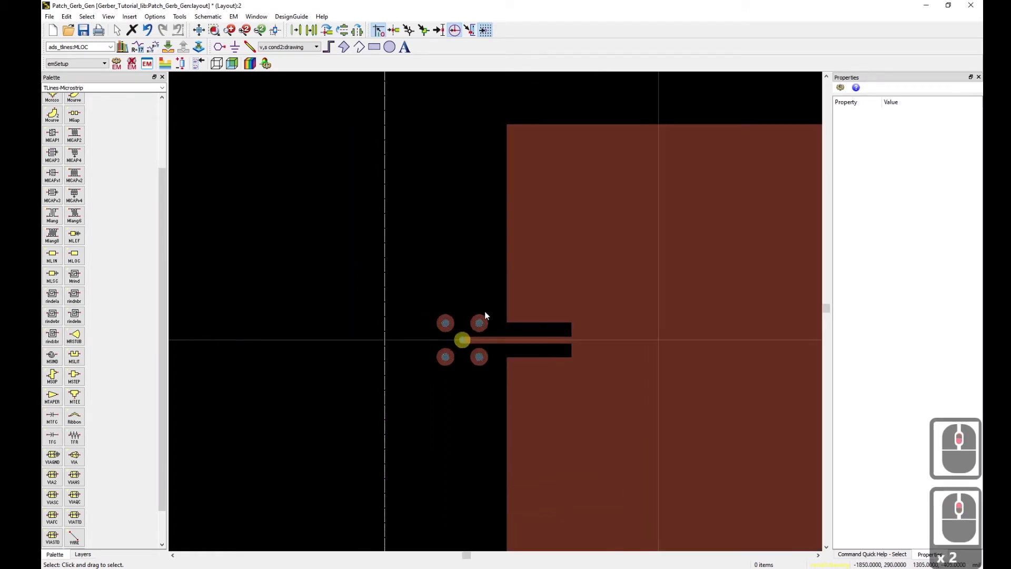
scroll(484, 314, down, 2)
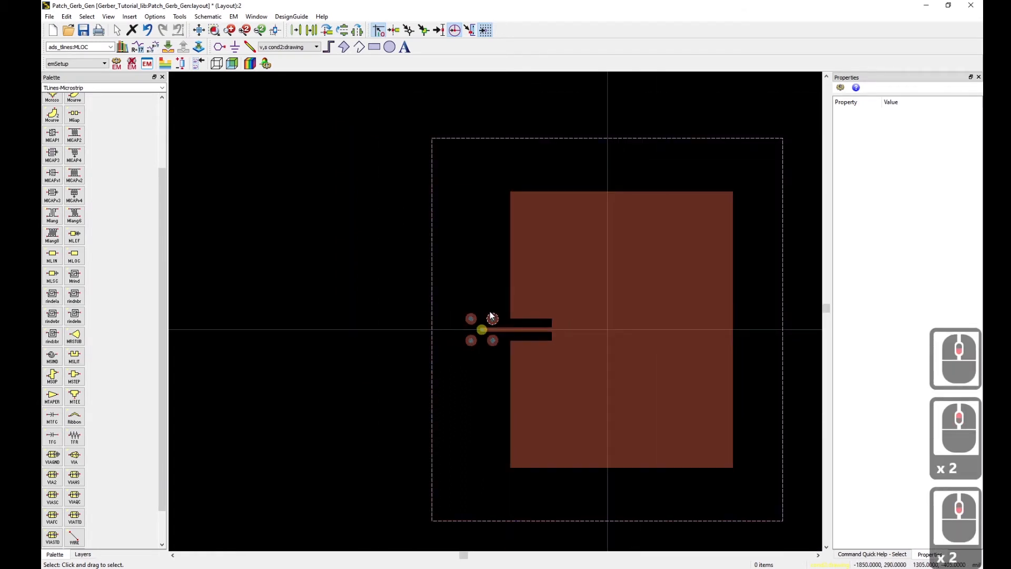
Look through the drawing layers and make bond:drawing the active one
click(285, 46)
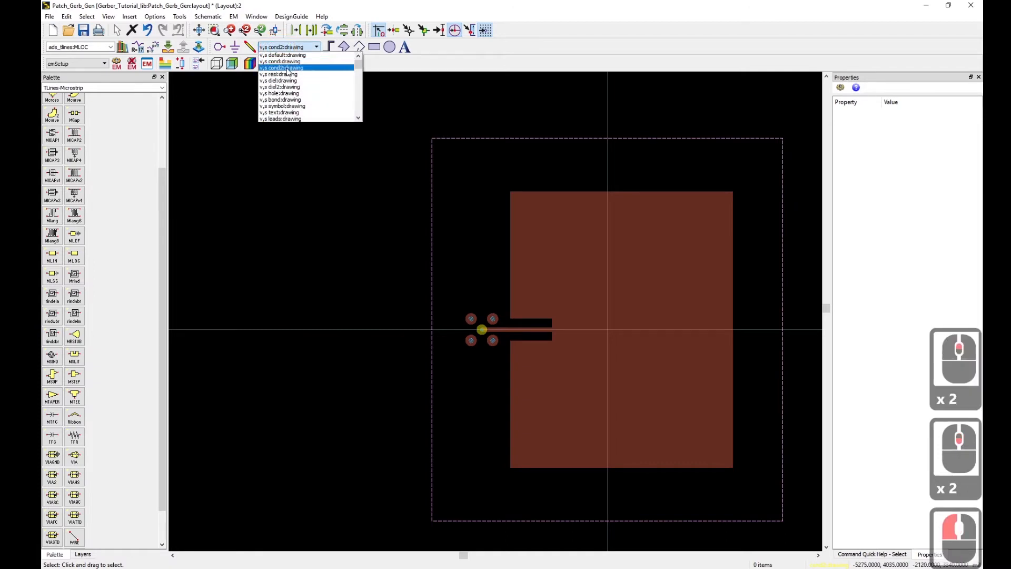
scroll(300, 97, down, 1)
scroll(299, 96, up, 1)
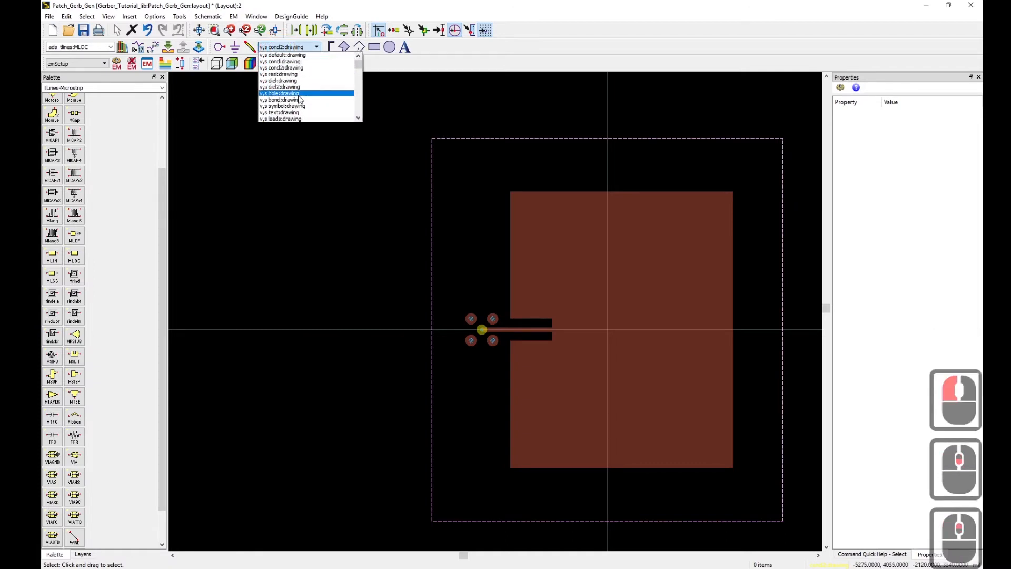
scroll(301, 99, up, 1)
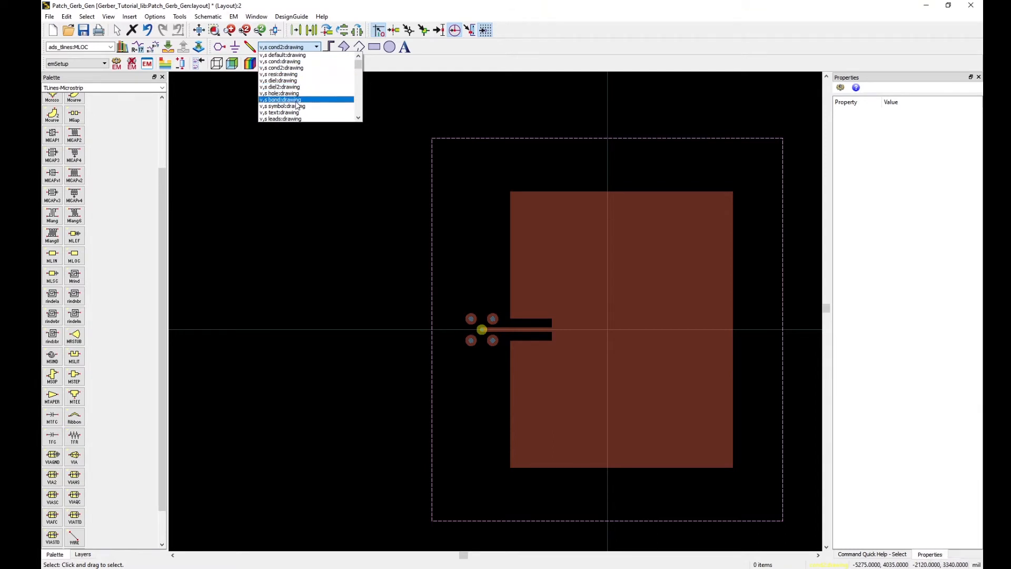
scroll(298, 108, down, 2)
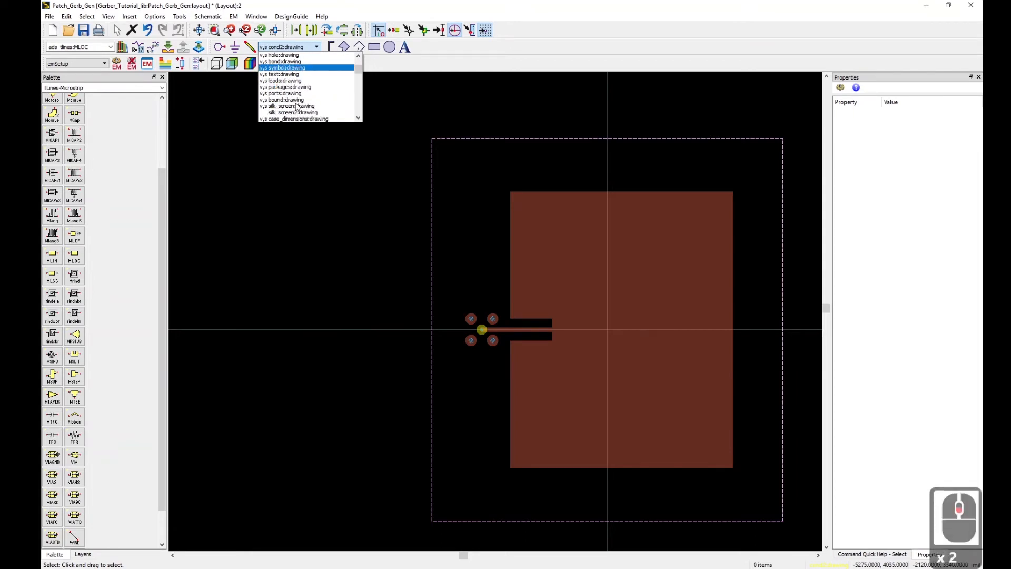
scroll(298, 106, up, 1)
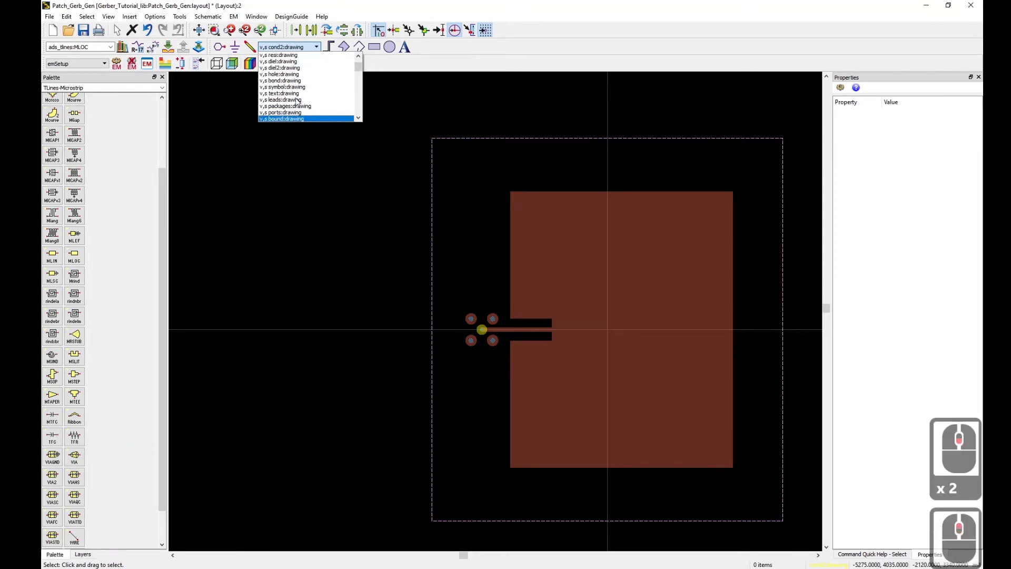
click(282, 82)
Draw a 3494 by 4330 mil rectangle on bond:drawing covering the whole patch, snapping its opposite corners to the patch's corners
click(373, 47)
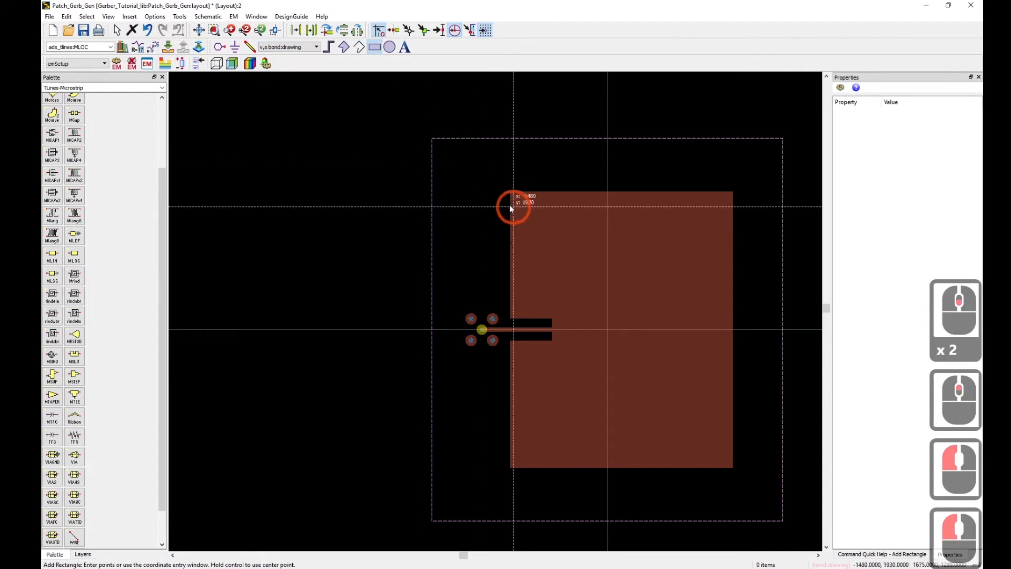
click(424, 30)
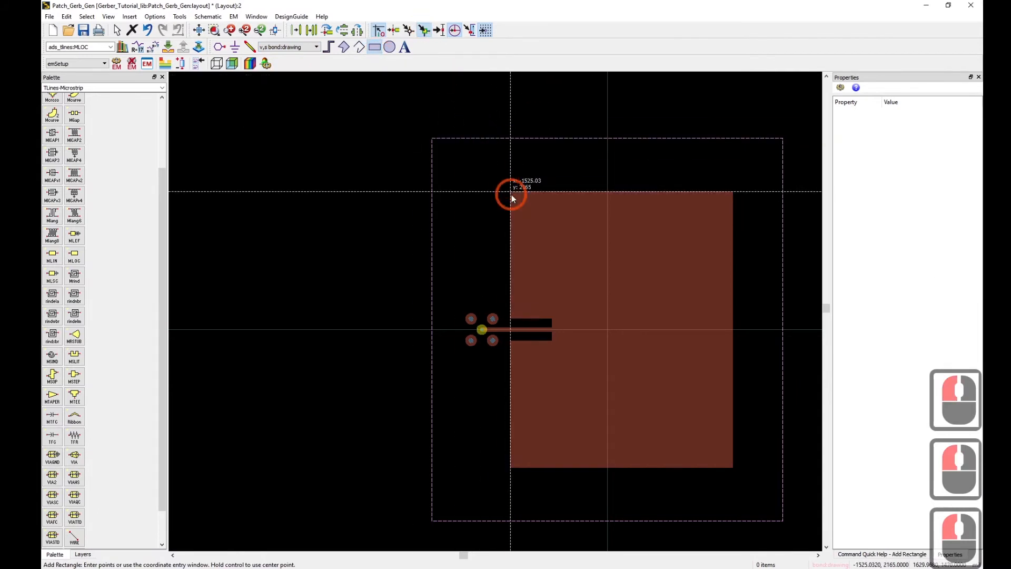
click(510, 194)
click(729, 466)
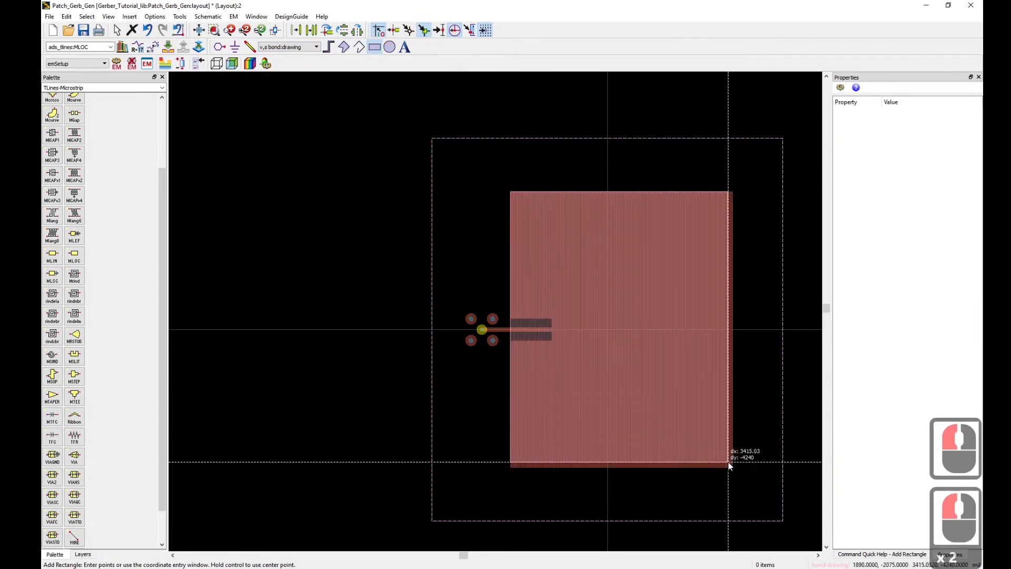
double_click(731, 467)
key(Escape)
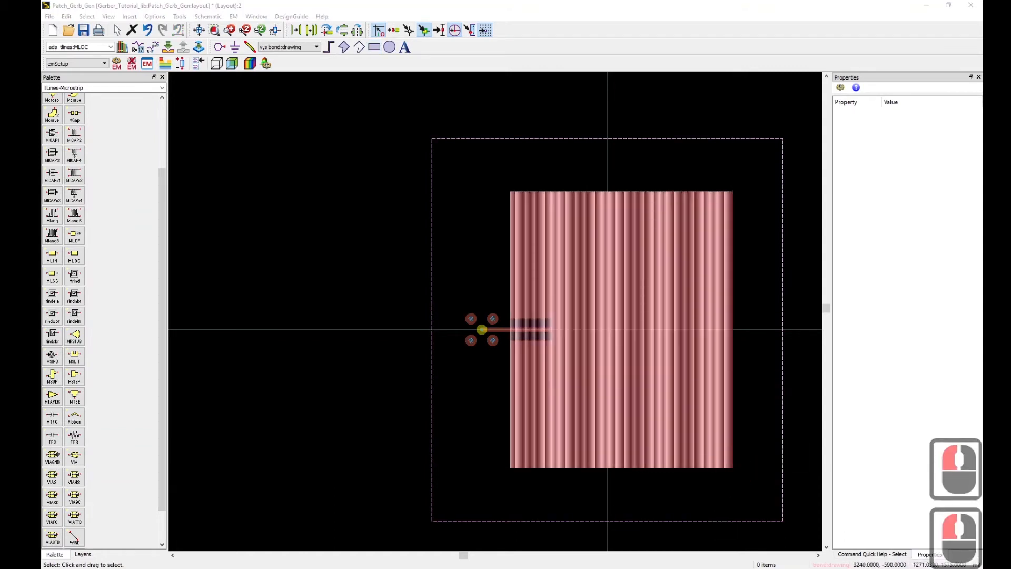
scroll(513, 337, up, 6)
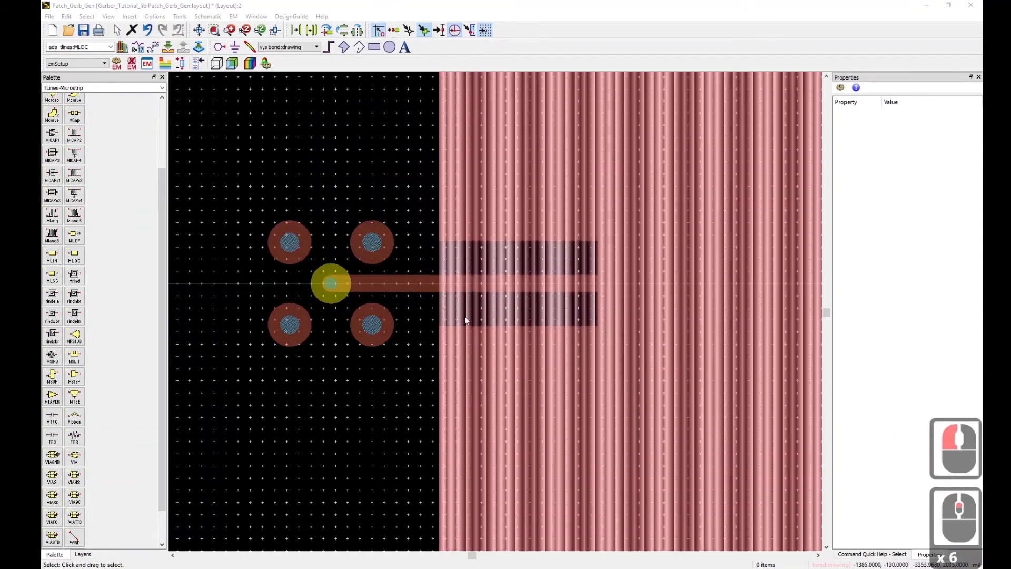
click(448, 318)
key(Delete)
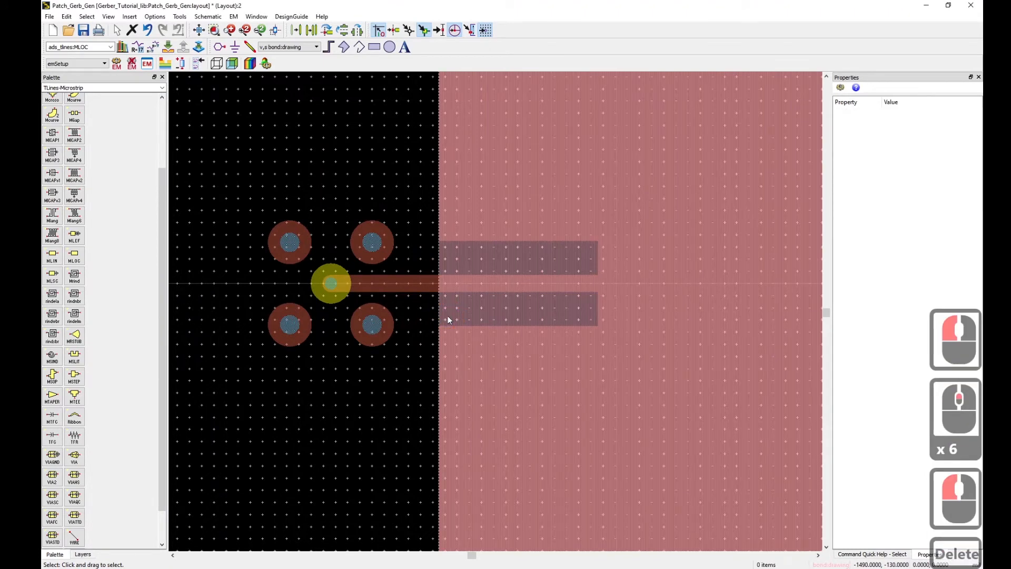
key(ctrl+z)
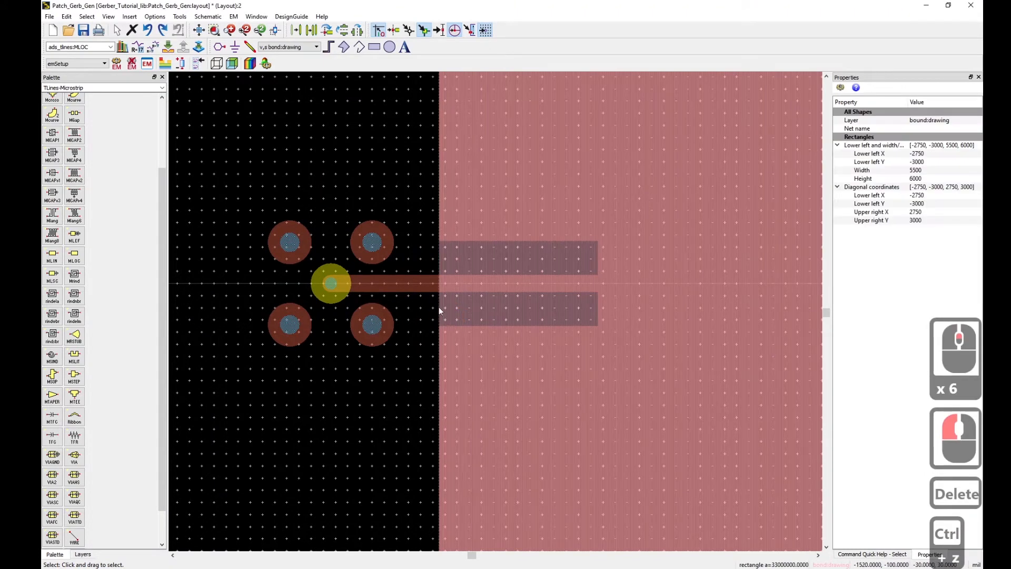
Undo the drawing of the bond:drawing rectangle that covers the patch
click(446, 308)
scroll(476, 322, down, 1)
scroll(475, 321, down, 11)
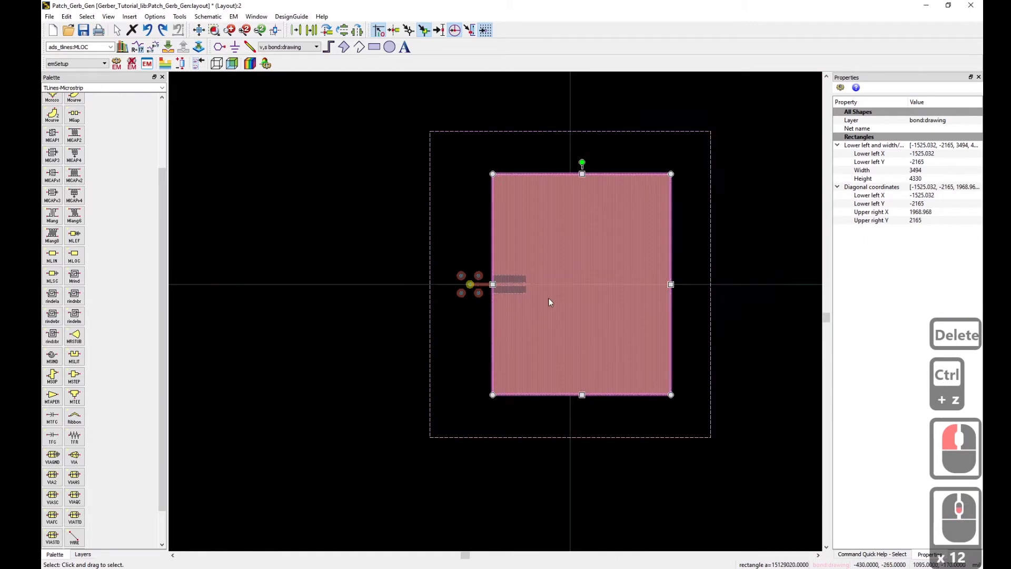
key(ctrl+z)
scroll(532, 292, up, 1)
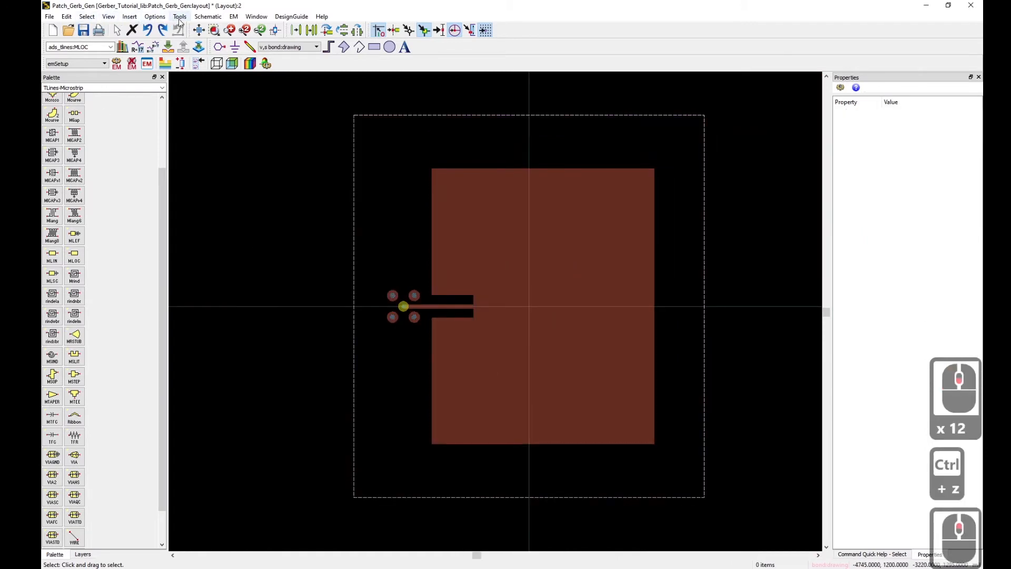
Add a new layer named RuboutTop to the layer definitions of Gerber_Tutorial_lib
click(155, 18)
mouse_move(179, 50)
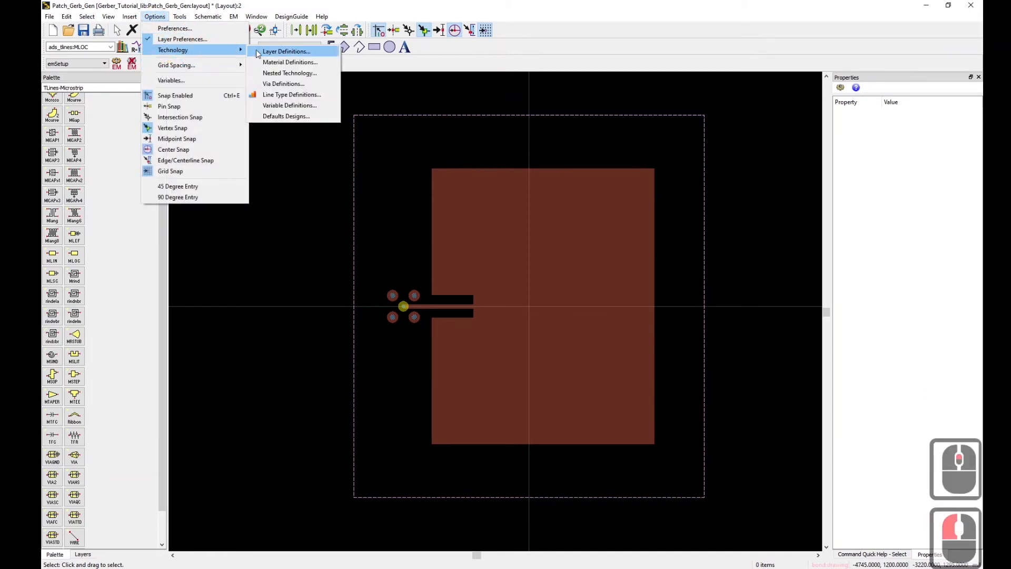
click(279, 50)
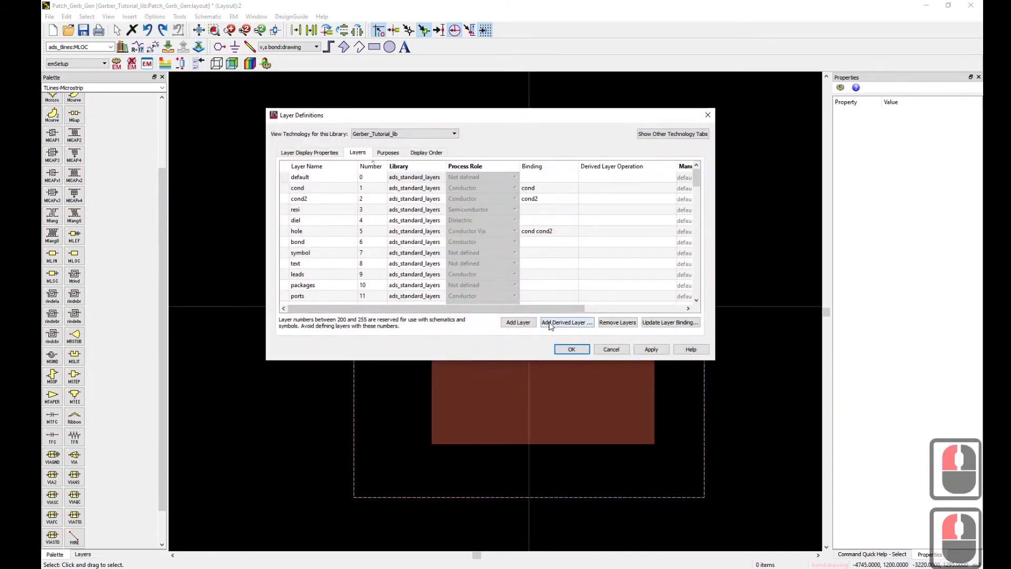
click(518, 323)
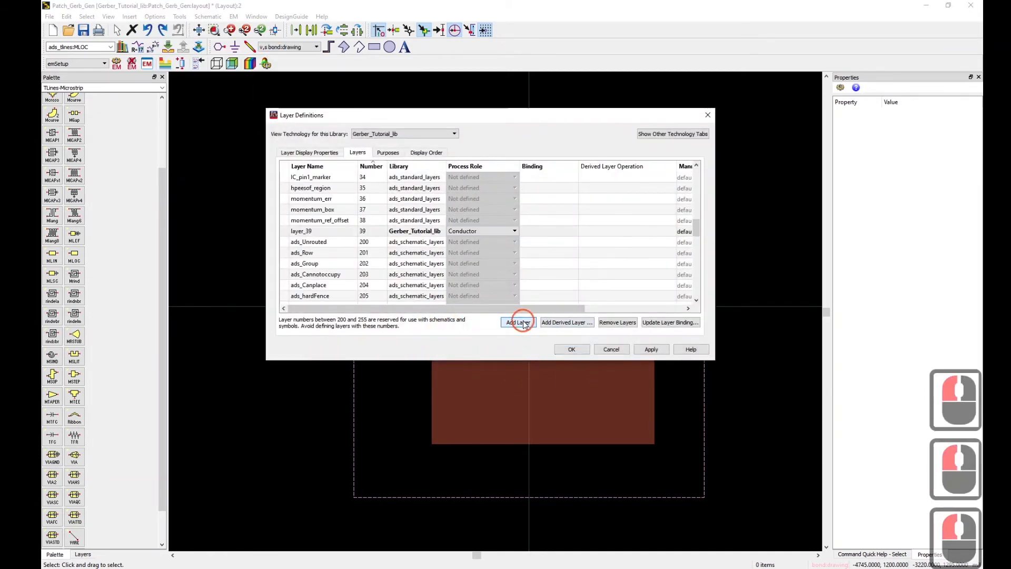
click(317, 230)
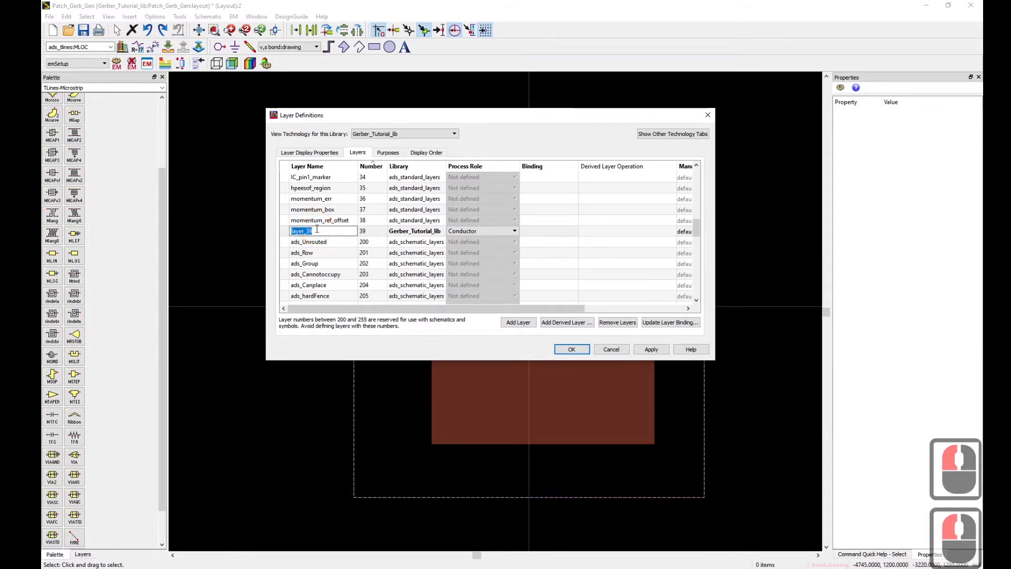
text(RuboutTop)
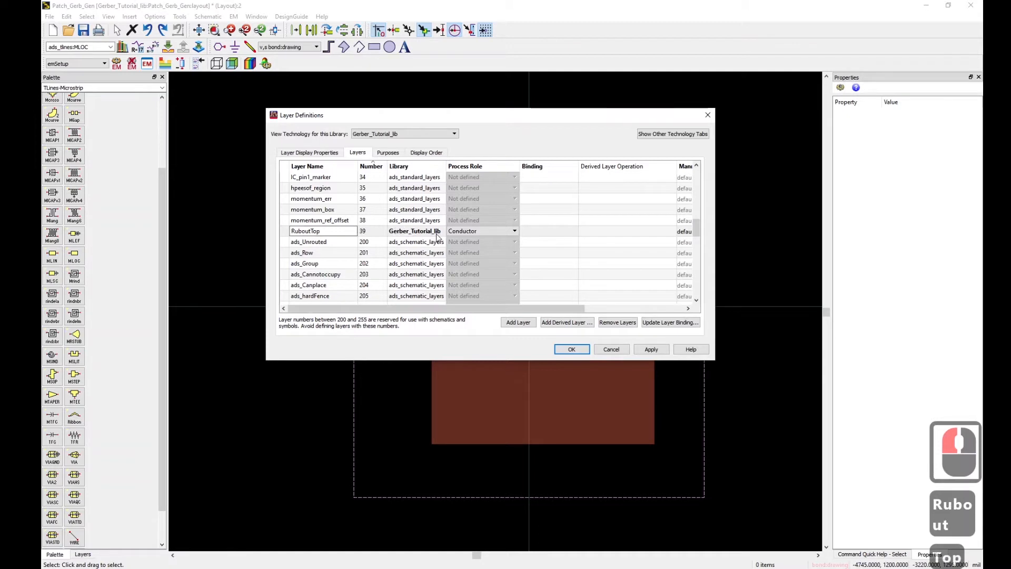
Set the RuboutTop layer's process role to Bounding Area and apply the layer definitions
click(471, 231)
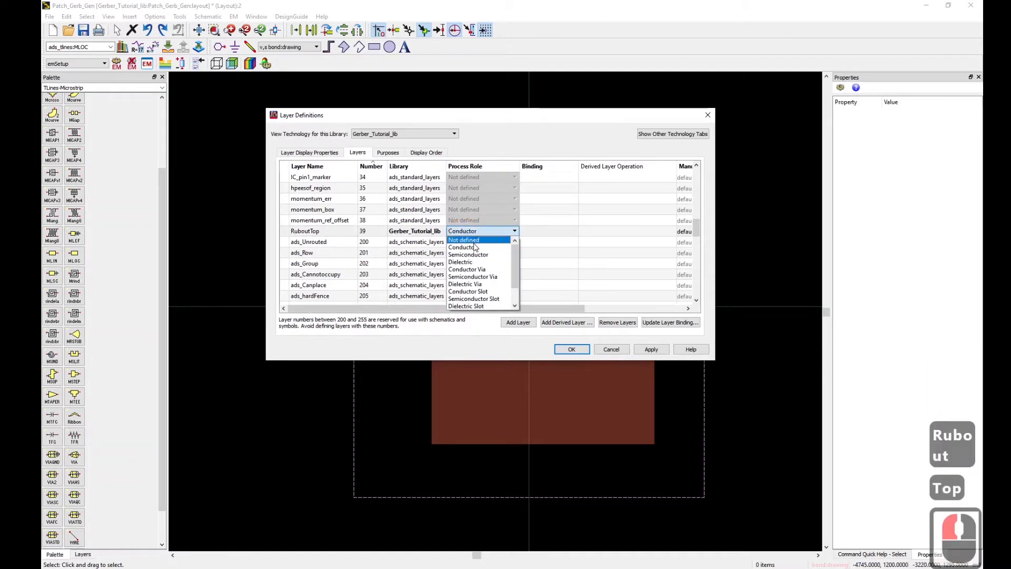
scroll(480, 264, down, 2)
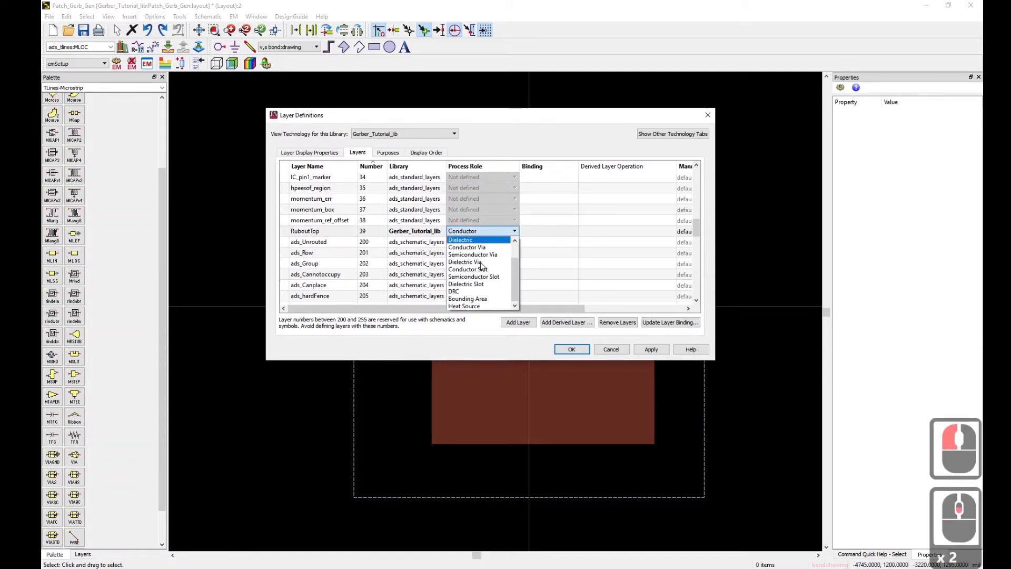
scroll(482, 267, down, 1)
scroll(482, 267, up, 1)
scroll(481, 285, down, 3)
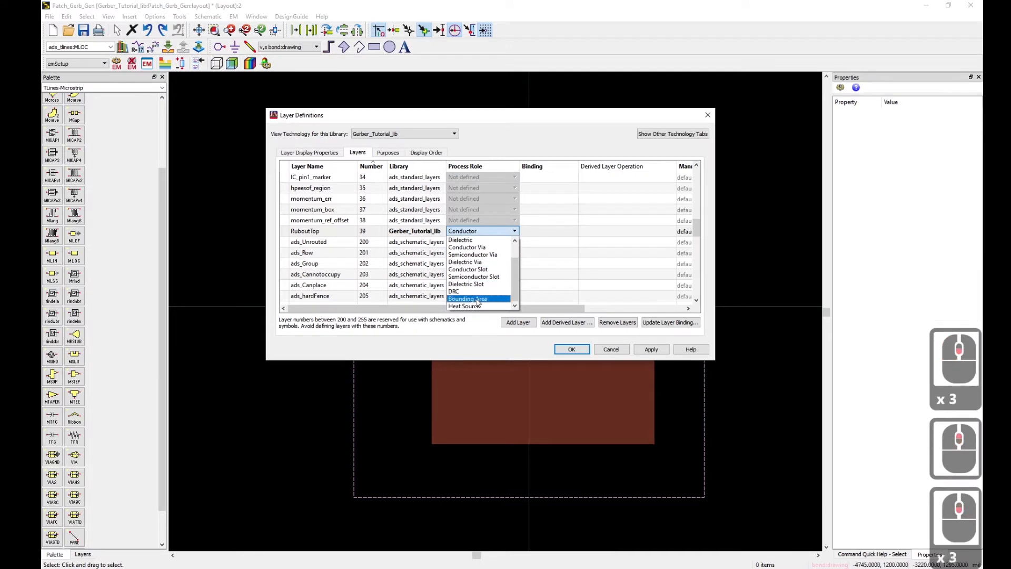
click(477, 299)
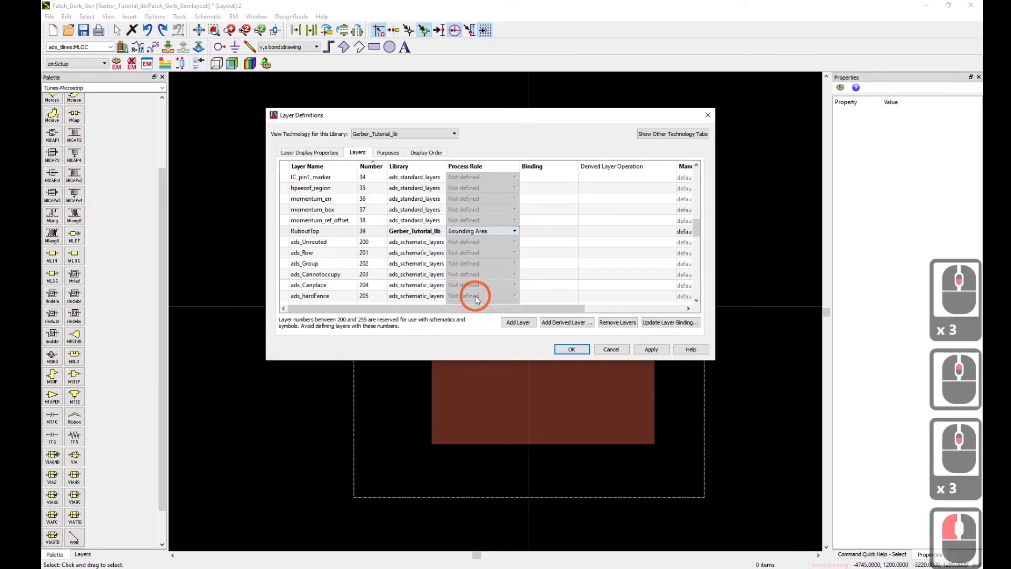
click(648, 349)
click(570, 349)
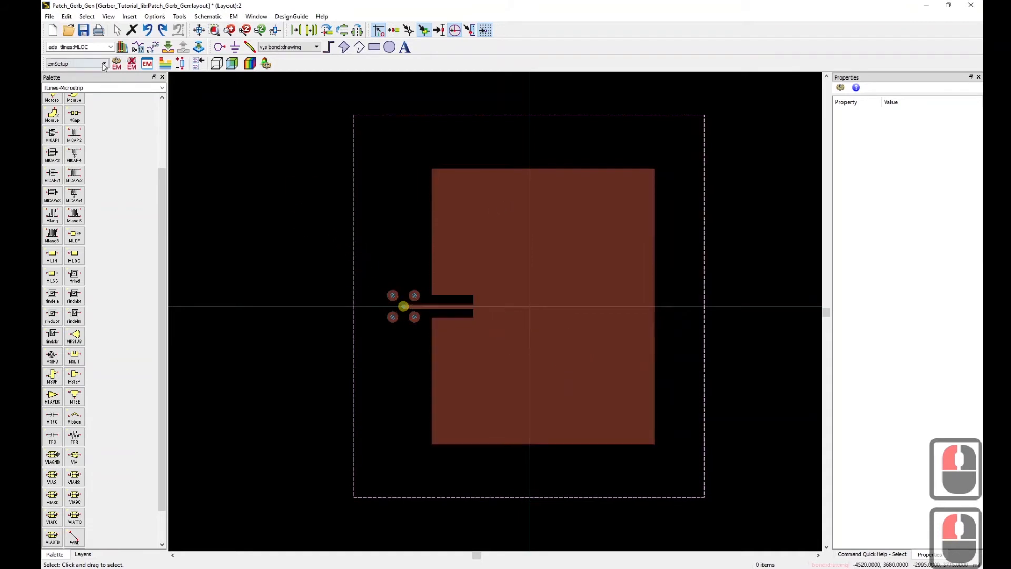
Make RuboutTop:drawing the active layer and set the layer's shape display to Outlined
click(289, 47)
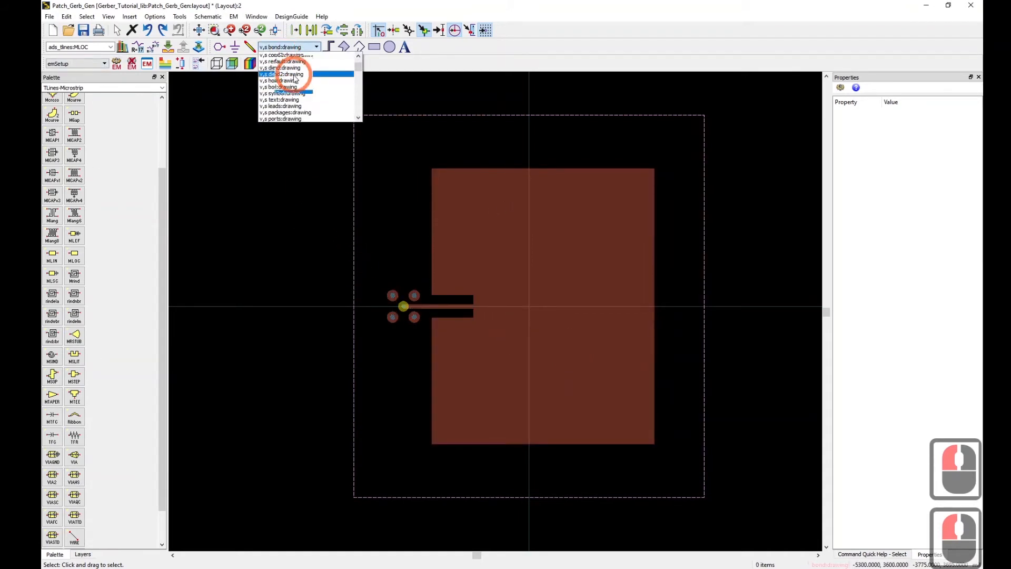
scroll(308, 62, up, 9)
click(308, 55)
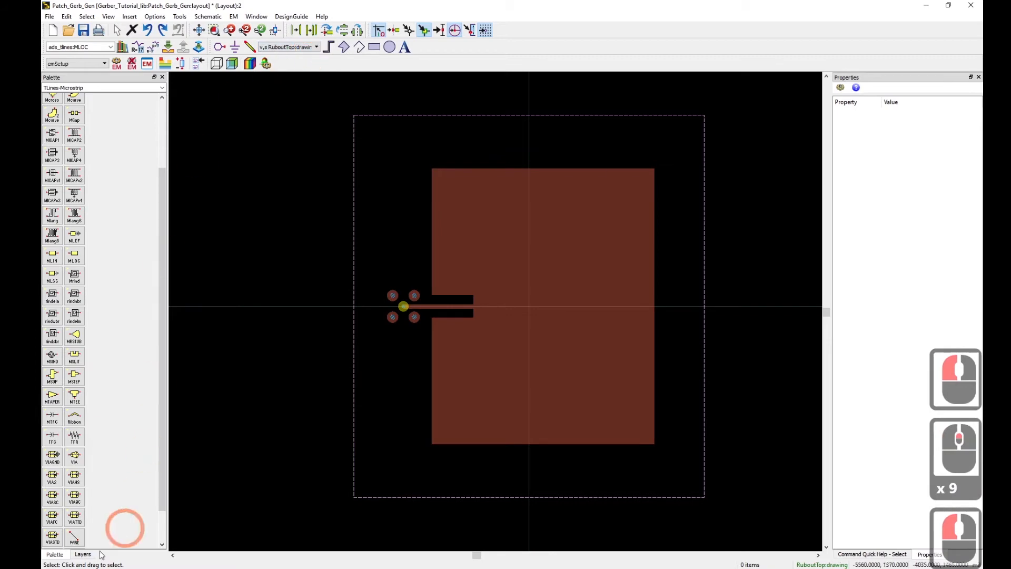
click(80, 554)
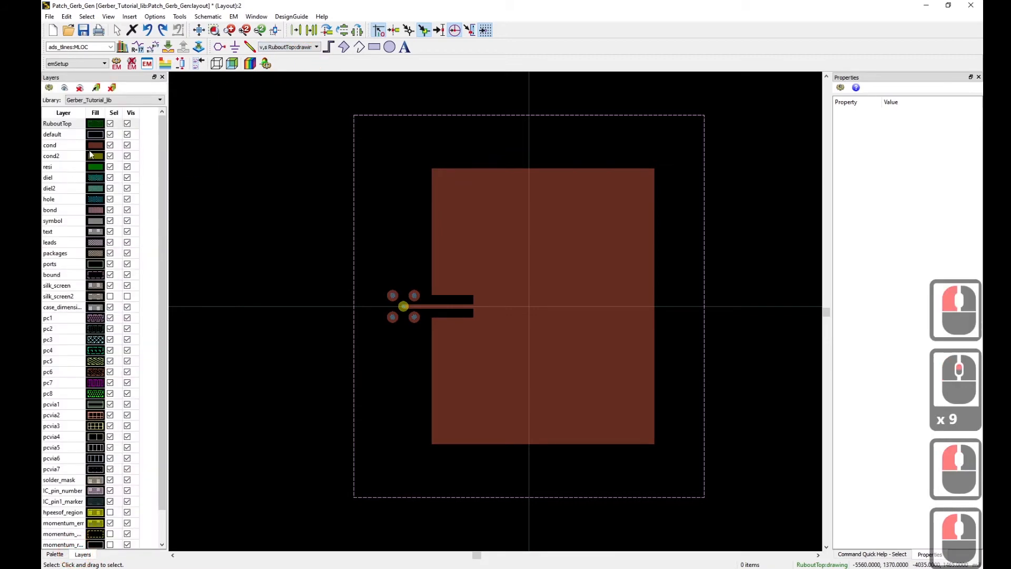
triple_click(97, 124)
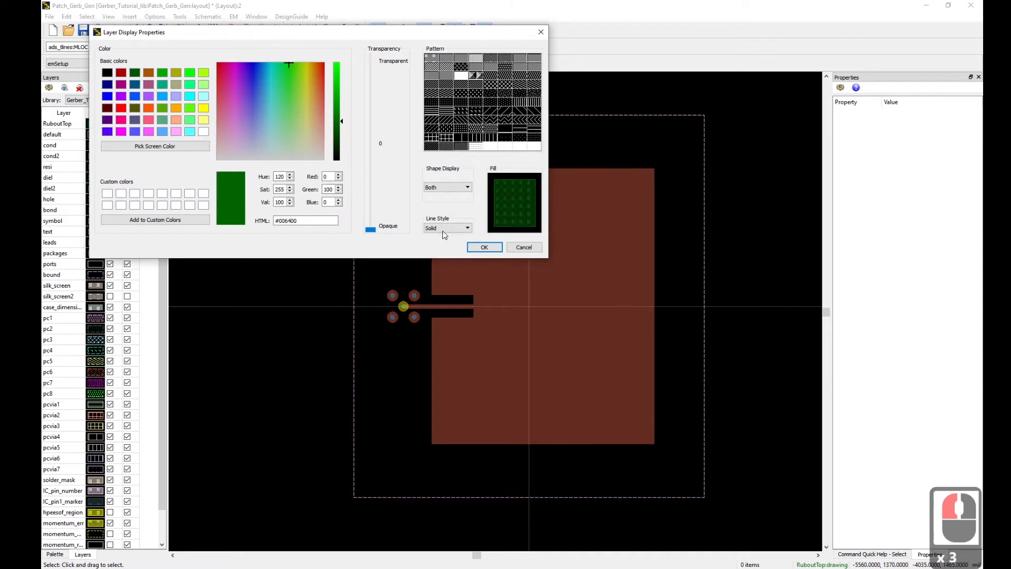
click(441, 190)
click(444, 198)
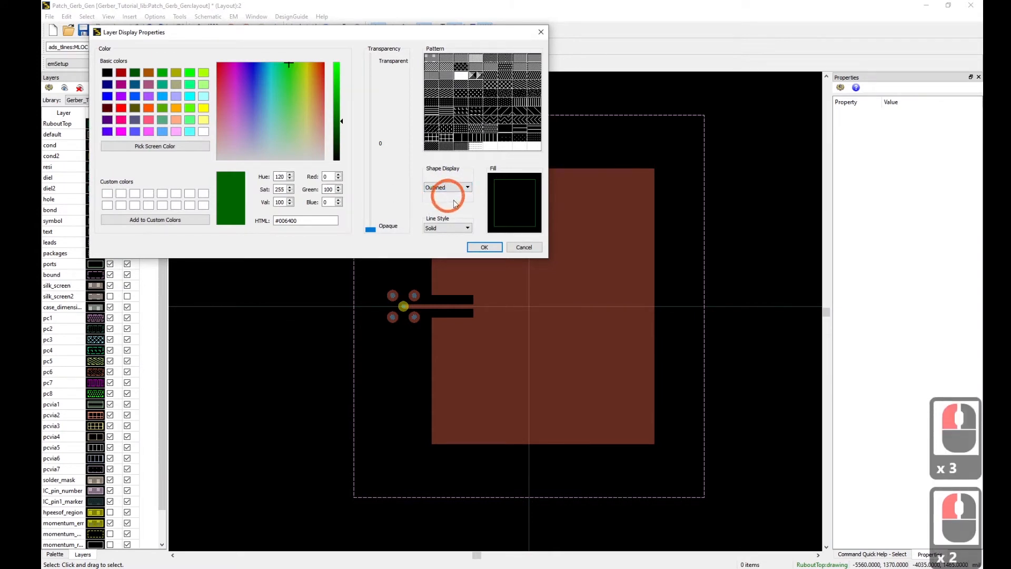
click(483, 247)
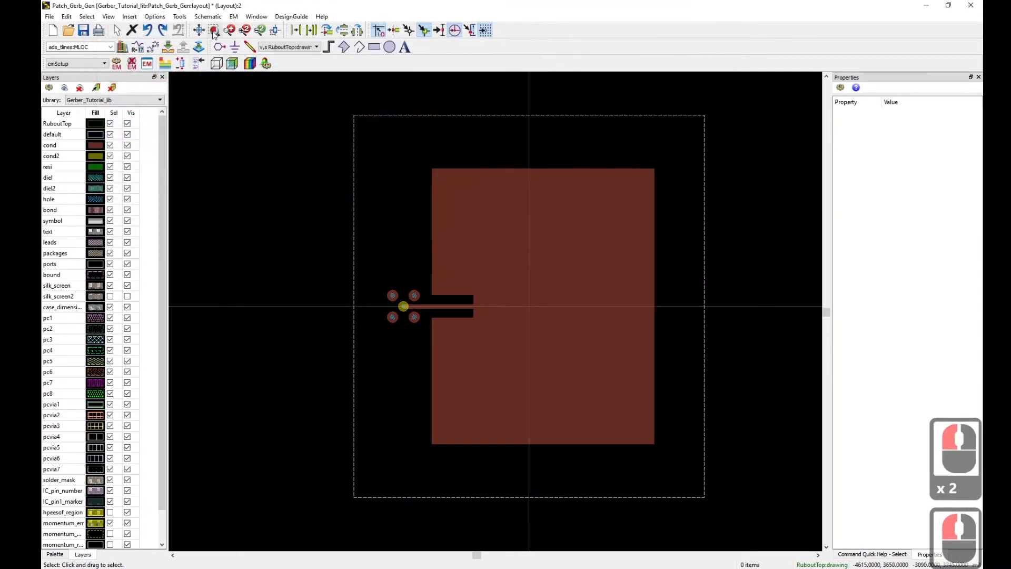
Draw a 3494 by 4330 mil rectangle on RuboutTop:drawing around the whole patch, snapping its opposite corners to the patch's corners
click(374, 48)
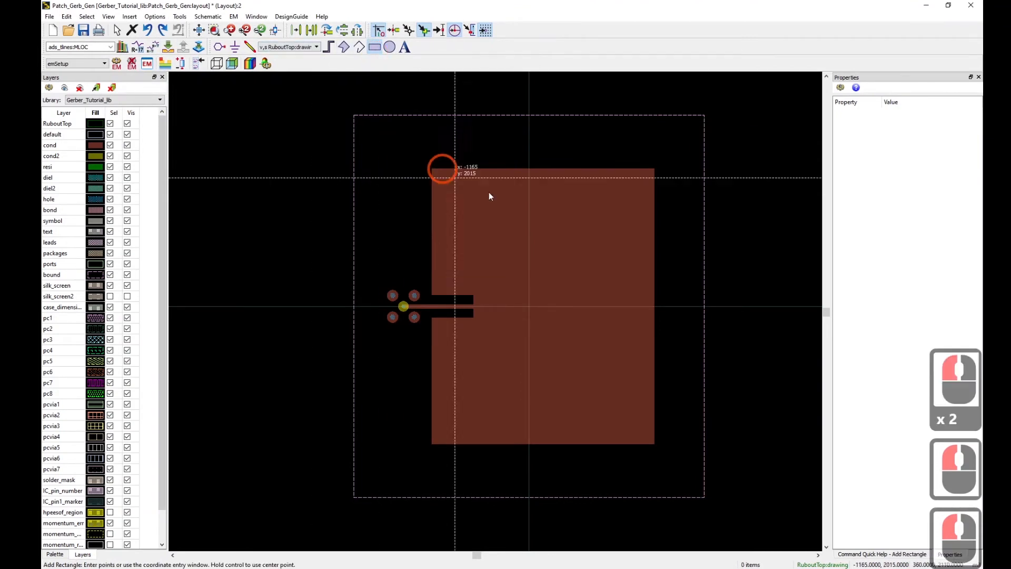
click(653, 169)
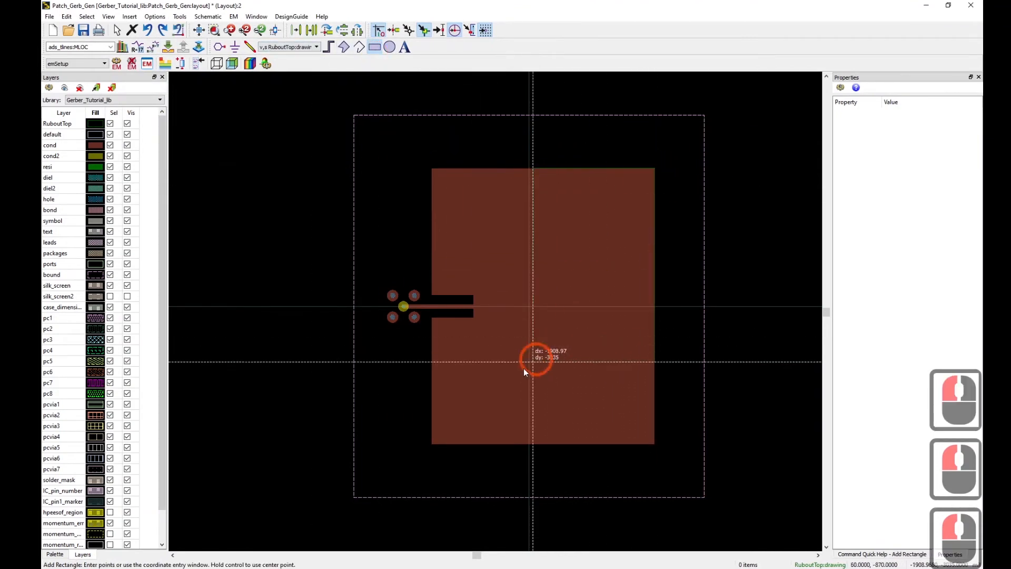
click(433, 445)
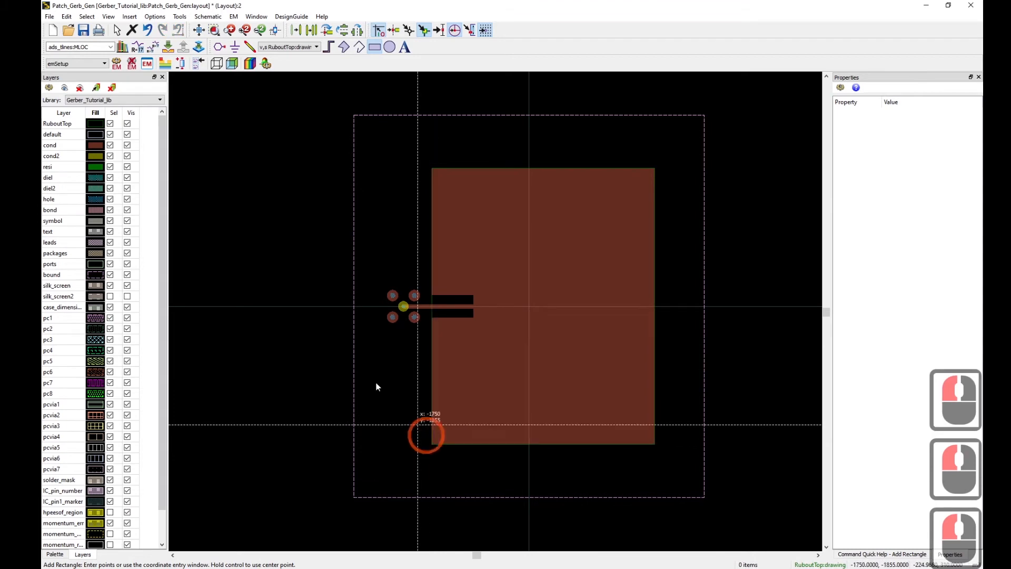
scroll(447, 296, up, 5)
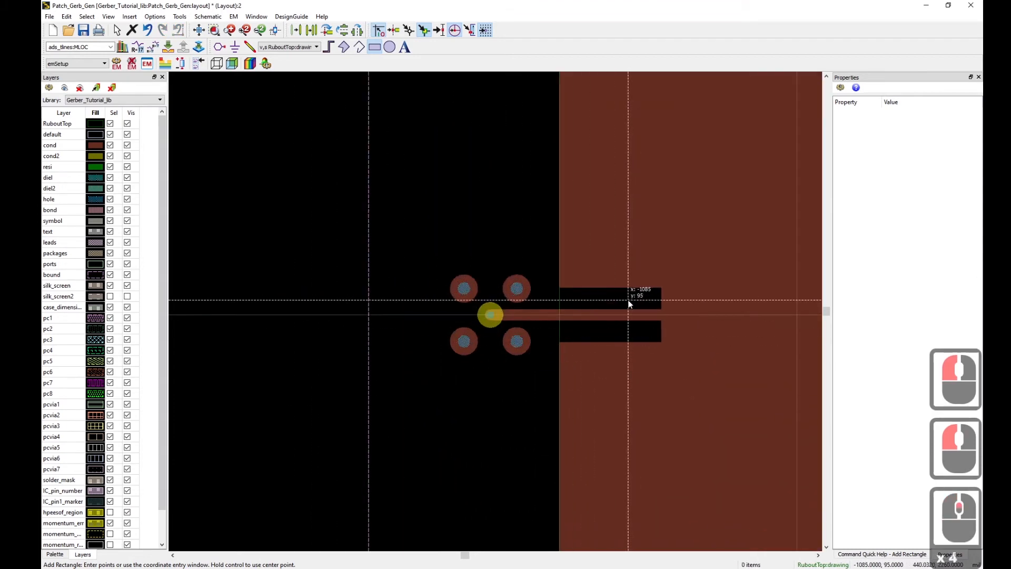
key(Escape)
Select the RuboutTop rectangle around the patch and set its width to 3800 mil and its height to 4500 mil
click(586, 298)
scroll(500, 315, down, 7)
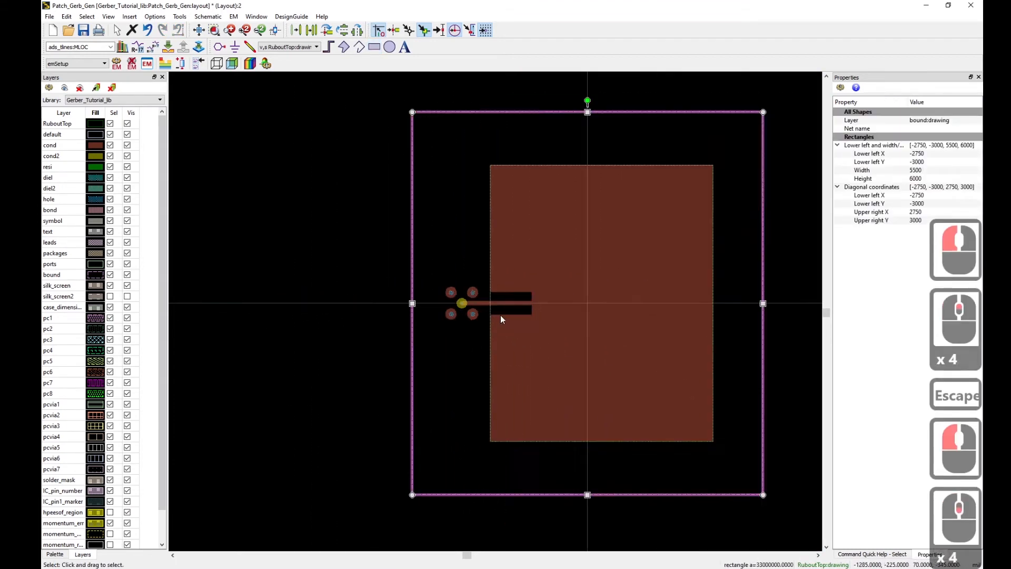
click(483, 299)
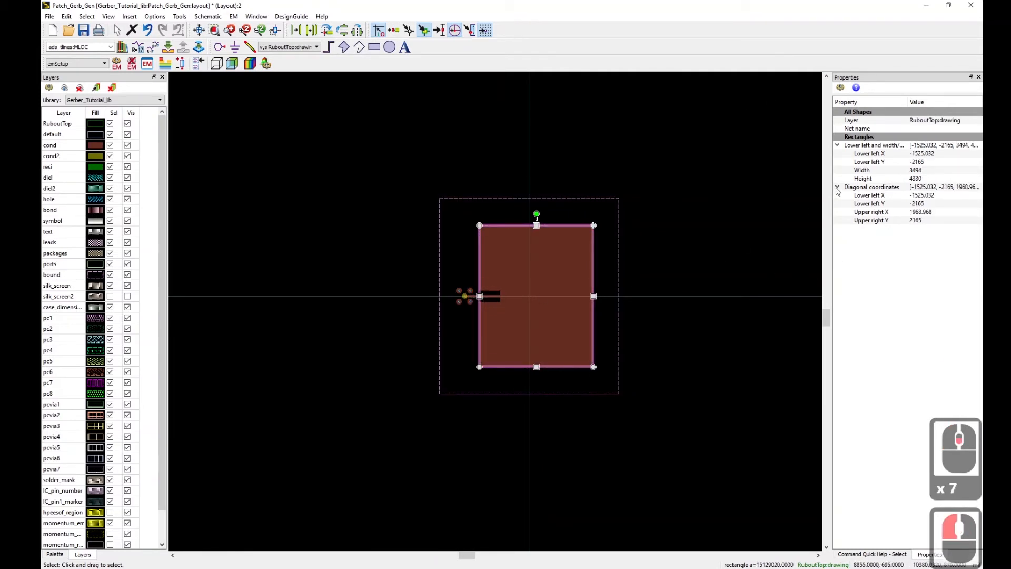
scroll(497, 248, up, 3)
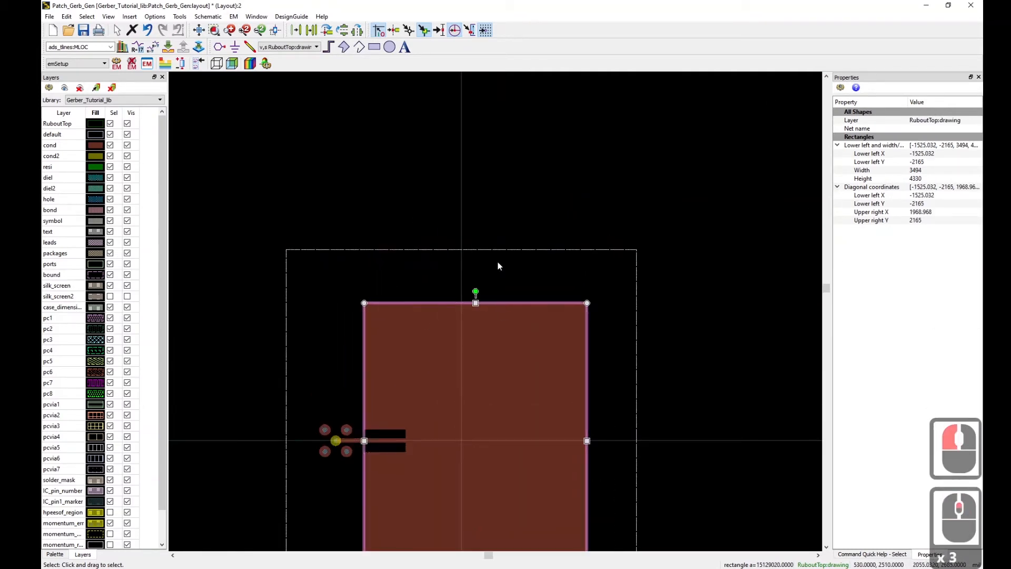
scroll(471, 248, down, 2)
scroll(485, 365, up, 1)
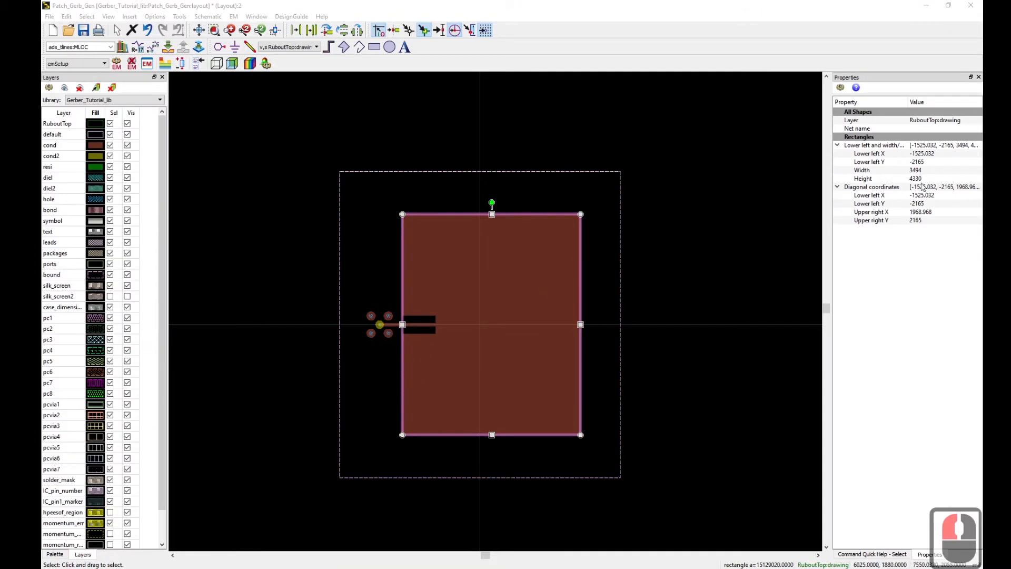
double_click(936, 169)
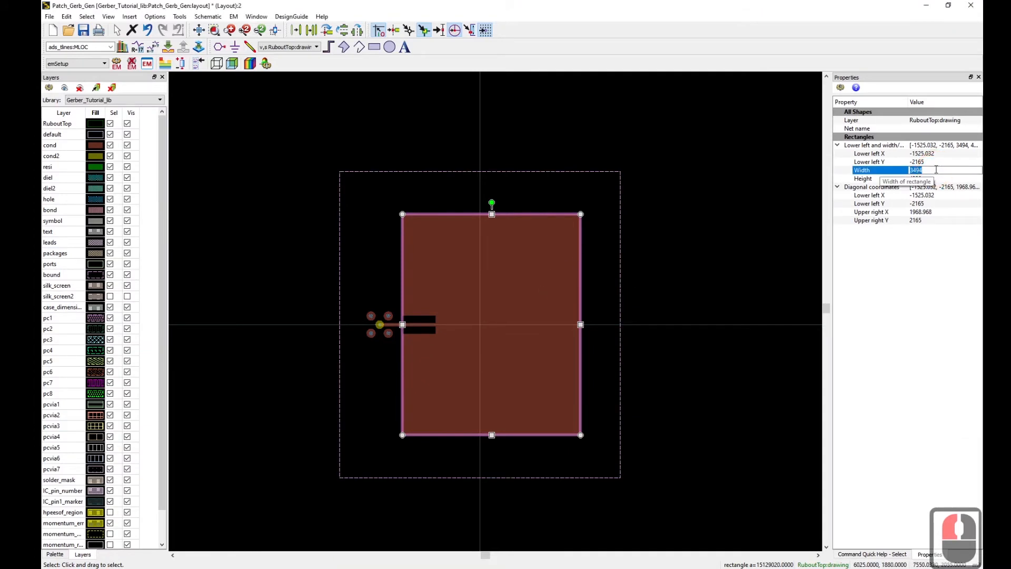
text(3800)
key(Return)
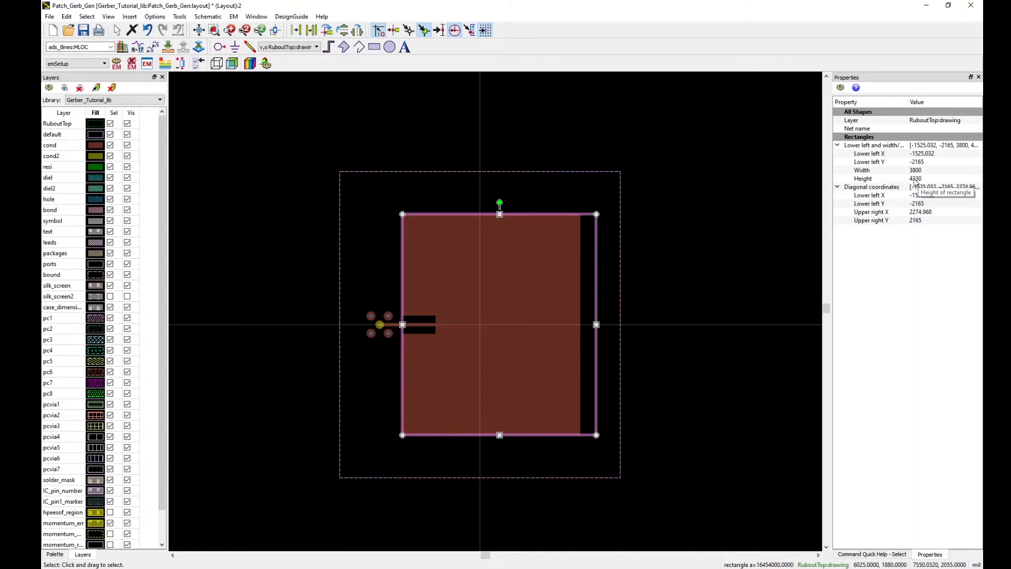
click(915, 179)
text(4500)
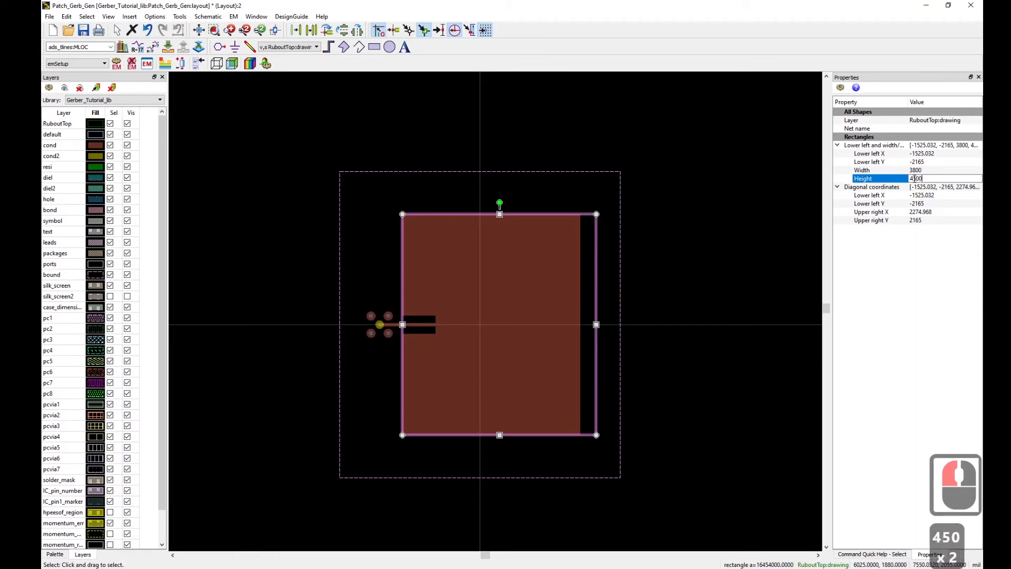
key(Return)
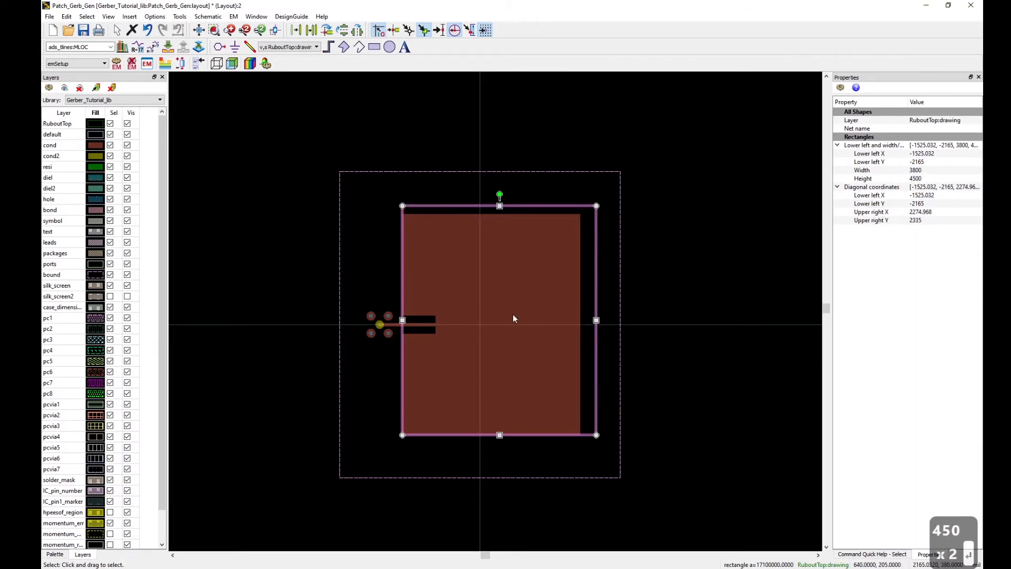
Set the RuboutTop rectangle around the patch to 3900 mil wide and 4600 mil high
key(m)
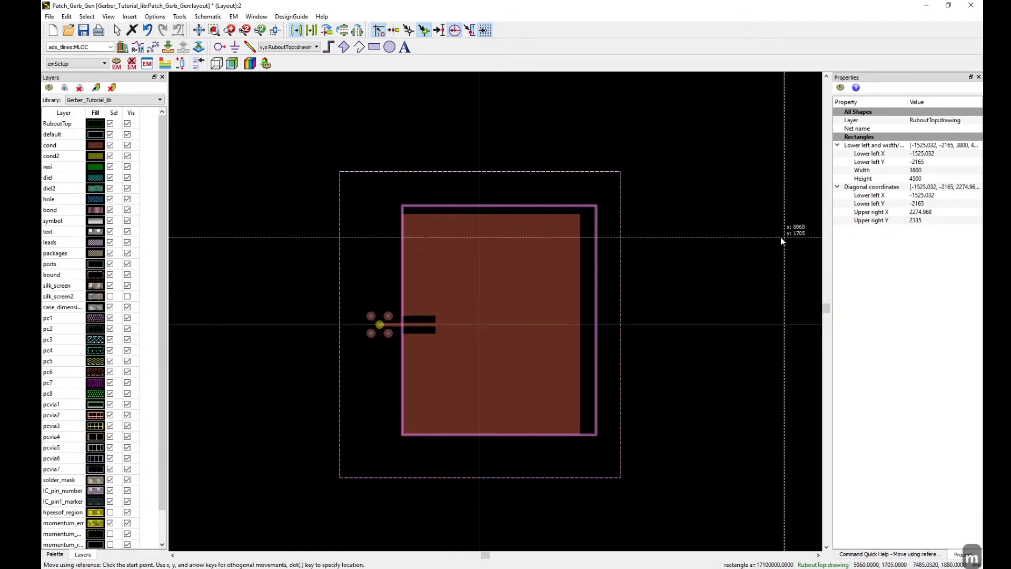
key(Escape)
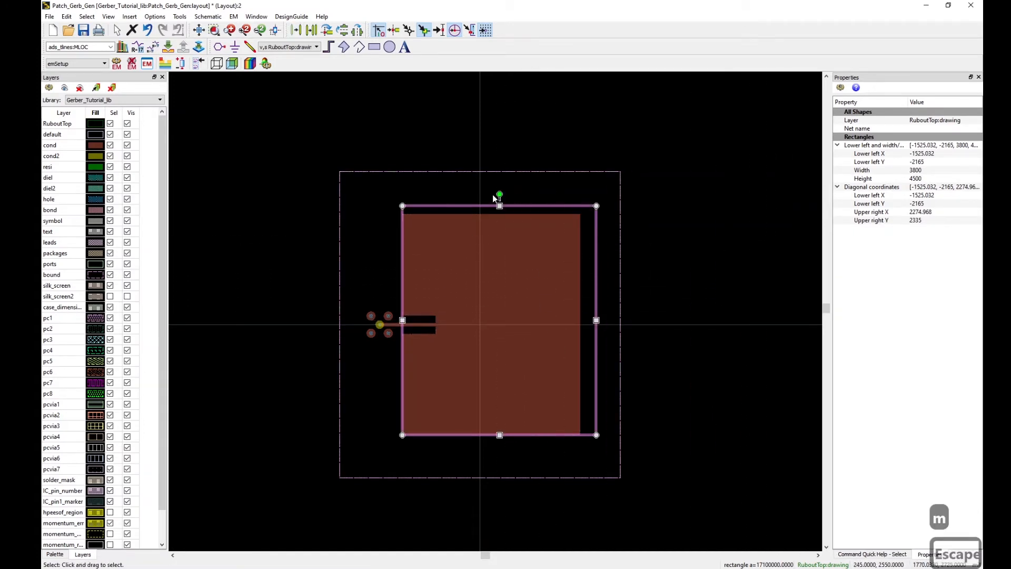
click(918, 170)
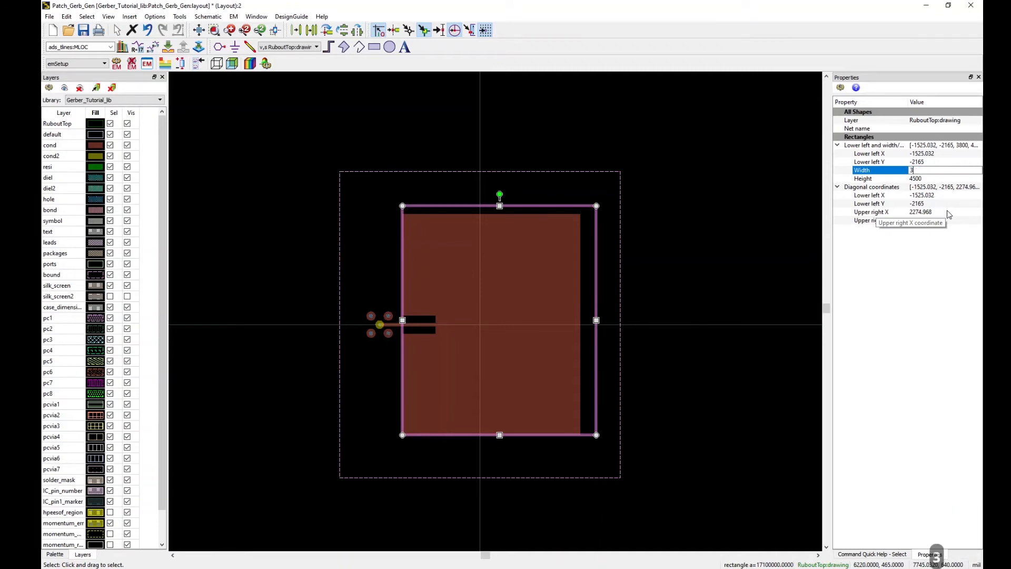
text(3900)
key(Return)
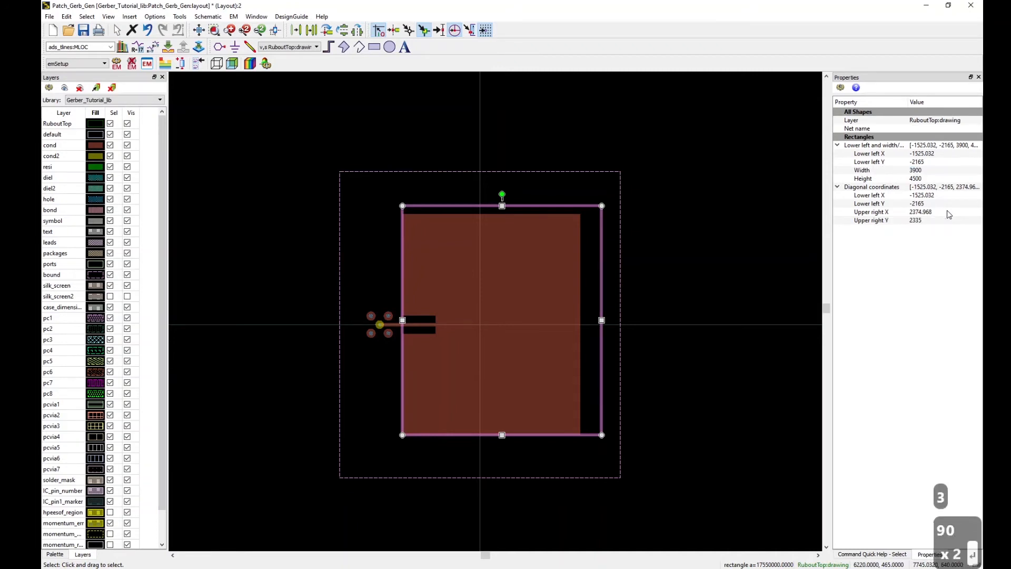
click(927, 179)
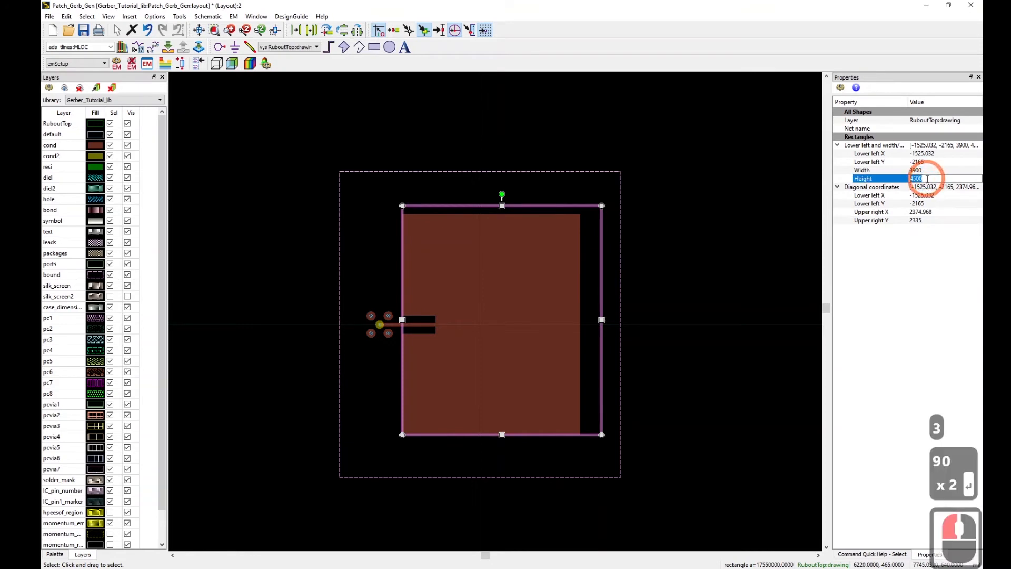
text(4600)
key(Return)
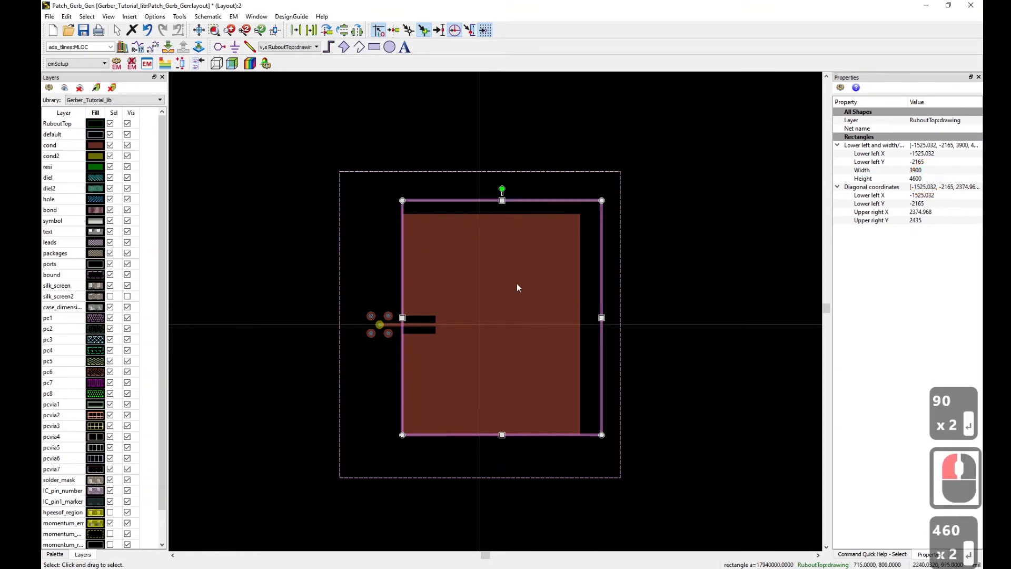
Move the RuboutTop rectangle by its centre point onto the layout origin
key(m)
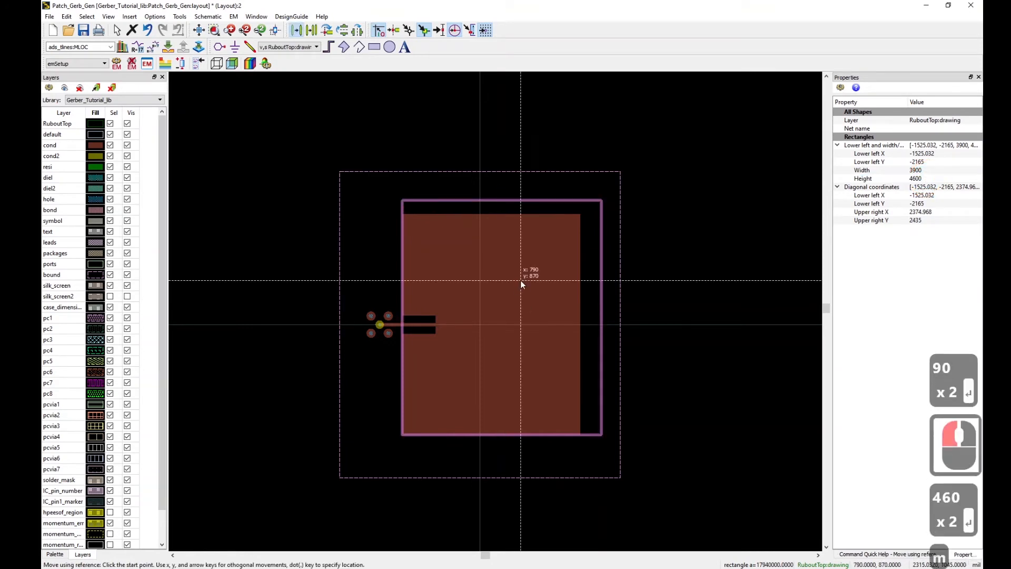
click(502, 319)
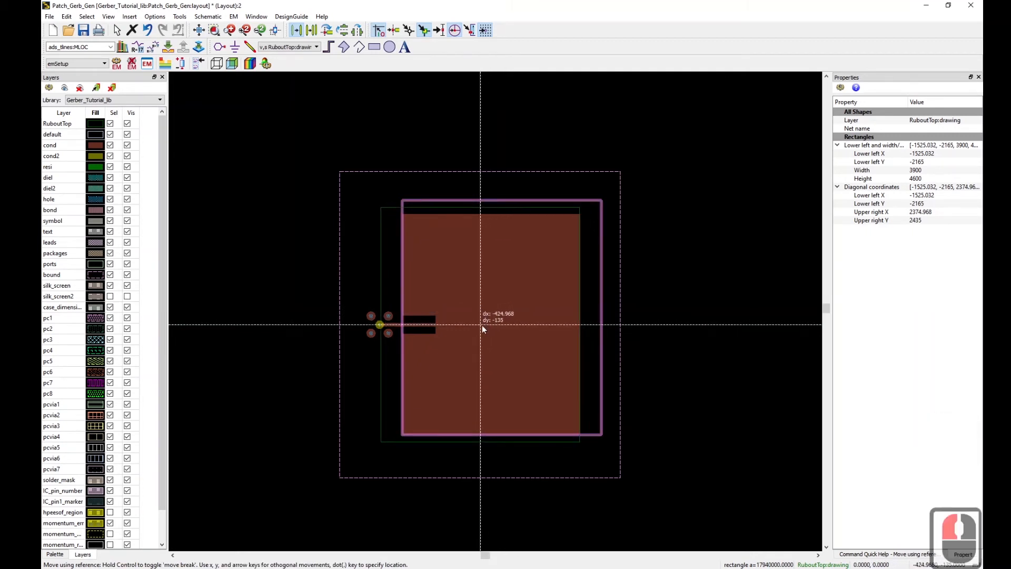
click(482, 324)
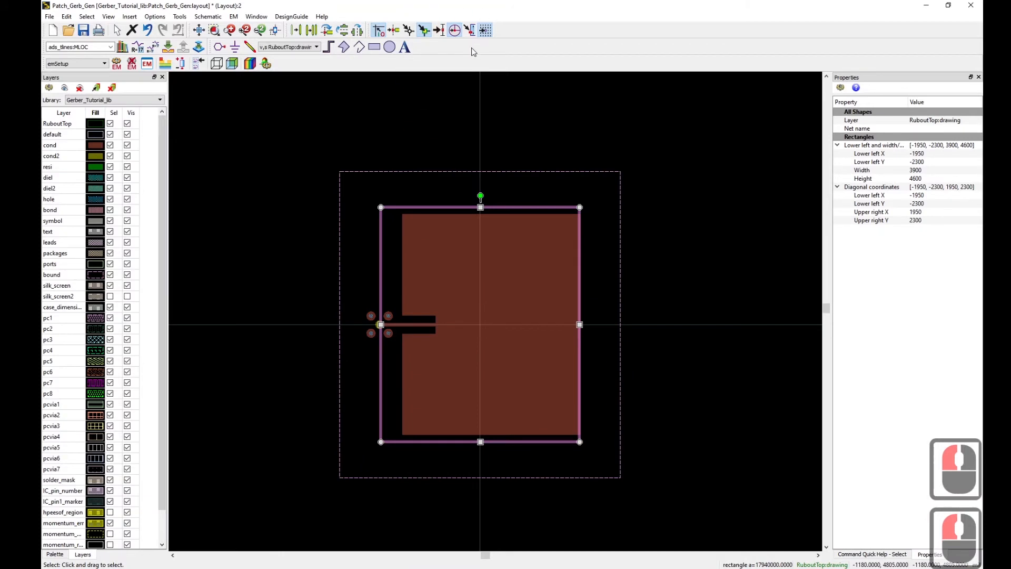
key(m)
click(480, 326)
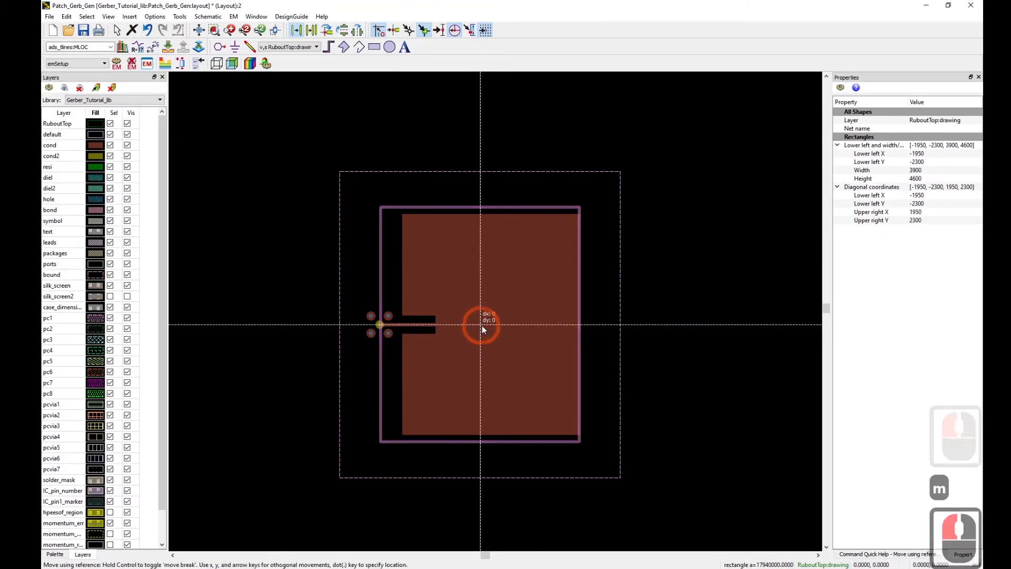
key(Escape)
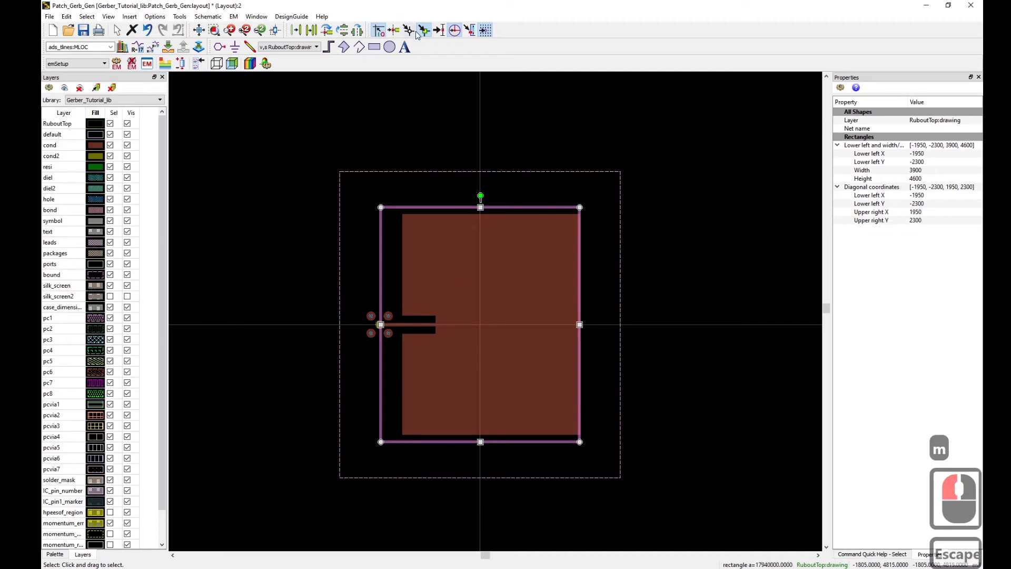
Draw a 3494 by 4330 mil helper rectangle on resi:drawing, snapping its opposite corners to the patch's corners
click(291, 47)
click(289, 82)
click(379, 48)
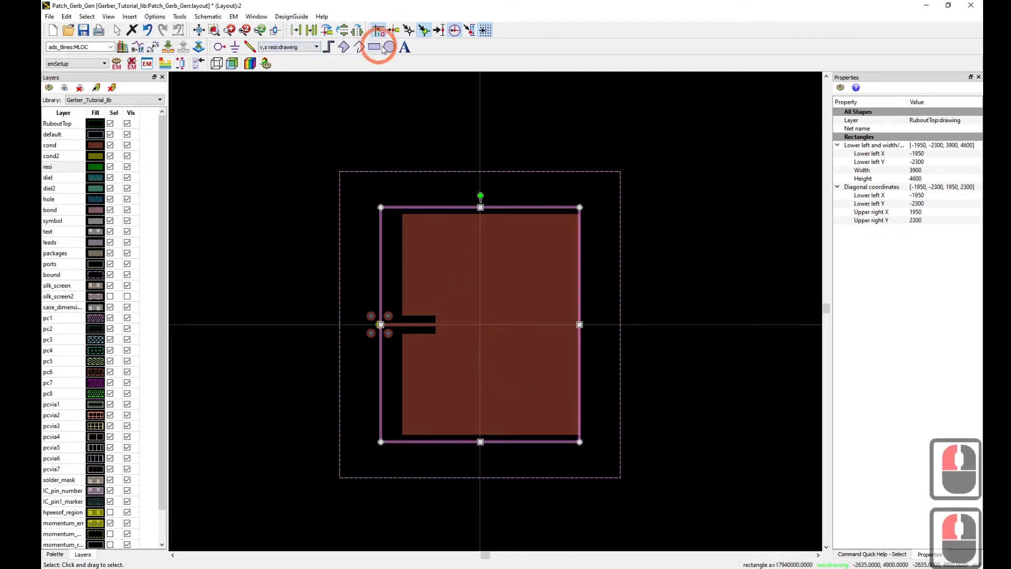
click(402, 215)
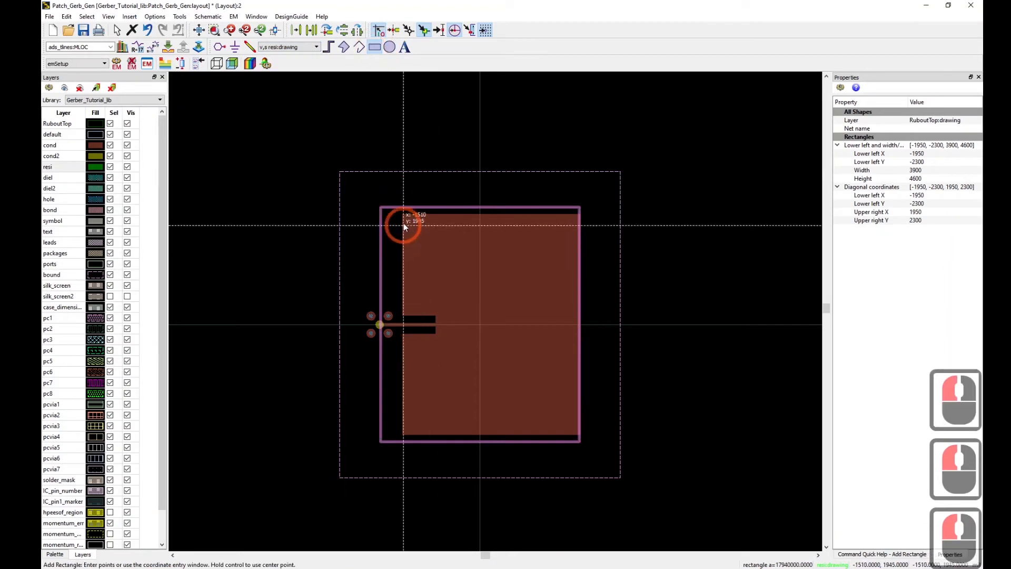
click(578, 431)
key(Escape)
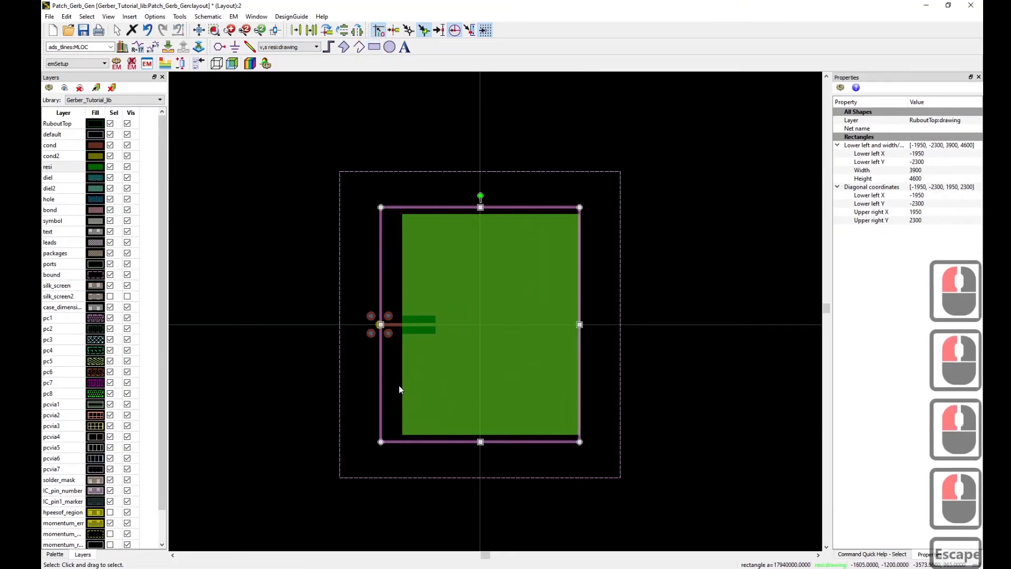
Turn off grid snapping and move the RuboutTop rectangle by its centre onto the centre of the resi helper rectangle
scroll(473, 336, up, 2)
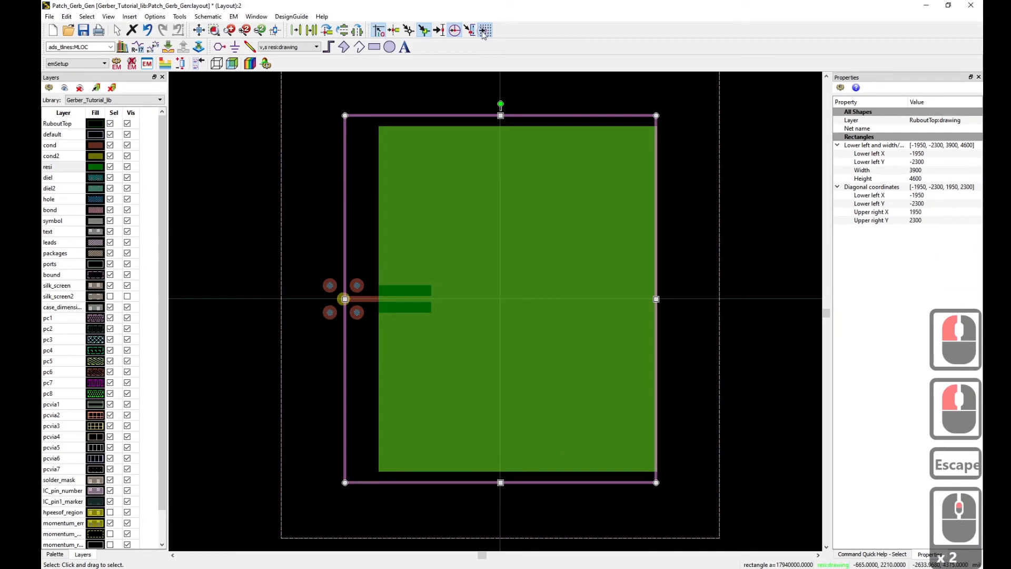
click(485, 253)
click(469, 225)
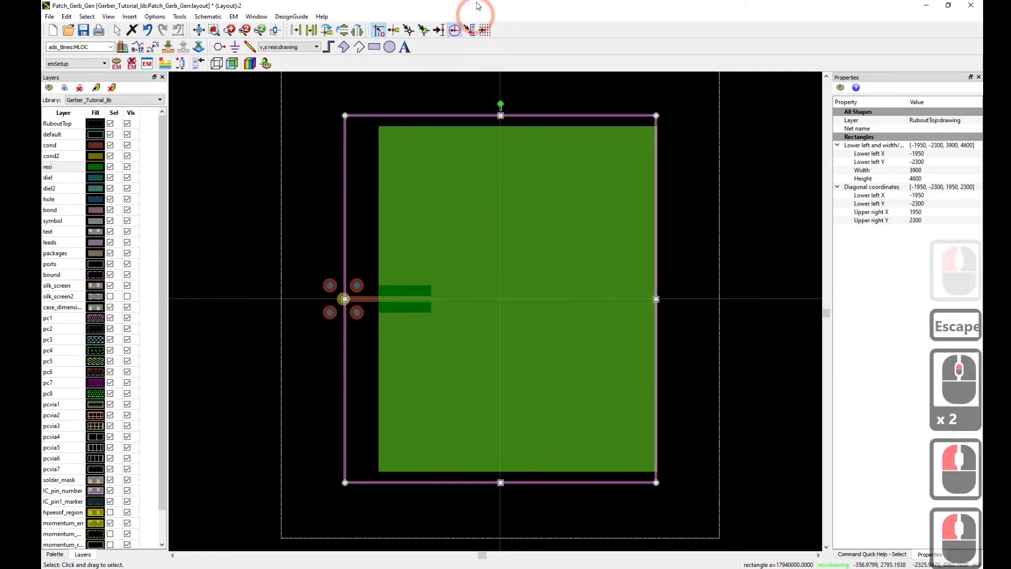
key(m)
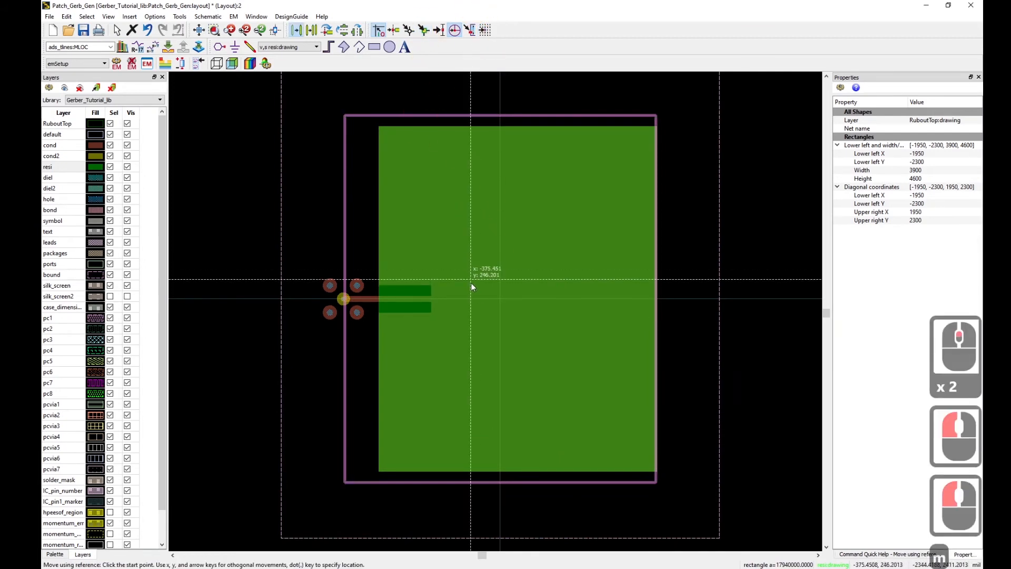
click(504, 298)
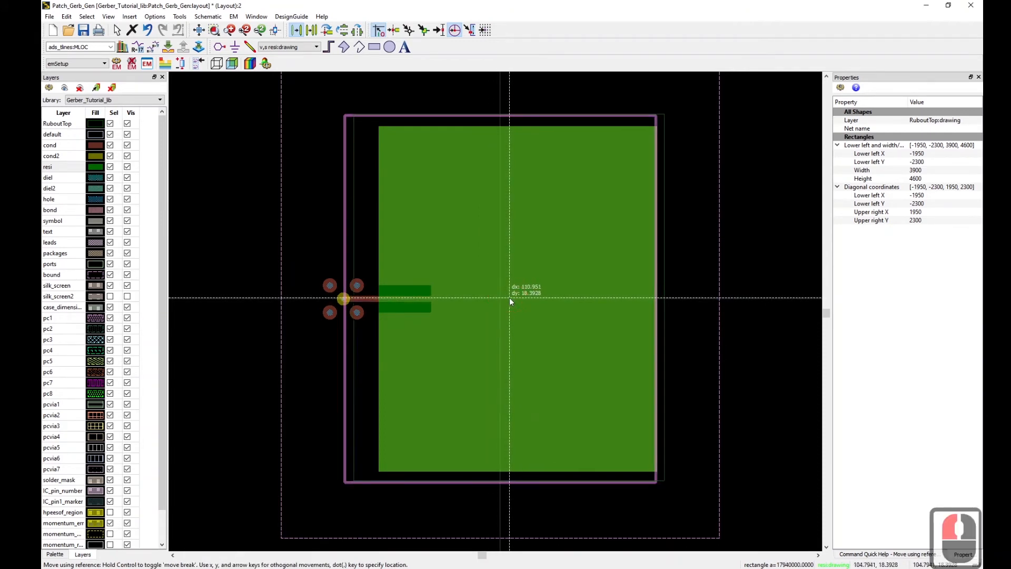
click(517, 298)
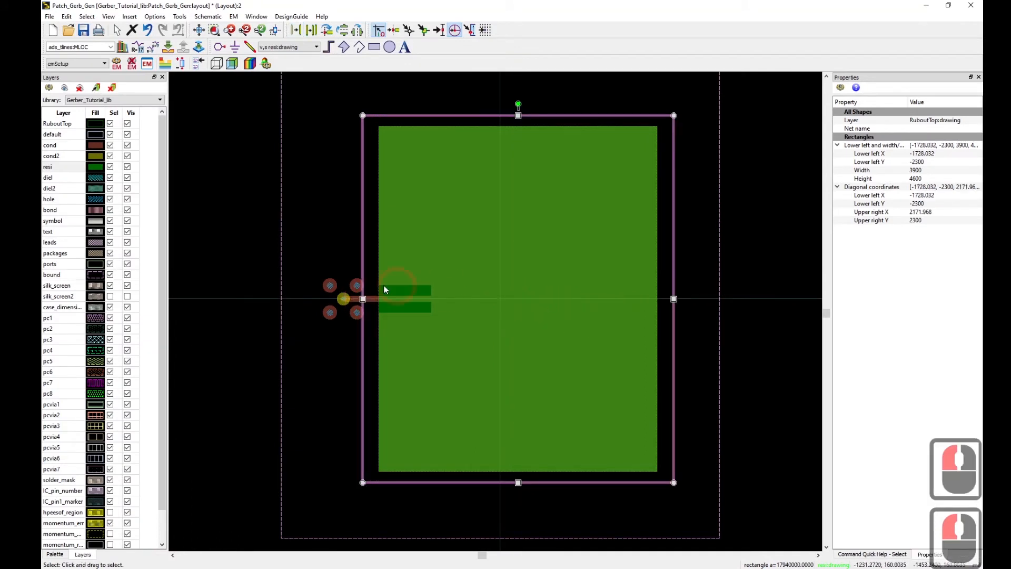
Delete the resi helper rectangle covering the patch
key(Escape)
click(393, 307)
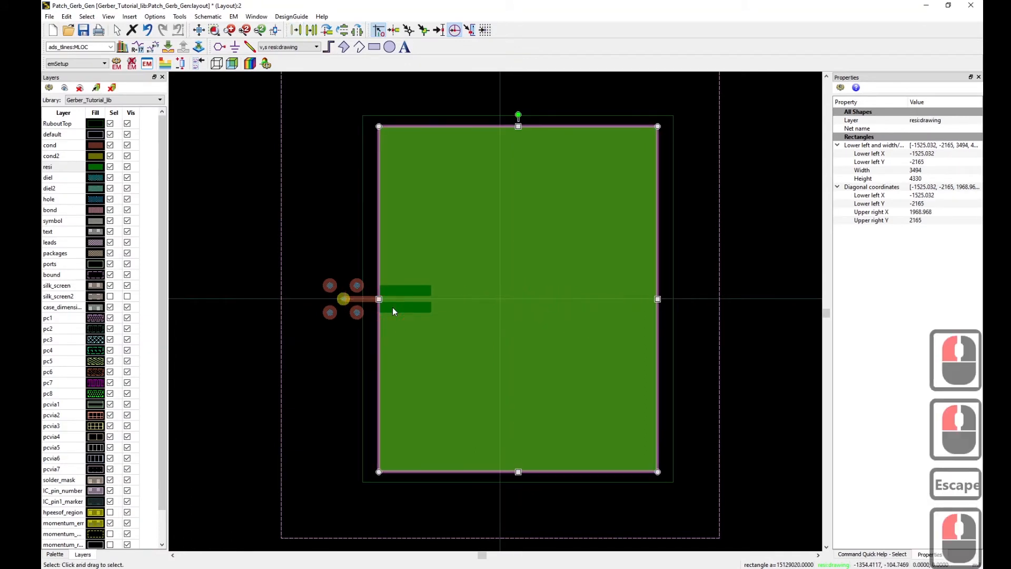
key(Delete)
Draw a 338.6 by 338.6 mil rectangle on RuboutTop:drawing between the centres of diagonally opposite outer SMA pads
scroll(392, 307, down, 2)
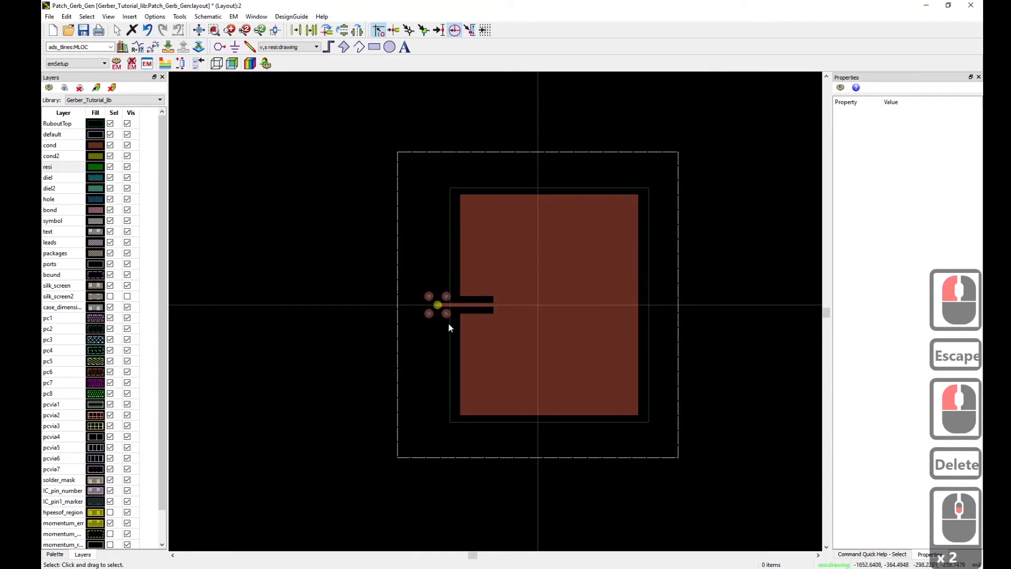
scroll(455, 343, up, 3)
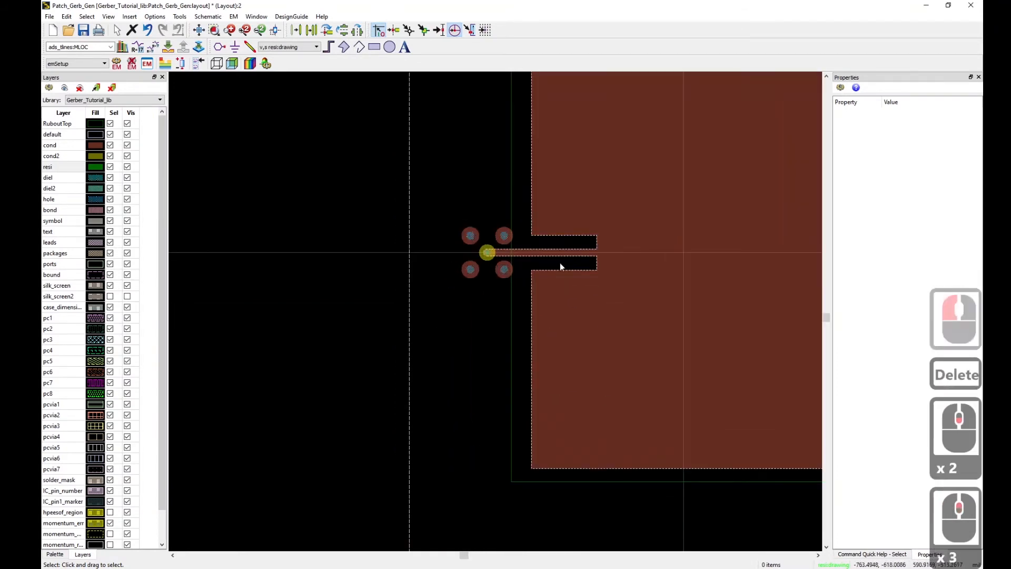
scroll(507, 273, down, 1)
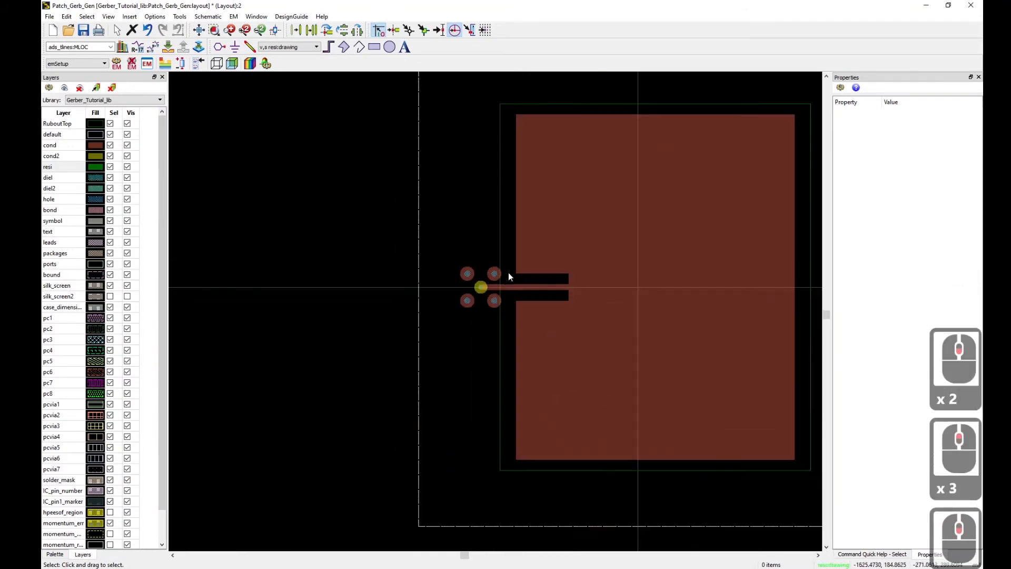
scroll(507, 295, up, 4)
scroll(500, 312, up, 1)
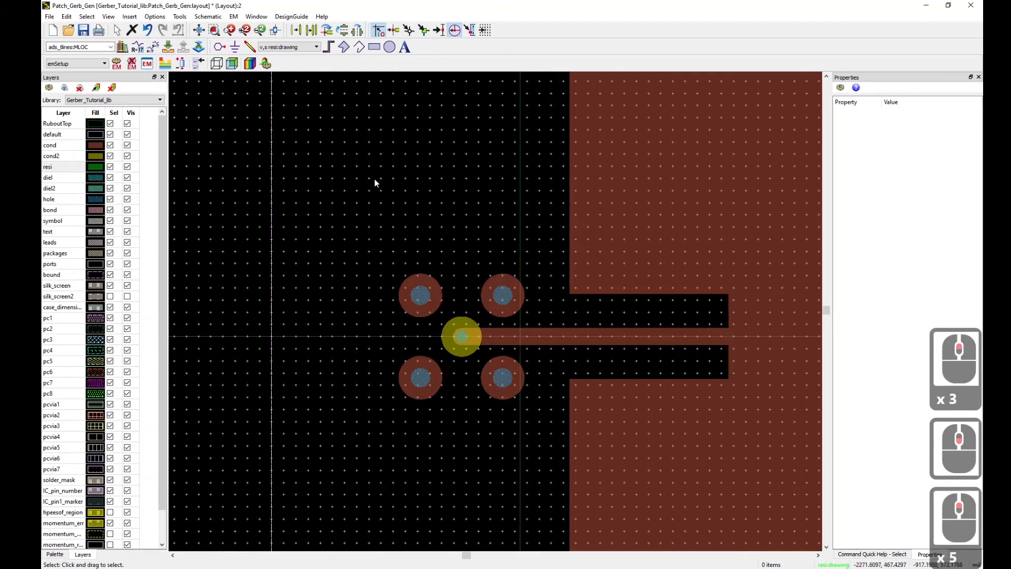
click(301, 47)
scroll(303, 58, up, 1)
click(295, 53)
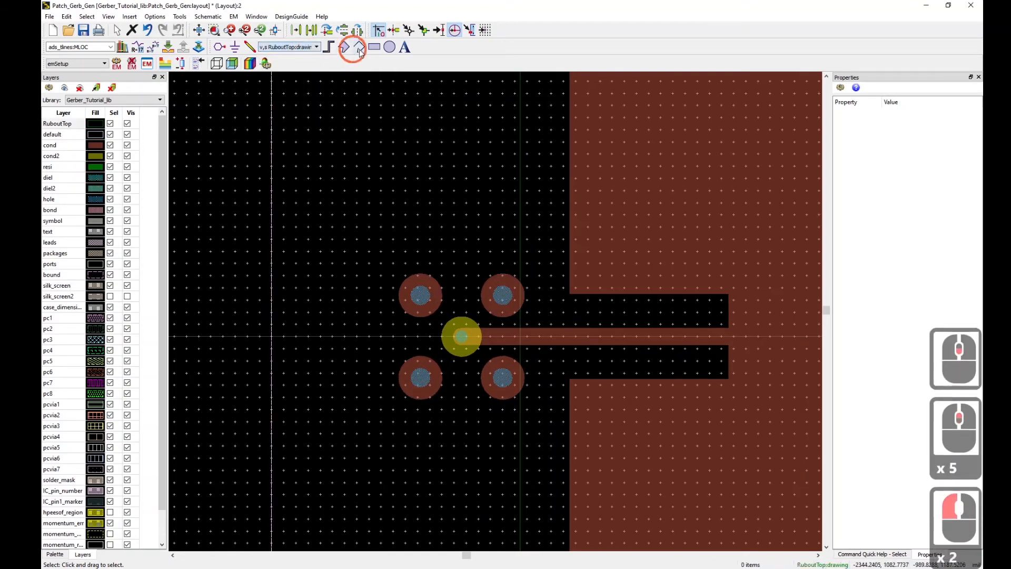
click(374, 47)
click(420, 295)
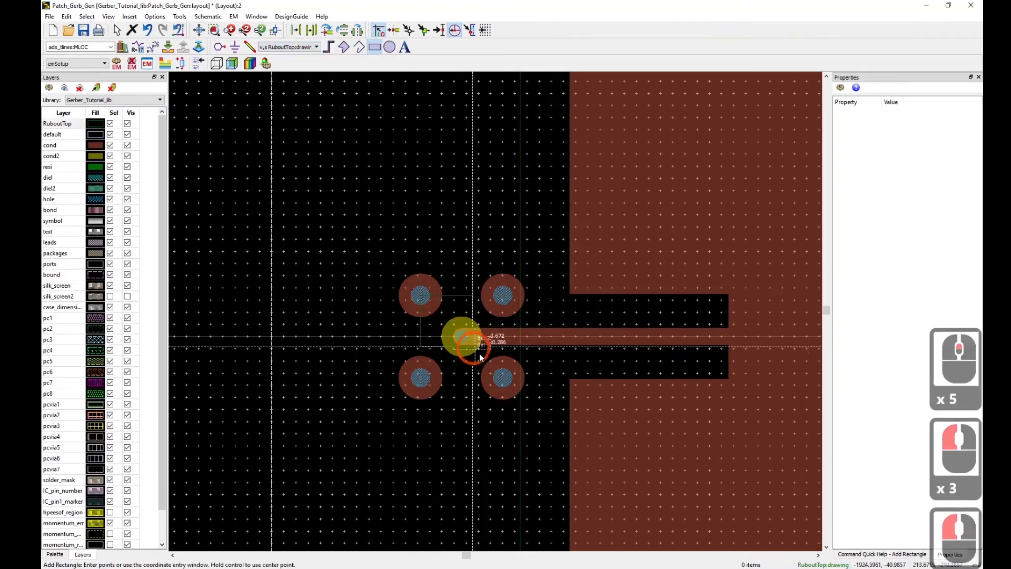
click(503, 377)
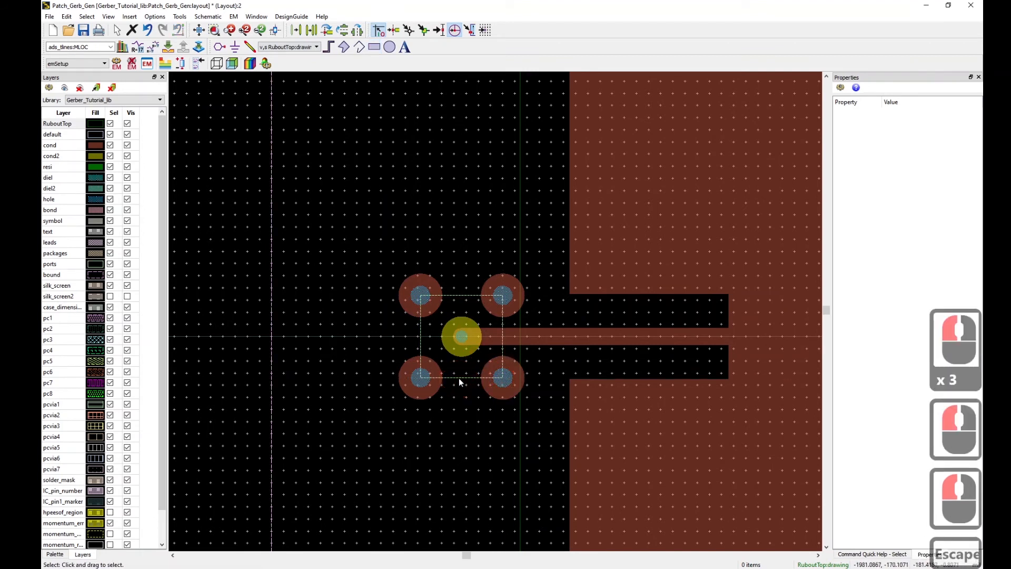
key(Escape)
Stretch the lower and upper edges of the SMA RuboutTop rectangle beyond the pads to a height of about 799 mil
click(460, 377)
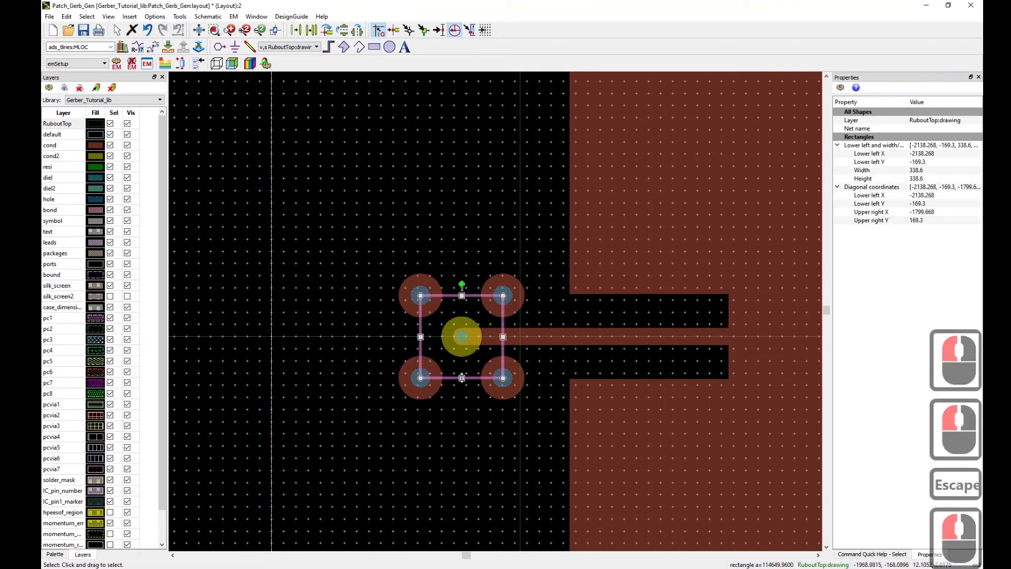
drag(462, 377, 466, 433)
click(465, 288)
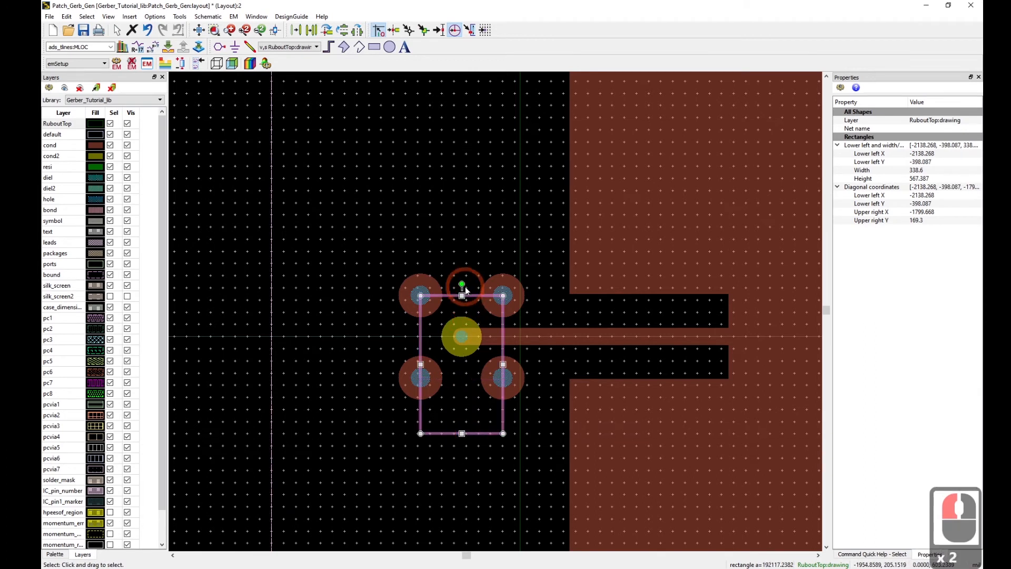
drag(466, 289, 466, 240)
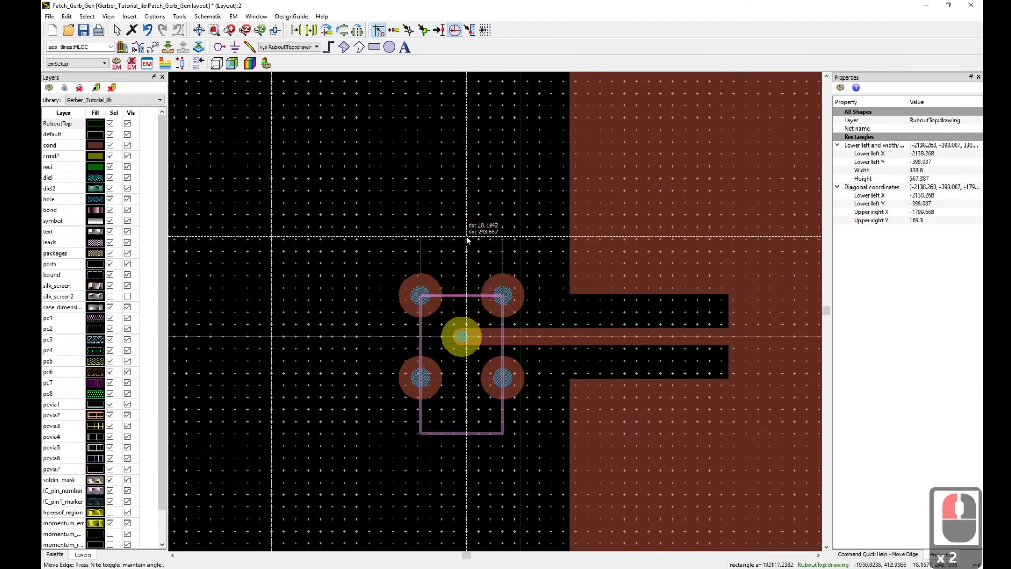
click(469, 239)
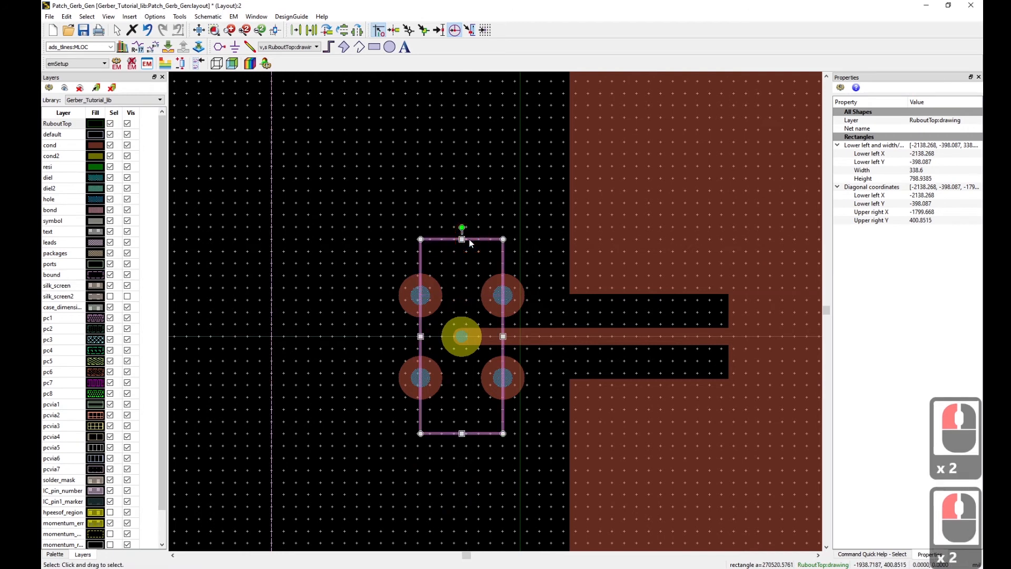
Set the SMA RuboutTop rectangle's height to 800 mil and its lower left Y to -400
double_click(926, 179)
click(926, 178)
text(800)
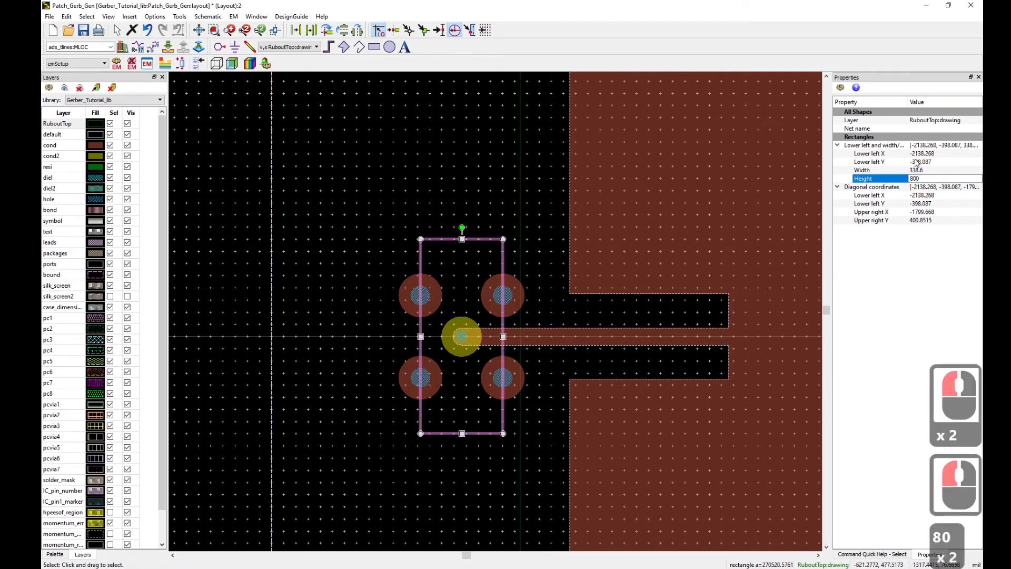
click(932, 165)
click(932, 165)
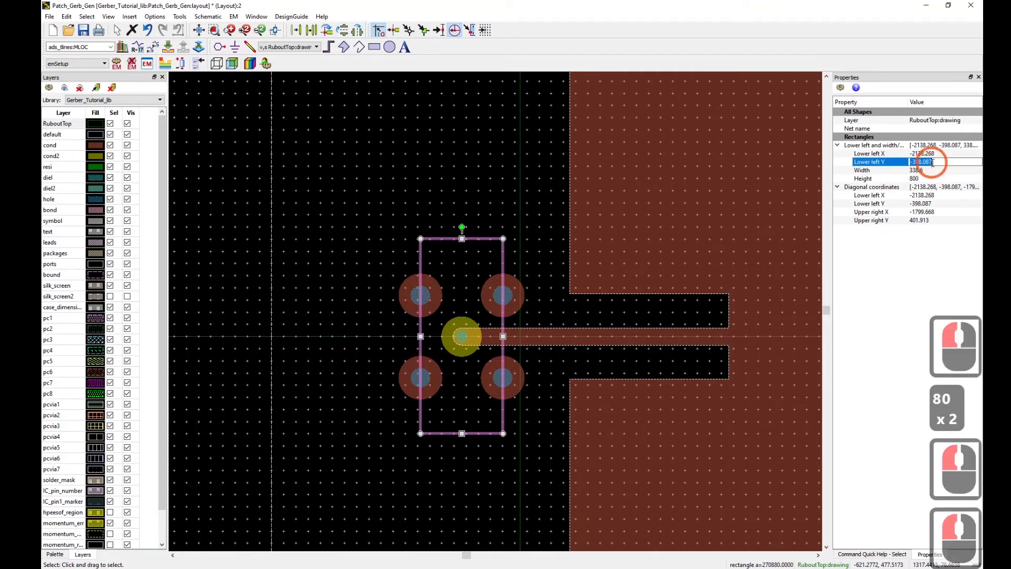
text(-400)
key(Return)
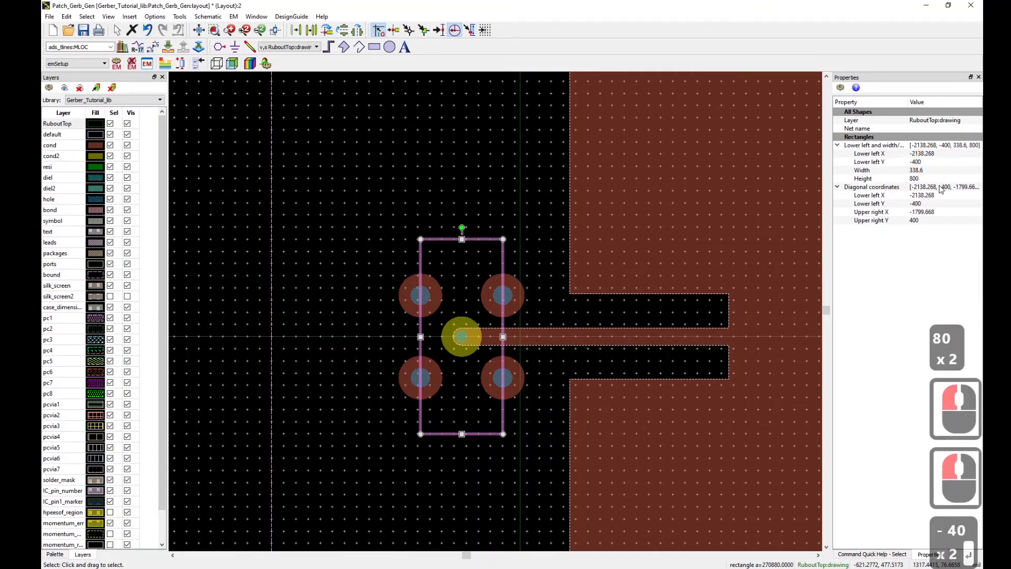
Stretch the SMA RuboutTop rectangle's right edge to snap onto the patch's left edge, for a width of about 613 mil
drag(503, 337, 519, 340)
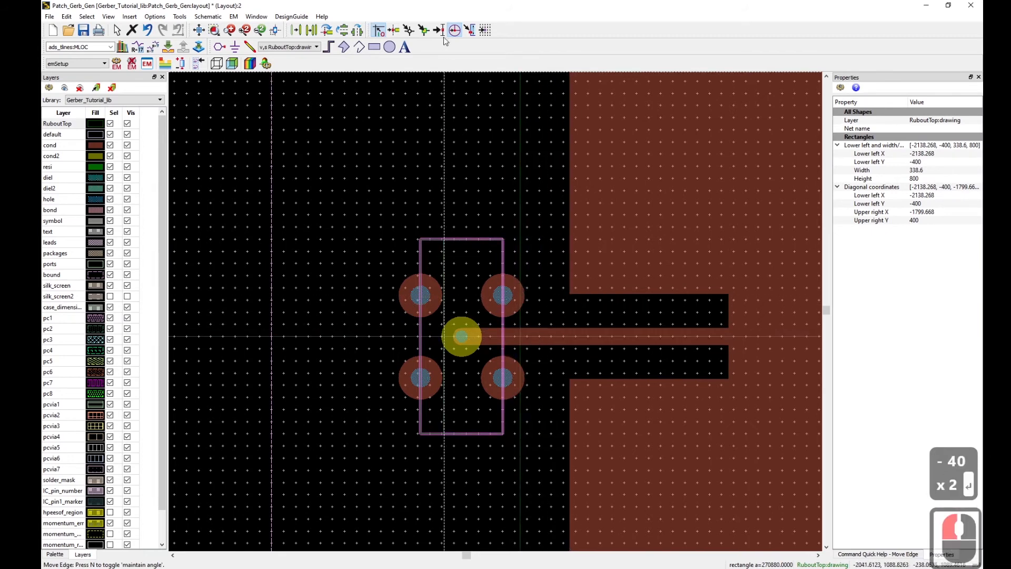
click(424, 30)
click(572, 295)
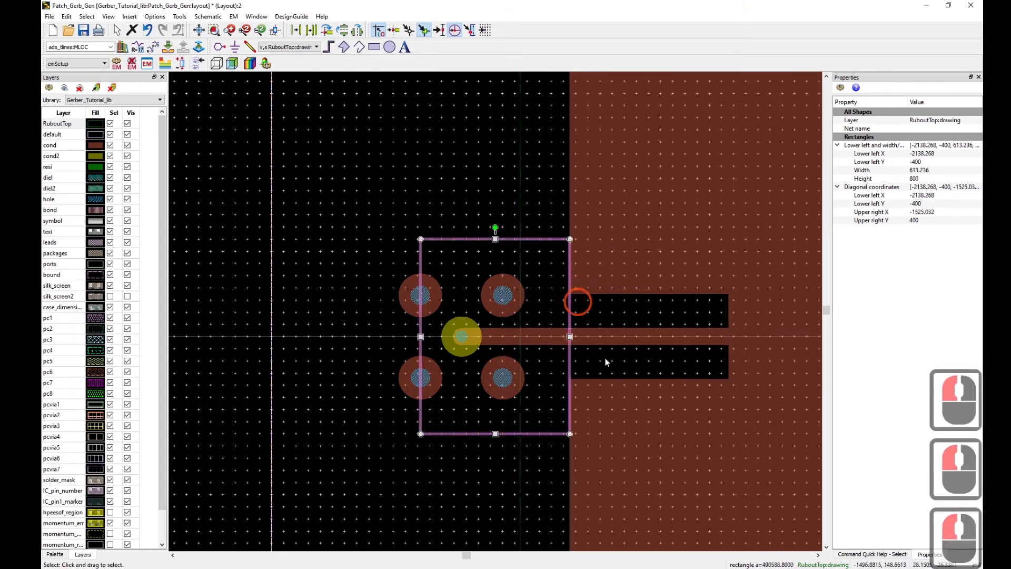
Enable grid snapping and stretch the SMA RuboutTop rectangle's left edge outward past the pads to X -2350
click(409, 341)
click(415, 338)
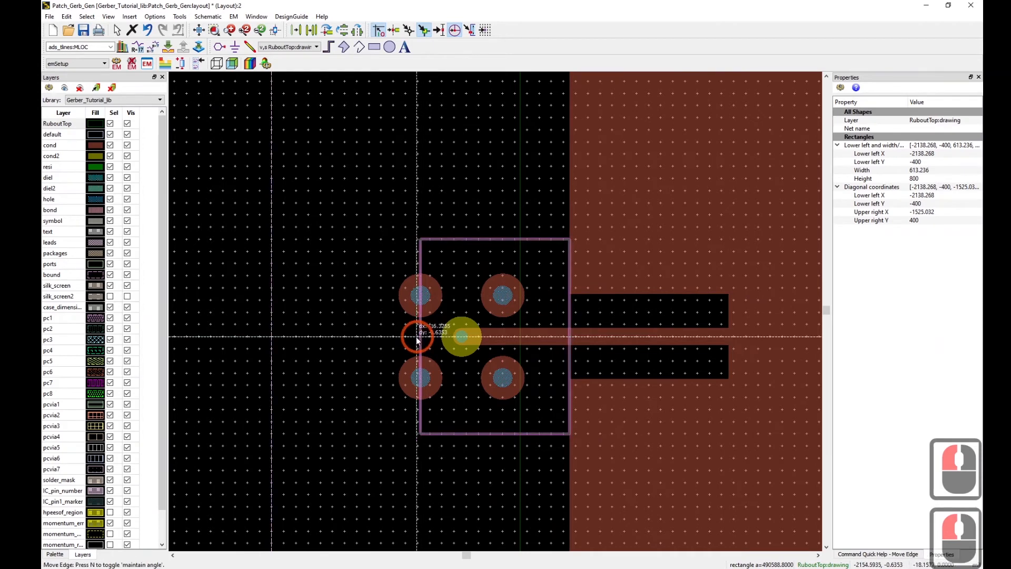
click(485, 30)
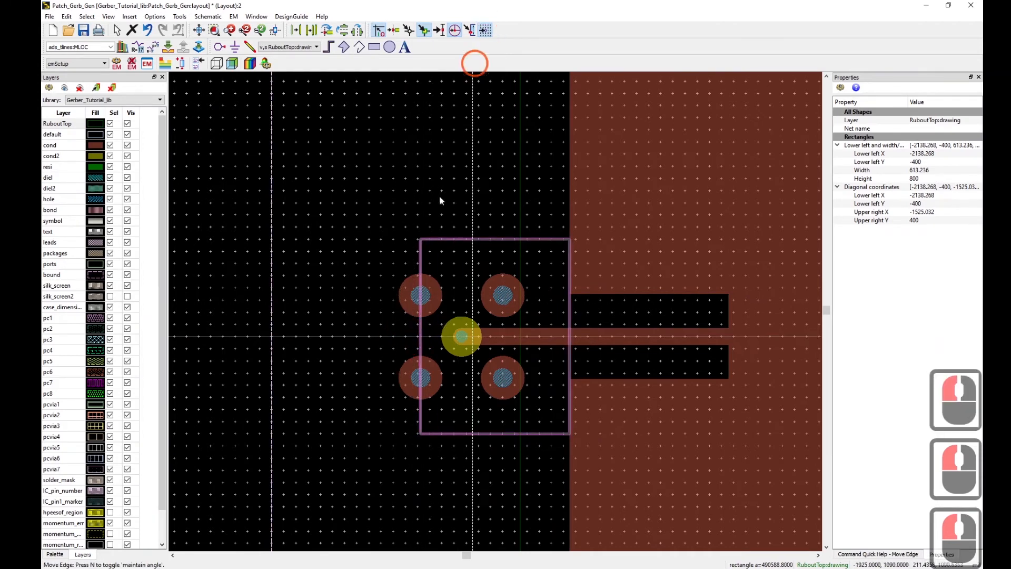
scroll(381, 336, up, 6)
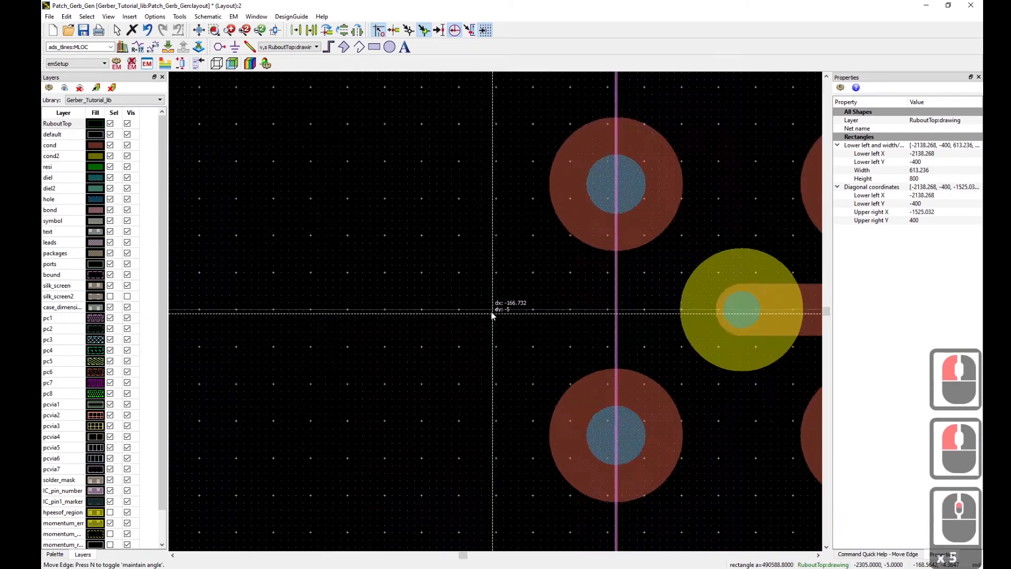
click(453, 309)
scroll(478, 315, down, 14)
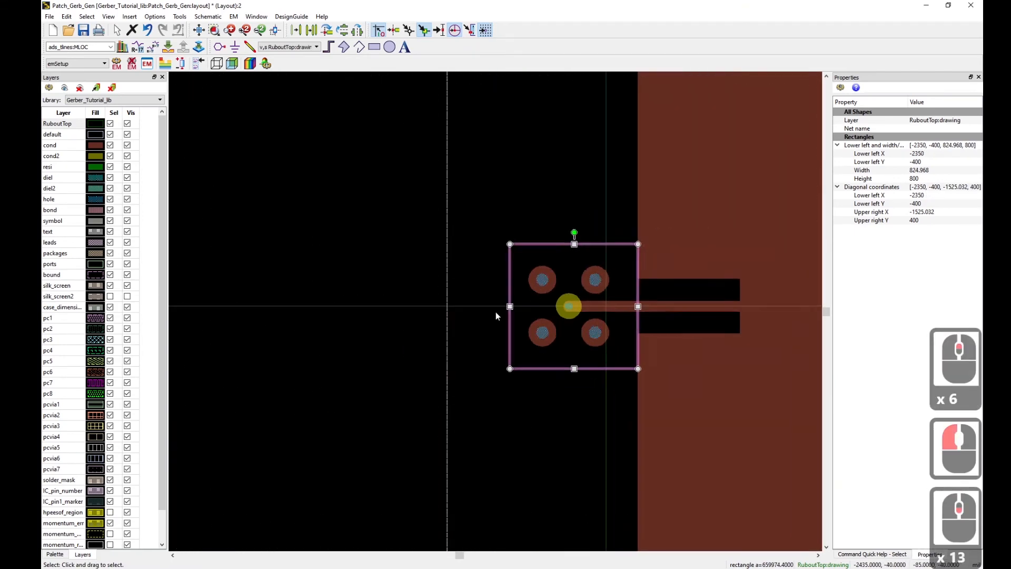
click(383, 258)
Merge the patch and SMA RuboutTop rectangles into a single polygon with a union operation
scroll(494, 311, down, 3)
scroll(494, 311, down, 3)
scroll(536, 362, up, 3)
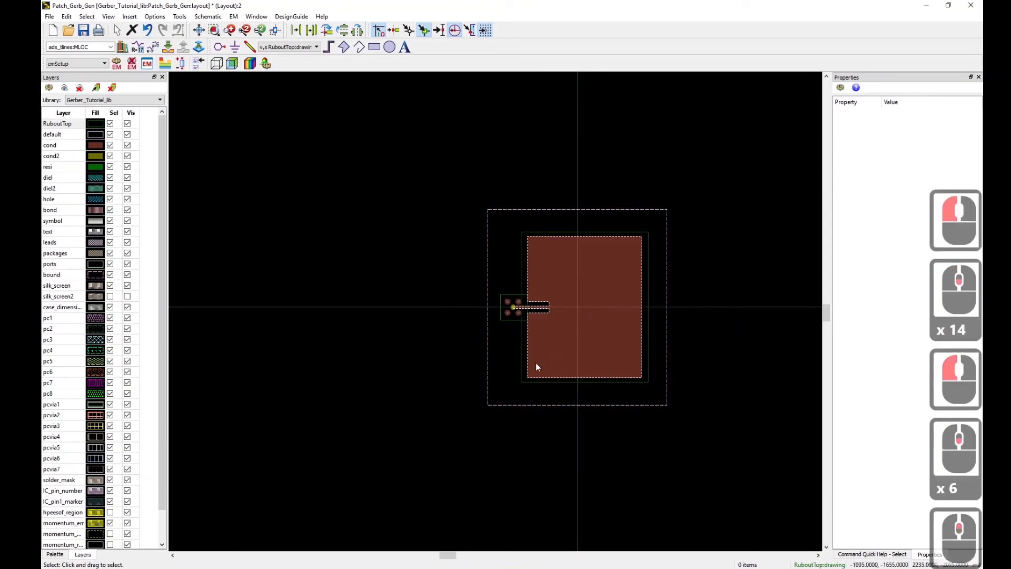
scroll(493, 309, up, 7)
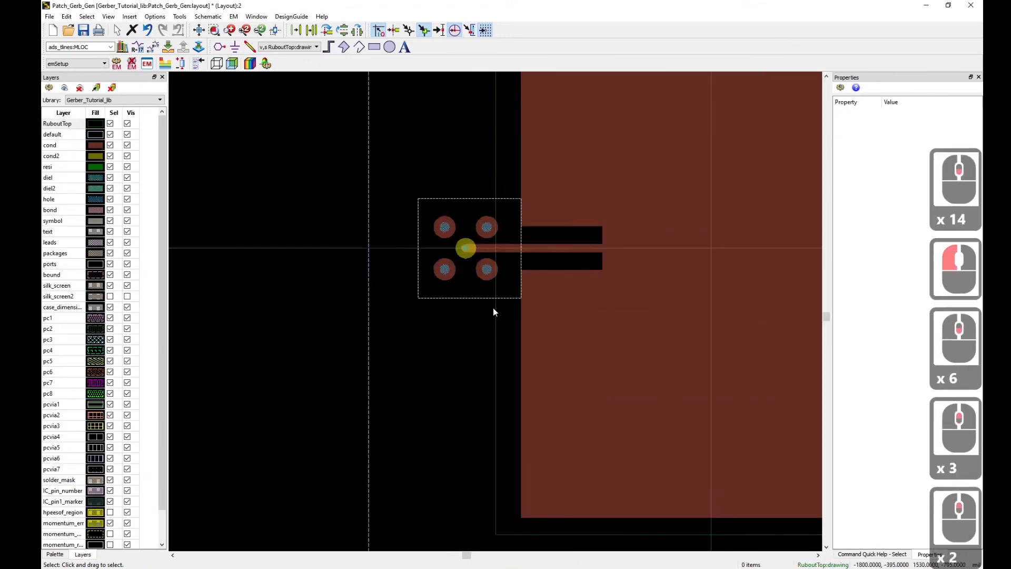
click(514, 331)
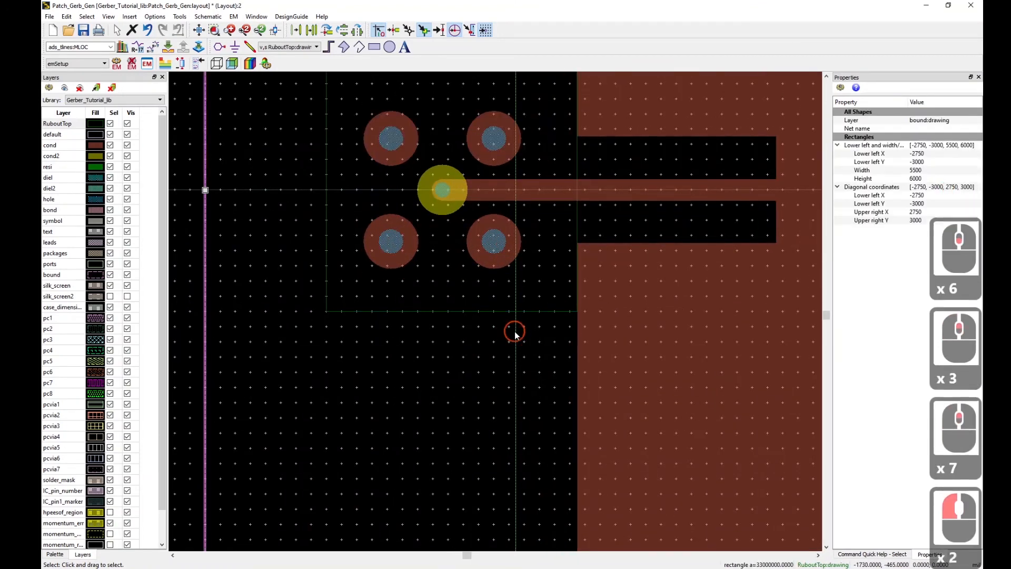
click(514, 330)
shift+click(460, 311)
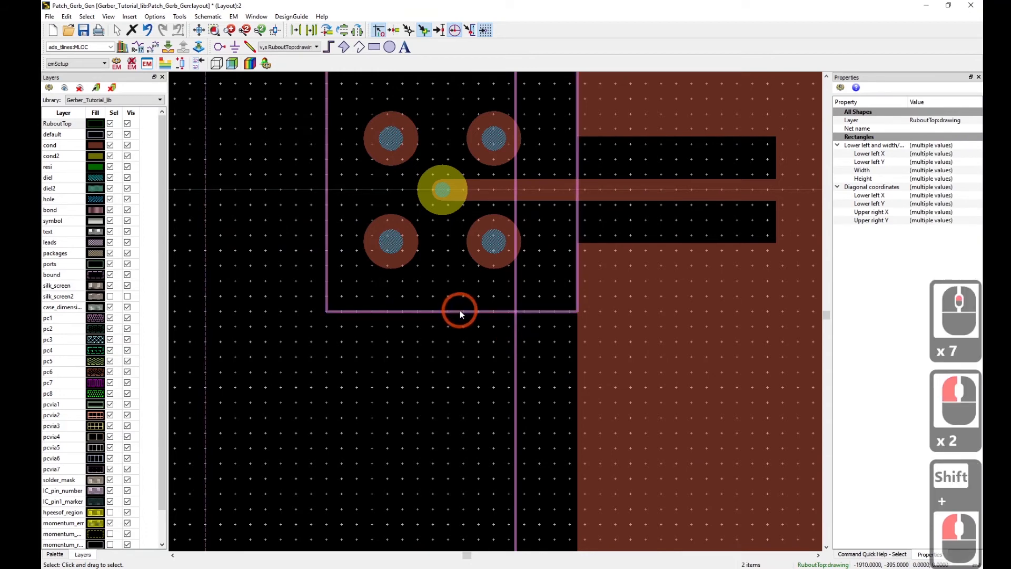
scroll(459, 315, down, 9)
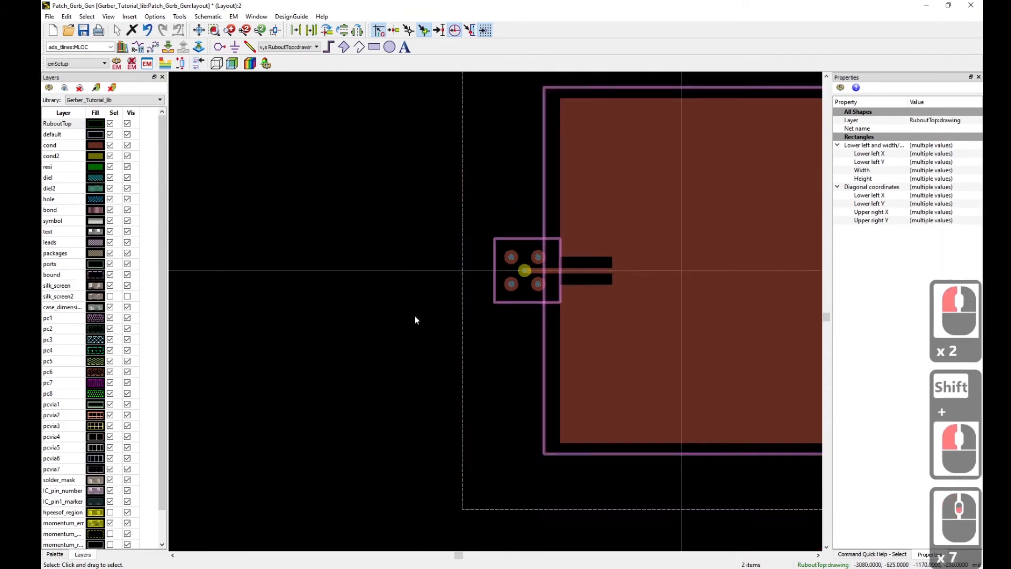
key(u)
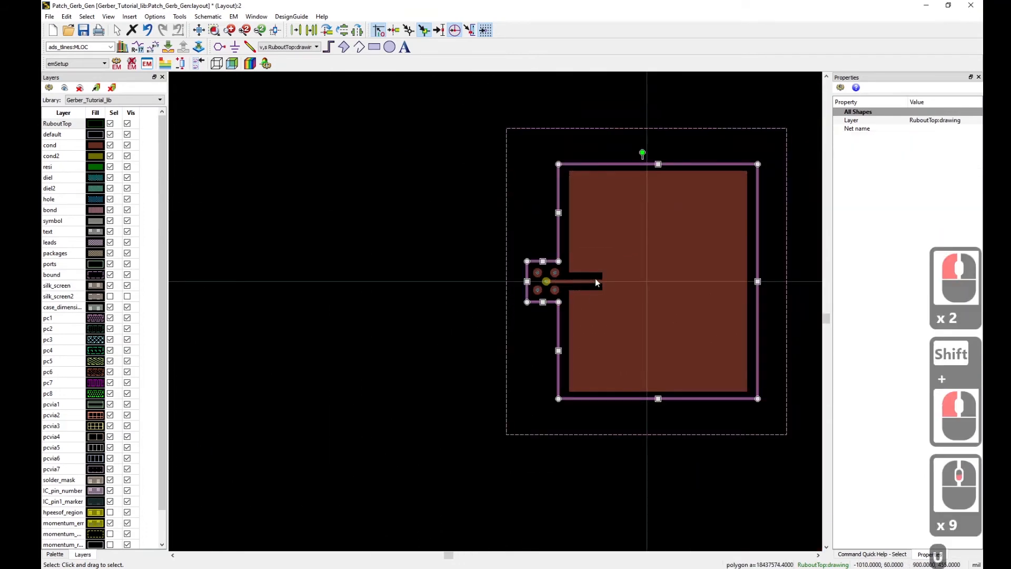
click(440, 293)
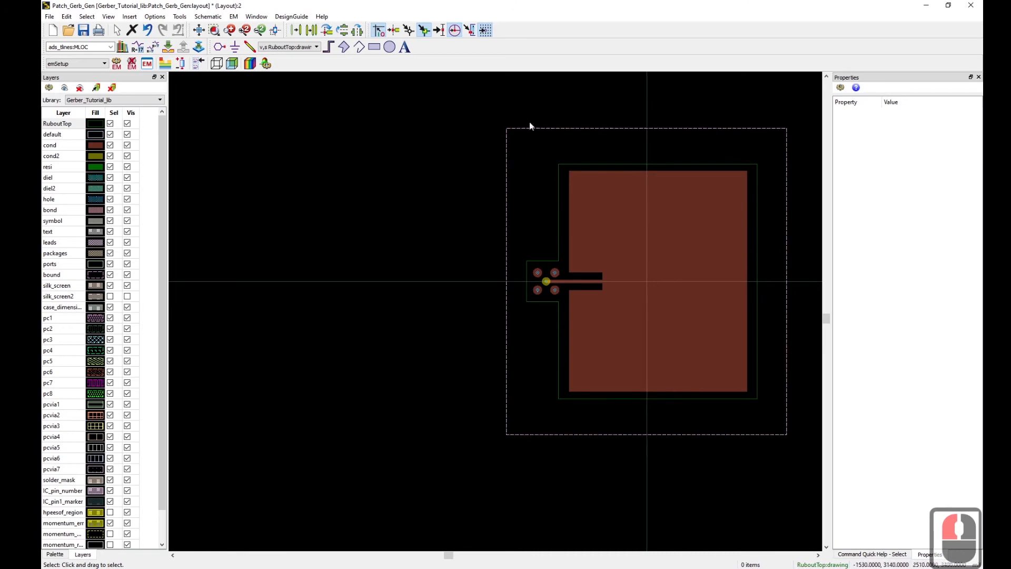
Examine the merged RuboutTop outline around the patch and the SMA pads against the board outline
scroll(600, 295, down, 2)
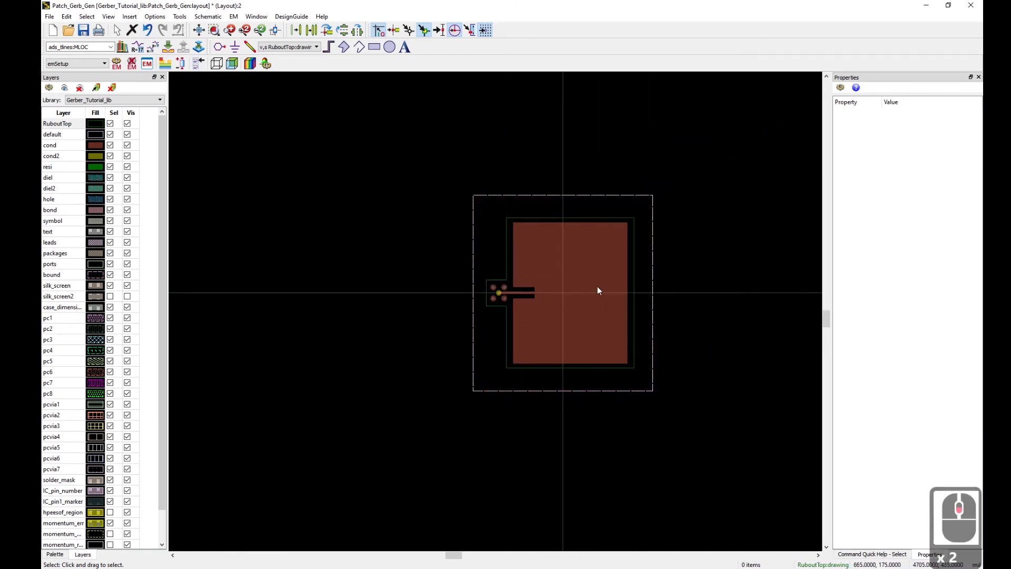
scroll(521, 308, up, 2)
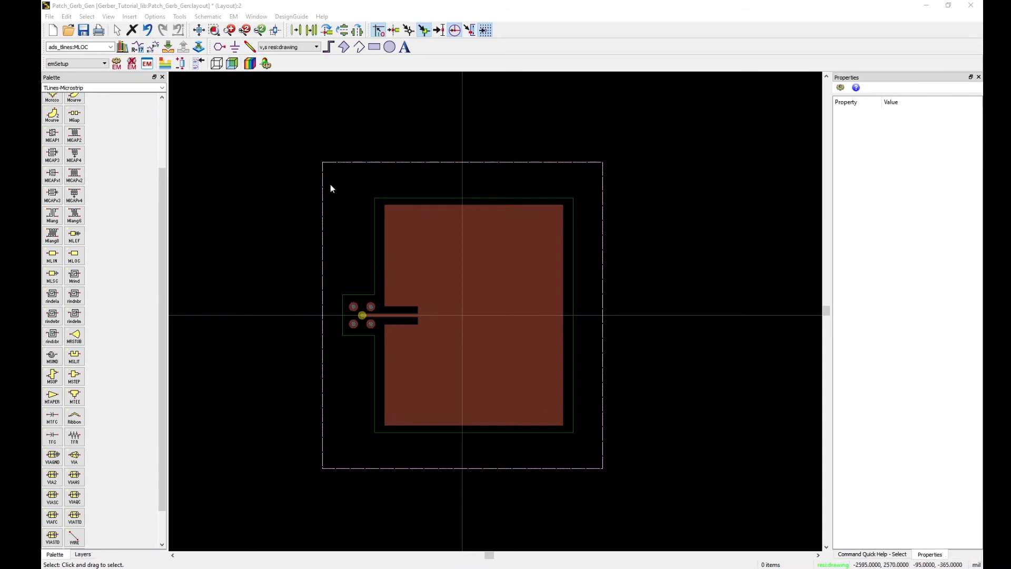
scroll(372, 323, up, 7)
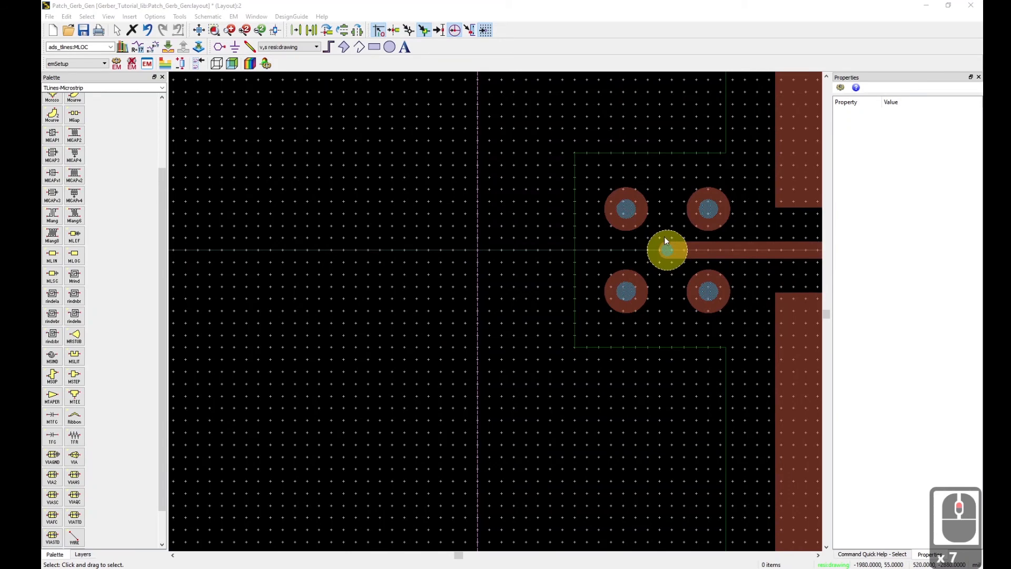
scroll(664, 239, up, 5)
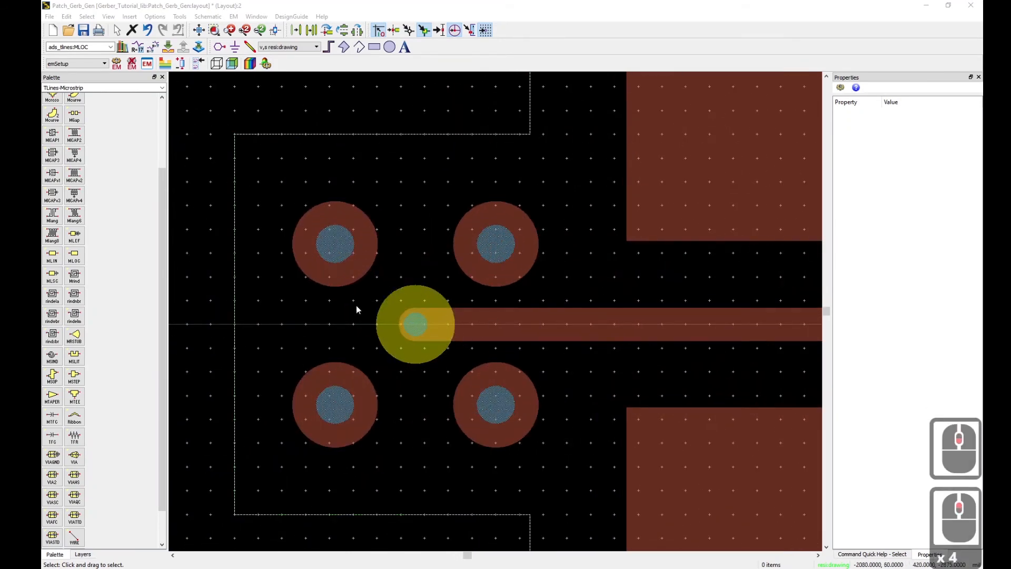
scroll(495, 316, down, 6)
scroll(493, 317, down, 5)
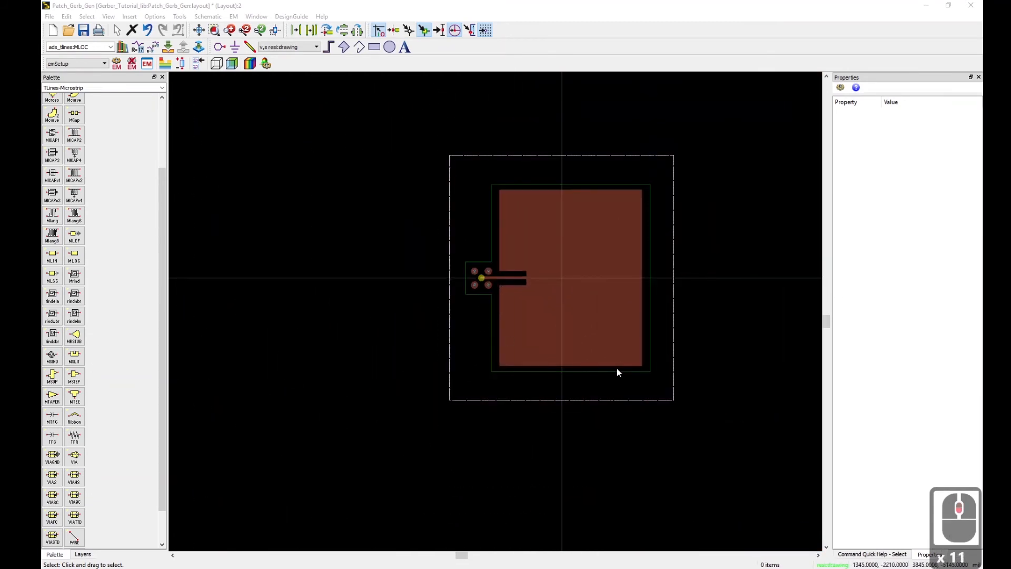
scroll(638, 277, up, 1)
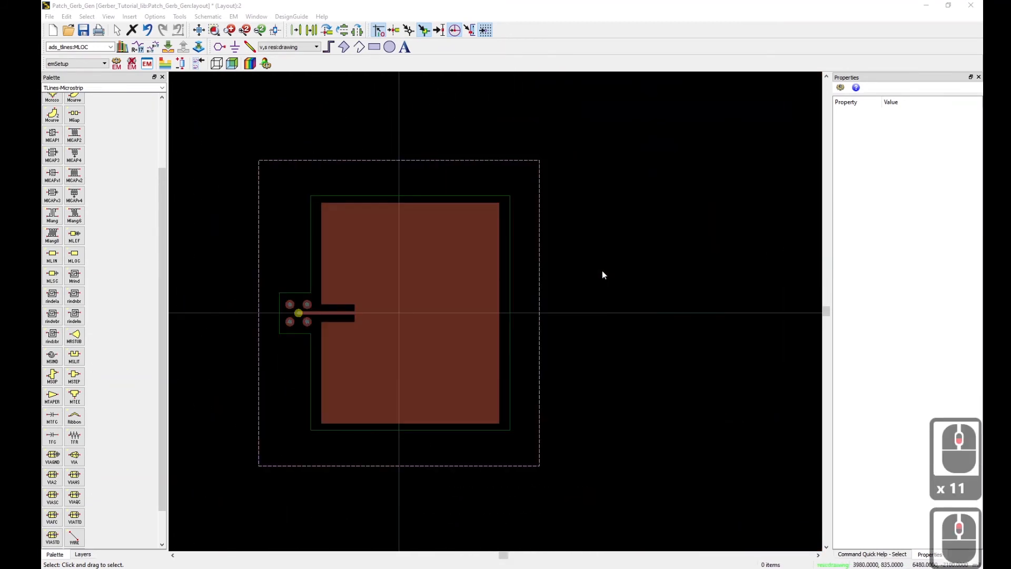
scroll(444, 286, down, 1)
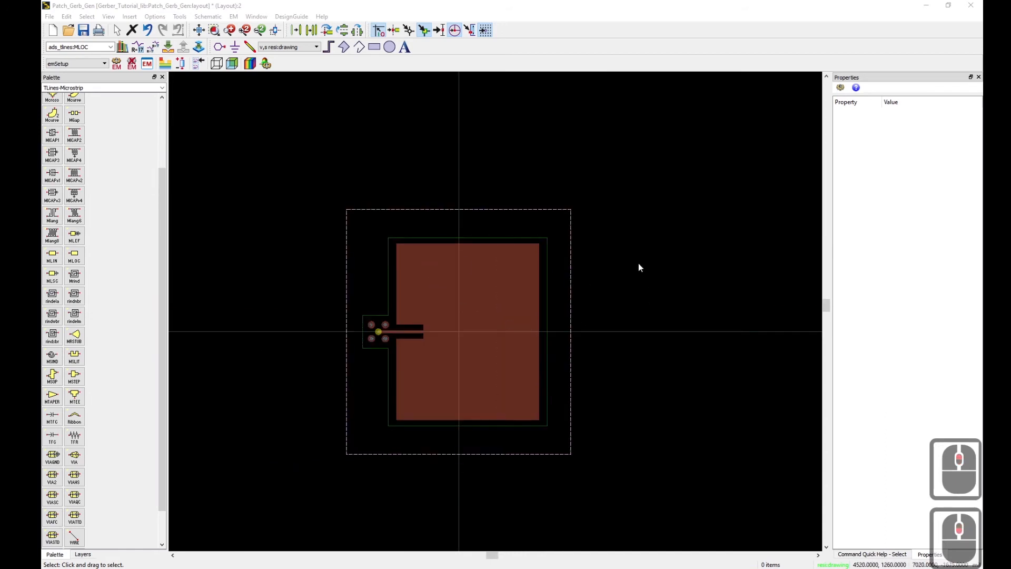
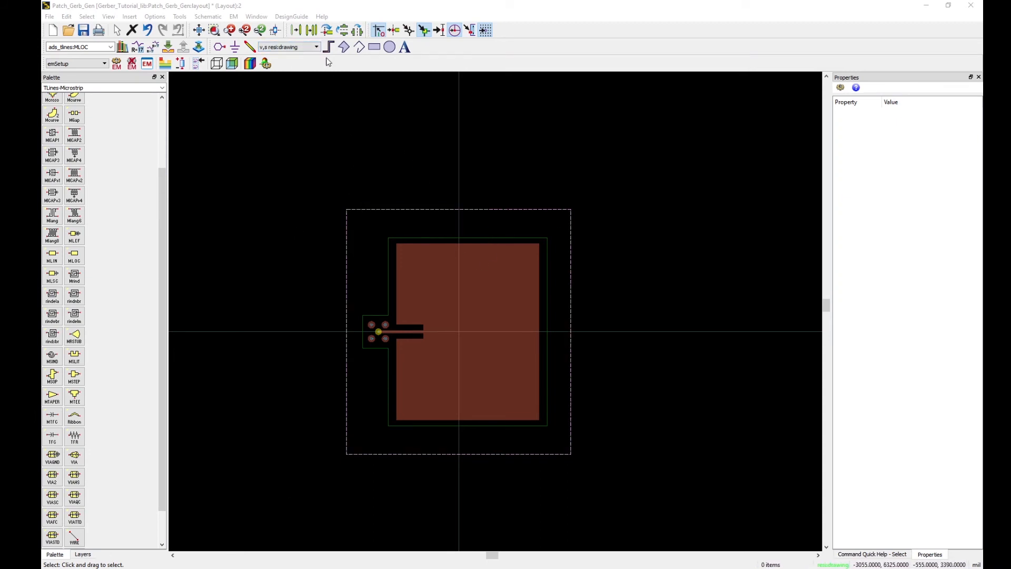
Draw a resi:drawing helper rectangle about 510 by 400 mil inward from the board outline's lower left corner
click(376, 48)
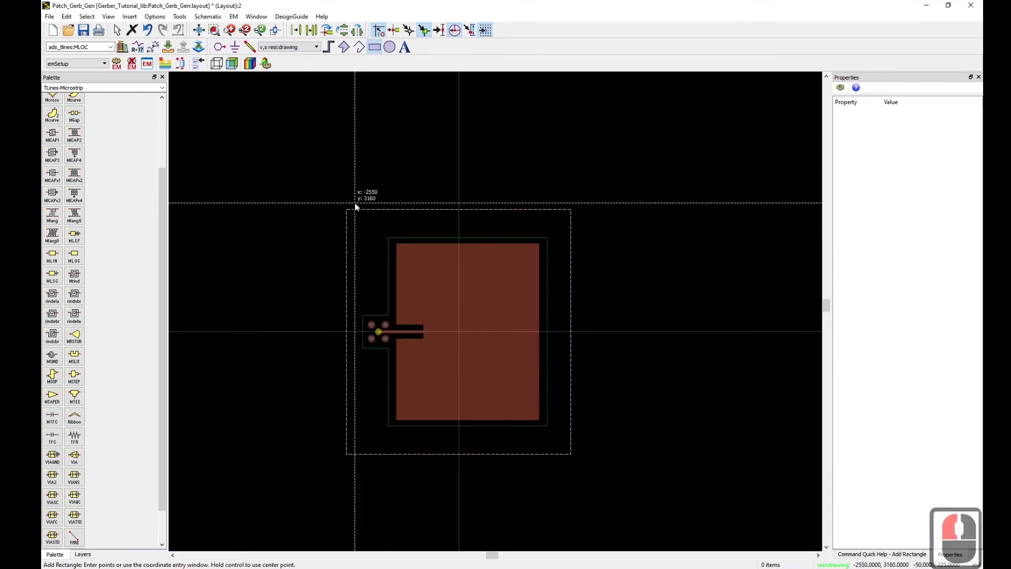
click(346, 453)
click(367, 438)
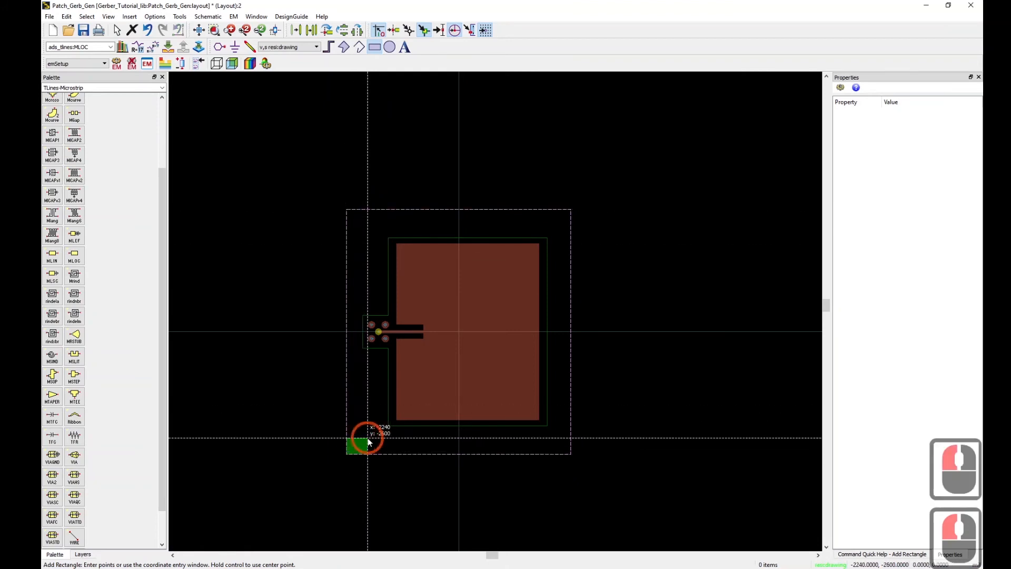
key(Escape)
Set the resi helper rectangle's width and height to 500 mil each
click(357, 445)
click(931, 169)
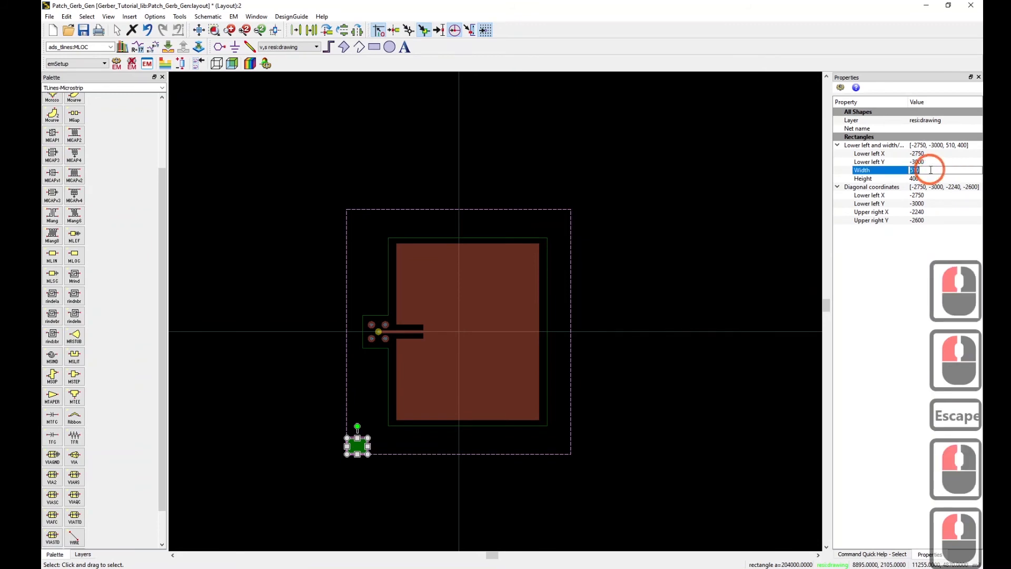
text(500)
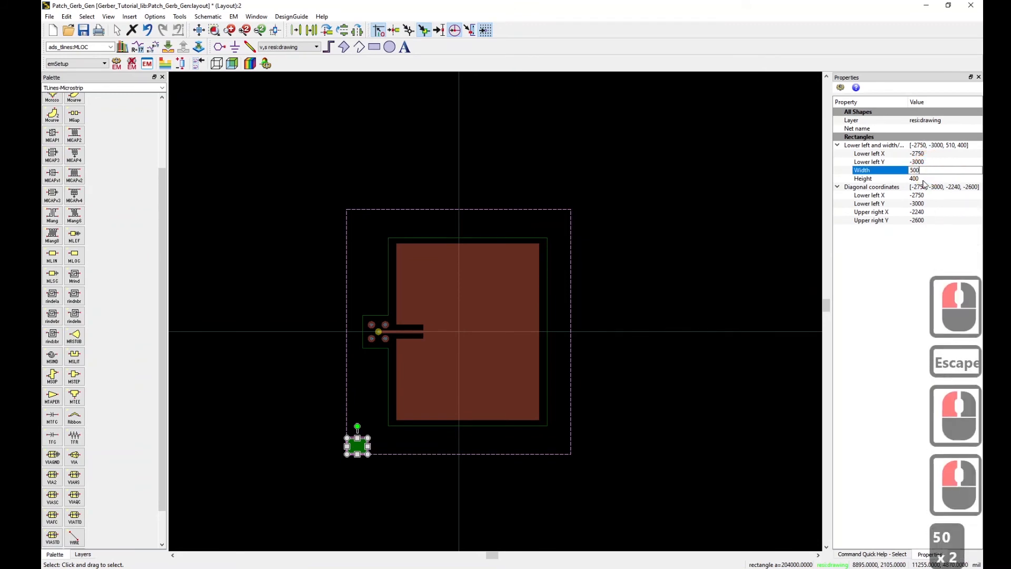
click(920, 178)
text(500)
key(Return)
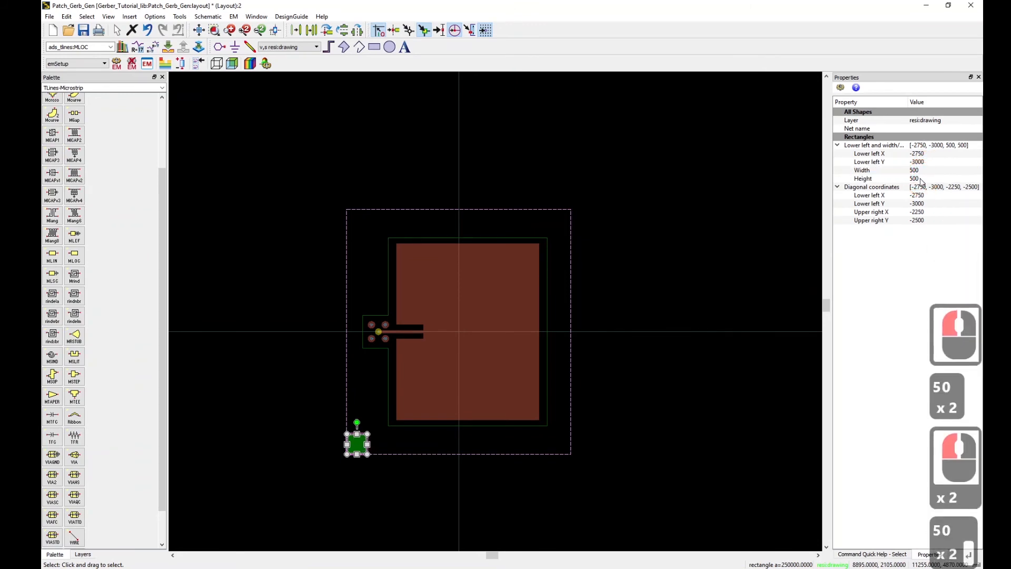
click(340, 439)
Draw a circle of about 65 mil radius on hole:drawing, centred on the resi helper square's upper right corner
scroll(476, 337, up, 5)
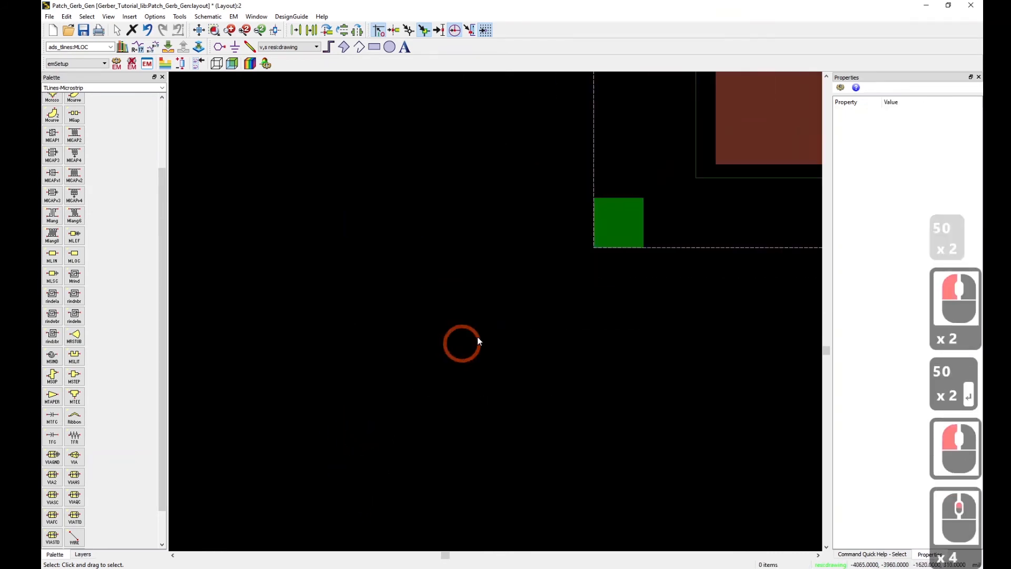
scroll(589, 267, up, 2)
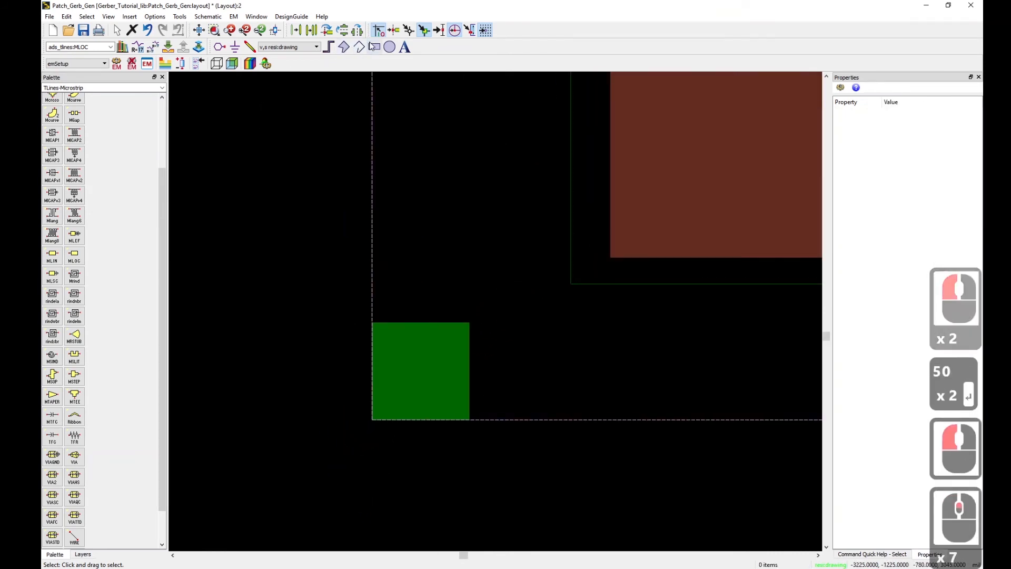
click(292, 47)
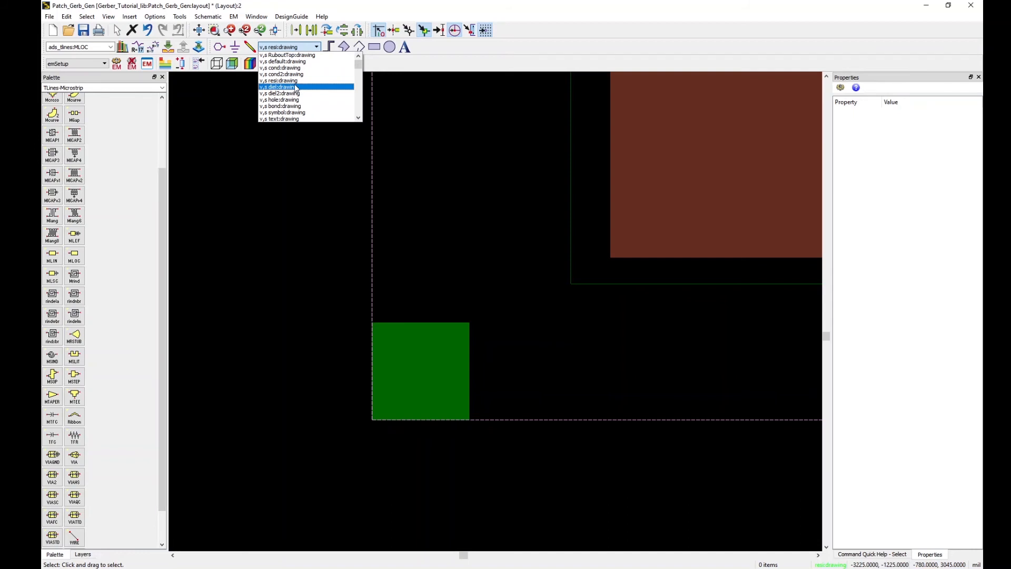
click(291, 99)
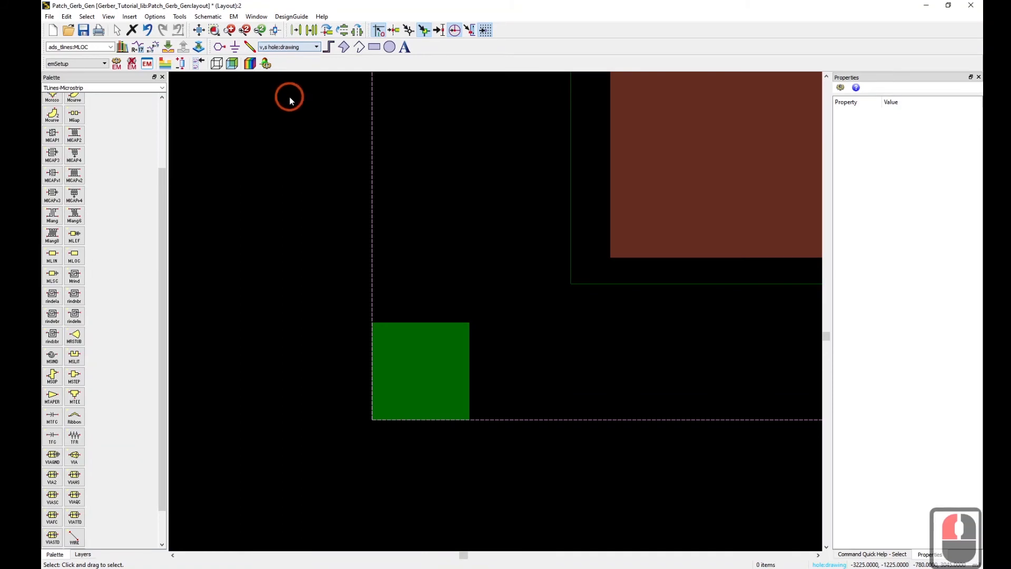
click(388, 48)
click(472, 323)
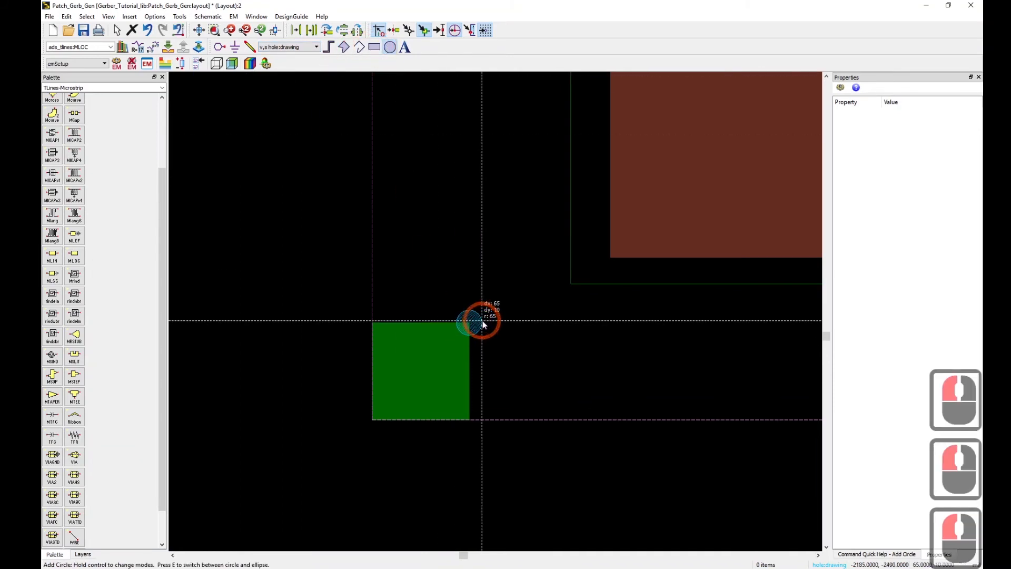
click(482, 323)
key(Escape)
Set the radius of the corner hole circle to 30 mil
click(474, 322)
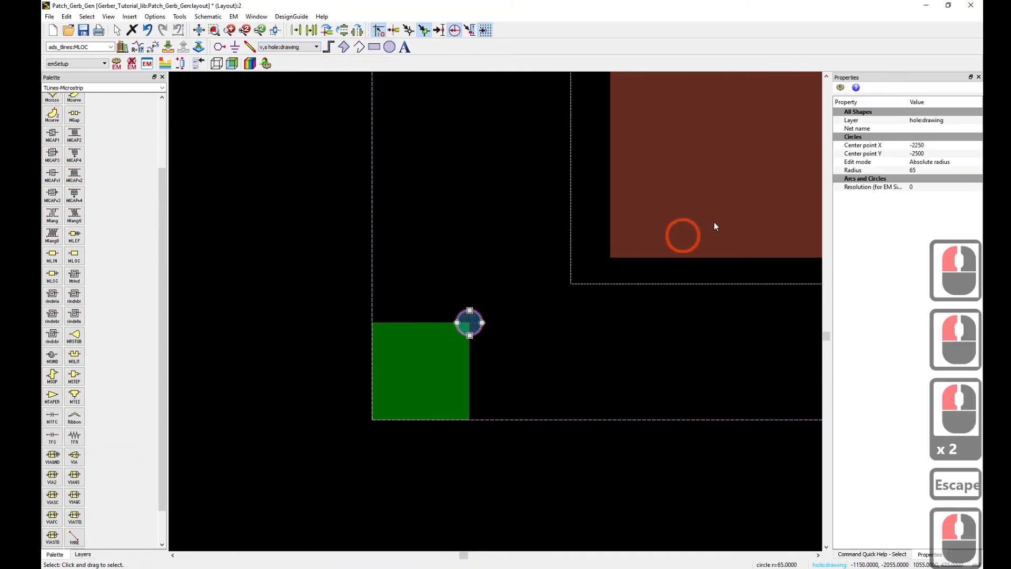
double_click(935, 170)
text(40)
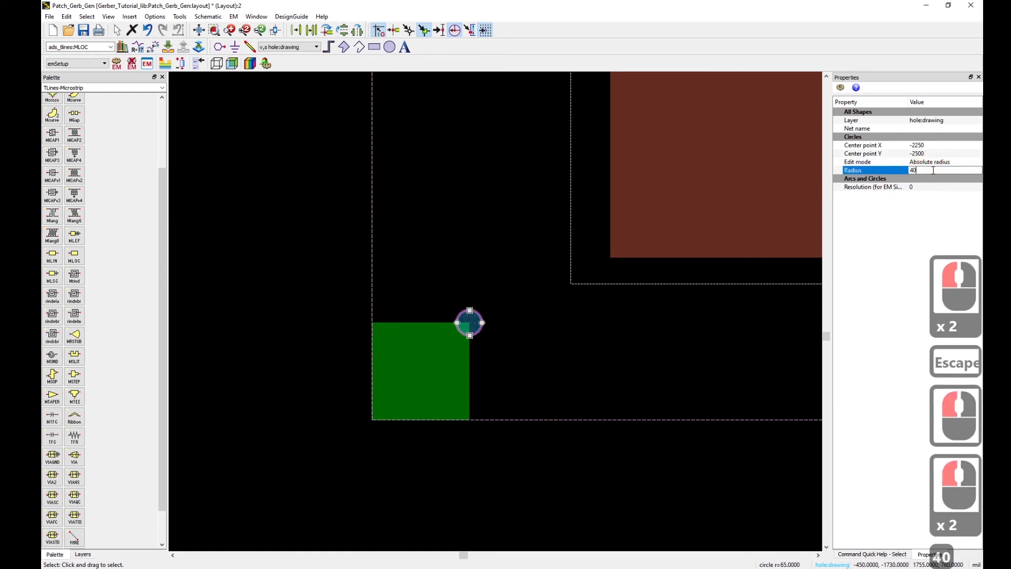
key(BackSpace)
key(BackSpace)
text(30)
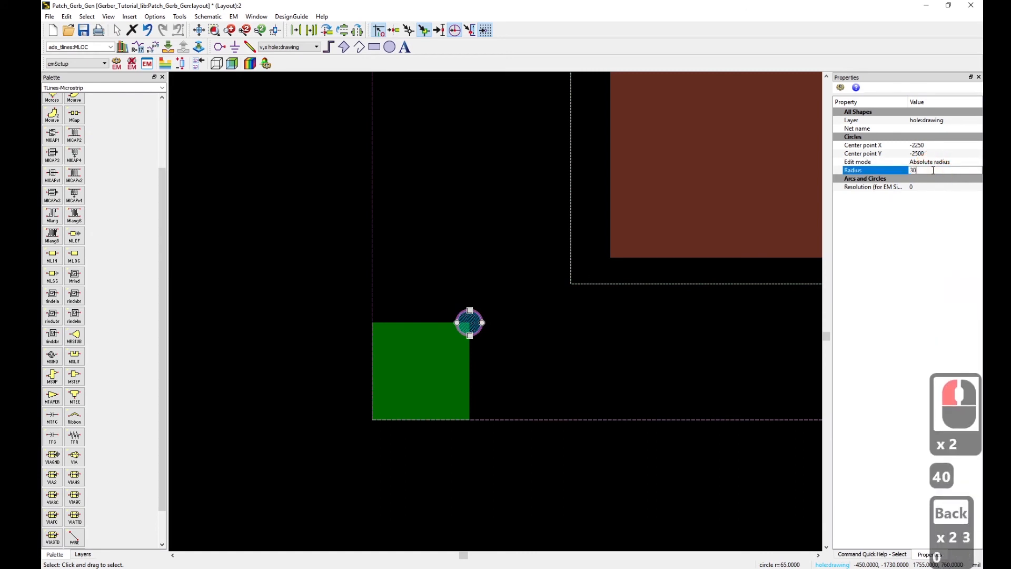
key(Return)
click(267, 286)
Copy the resi helper square and its hole circle to the board outline's upper left corner, rotated so the hole lies inward
click(425, 361)
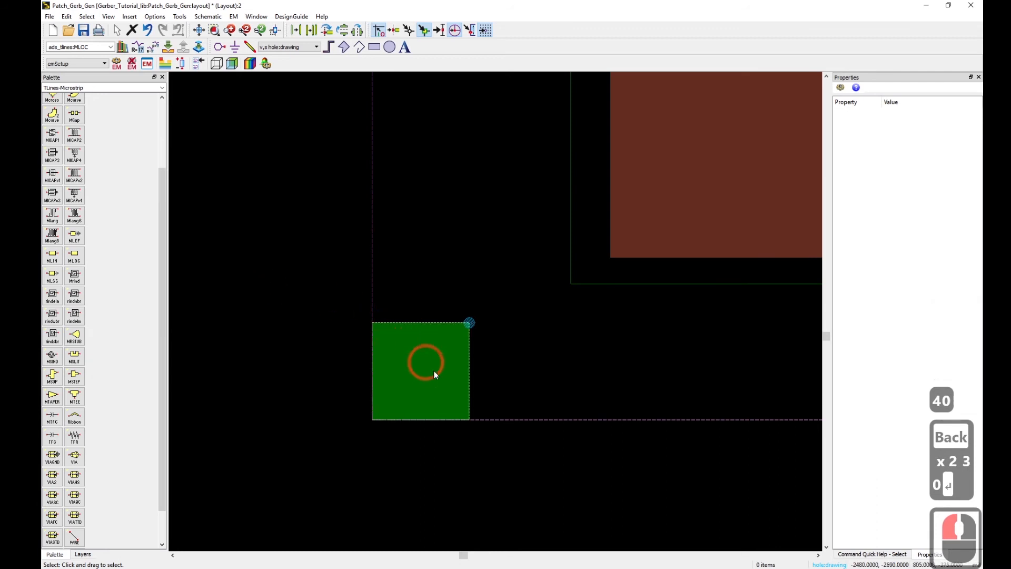
shift+click(472, 322)
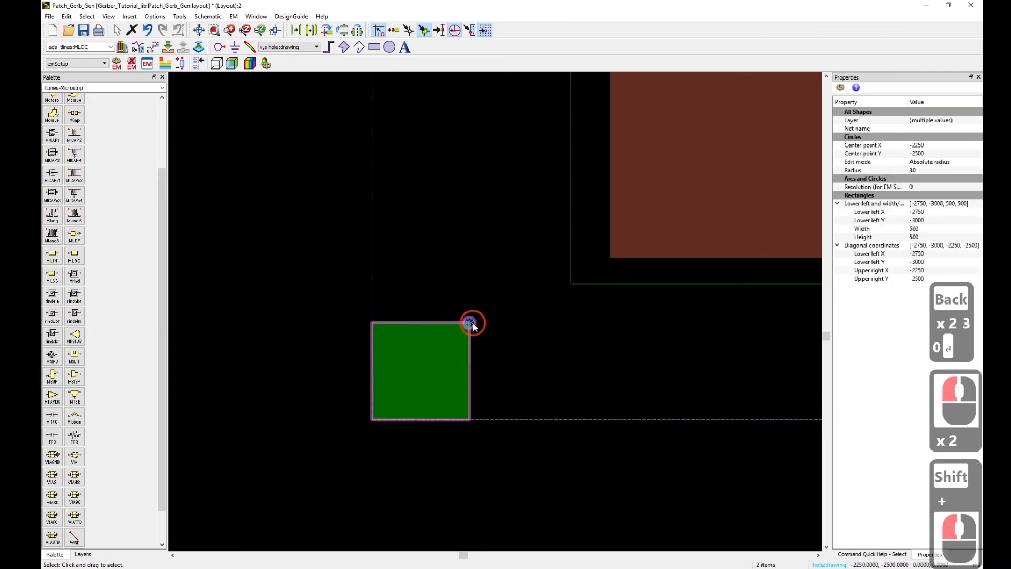
scroll(465, 351, down, 2)
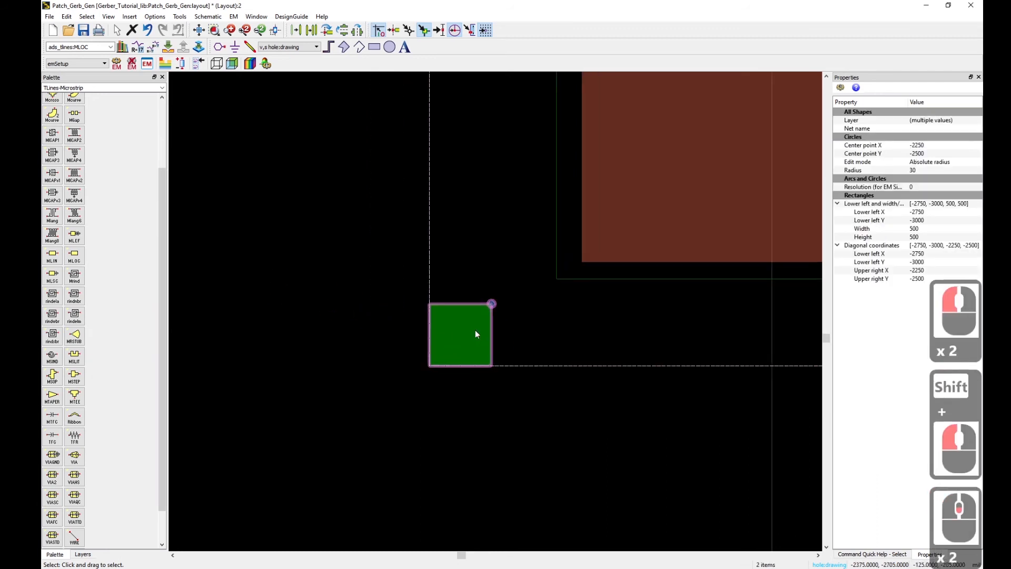
key(c)
click(433, 367)
scroll(514, 334, down, 9)
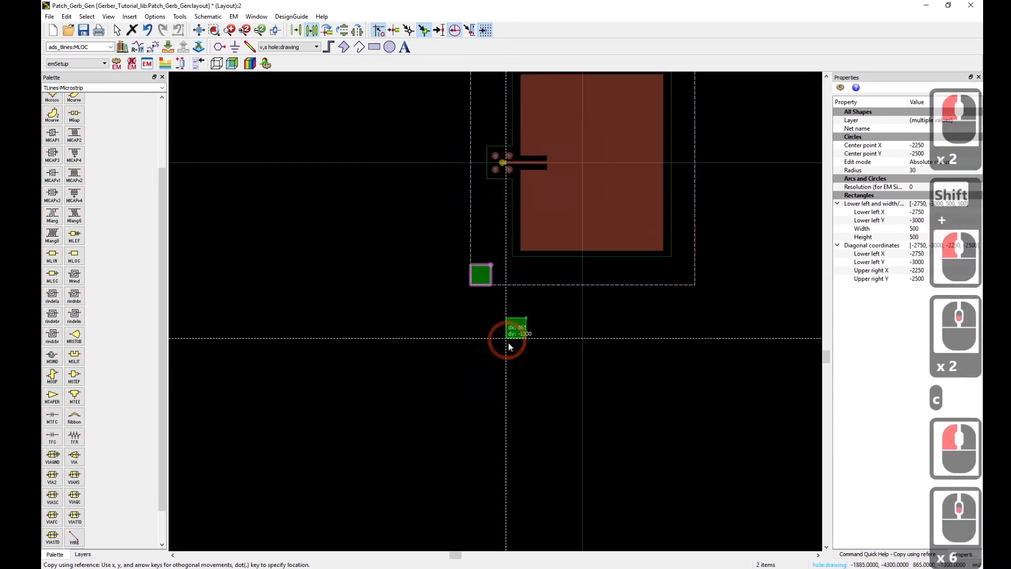
scroll(489, 247, up, 3)
scroll(493, 292, up, 5)
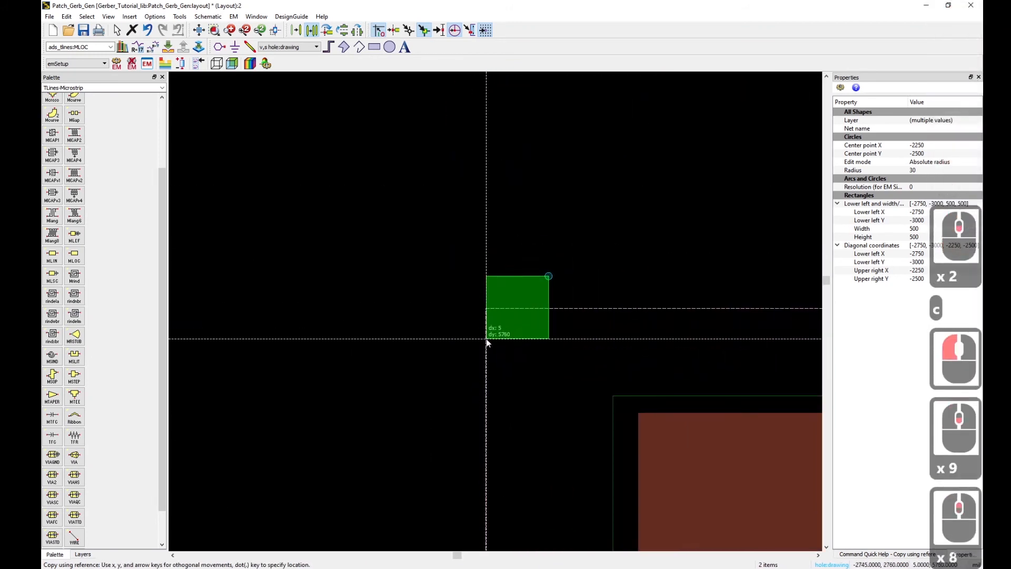
key(ctrl+r)
click(486, 309)
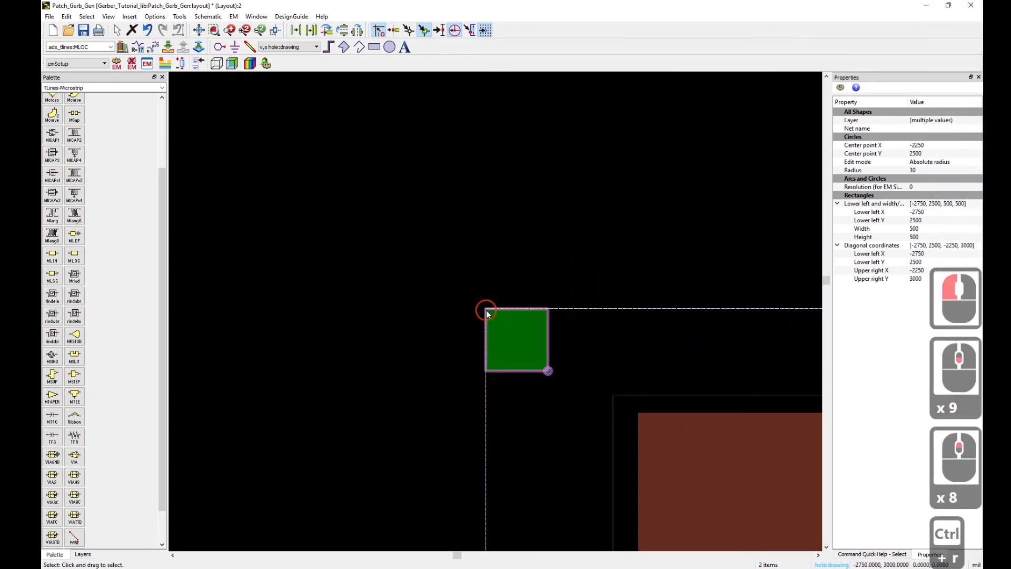
Copy the upper left helper square and hole to the board outline's upper right corner, rotated so the hole faces inward
click(545, 400)
scroll(614, 271, down, 6)
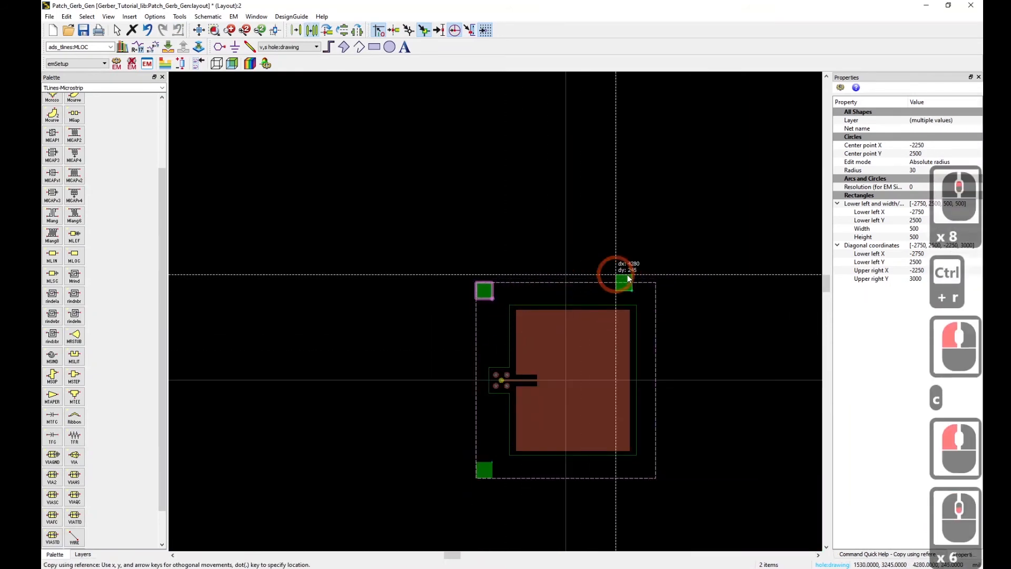
scroll(501, 322, up, 4)
key(ctrl+r)
scroll(498, 323, up, 3)
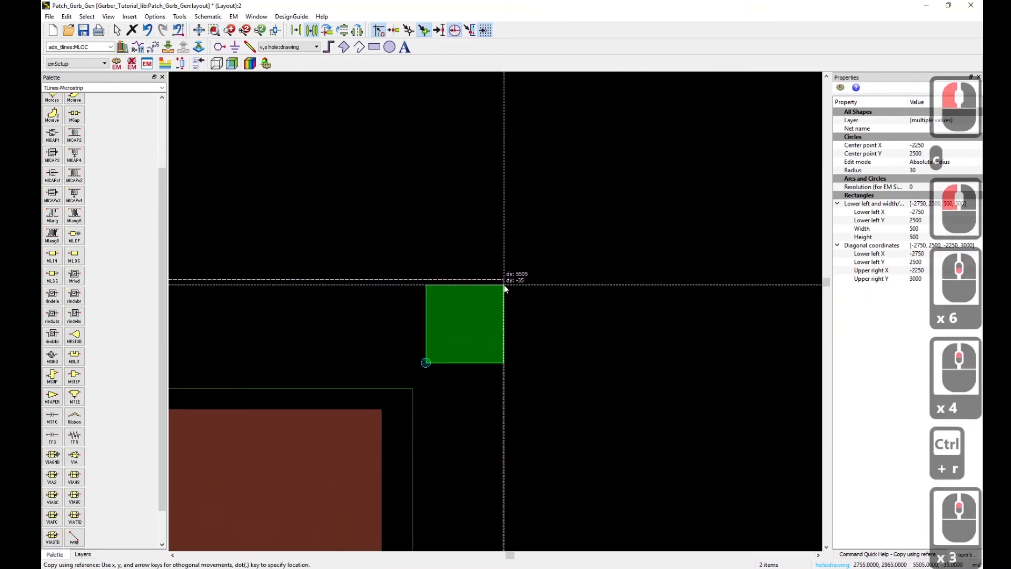
click(503, 282)
Copy the upper right helper square and hole to the board outline's lower right corner, rotated inward, and clear the selection
key(c)
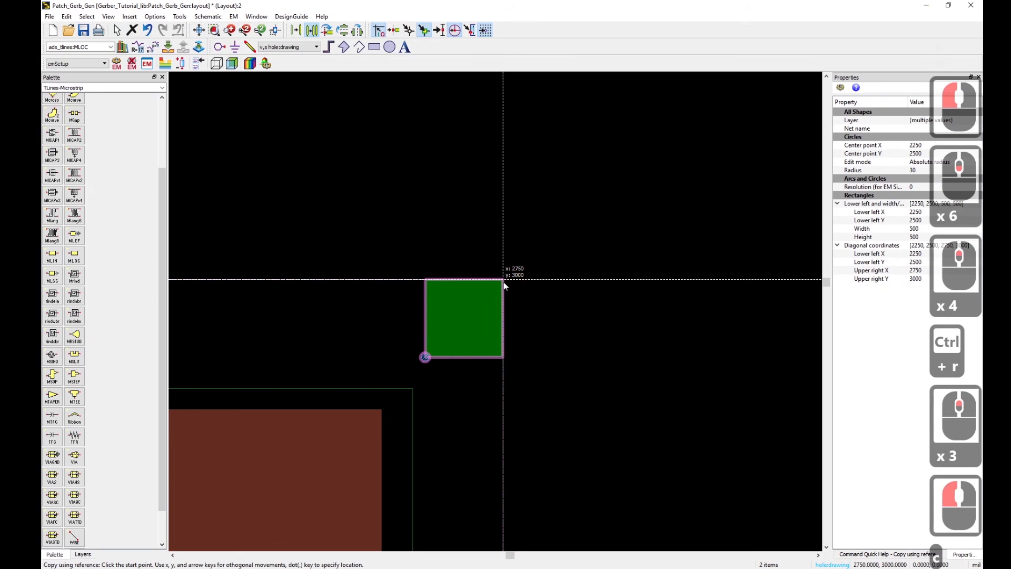
click(503, 282)
scroll(463, 492, down, 9)
scroll(493, 363, up, 4)
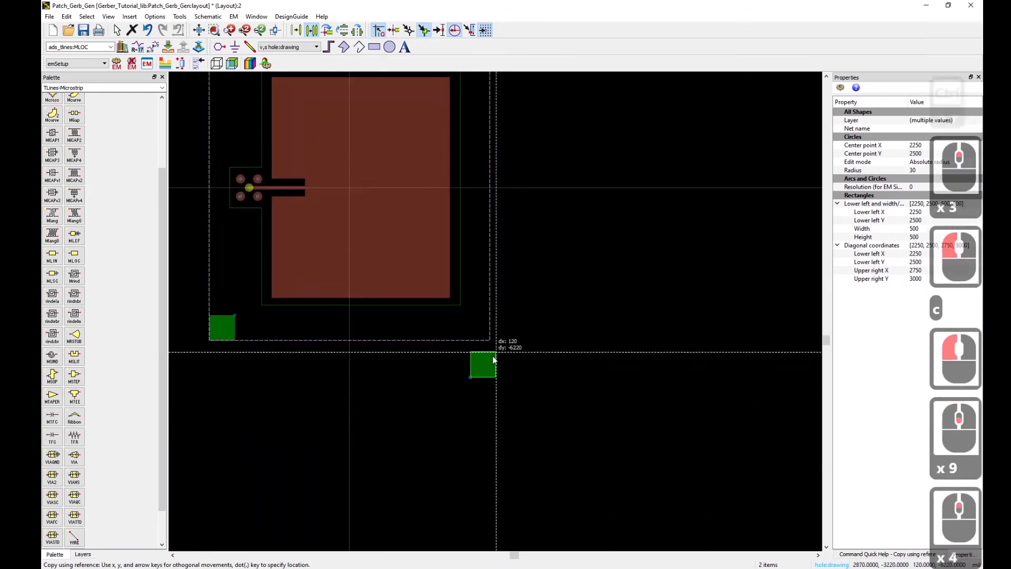
key(ctrl+r)
click(488, 340)
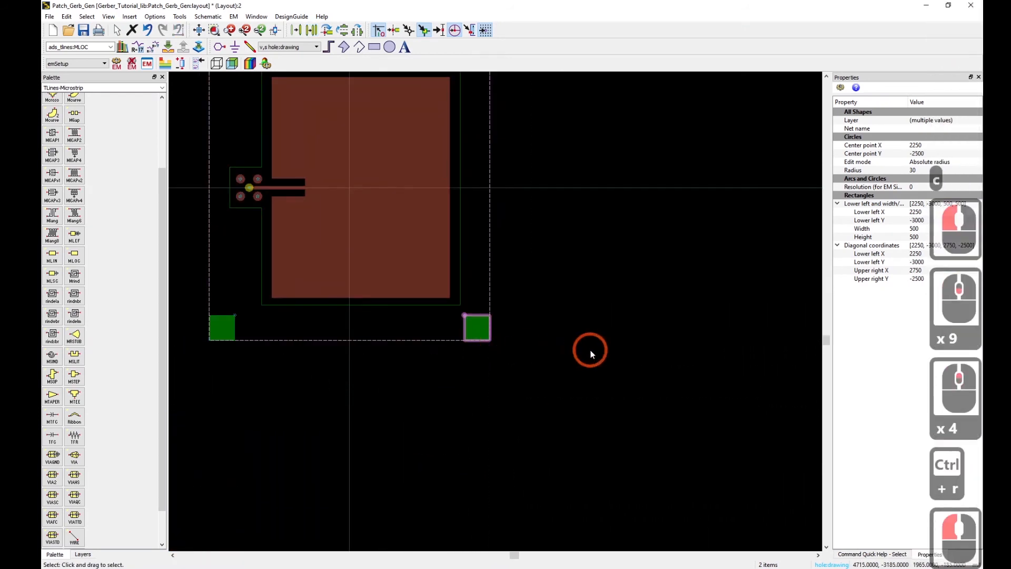
key(Escape)
click(558, 287)
Delete the four green resi helper squares at the board corners, keeping the hole circles
scroll(426, 401, down, 6)
scroll(478, 307, up, 2)
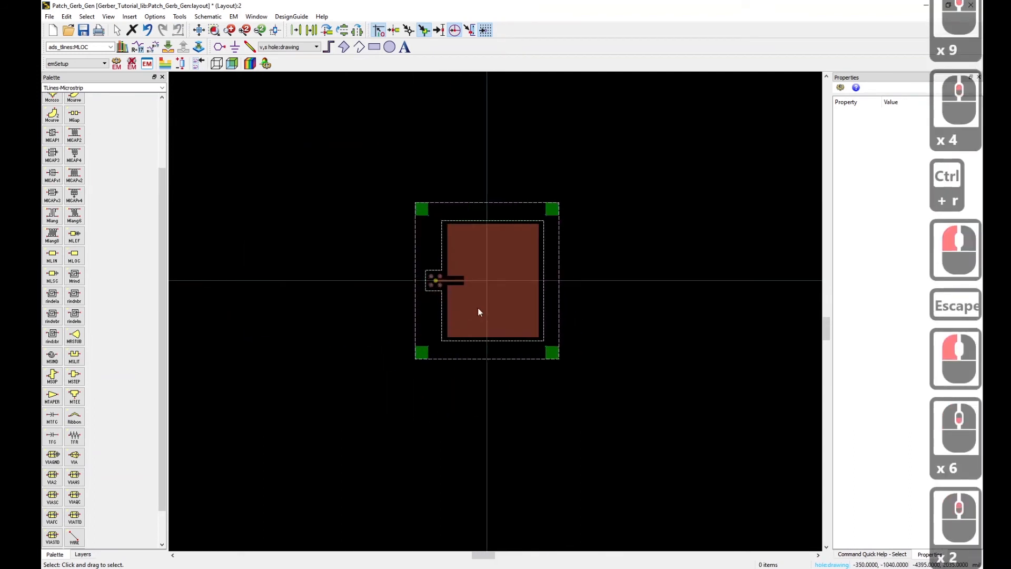
scroll(445, 295, up, 1)
click(415, 188)
key(Delete)
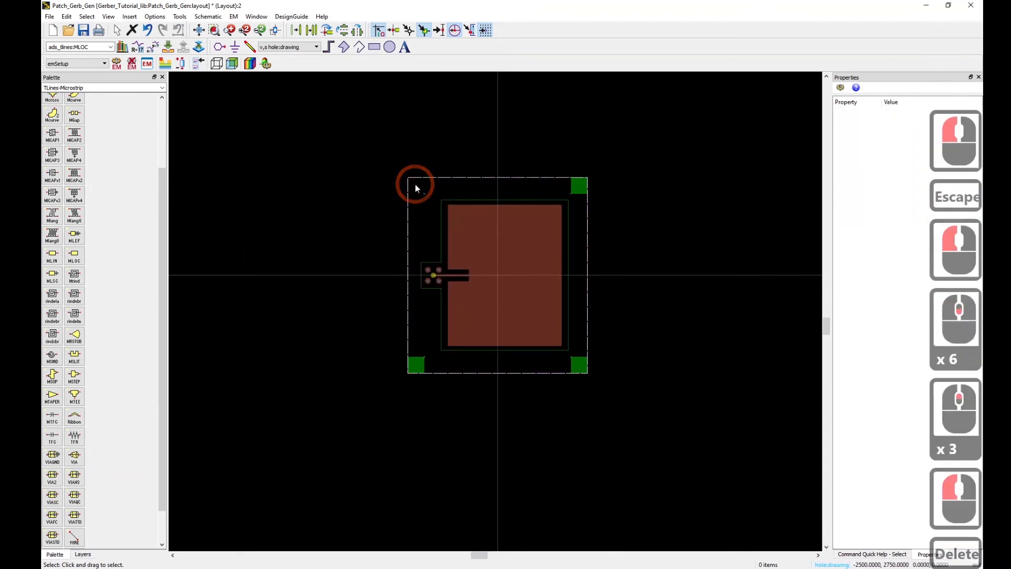
click(579, 186)
key(Delete)
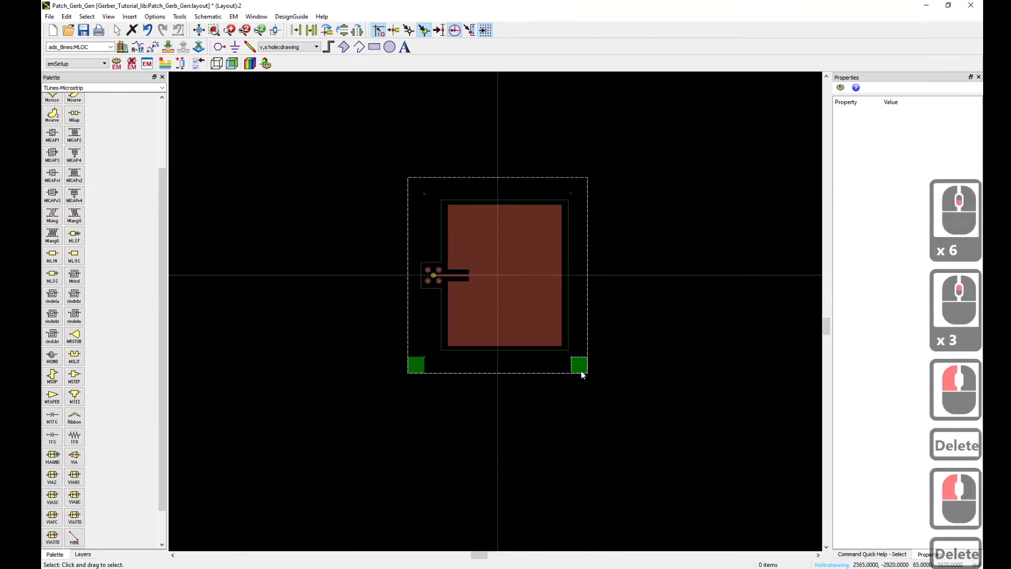
click(581, 367)
key(Delete)
click(416, 366)
key(Delete)
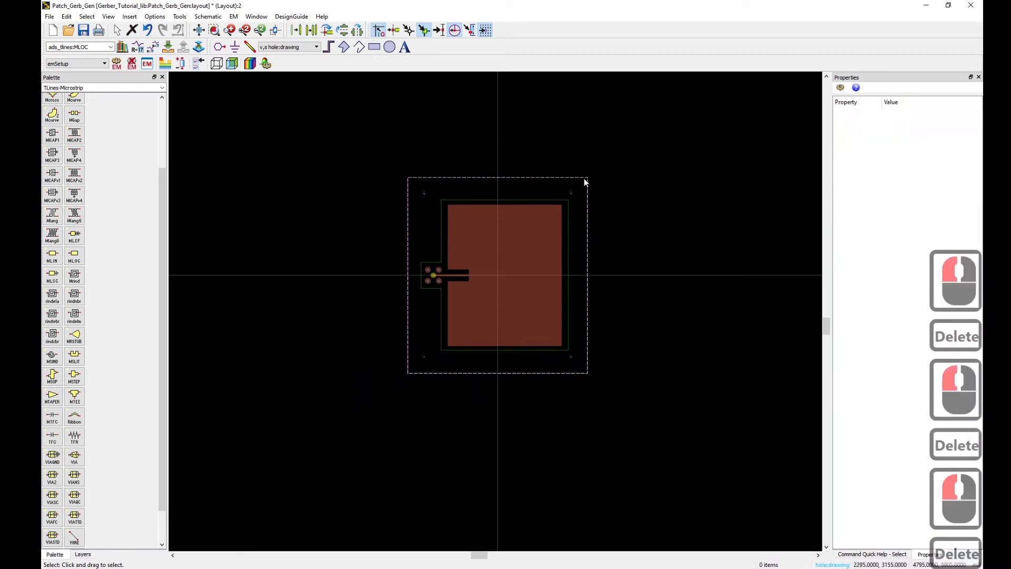
Break the bound:drawing board outline rectangle into four separate edge lines
scroll(497, 266, up, 1)
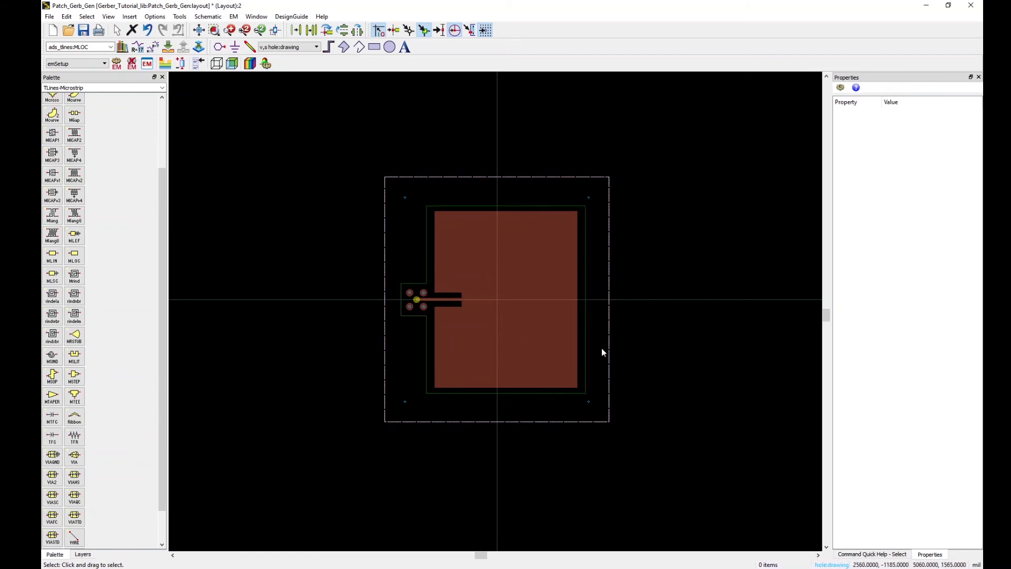
scroll(601, 348, up, 3)
scroll(542, 359, down, 2)
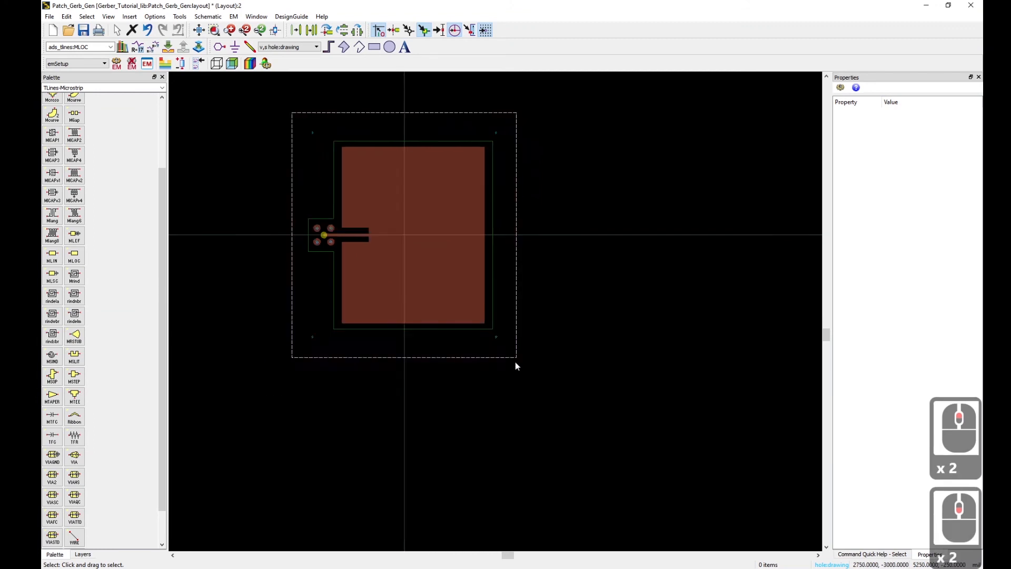
scroll(452, 273, up, 1)
scroll(422, 175, up, 2)
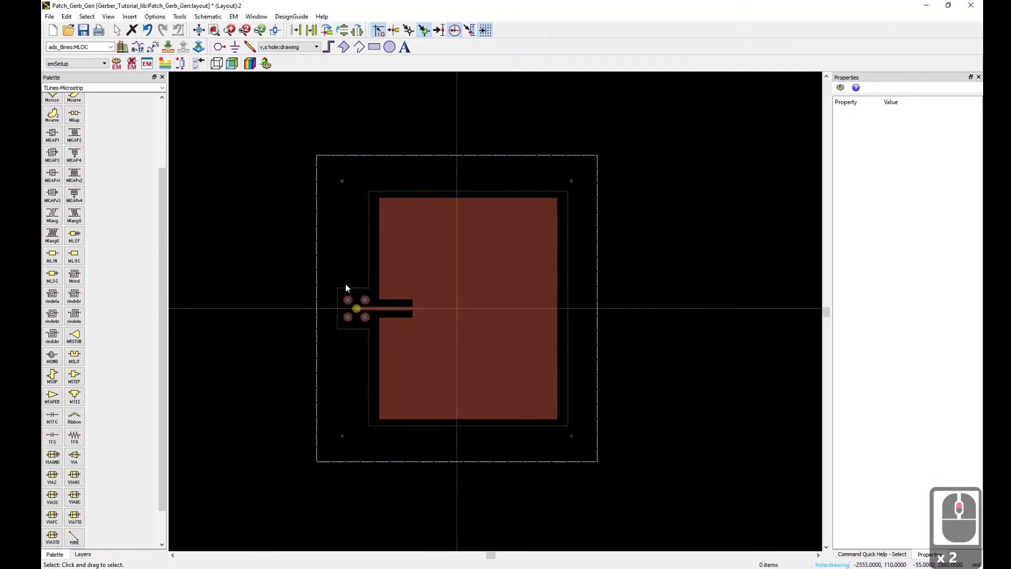
right_click(583, 307)
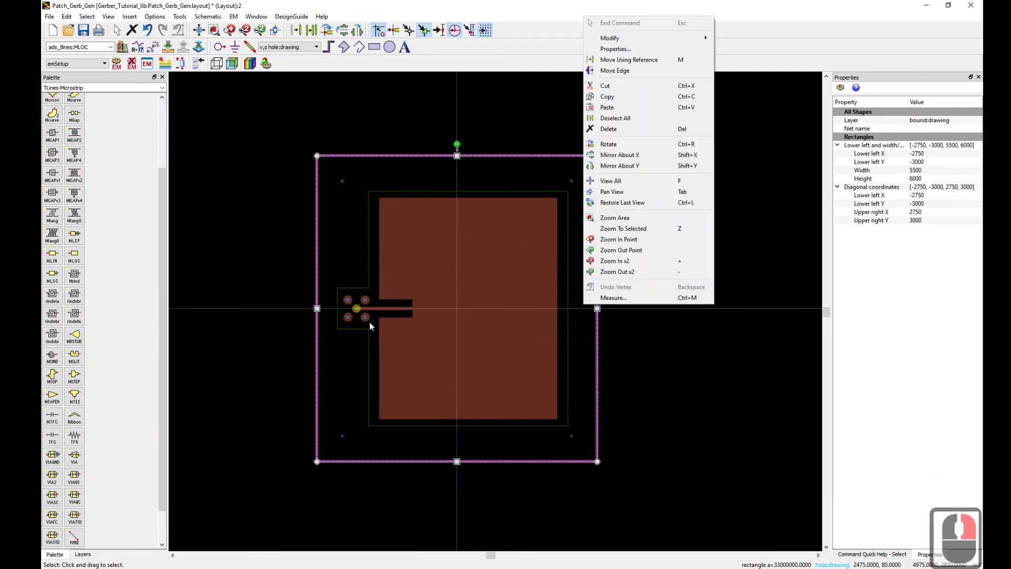
mouse_move(659, 36)
click(729, 39)
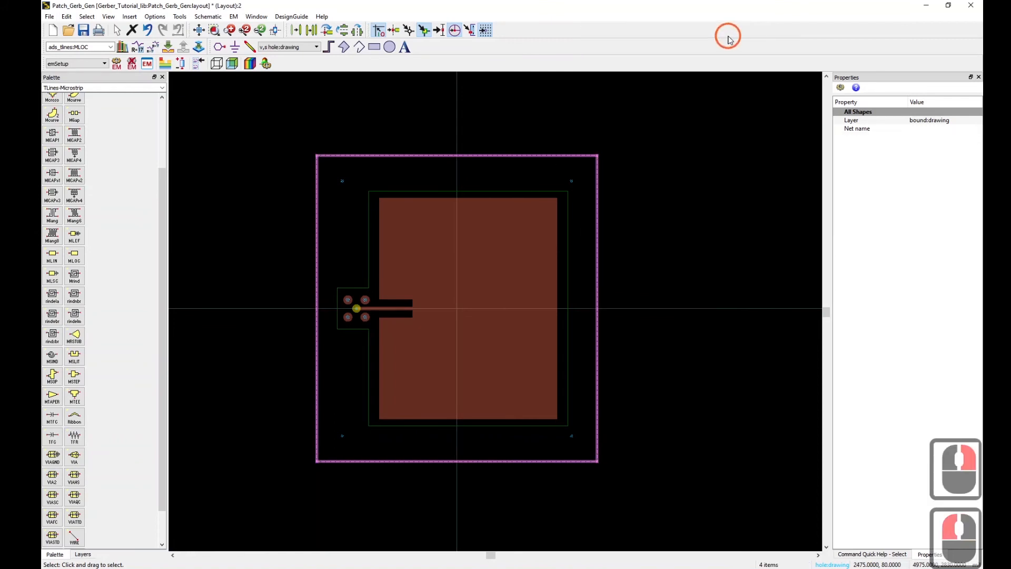
Check the board outline's edges and the patch polygon by selecting them individually, leaving nothing selected
click(657, 329)
click(596, 329)
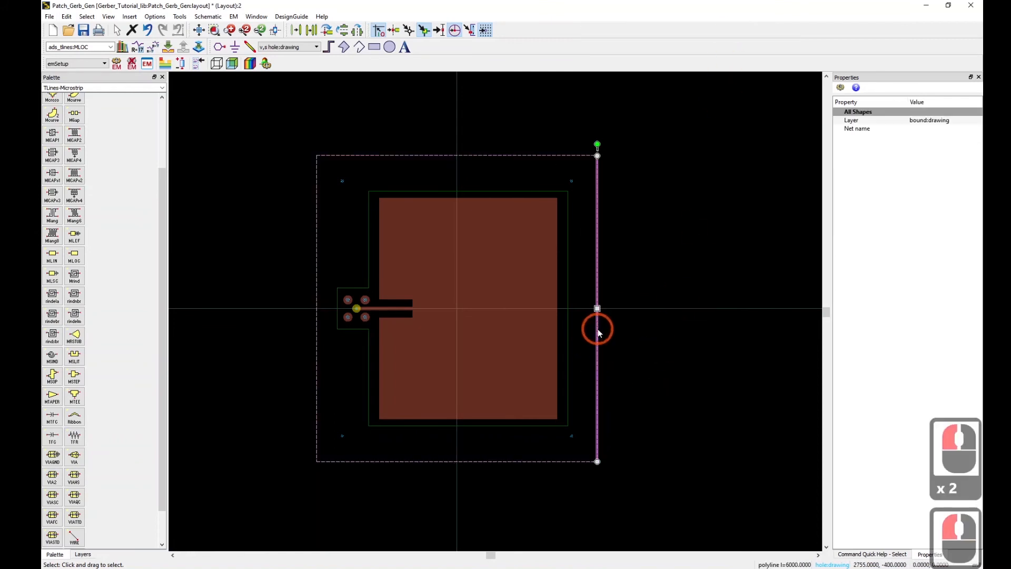
click(542, 156)
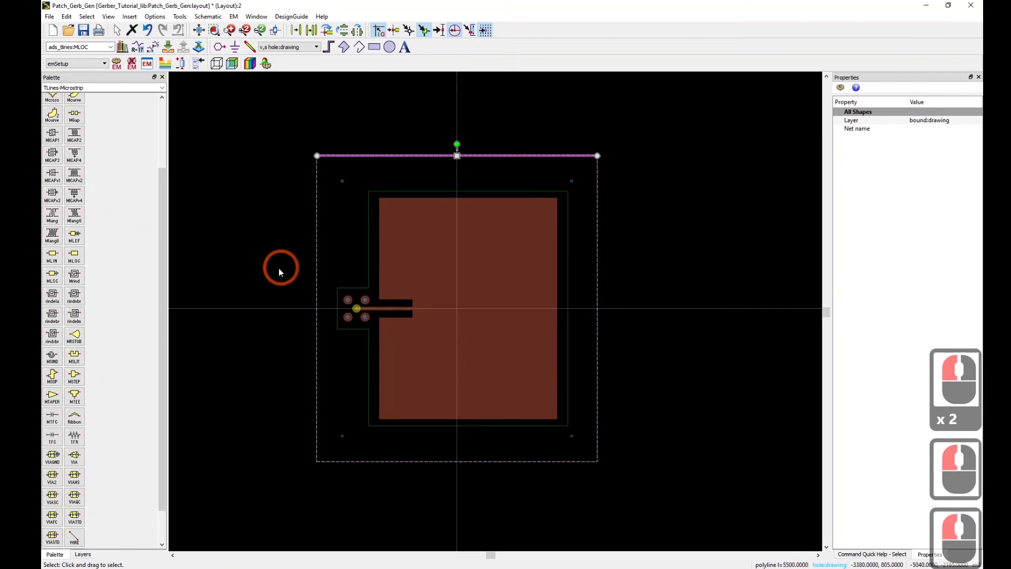
click(315, 270)
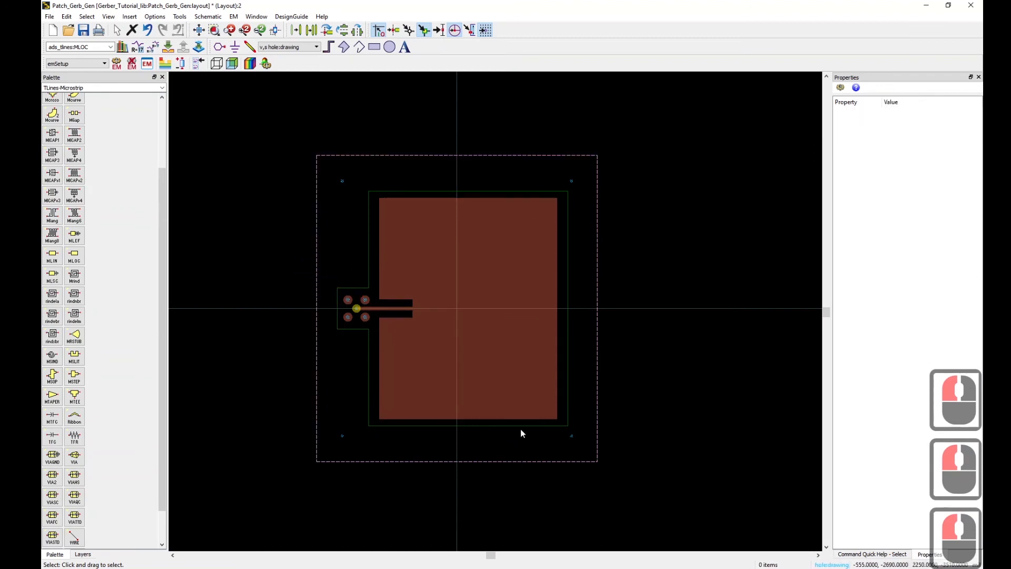
click(343, 390)
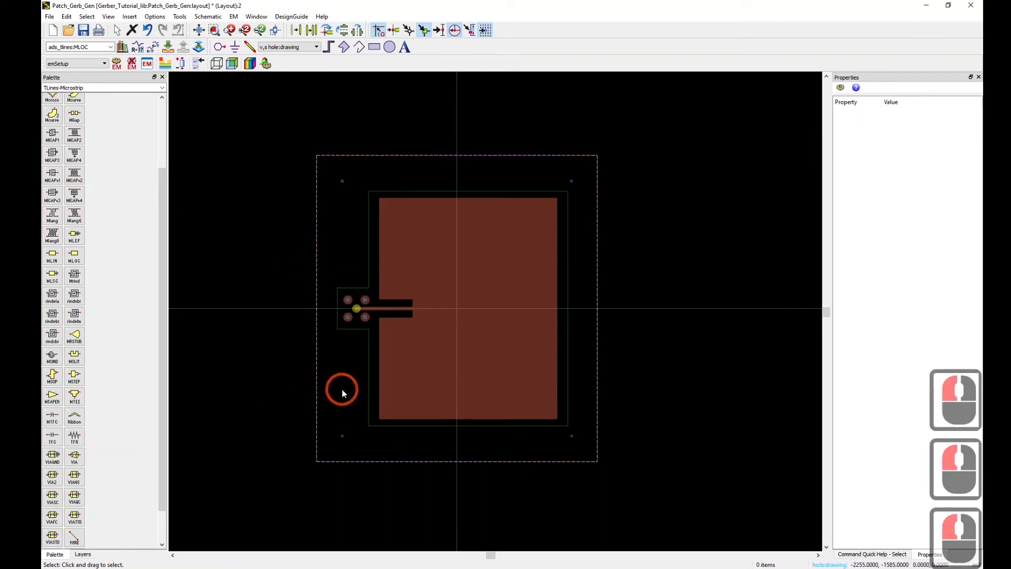
click(342, 389)
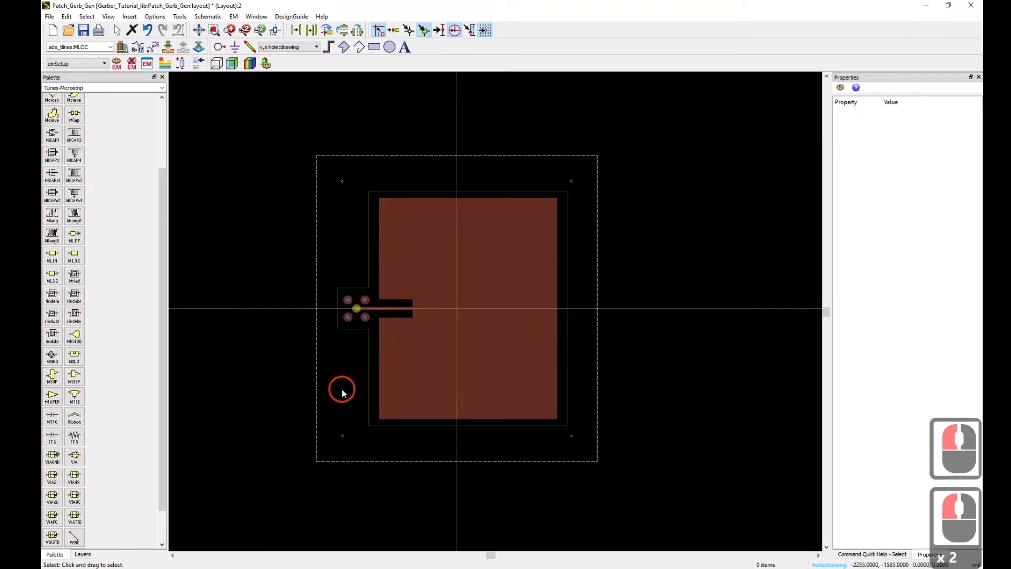
double_click(495, 334)
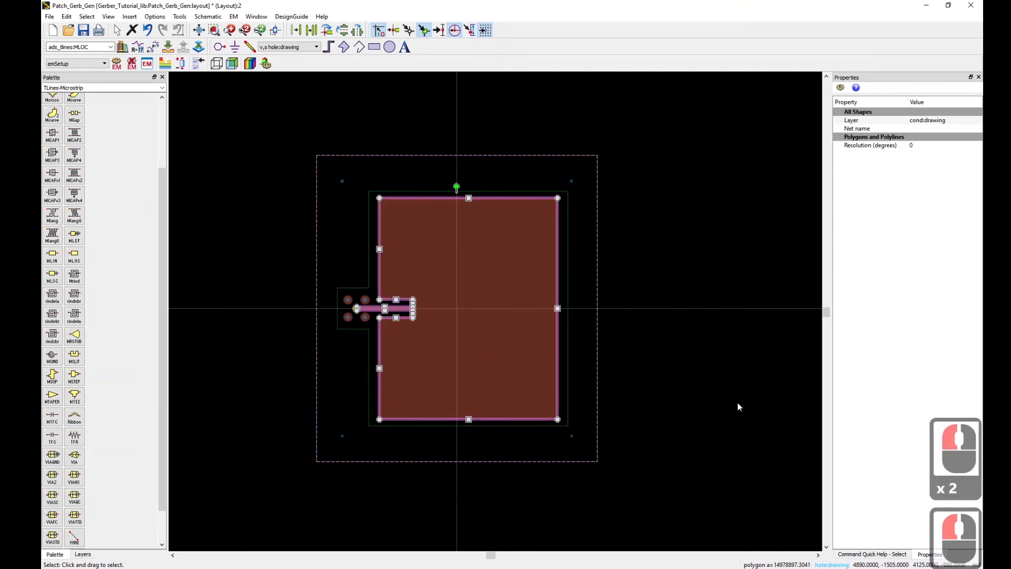
click(679, 414)
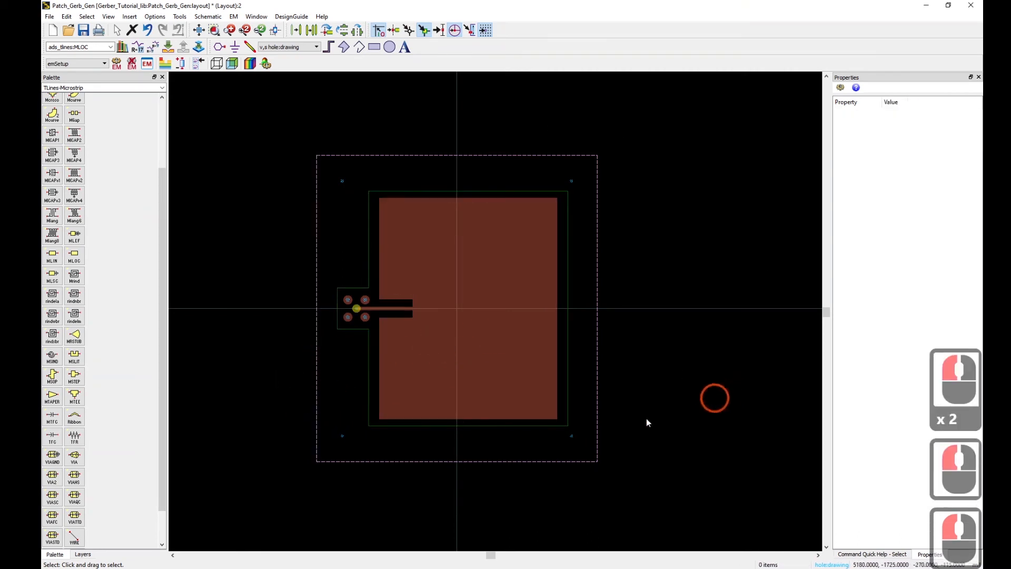
Save the layout and begin an export with Gerber/Drill as the file type
click(84, 31)
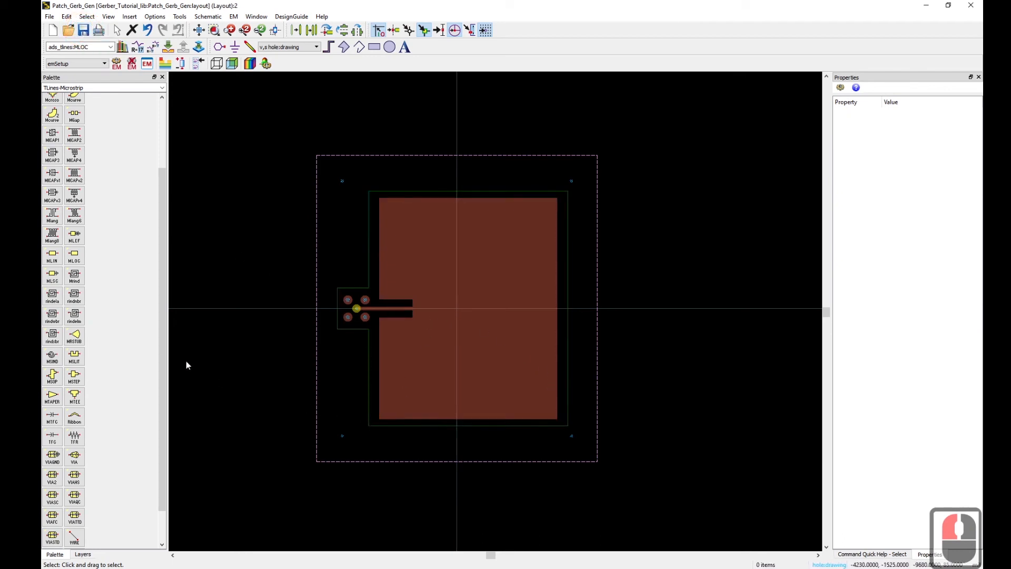
click(48, 17)
click(104, 159)
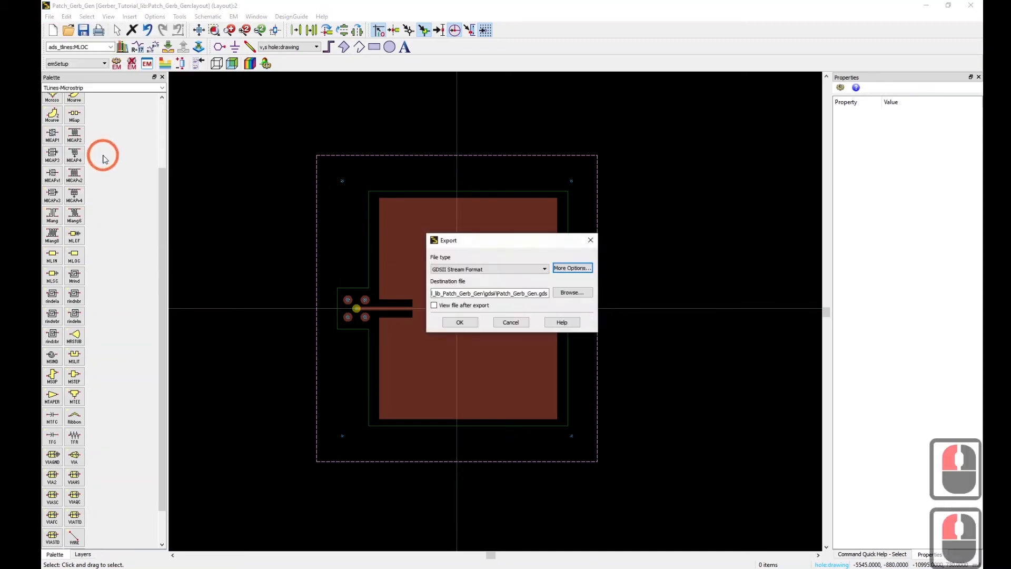
click(466, 270)
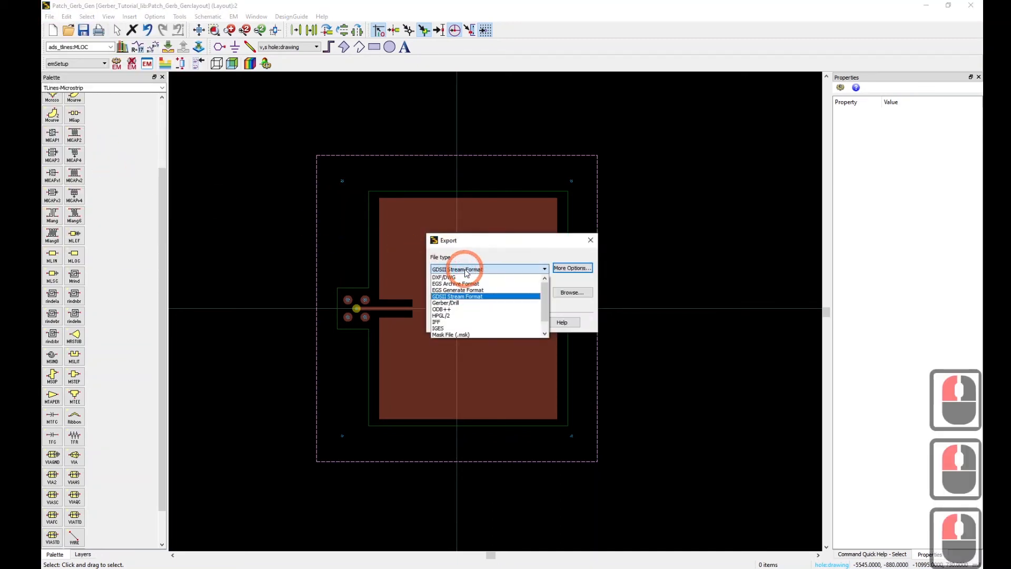
click(456, 303)
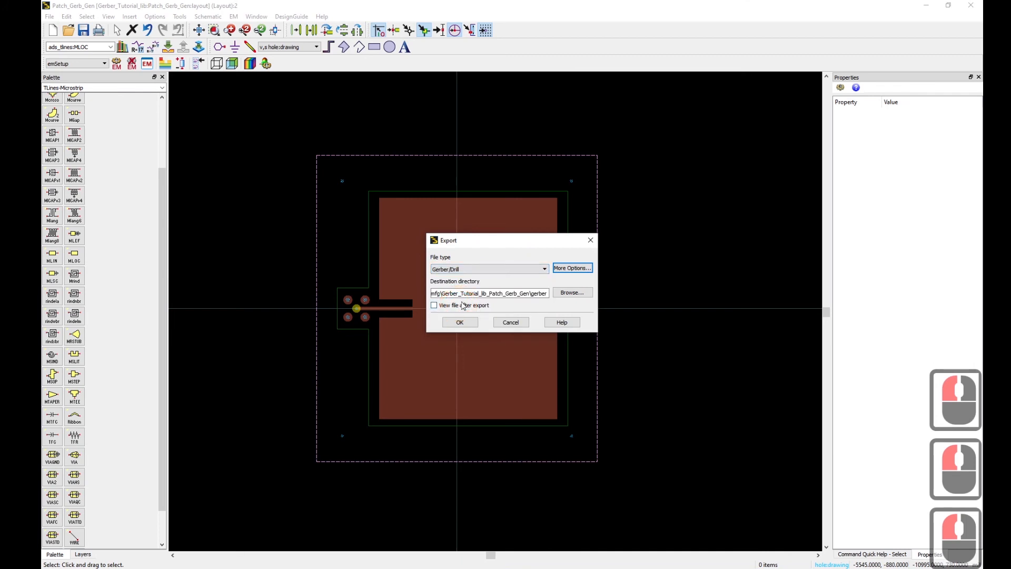
Review the export's format and layer options, and include the hole:drawing layer in the drill export
click(573, 270)
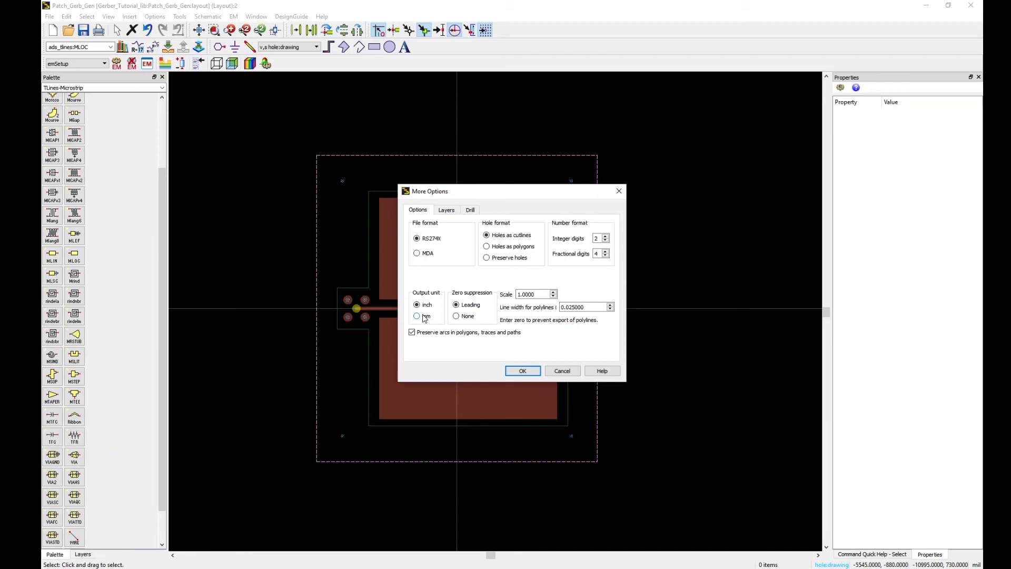
click(445, 210)
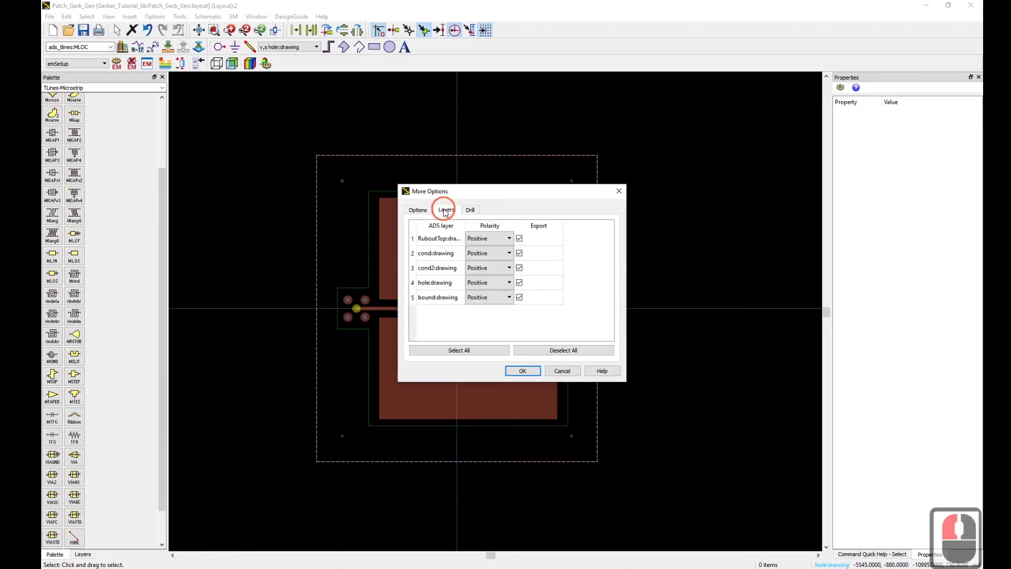
drag(498, 194, 715, 196)
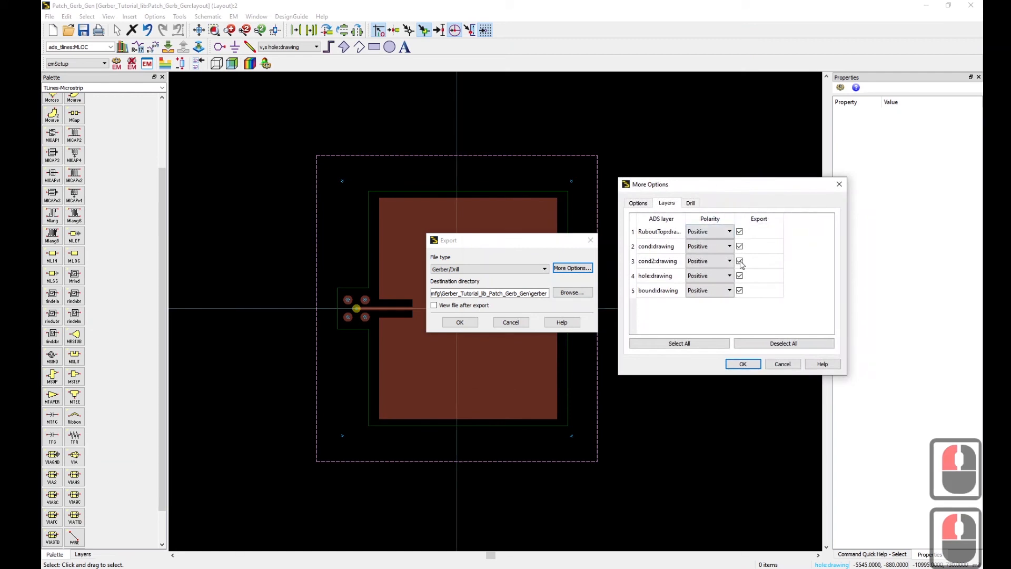
click(691, 204)
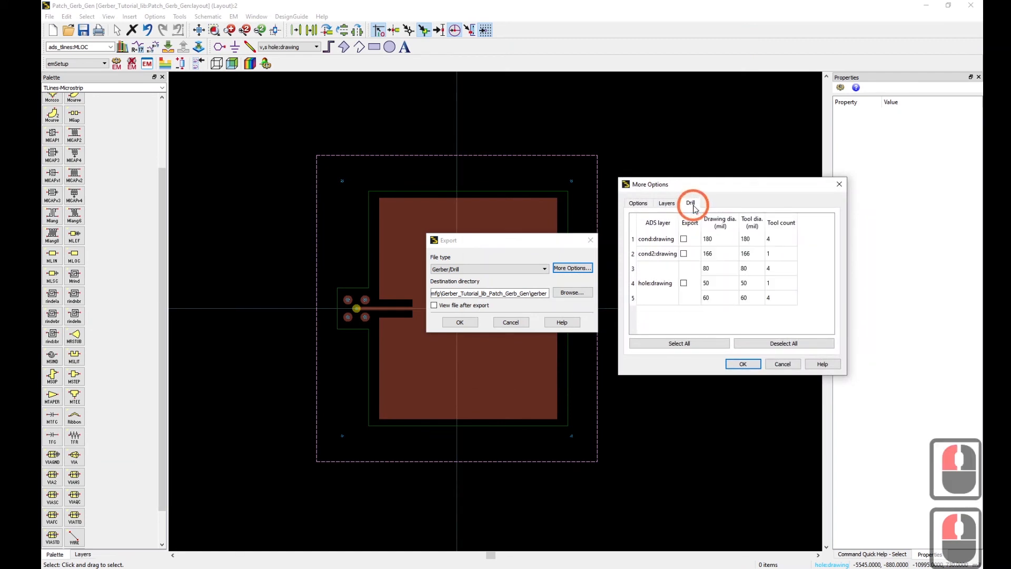
click(684, 283)
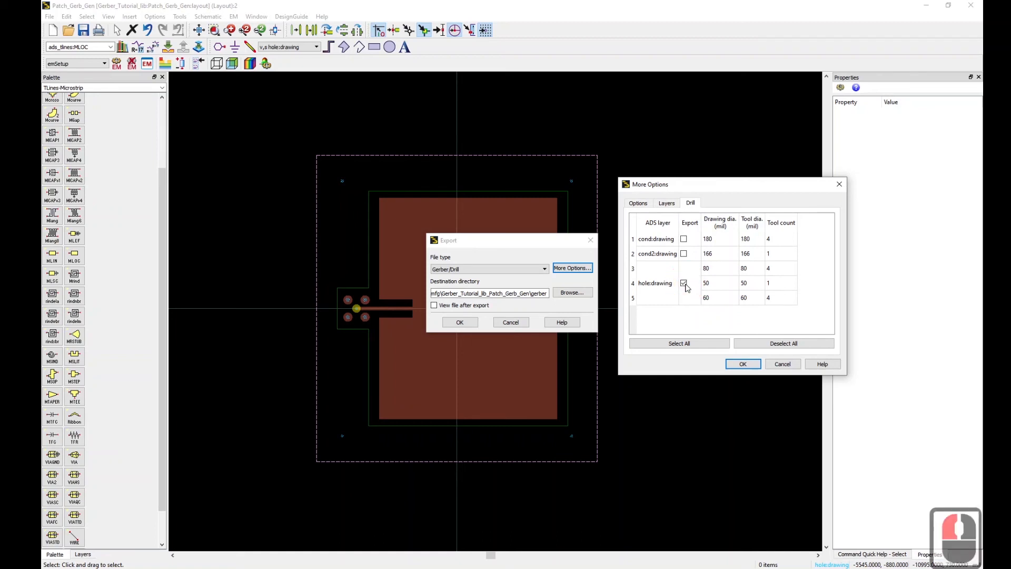
click(640, 204)
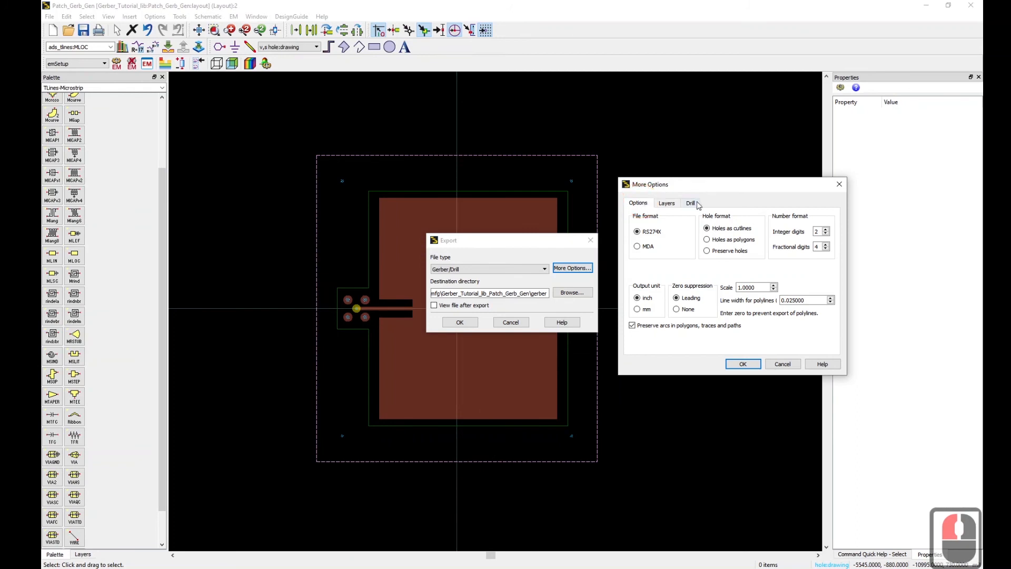
click(743, 363)
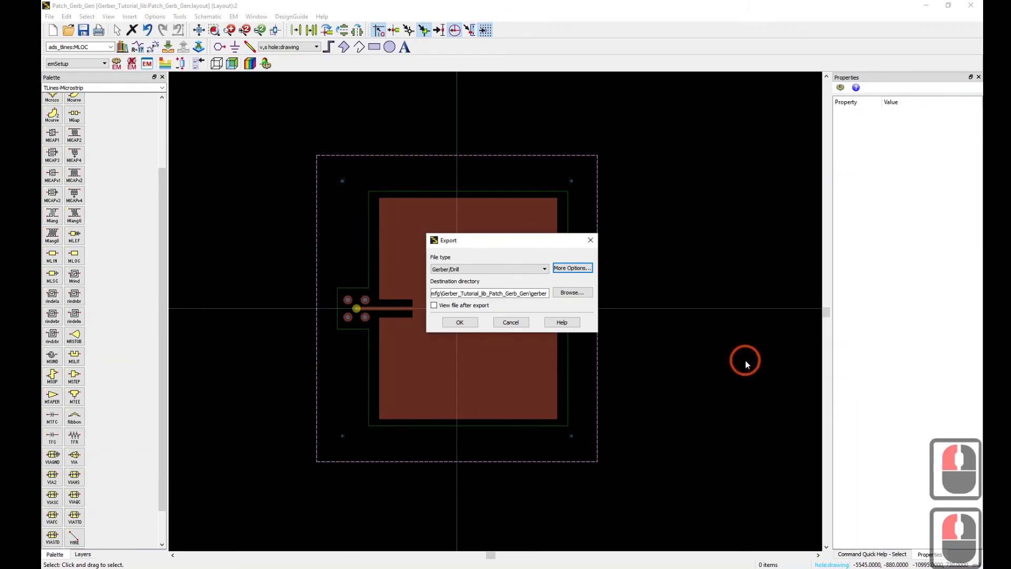
Run the Gerber/Drill export with viewing of the file after export enabled
click(444, 307)
click(456, 322)
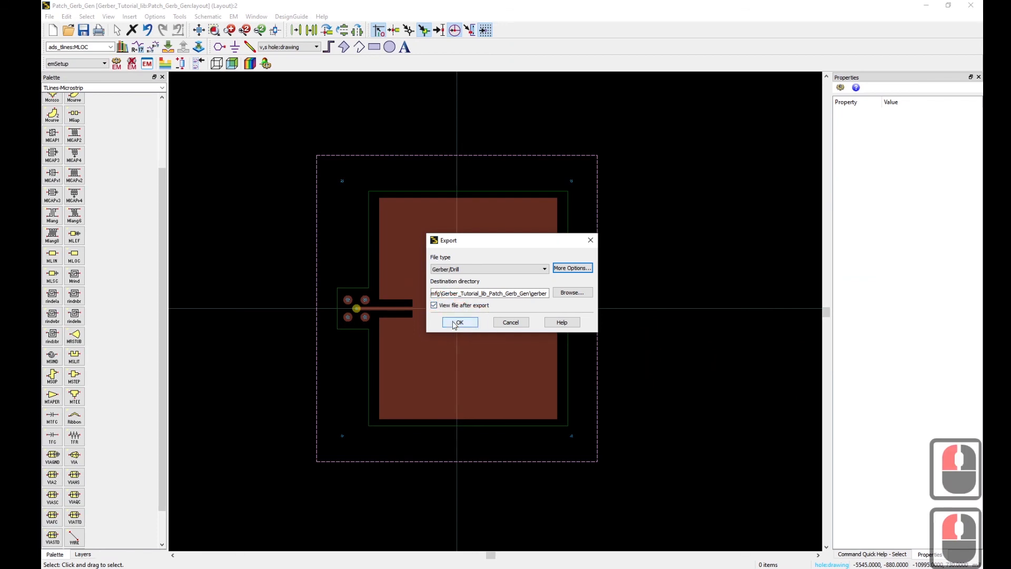
click(457, 322)
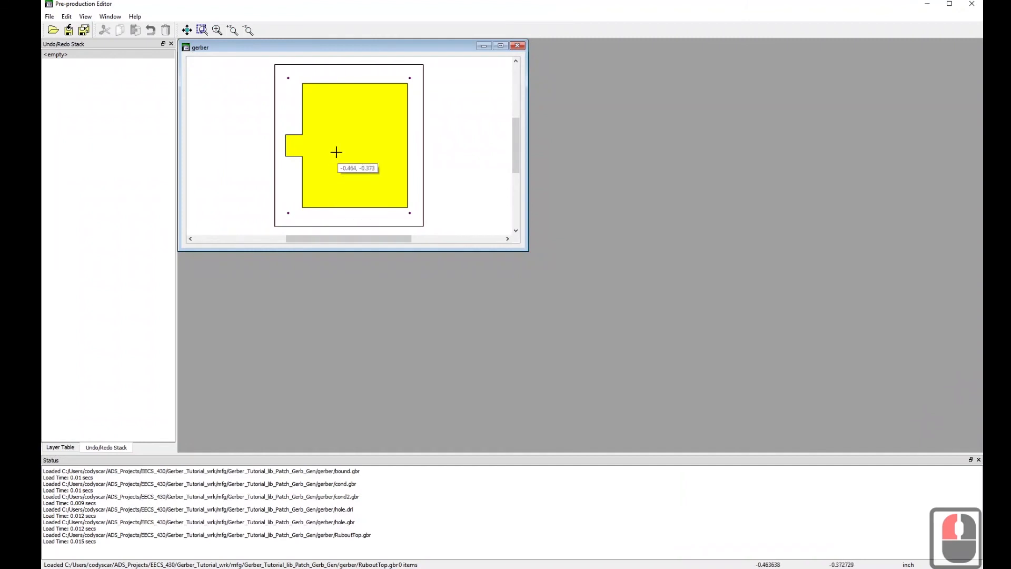
Examine the exported Gerber in an enlarged view, toggle the RuboutTop layer's visibility, and close the viewer
scroll(345, 127, up, 2)
scroll(350, 142, down, 2)
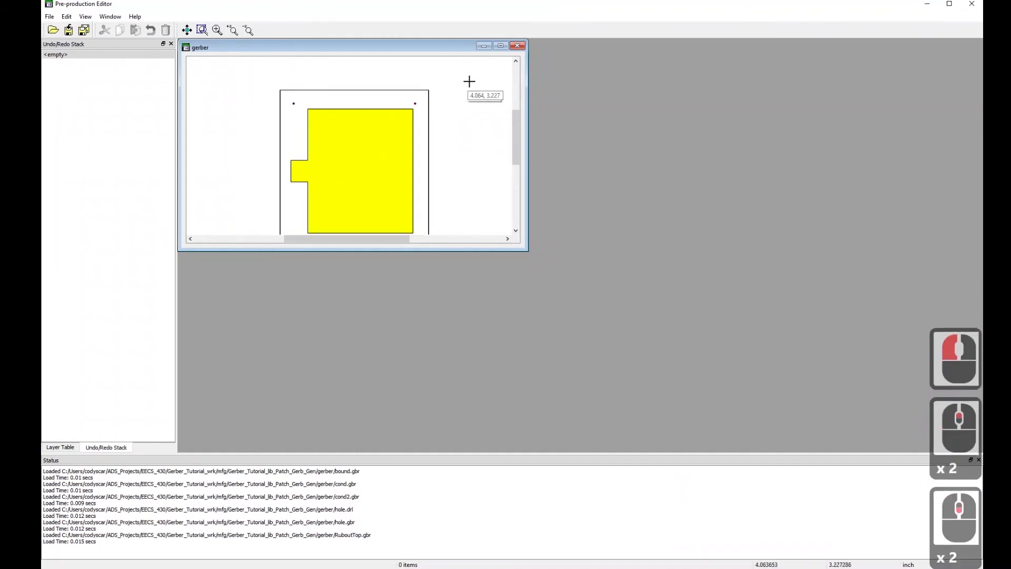
click(500, 45)
scroll(695, 283, down, 4)
scroll(612, 244, up, 2)
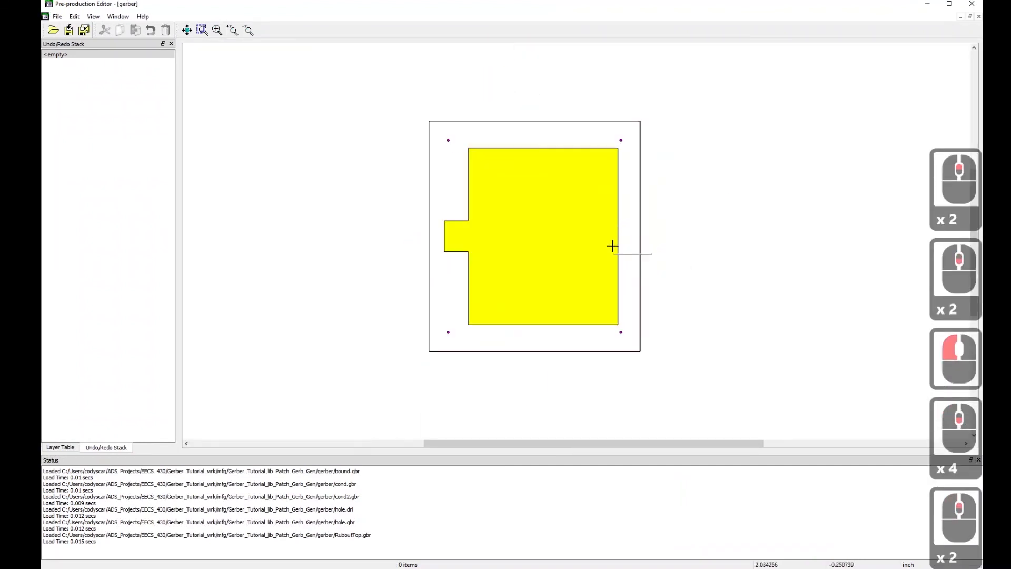
scroll(530, 194, up, 1)
scroll(656, 297, up, 1)
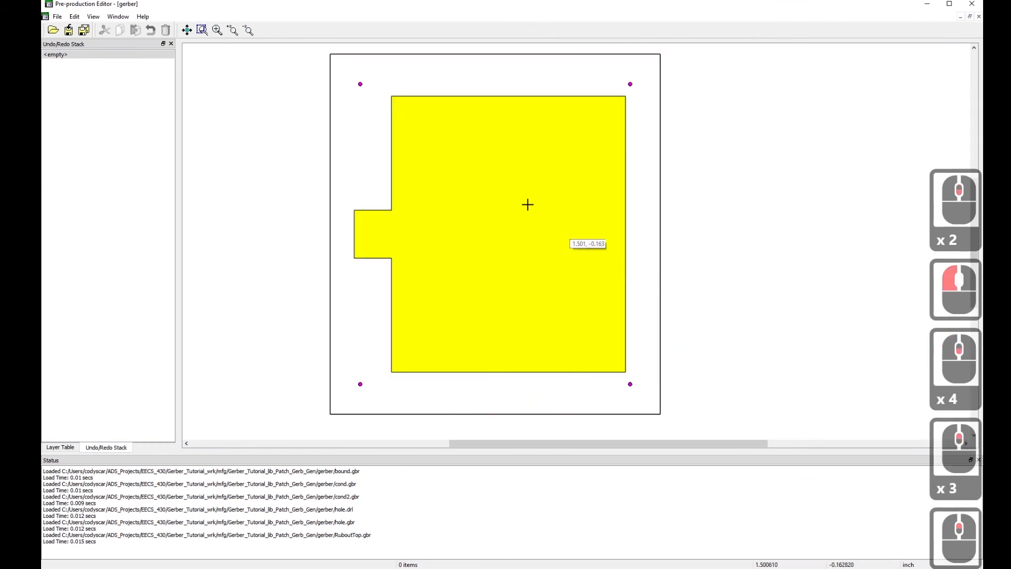
click(60, 447)
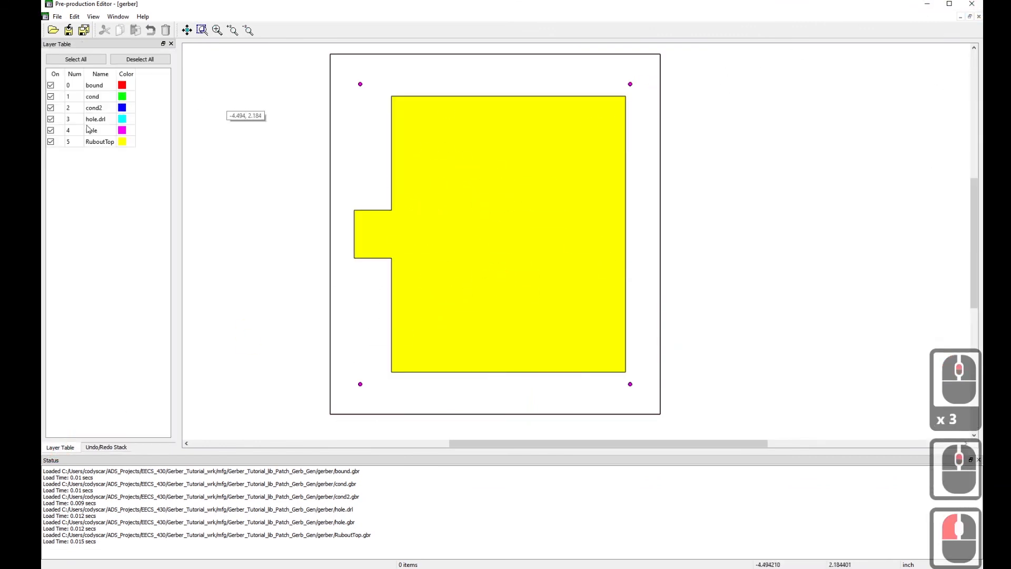
click(50, 141)
click(51, 141)
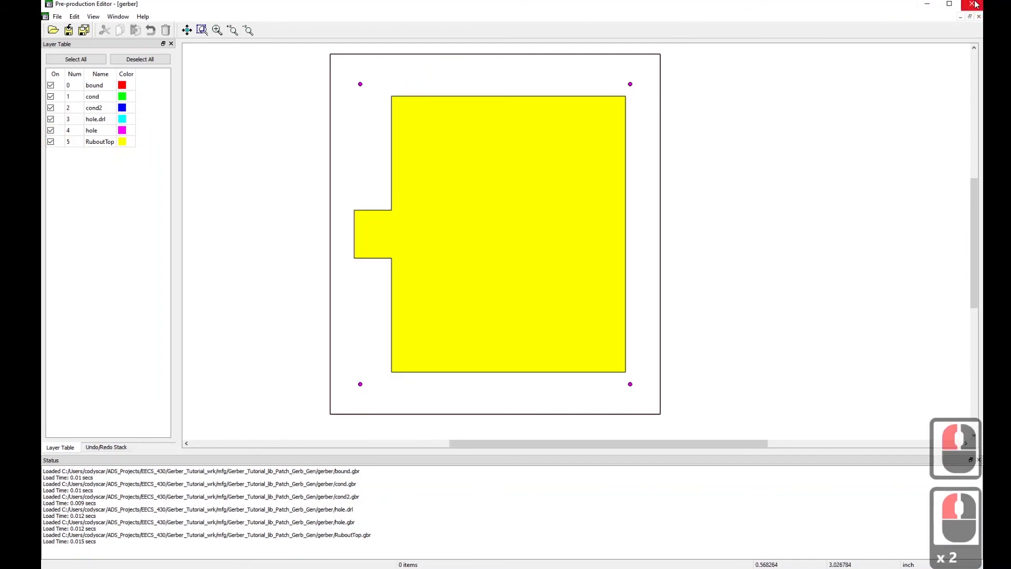
click(971, 4)
Explode the RuboutTop:drawing polygon surrounding the patch and feed
scroll(482, 363, up, 1)
scroll(525, 324, up, 4)
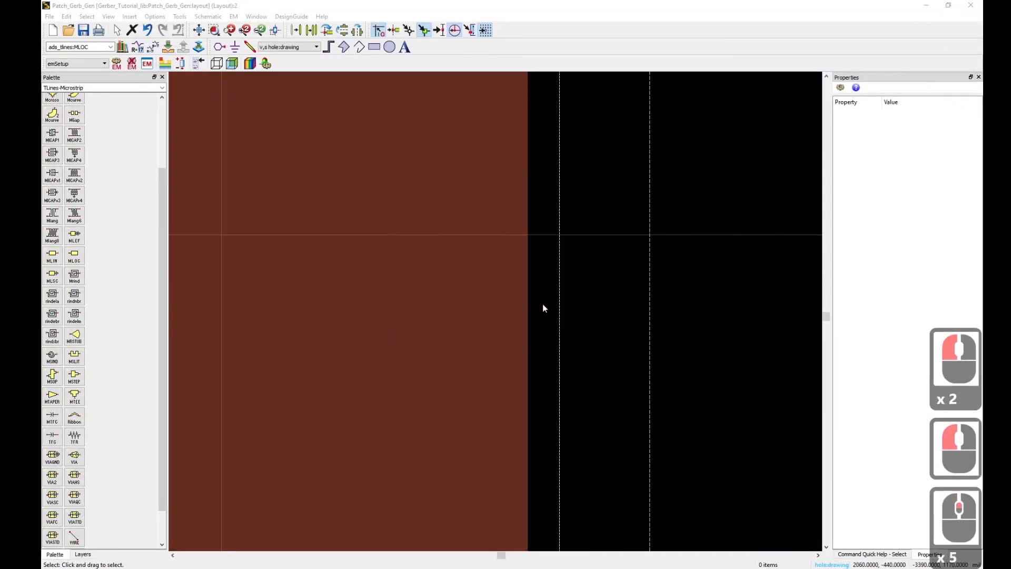
click(542, 300)
right_click(542, 301)
mouse_move(571, 37)
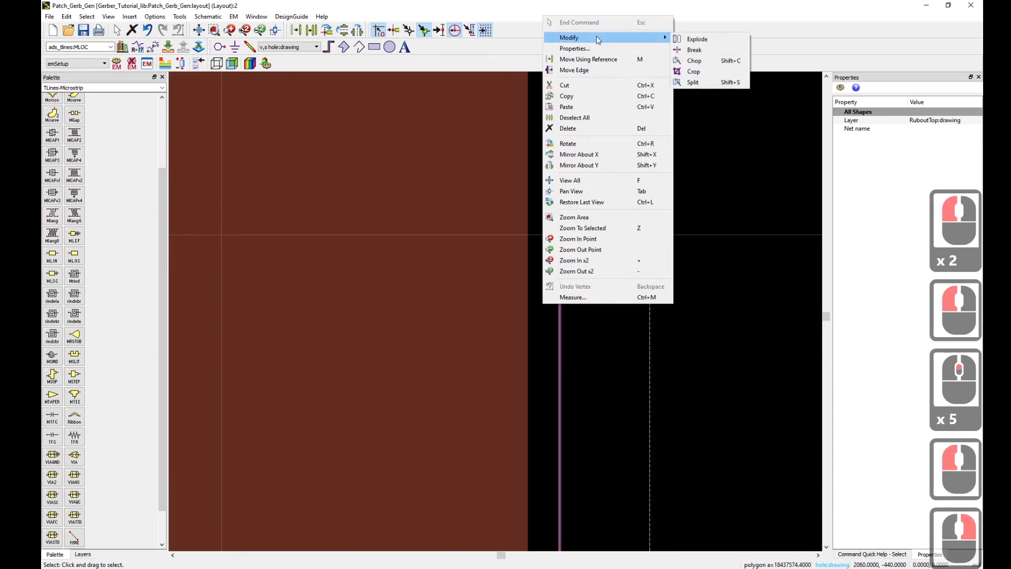
click(690, 39)
scroll(515, 331, down, 7)
scroll(515, 332, down, 3)
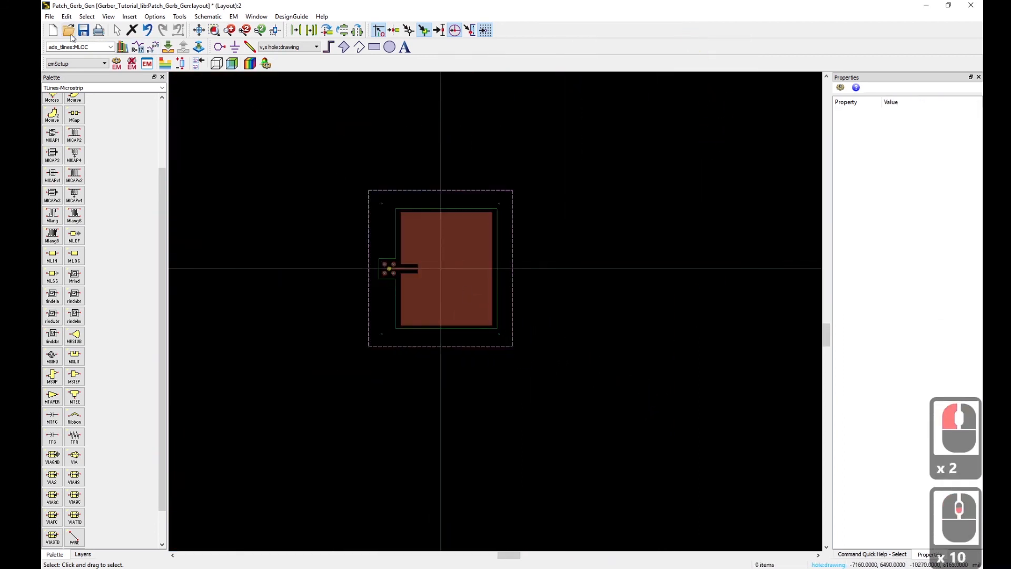
Export the modified layout as Gerber/Drill with viewing after export enabled, replacing the existing files in the destination directory
click(51, 16)
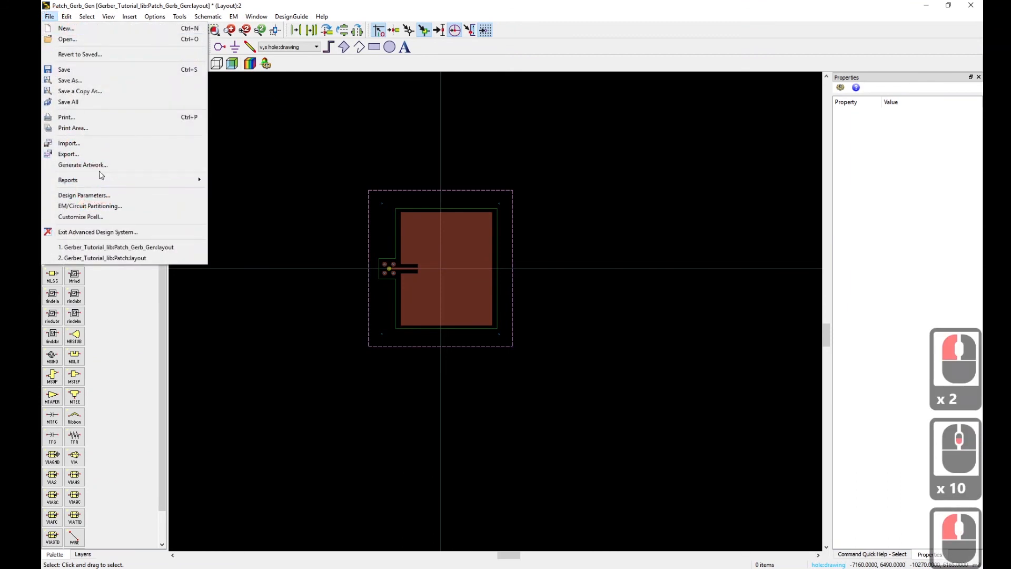
click(95, 155)
click(440, 294)
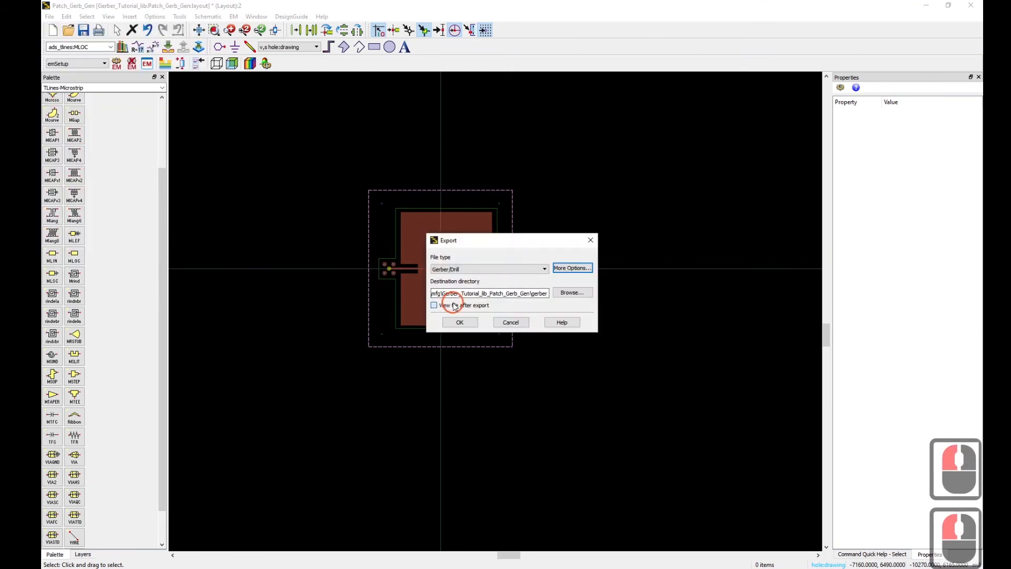
click(571, 268)
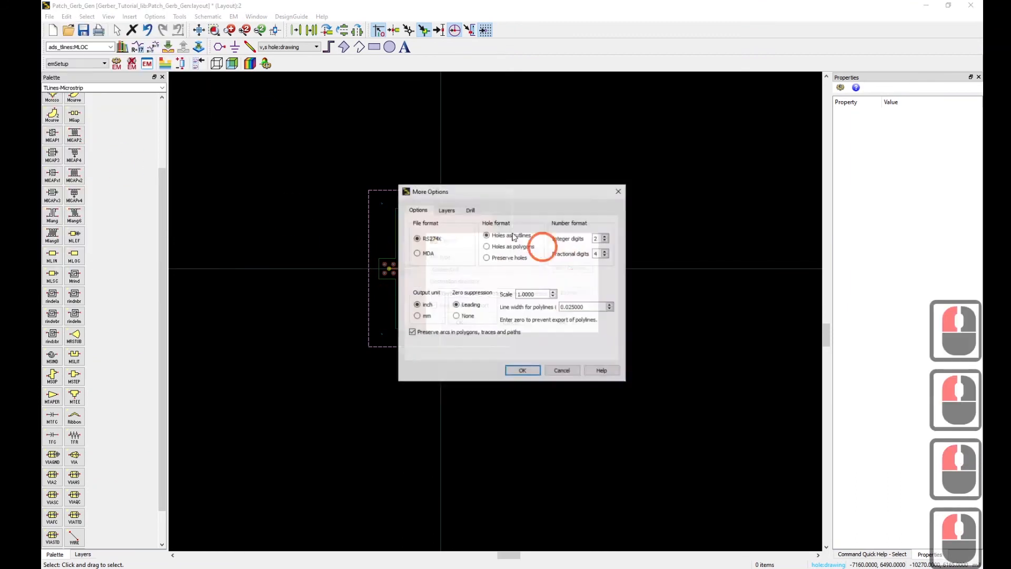
click(470, 211)
click(446, 210)
click(418, 210)
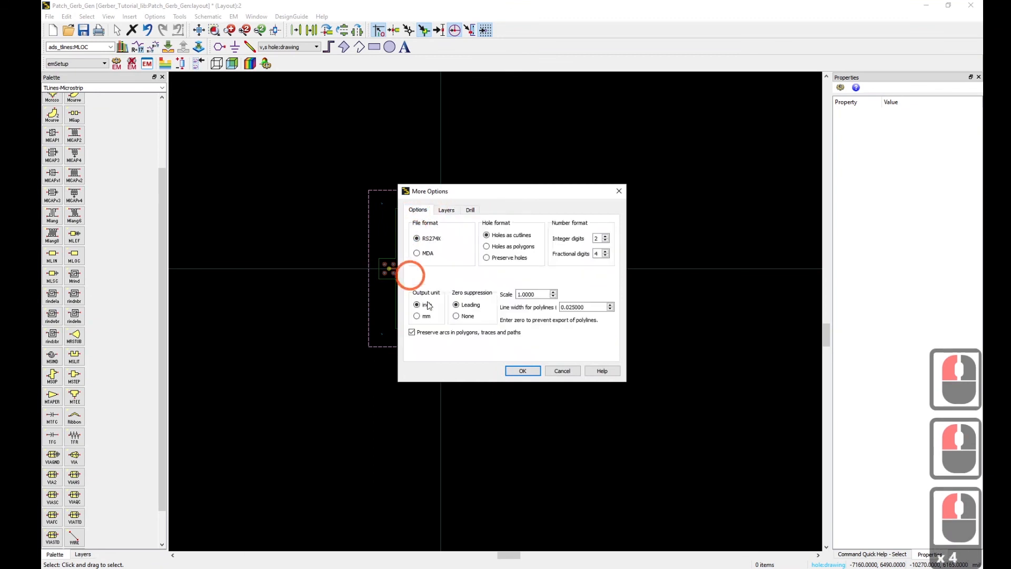
click(538, 373)
click(455, 321)
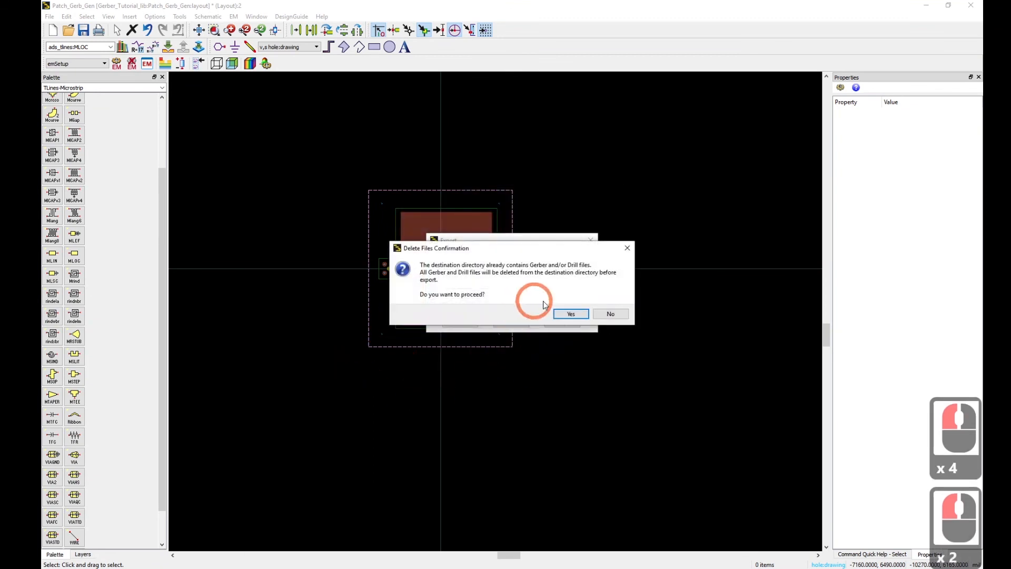
click(571, 316)
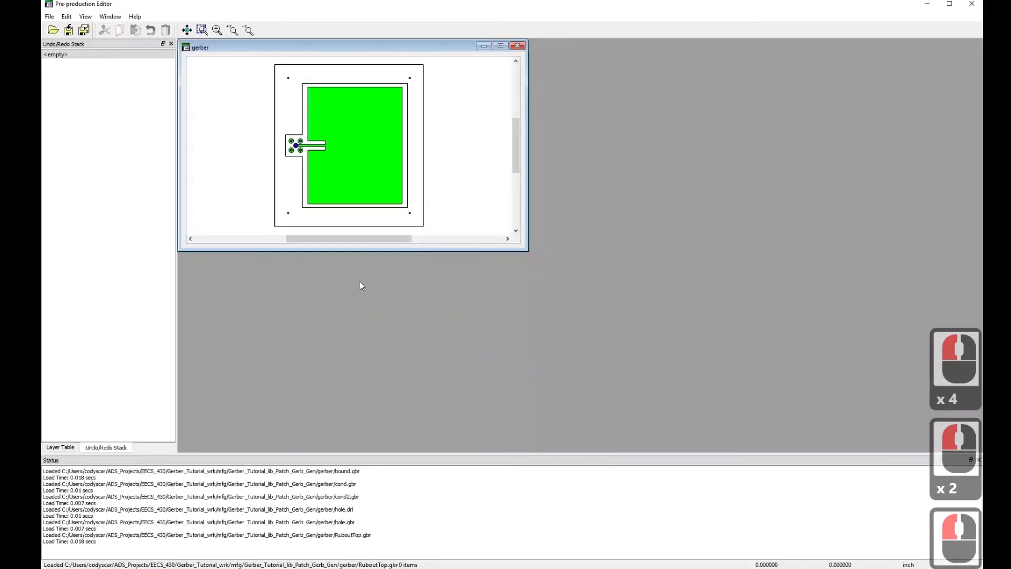
Enlarge the new Gerber view and toggle the RuboutTop layer to examine the clearance outline, leaving it shown
click(501, 46)
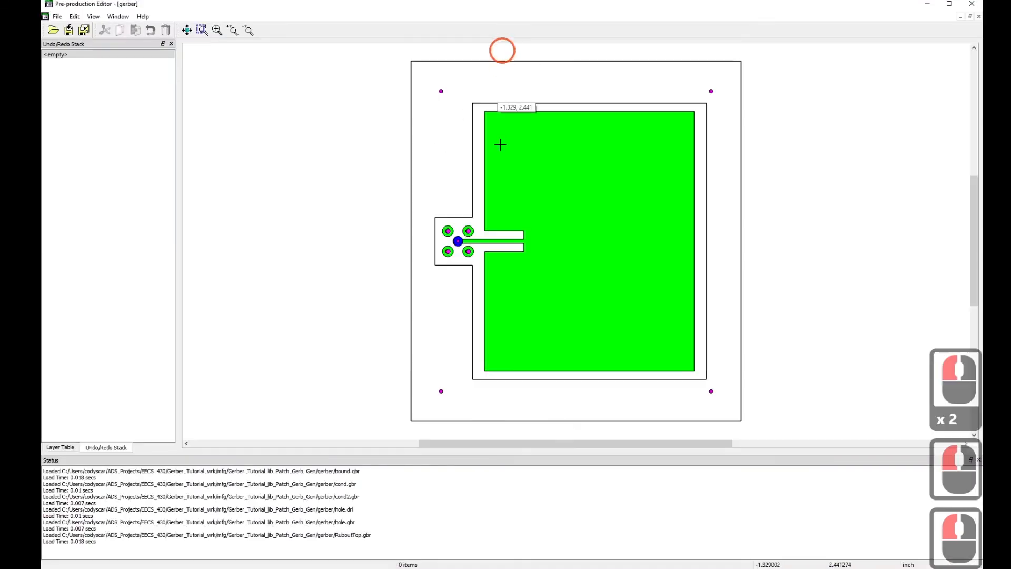
click(65, 450)
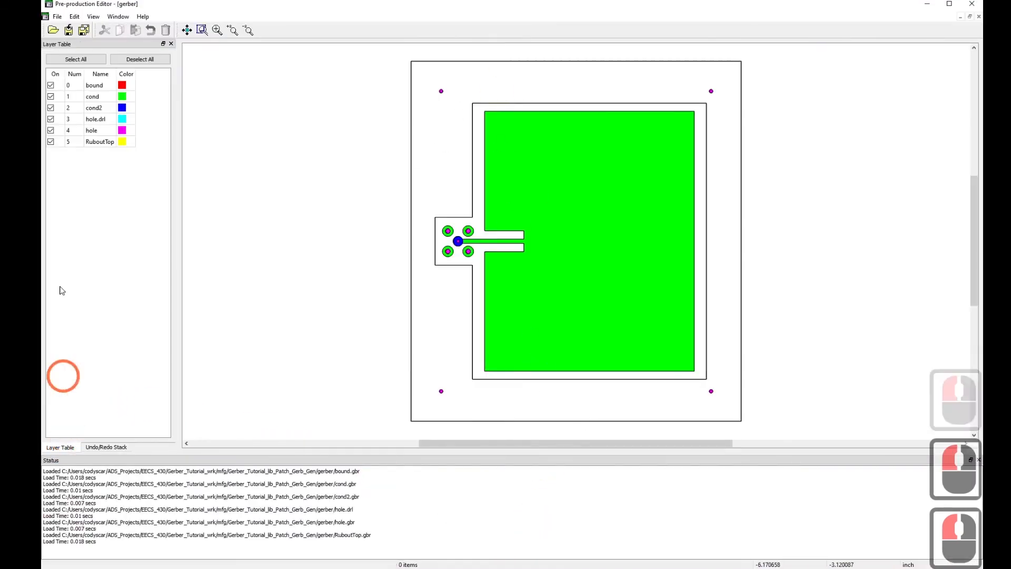
click(51, 143)
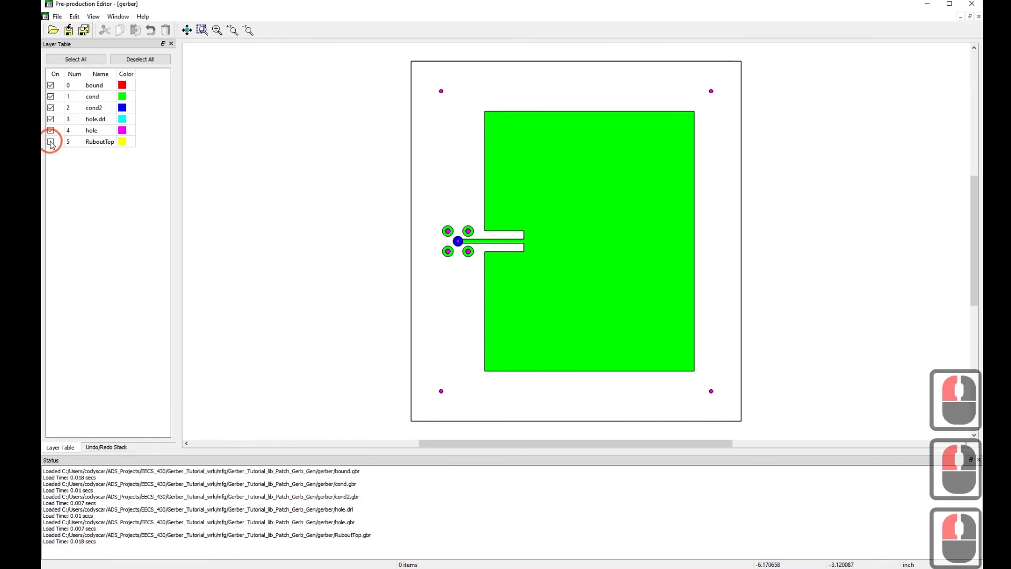
click(51, 144)
click(51, 143)
click(51, 143)
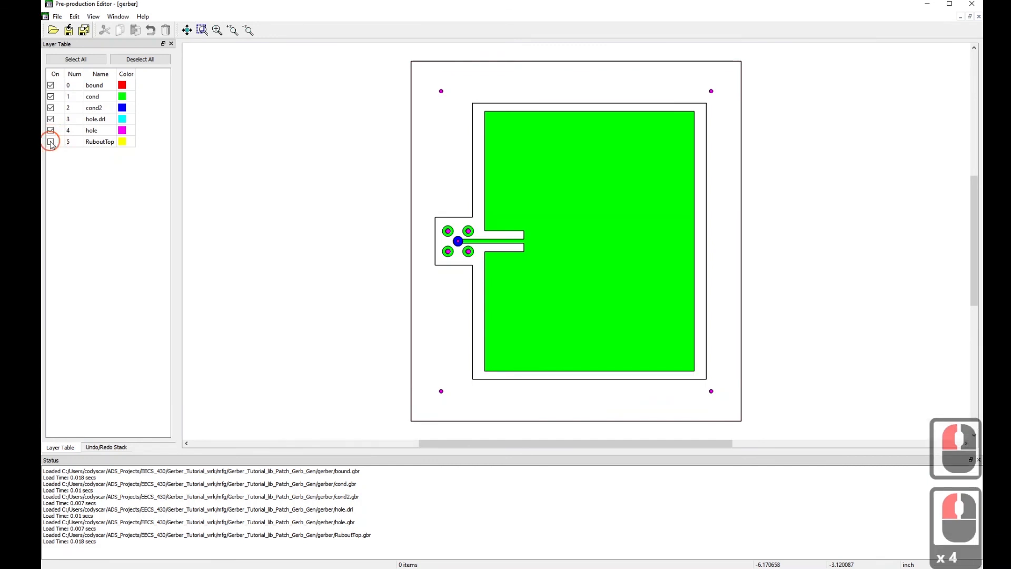
click(52, 143)
click(51, 142)
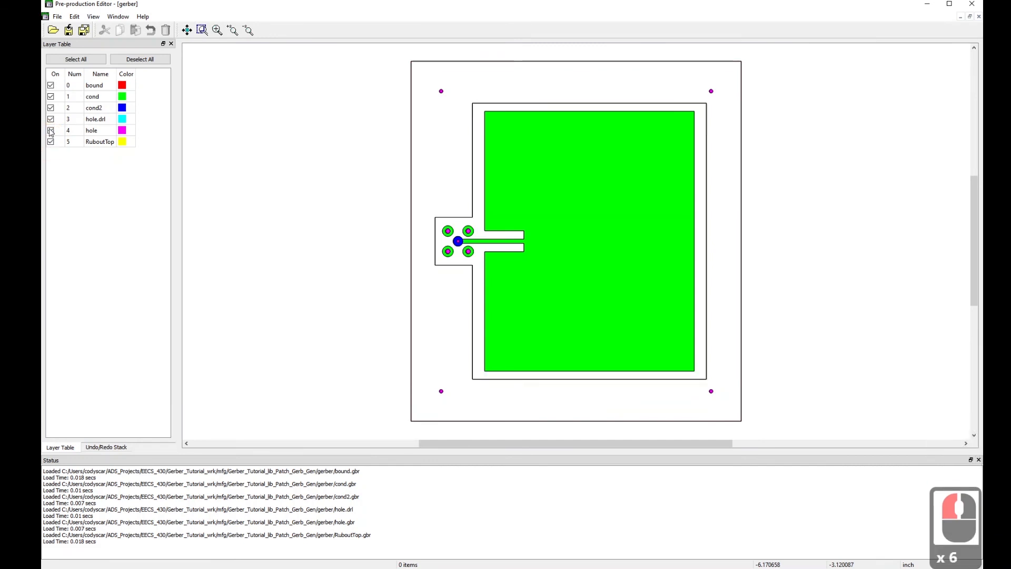
Hide the hole layer and toggle hole.drl to check the drill holes, leaving hole.drl shown
click(50, 130)
click(50, 130)
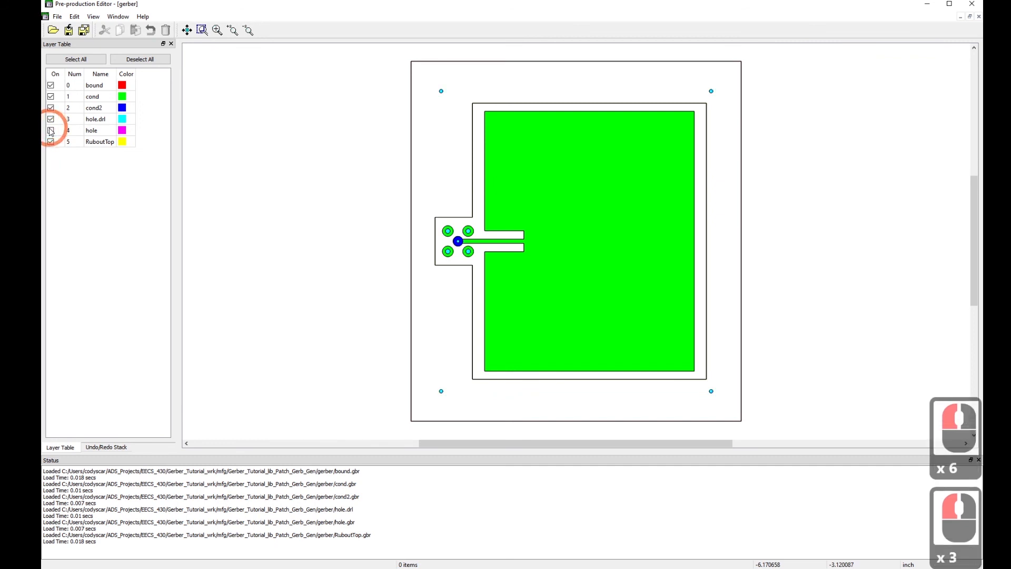
click(51, 119)
click(51, 119)
click(51, 120)
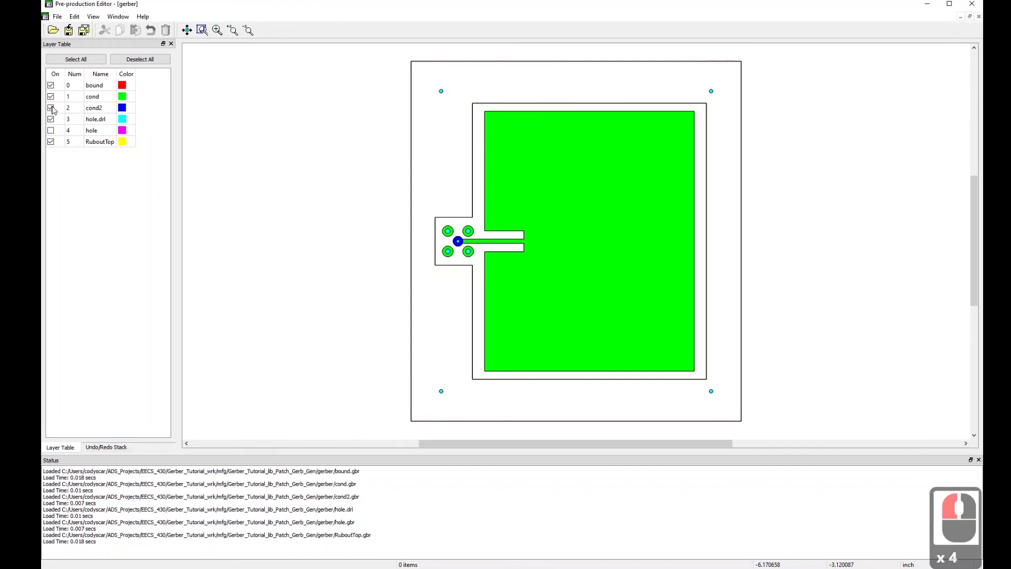
Toggle the cond2 layer to check the feed pad, leaving cond2 hidden
click(51, 108)
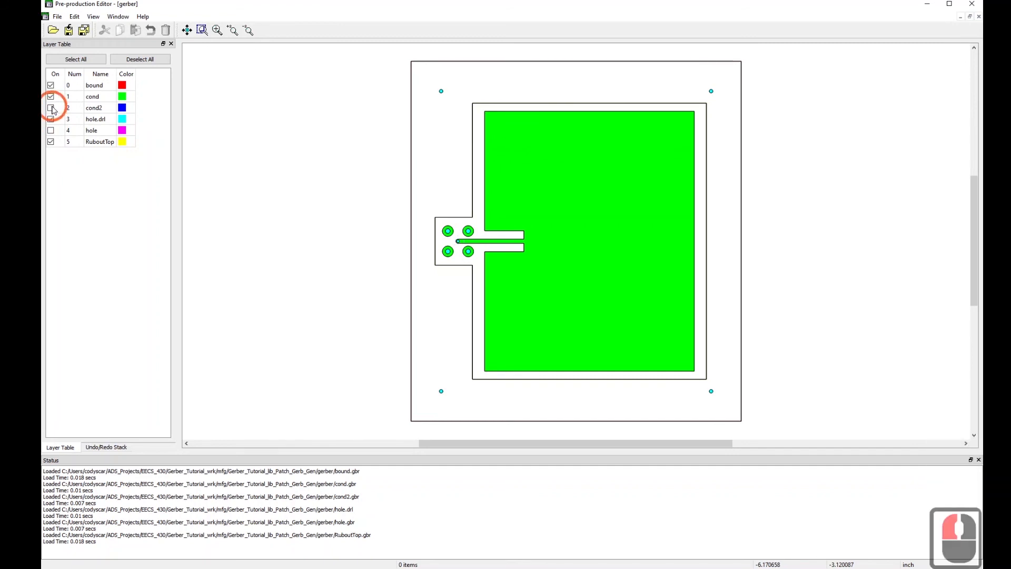
click(51, 108)
click(51, 107)
click(51, 108)
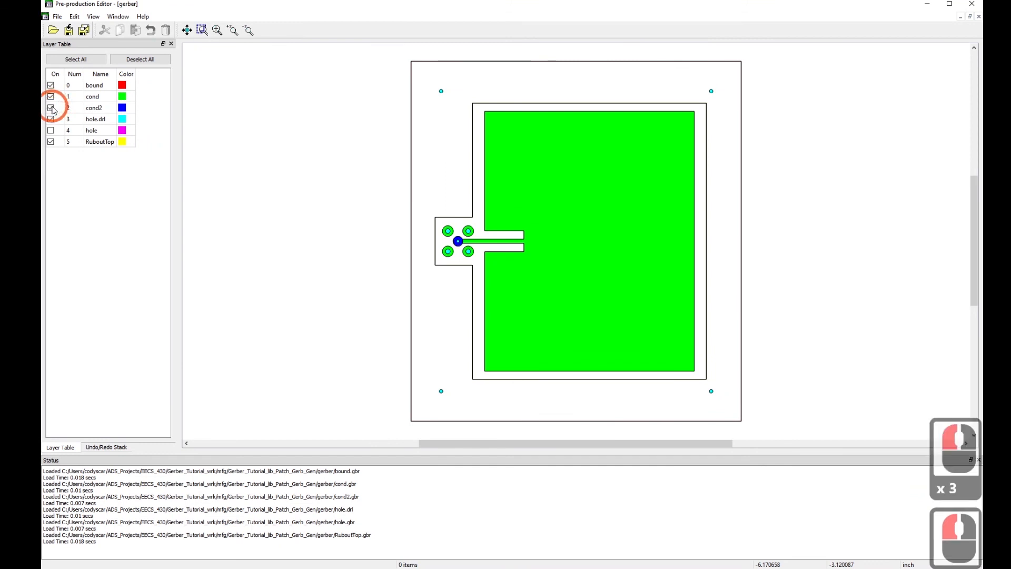
click(51, 108)
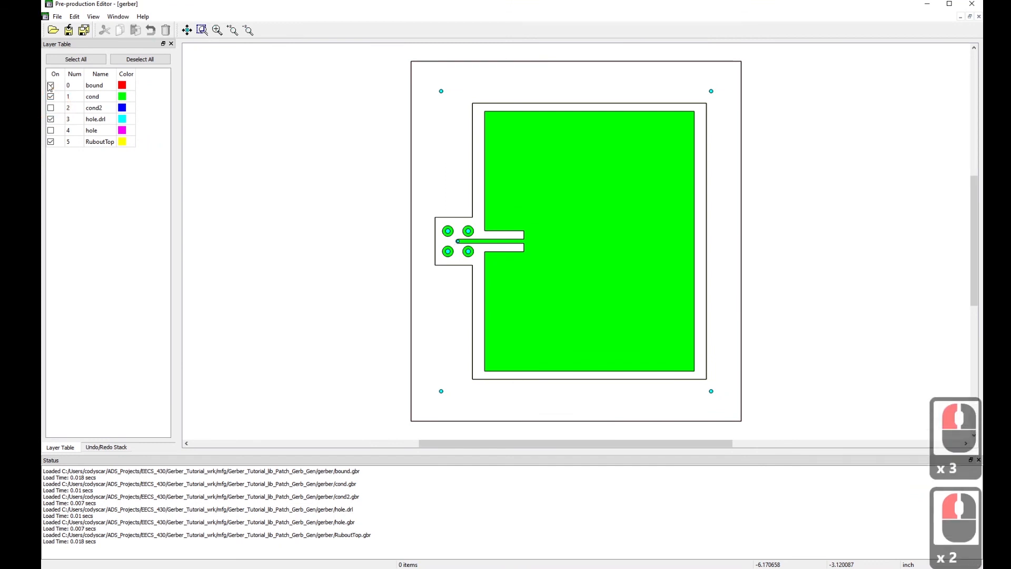
Toggle the bound layer to check the board outline, leaving it shown
click(50, 85)
click(51, 86)
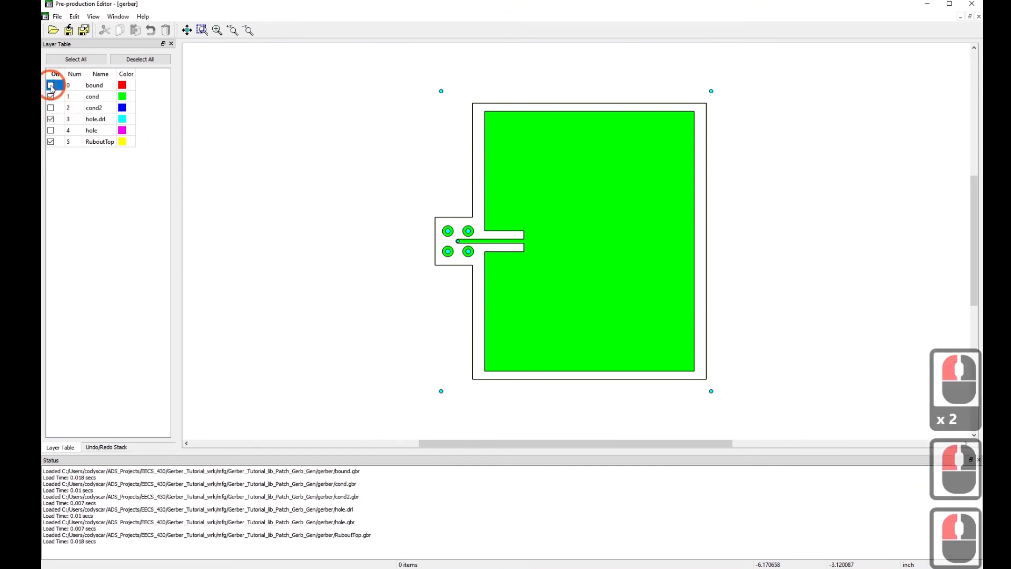
click(51, 86)
click(51, 86)
click(51, 85)
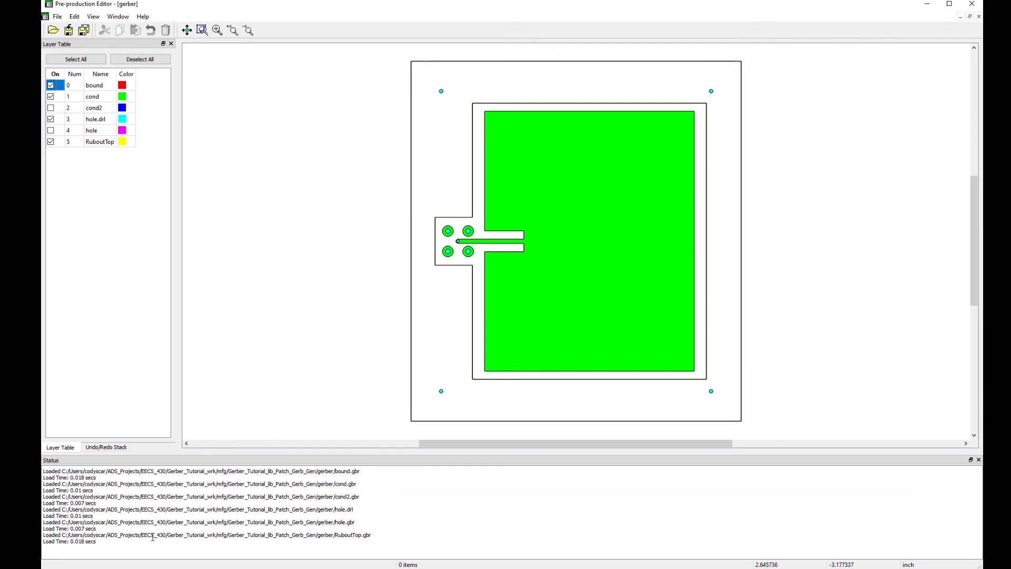
Examine the RuboutTop.gbr file path in the status log, highlighting the Gerber_Tutorial_wrk, Gerber_Tutorial_lib_Patch_Gerb_Gen and gerber folders in turn
drag(152, 537, 375, 535)
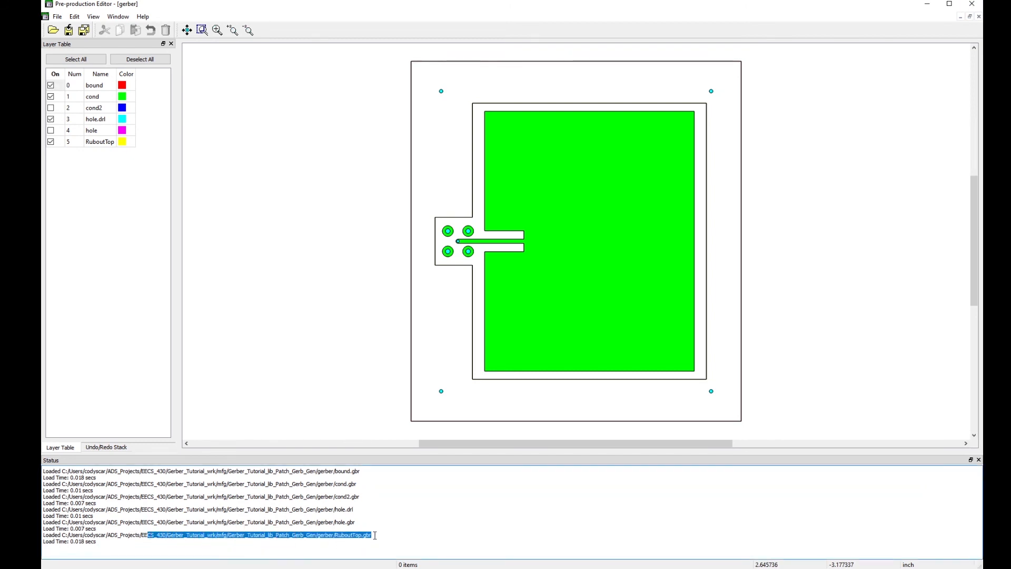
click(294, 547)
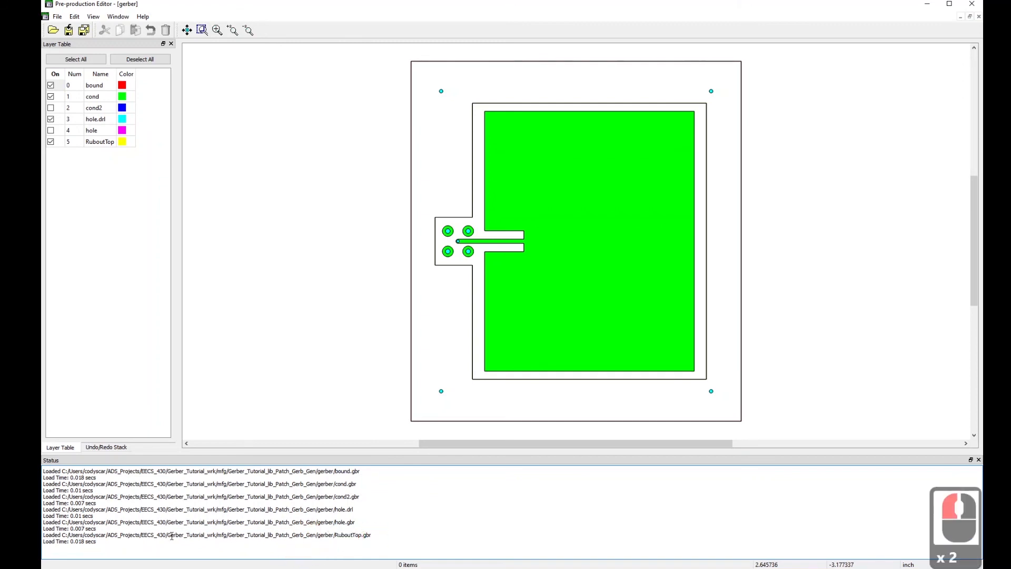
double_click(171, 536)
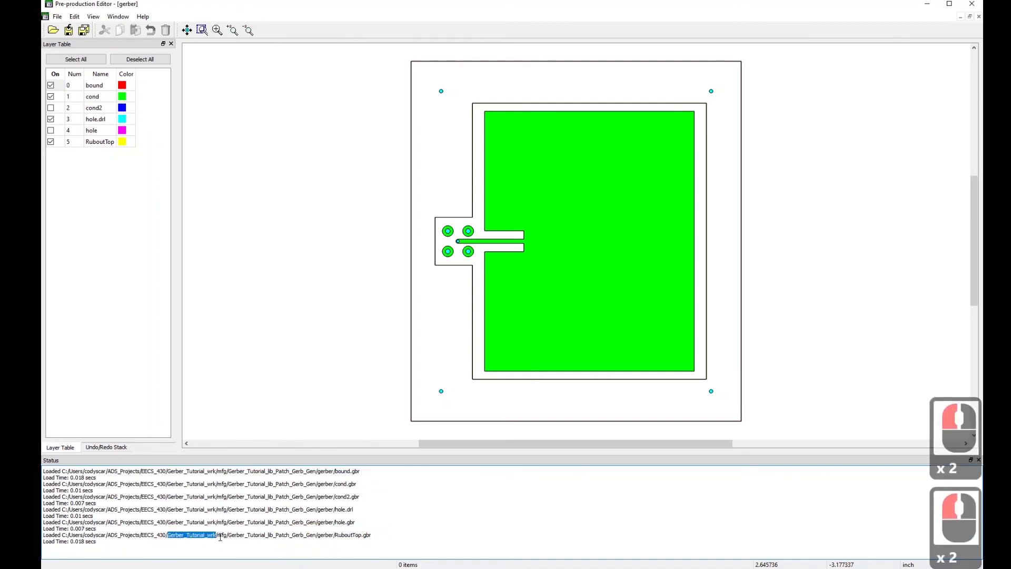
double_click(255, 535)
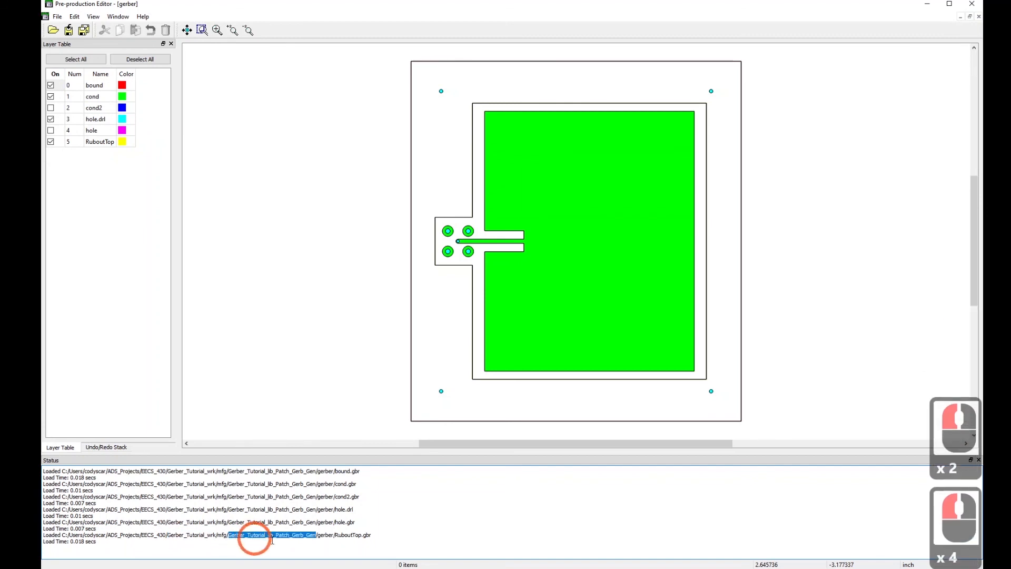
double_click(325, 536)
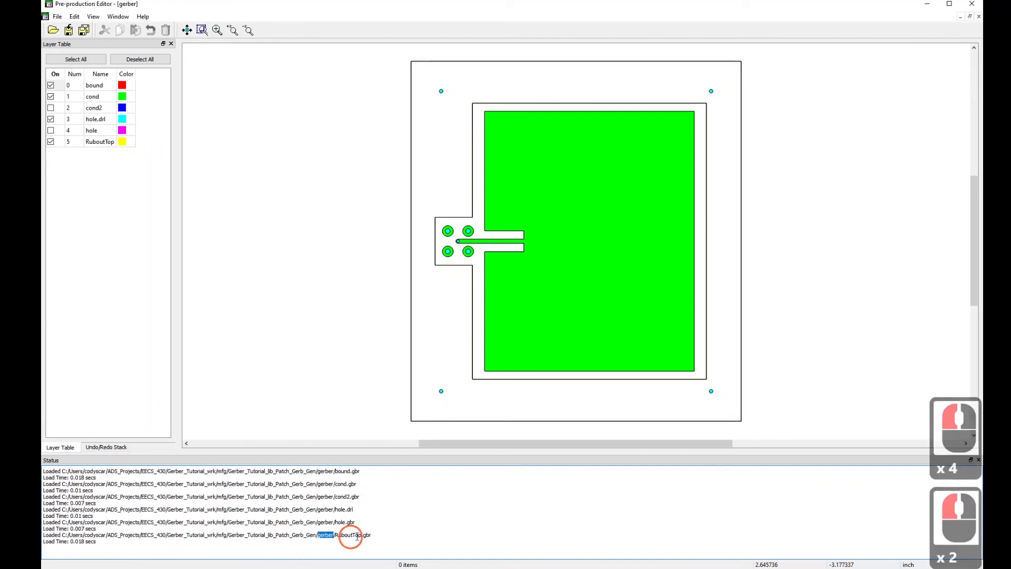
click(358, 536)
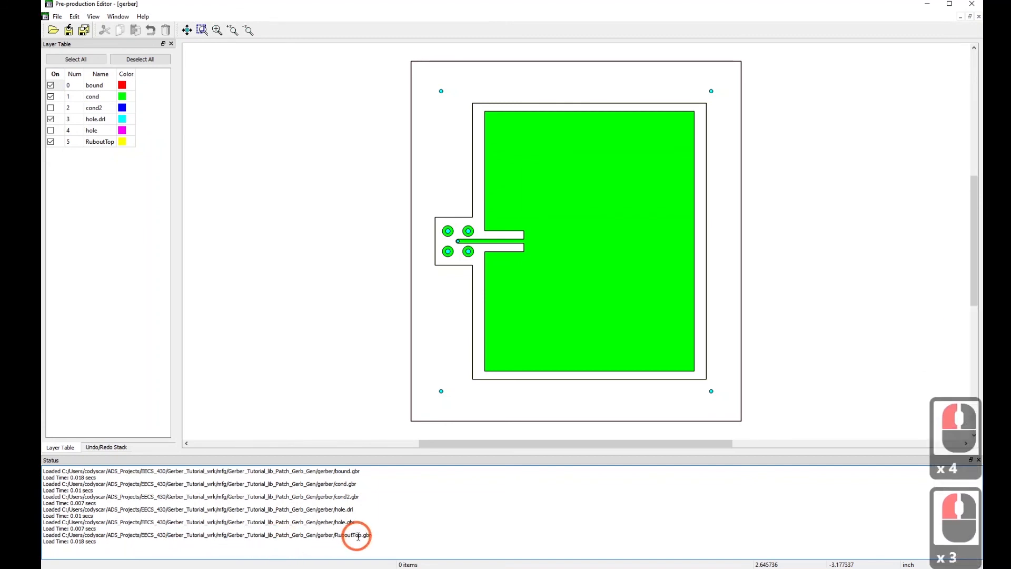
Close the Pre-production Editor and return to a close view of the patch antenna in the Patch_Gerb_Gen layout
click(971, 3)
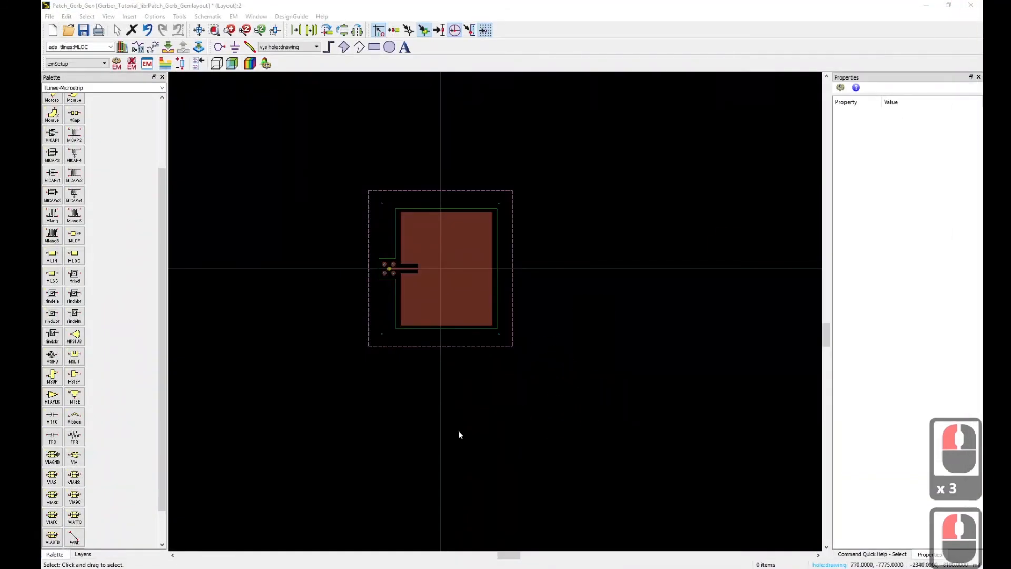
scroll(461, 279, up, 1)
scroll(542, 387, up, 1)
scroll(518, 324, up, 1)
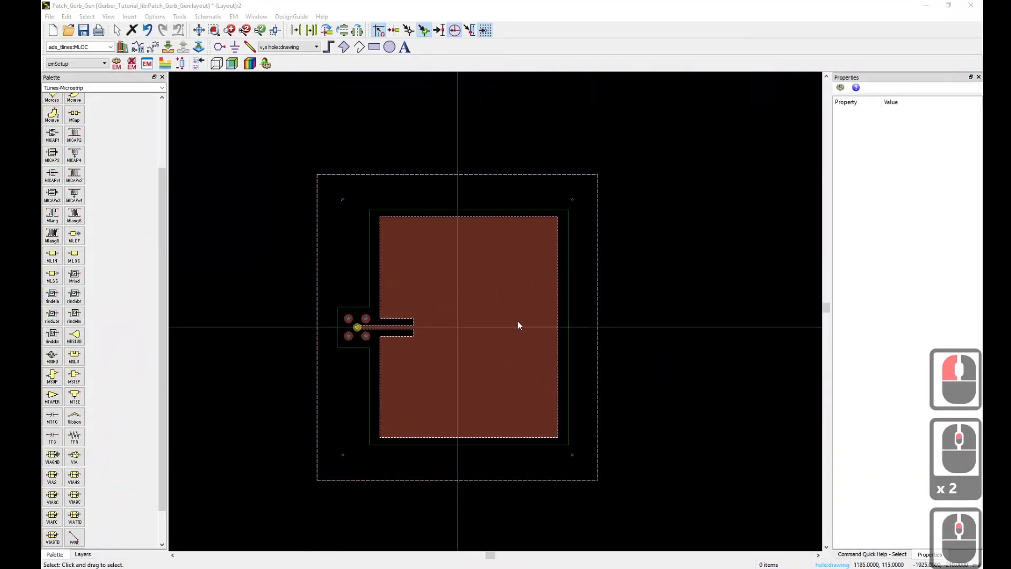
scroll(517, 324, up, 1)
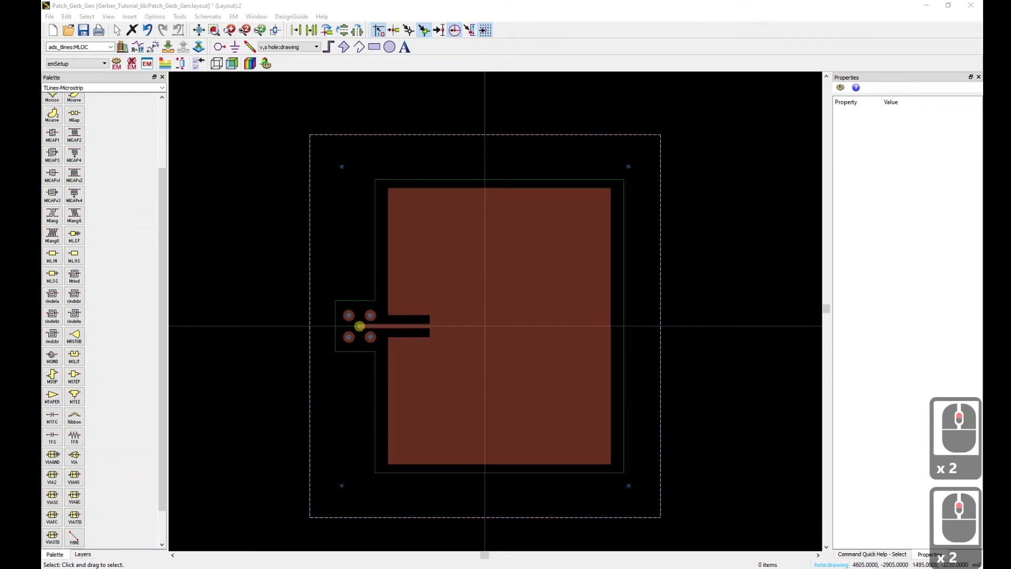